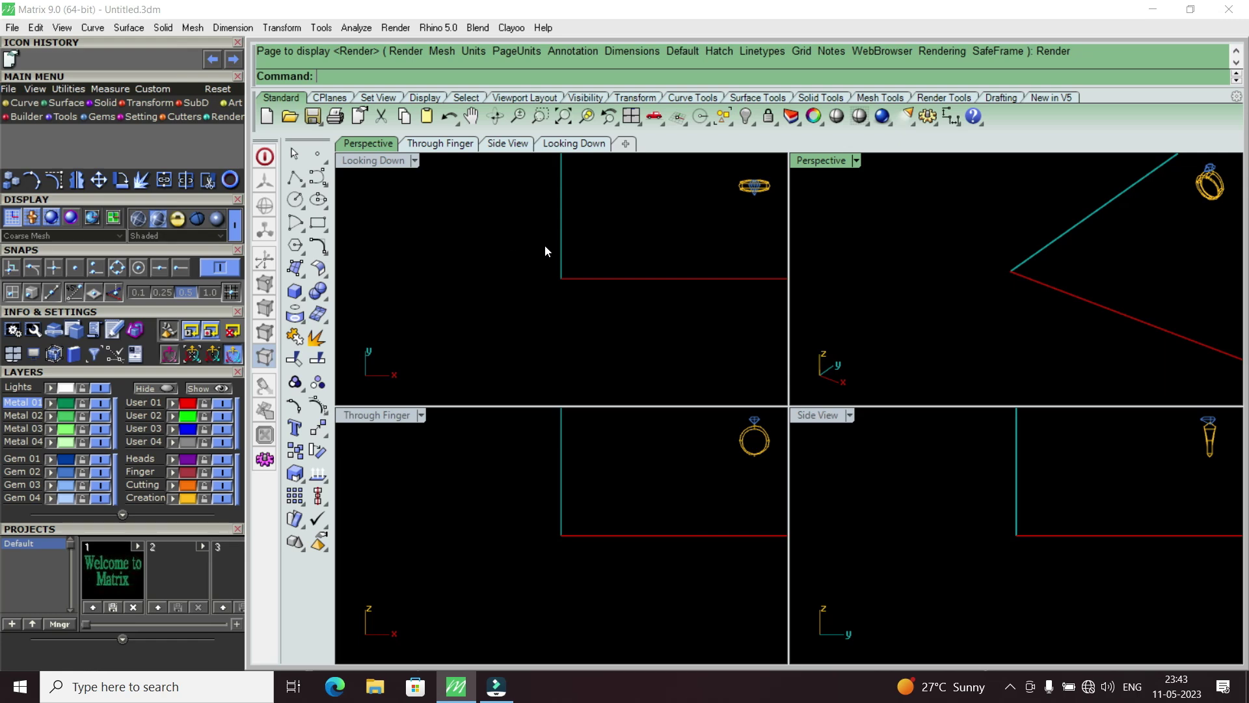
In a maximized Looking Down view, draw a diameter-20 circle centred at origin 0.
{"action": "double_click", "coordinate": [383, 160]}
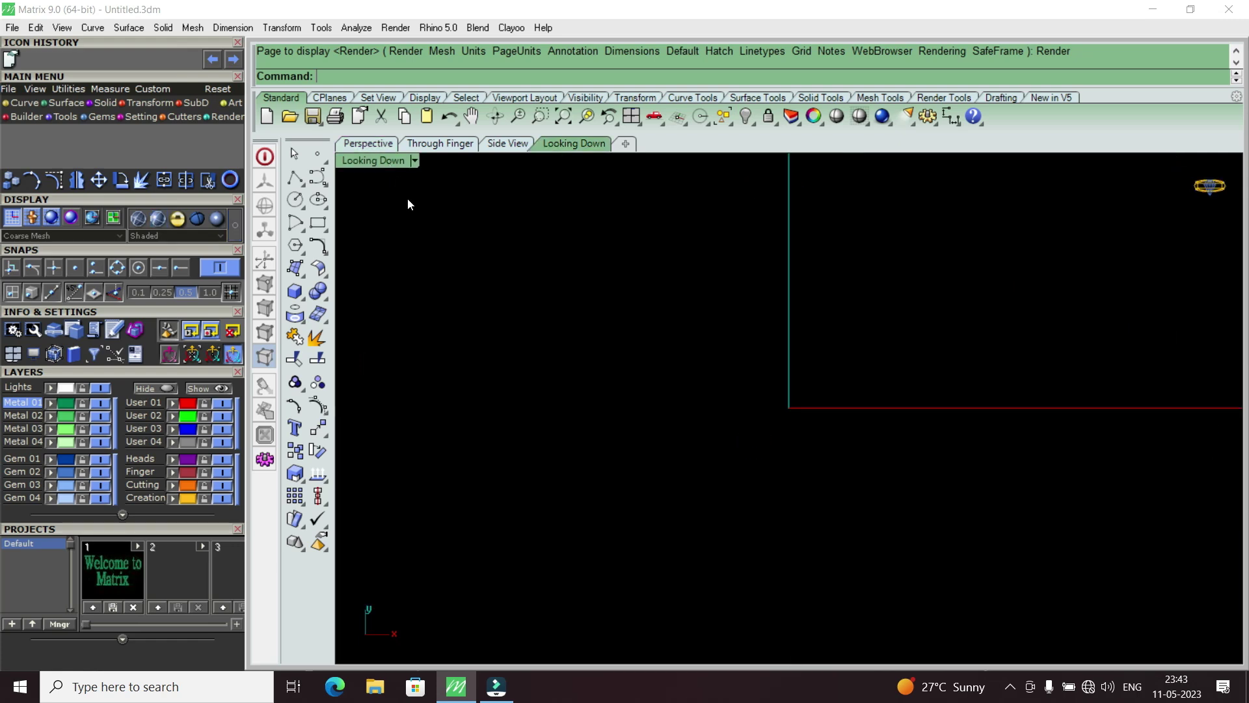
{"action": "left_click", "coordinate": [29, 105]}
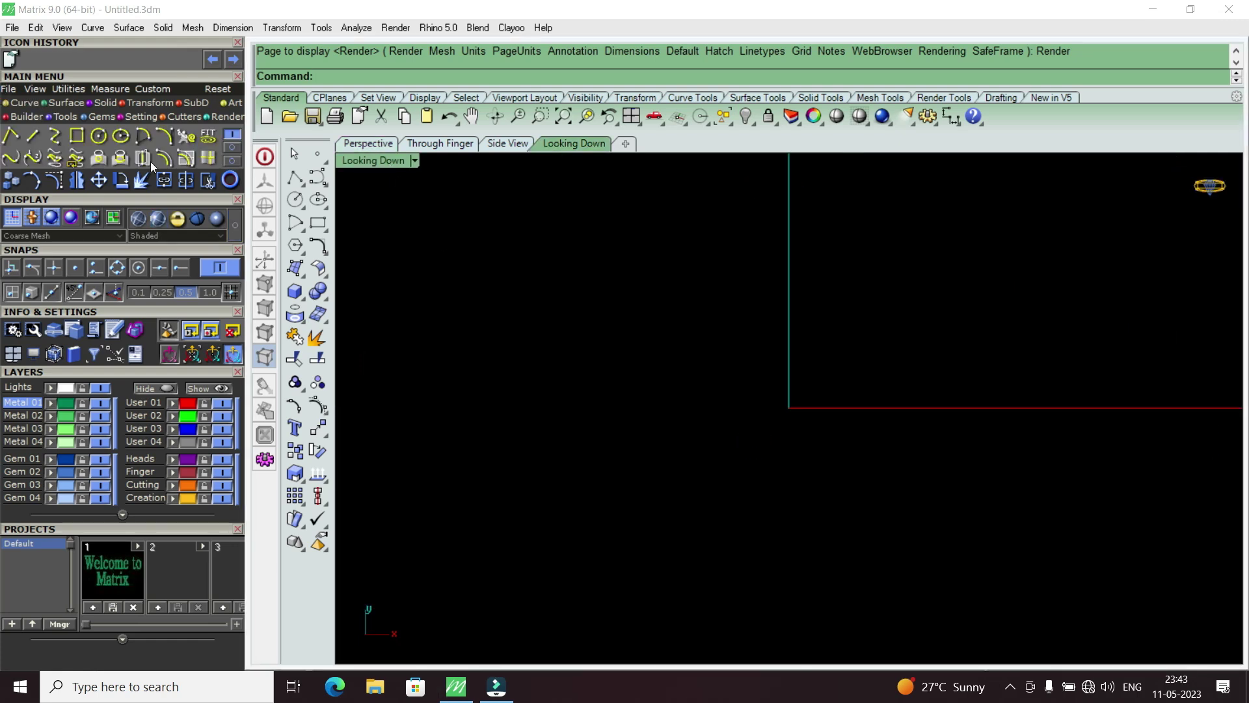
{"action": "left_click", "coordinate": [99, 136]}
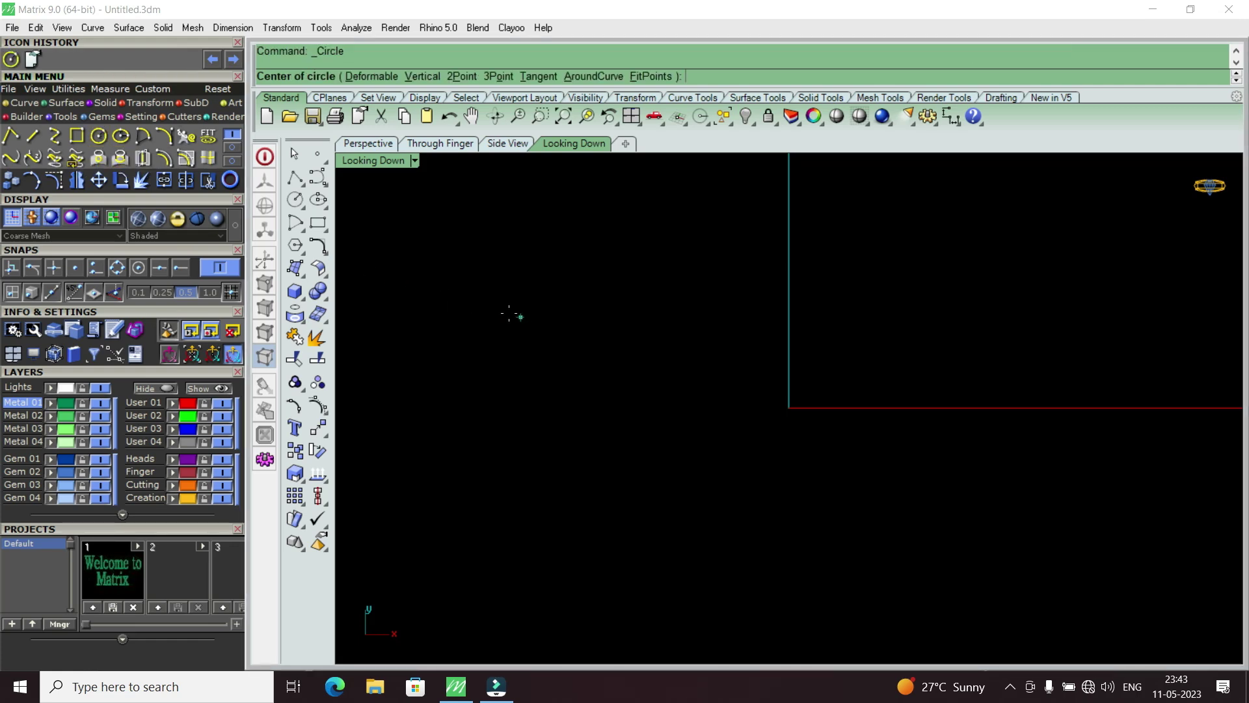
{"action": "type", "text": "0"}
{"action": "key", "text": "Return"}
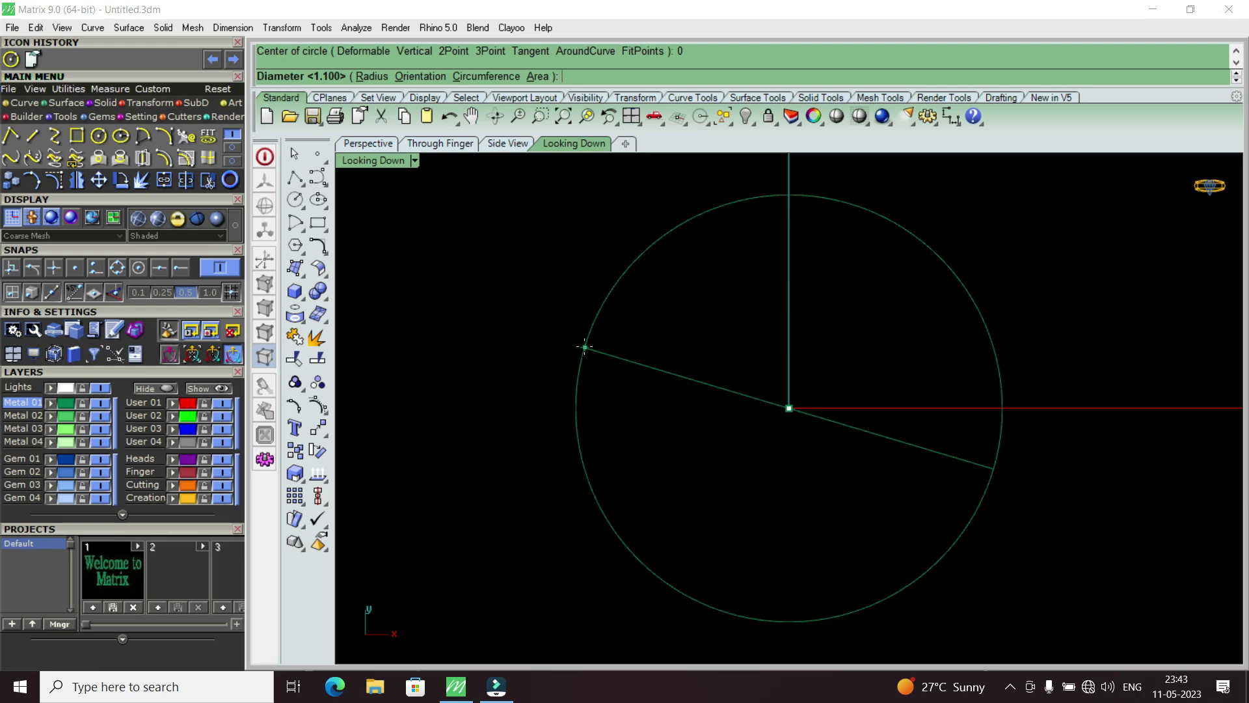
{"action": "type", "text": "20"}
{"action": "key", "text": "Return"}
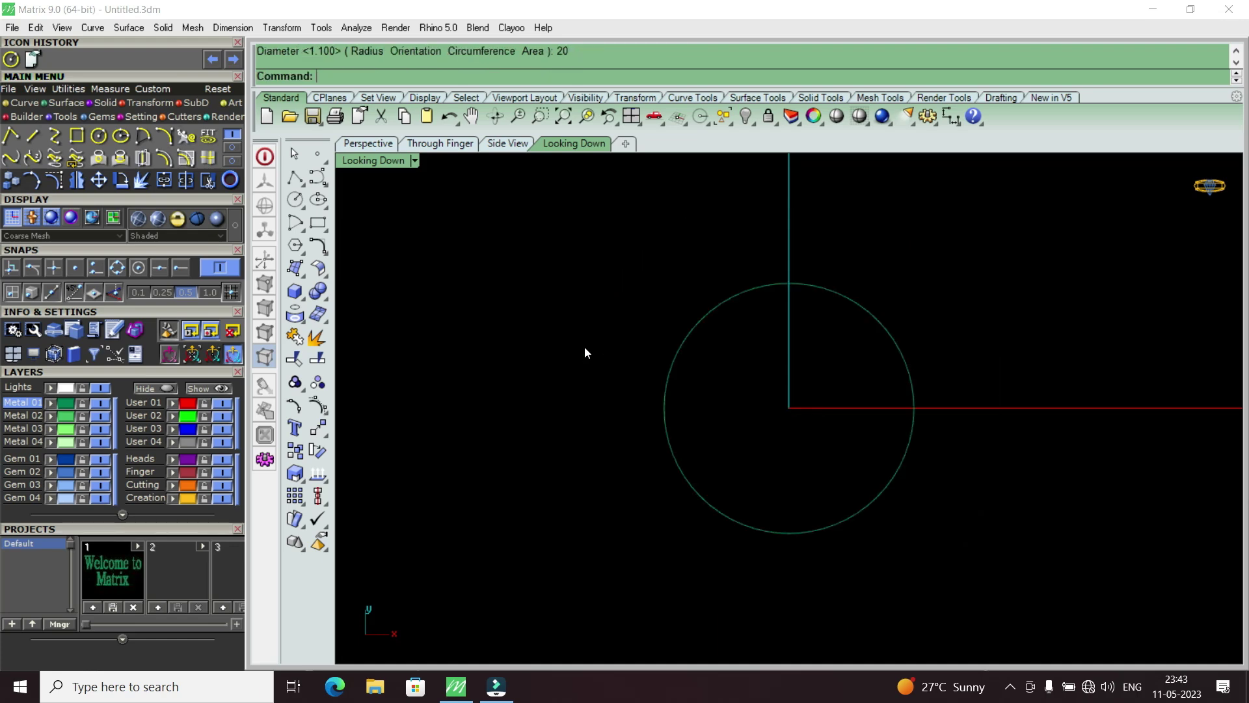
Offset the diameter-20 circle outward by 0.7 to make a second concentric circle.
{"action": "left_click", "coordinate": [707, 318]}
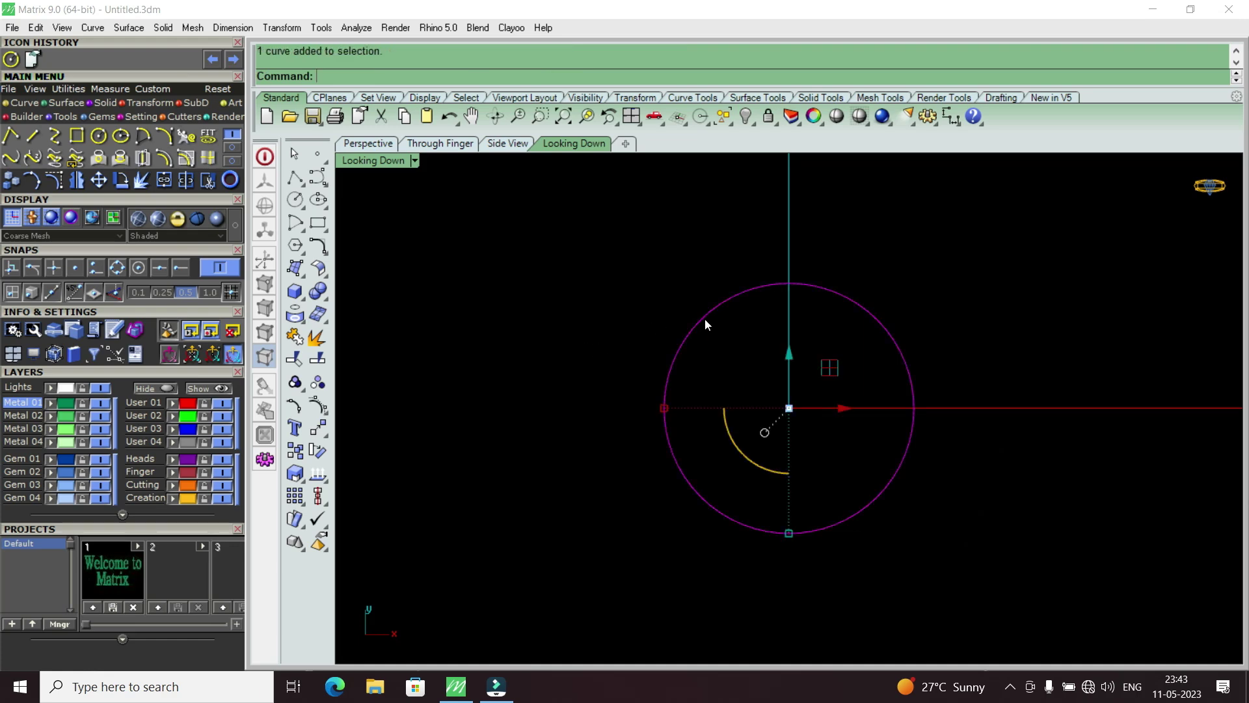
{"action": "left_click", "coordinate": [166, 161]}
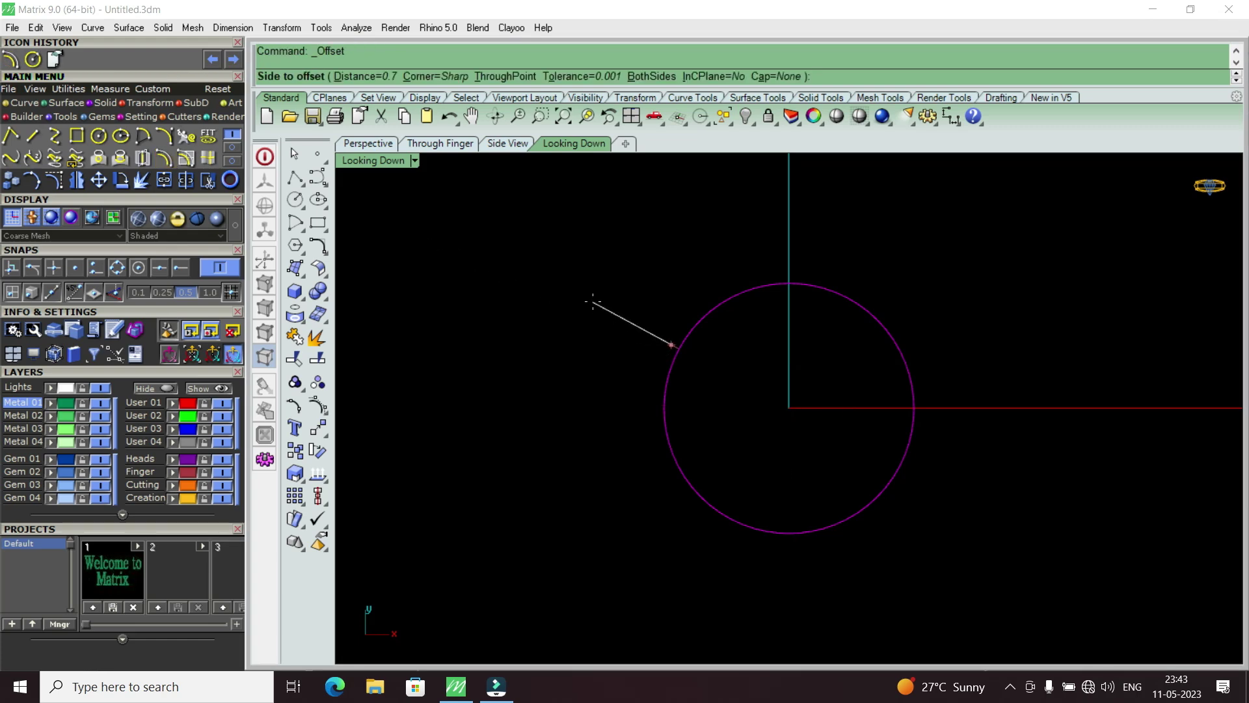
{"action": "type", "text": "2"}
{"action": "left_click", "coordinate": [593, 301]}
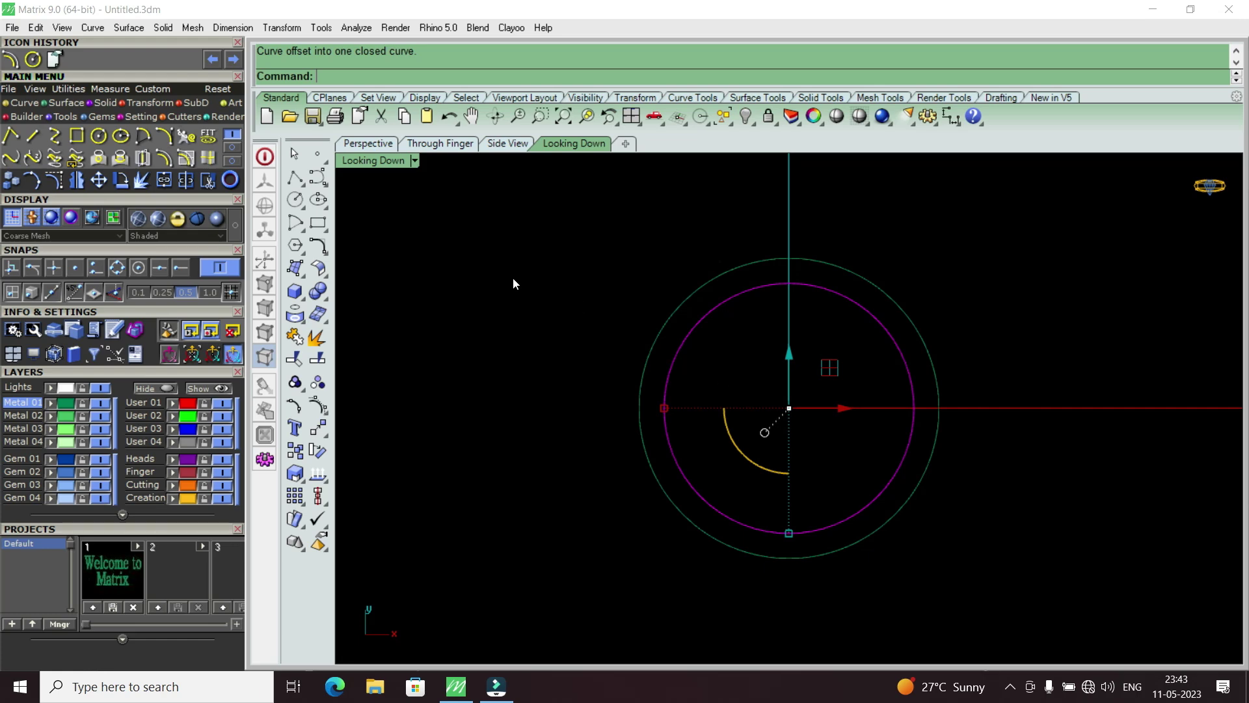
Maximize the Perspective view and select the inner circle.
{"action": "double_click", "coordinate": [380, 158]}
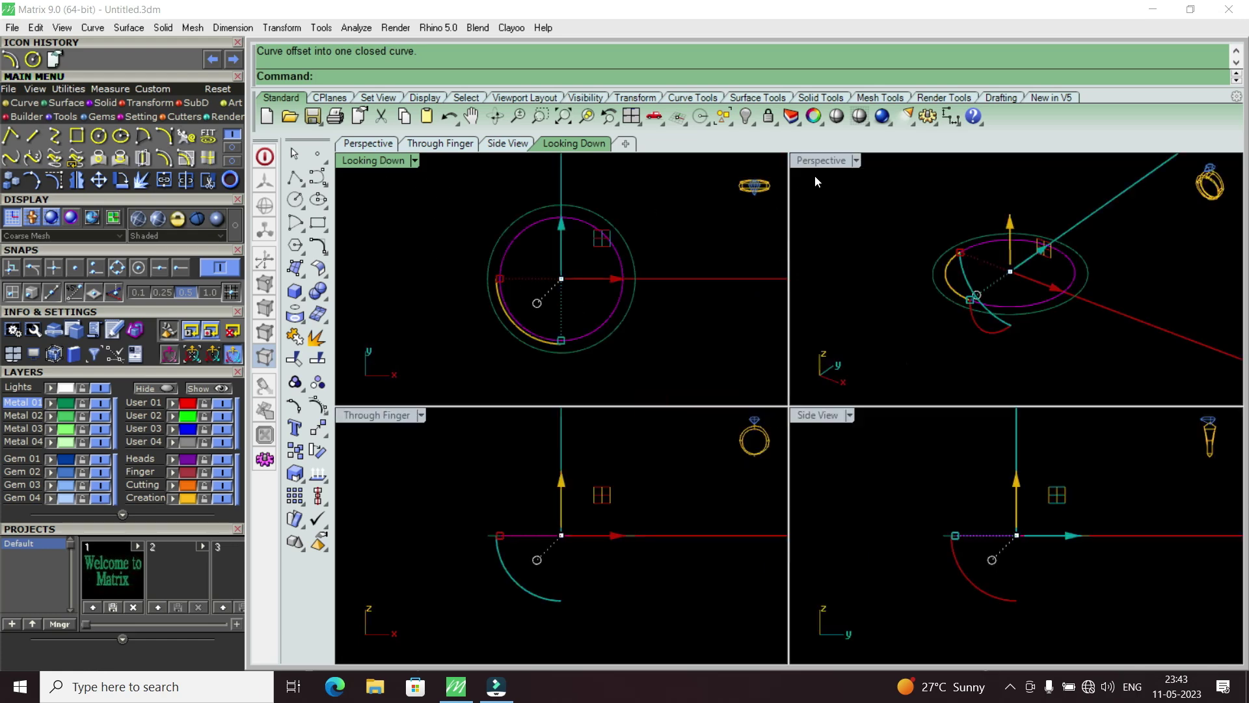
{"action": "double_click", "coordinate": [823, 161]}
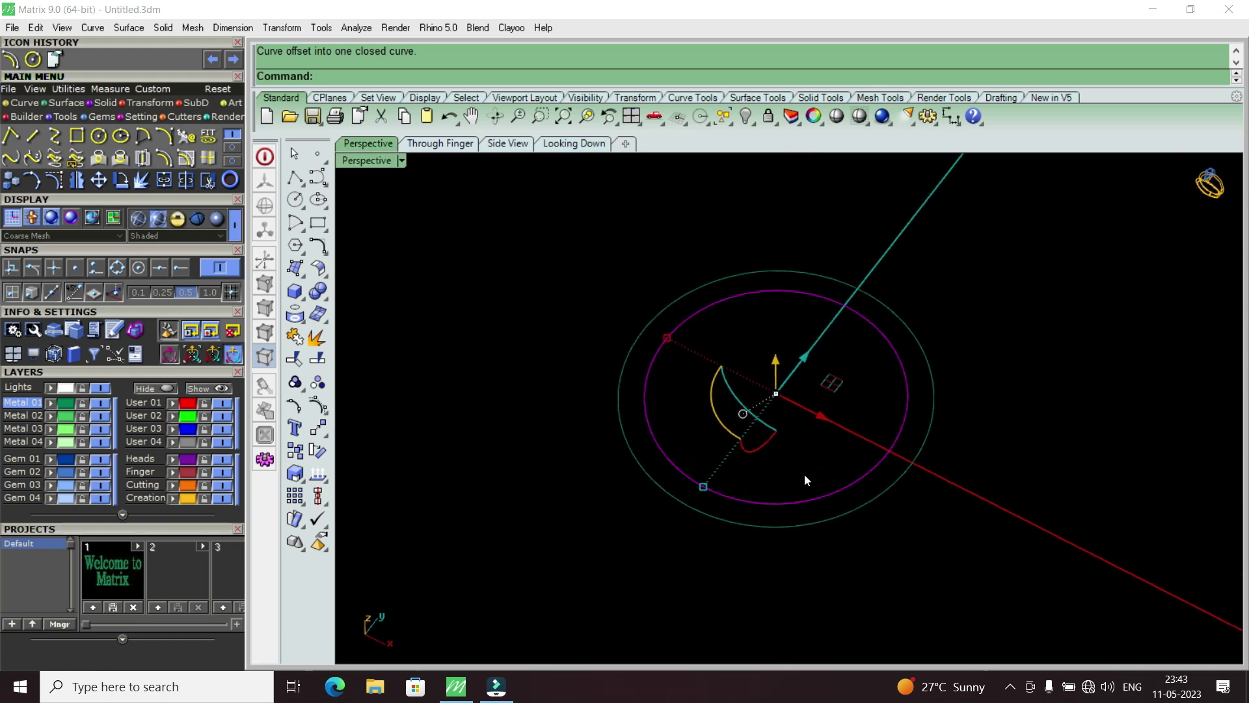
{"action": "left_click", "coordinate": [817, 498]}
{"action": "right_click_drag", "start_coordinate": [817, 498], "coordinate": [798, 393]}
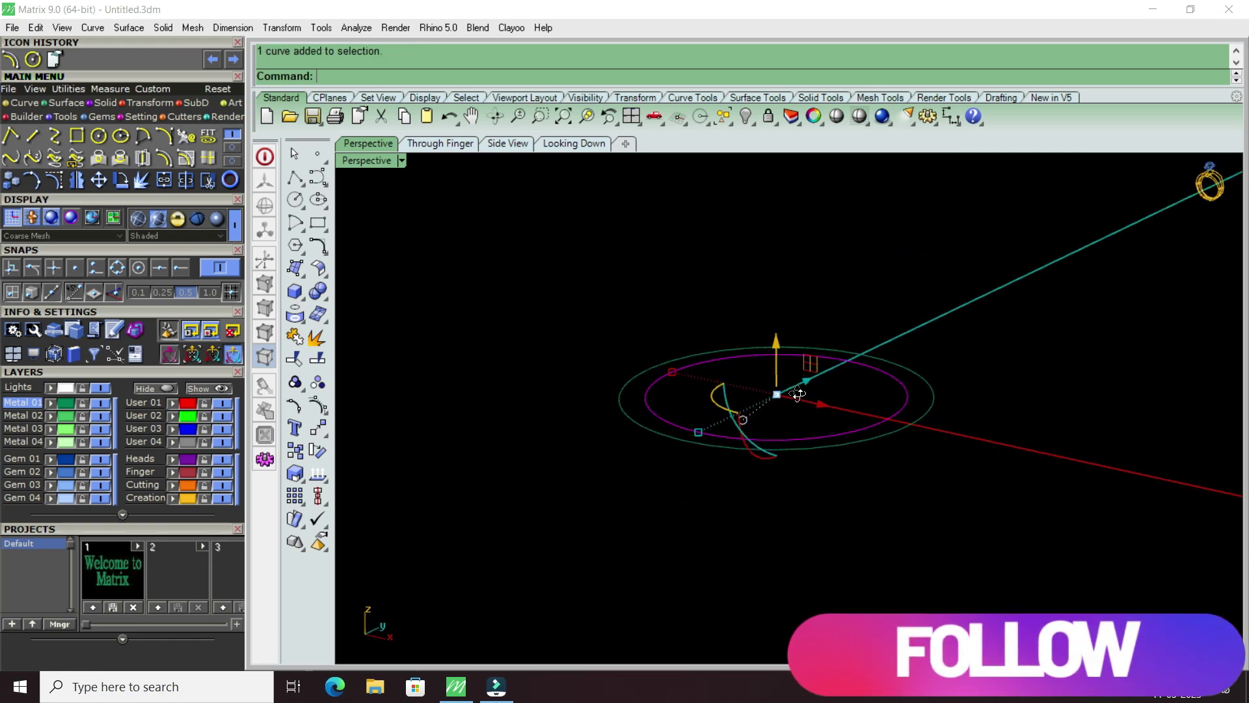
{"action": "scroll", "coordinate": [784, 410], "scroll_direction": "up", "scroll_amount": 3}
{"action": "scroll", "coordinate": [783, 410], "scroll_direction": "up", "scroll_amount": 2}
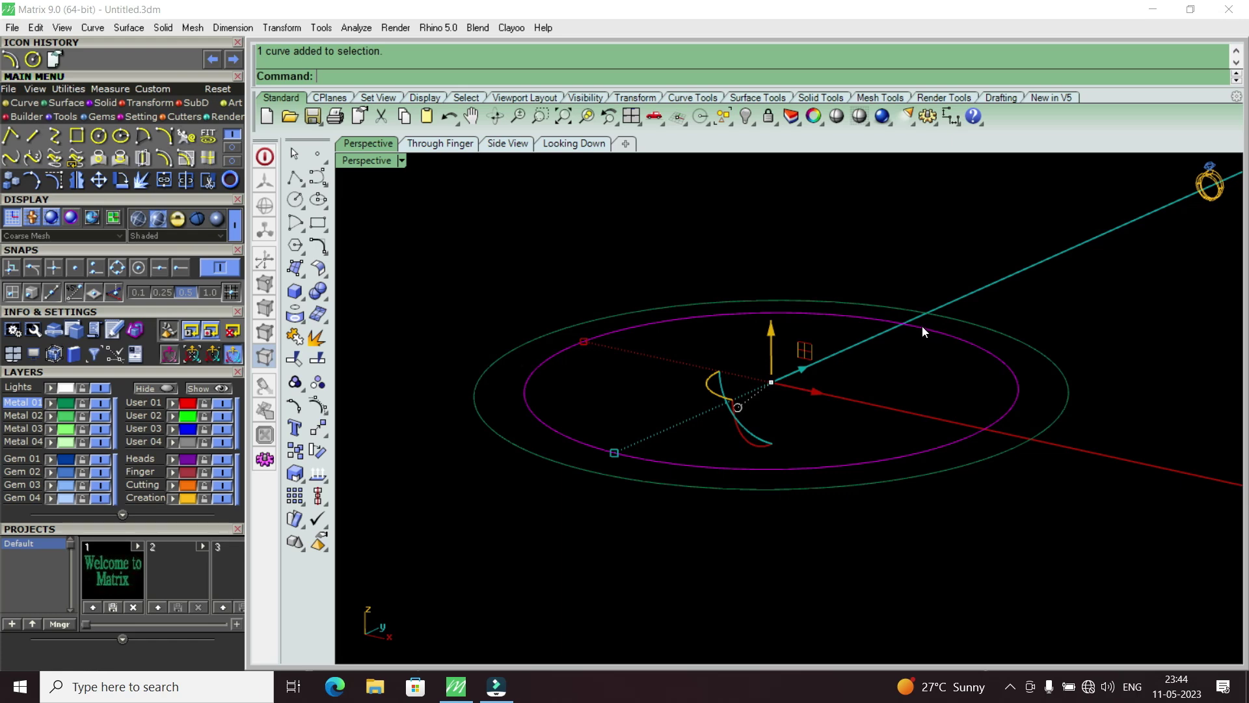
{"action": "mouse_move", "coordinate": [805, 344]}
{"action": "right_mouse_down"}
{"action": "mouse_move", "coordinate": [811, 363]}
{"action": "mouse_move", "coordinate": [782, 354]}
{"action": "mouse_move", "coordinate": [800, 418]}
{"action": "right_mouse_up"}
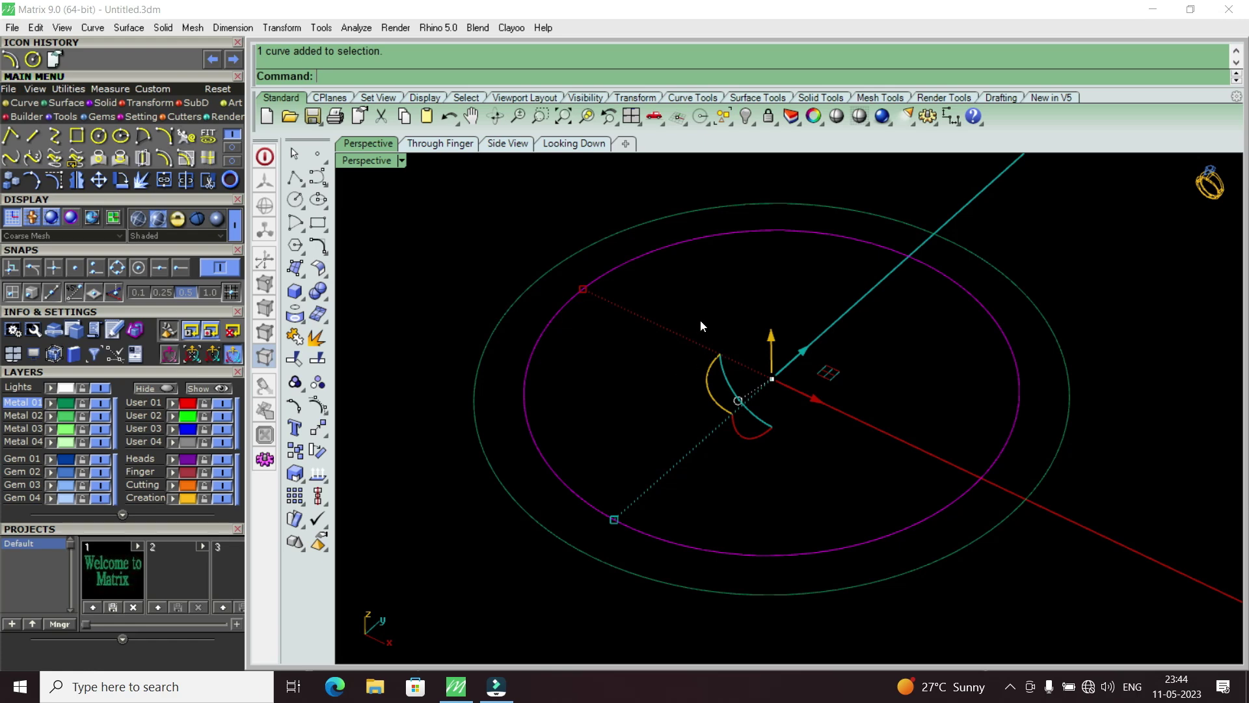
{"action": "scroll", "coordinate": [677, 322], "scroll_direction": "down", "scroll_amount": 3}
{"action": "mouse_move", "coordinate": [631, 319]}
{"action": "right_mouse_down"}
{"action": "mouse_move", "coordinate": [676, 390]}
{"action": "mouse_move", "coordinate": [759, 427]}
{"action": "mouse_move", "coordinate": [725, 455]}
{"action": "mouse_move", "coordinate": [782, 426]}
{"action": "right_mouse_up"}
{"action": "scroll", "coordinate": [685, 413], "scroll_direction": "up", "scroll_amount": 5}
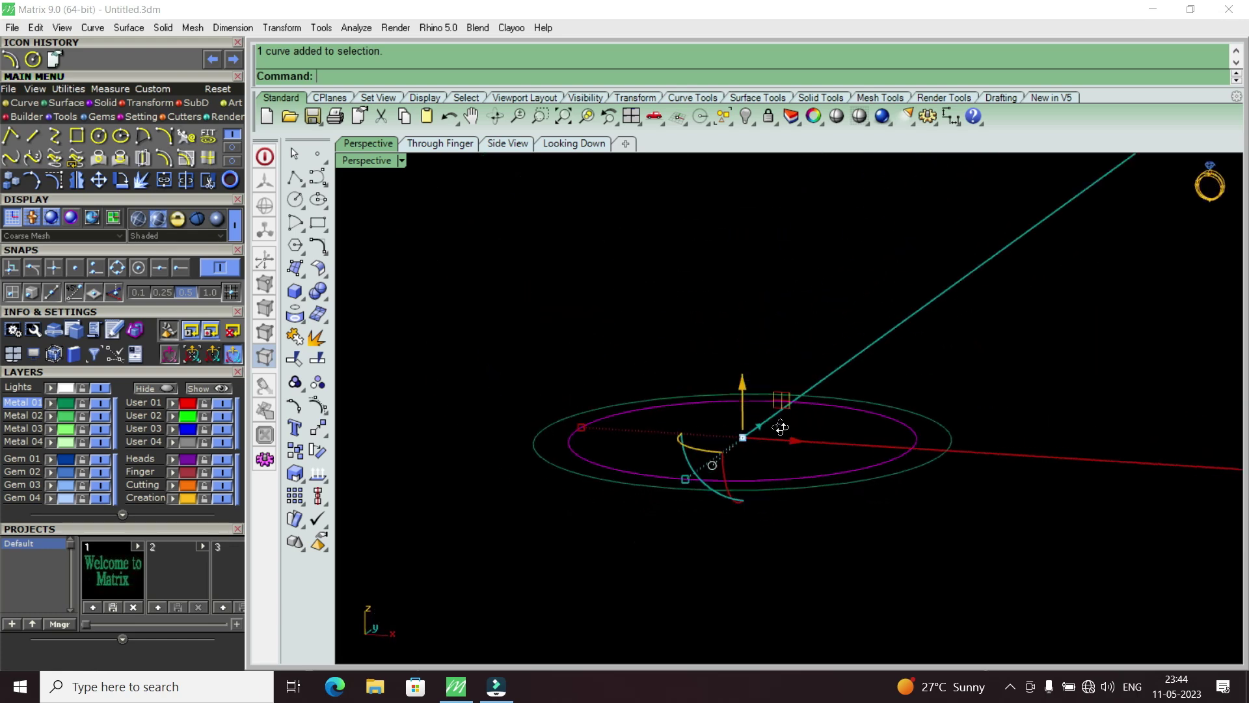
Nudge the inner circle up to a cumulative 0.3 above the outer circle, then deselect it.
{"action": "key", "text": "alt+Up"}
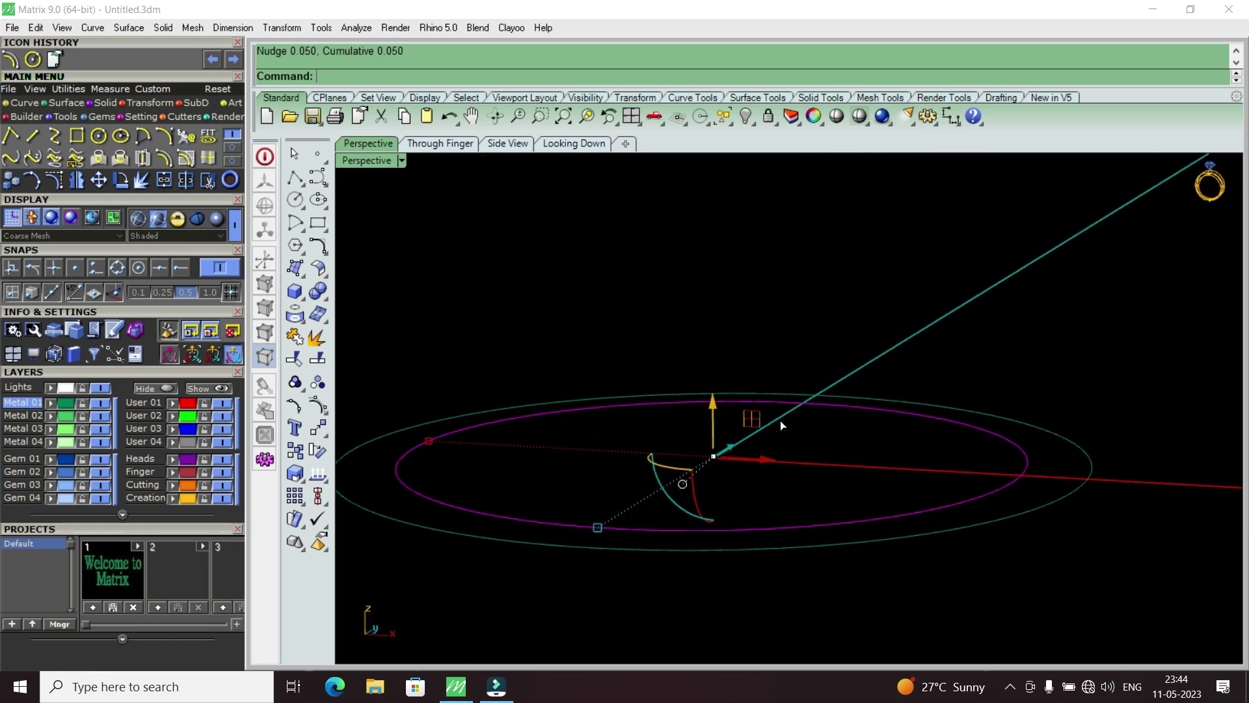
{"action": "key", "text": "alt+Up"}
{"action": "key", "text": "alt+Up"}
{"action": "key", "text": "alt+Up"}
{"action": "key", "text": "alt+Up"}
{"action": "key", "text": "alt+Up"}
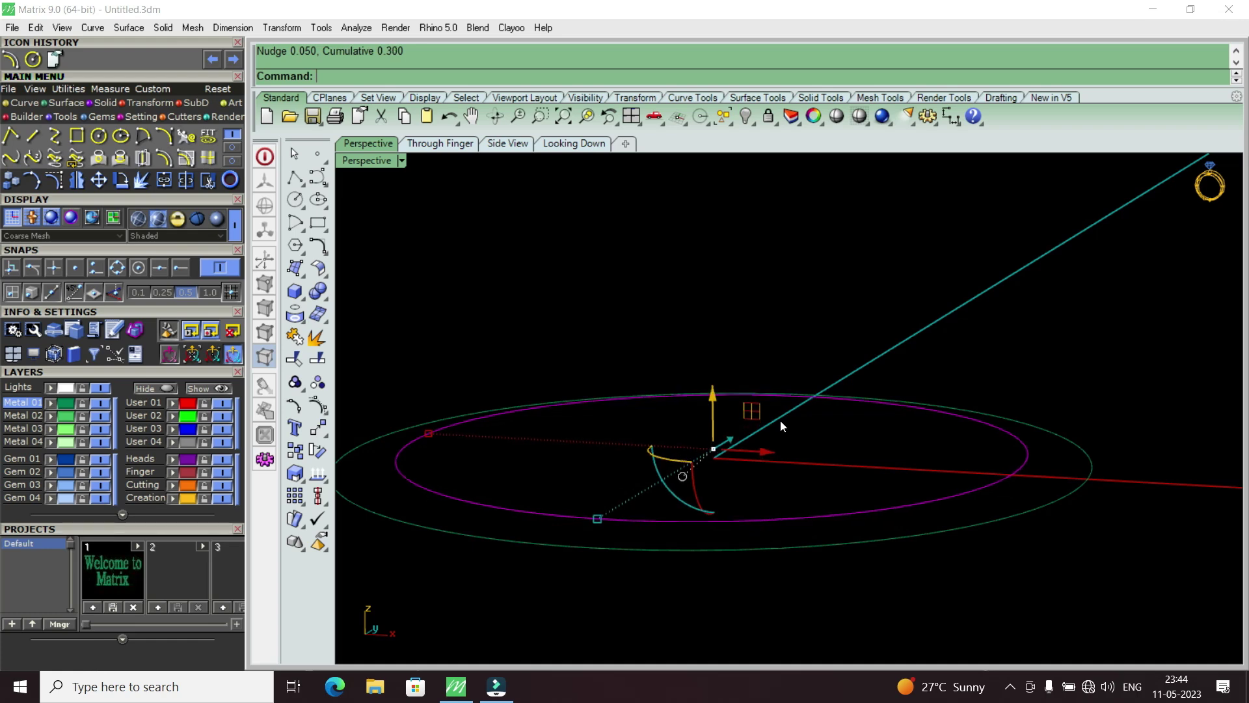
{"action": "key", "text": "Escape"}
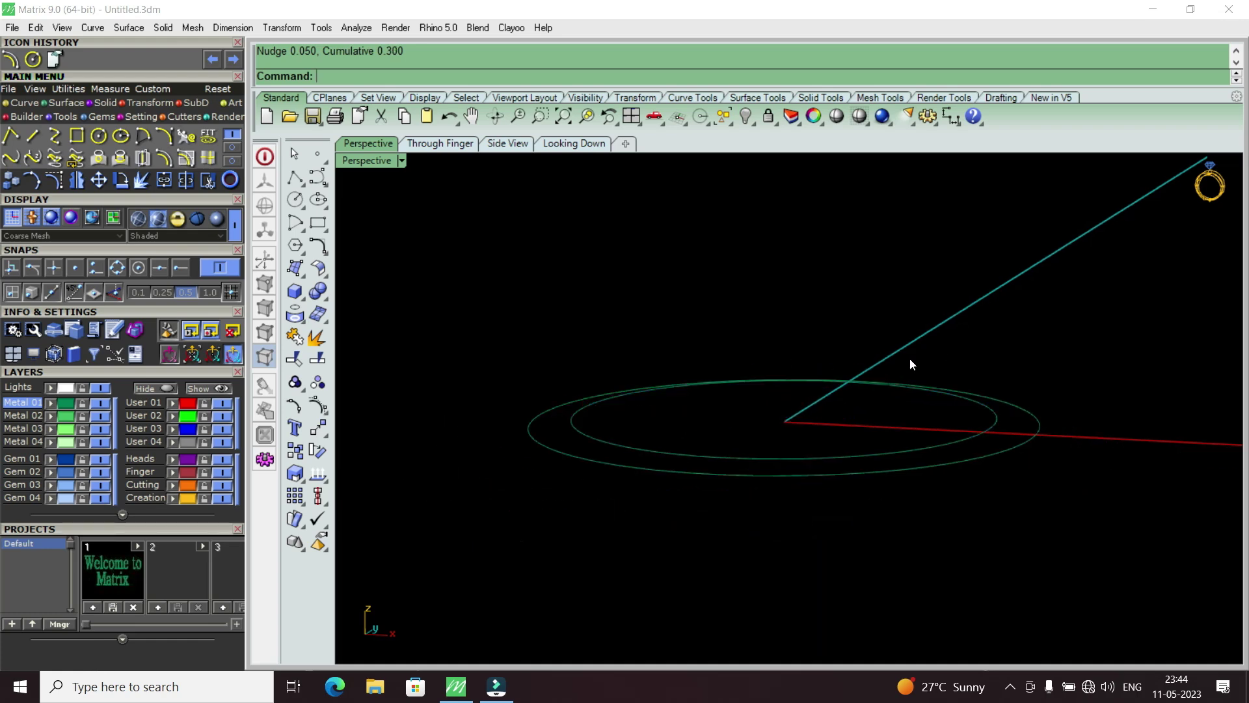
{"action": "right_click_drag", "start_coordinate": [908, 362], "coordinate": [935, 459]}
{"action": "scroll", "coordinate": [716, 390], "scroll_direction": "up", "scroll_amount": 2}
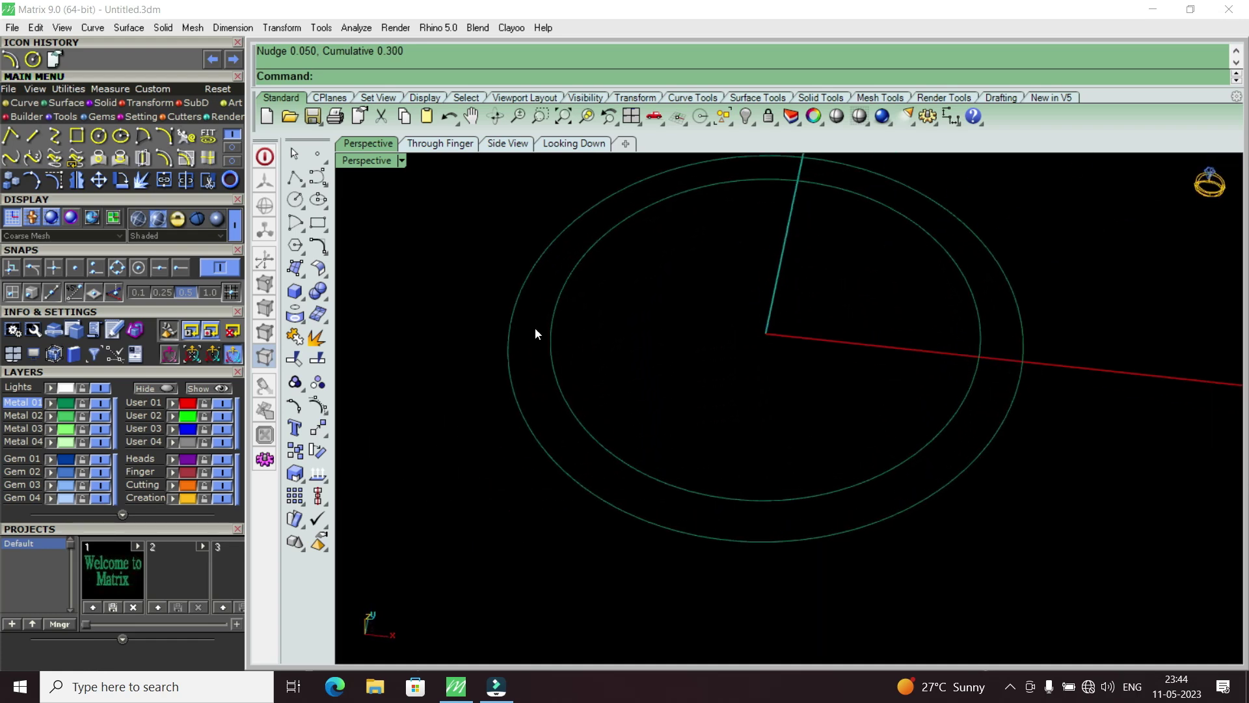
Draw a Quad-snapped line connecting the inner circle to the outer circle.
{"action": "left_click", "coordinate": [31, 135]}
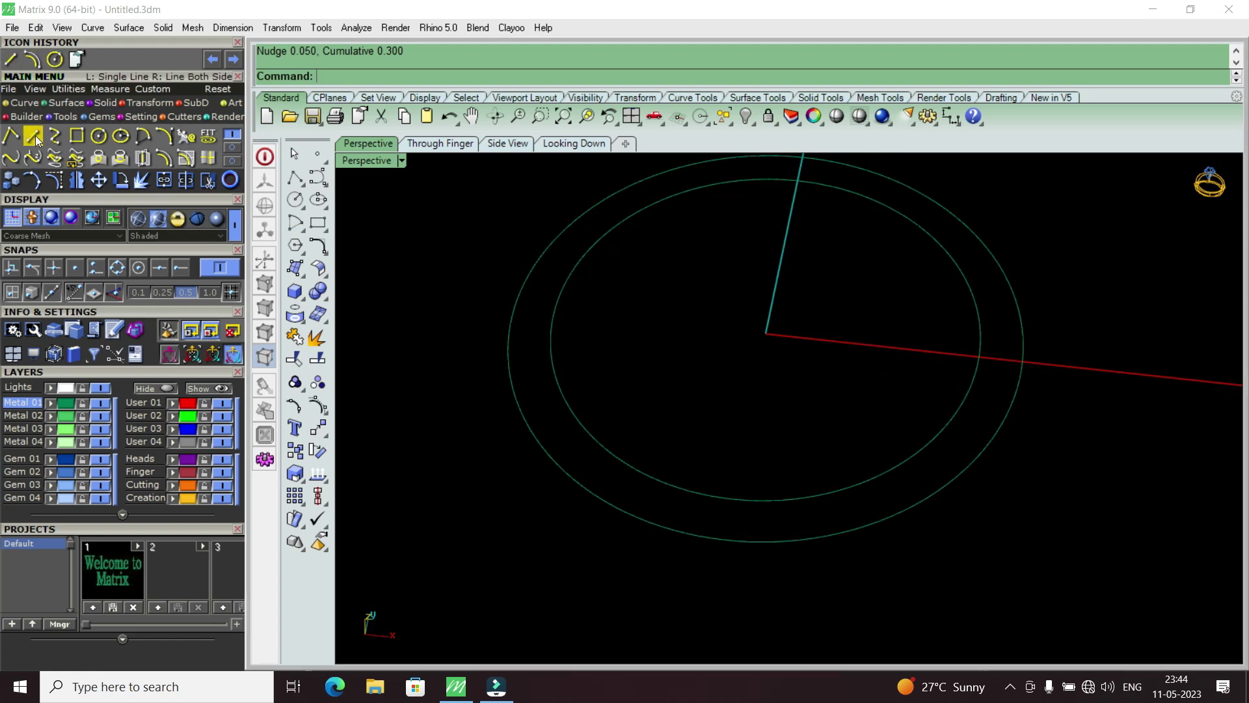
{"action": "left_click", "coordinate": [117, 267]}
{"action": "left_click", "coordinate": [738, 498]}
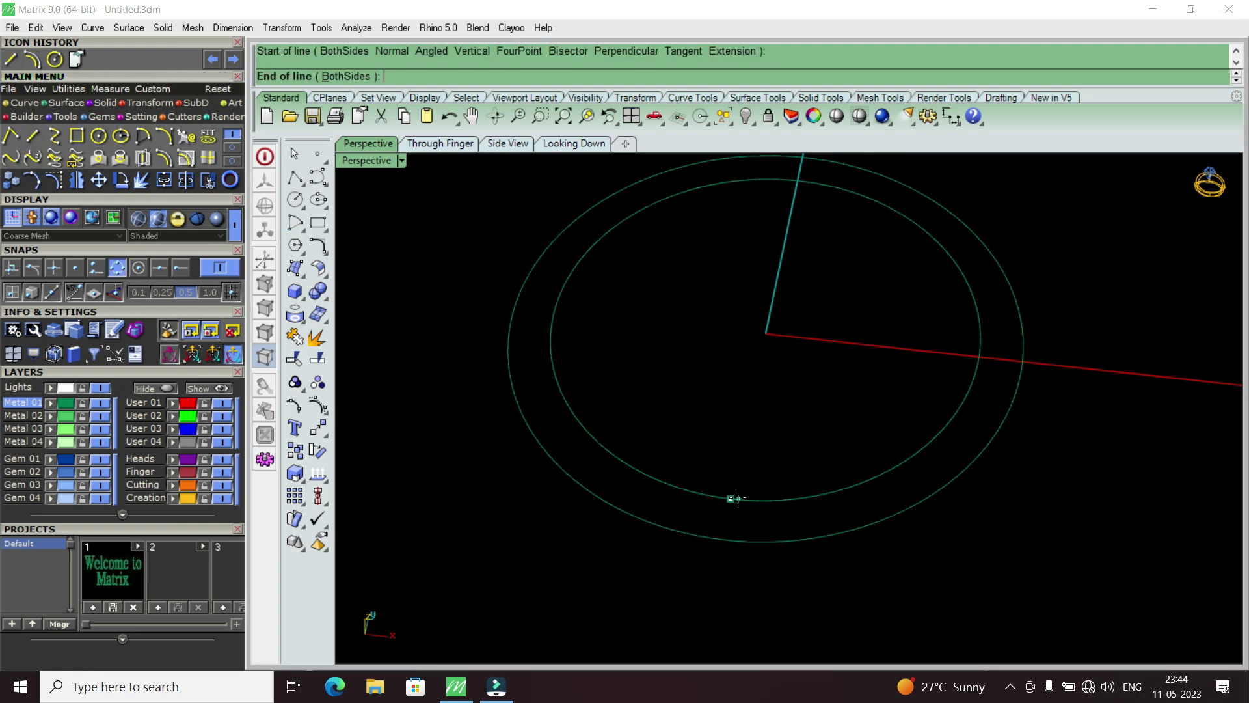
{"action": "left_click", "coordinate": [724, 539]}
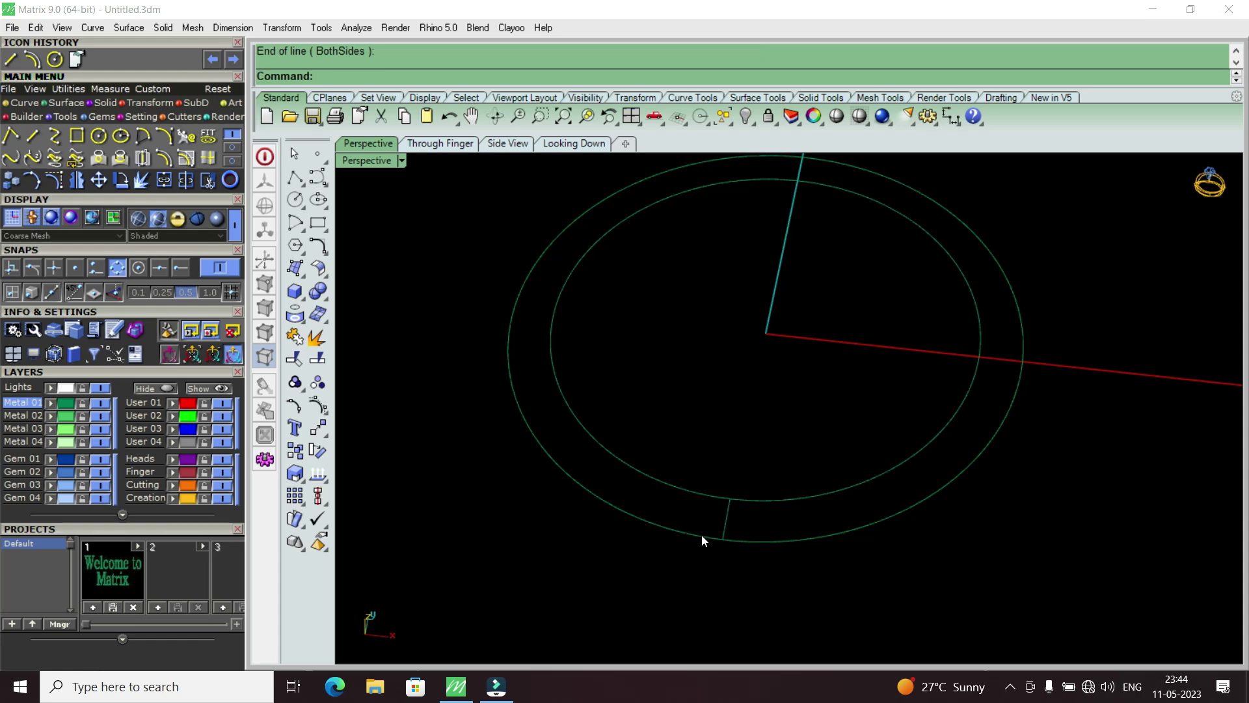
Sweep2 the connecting line along both circles as rails into a flat ring surface.
{"action": "type", "text": "S2"}
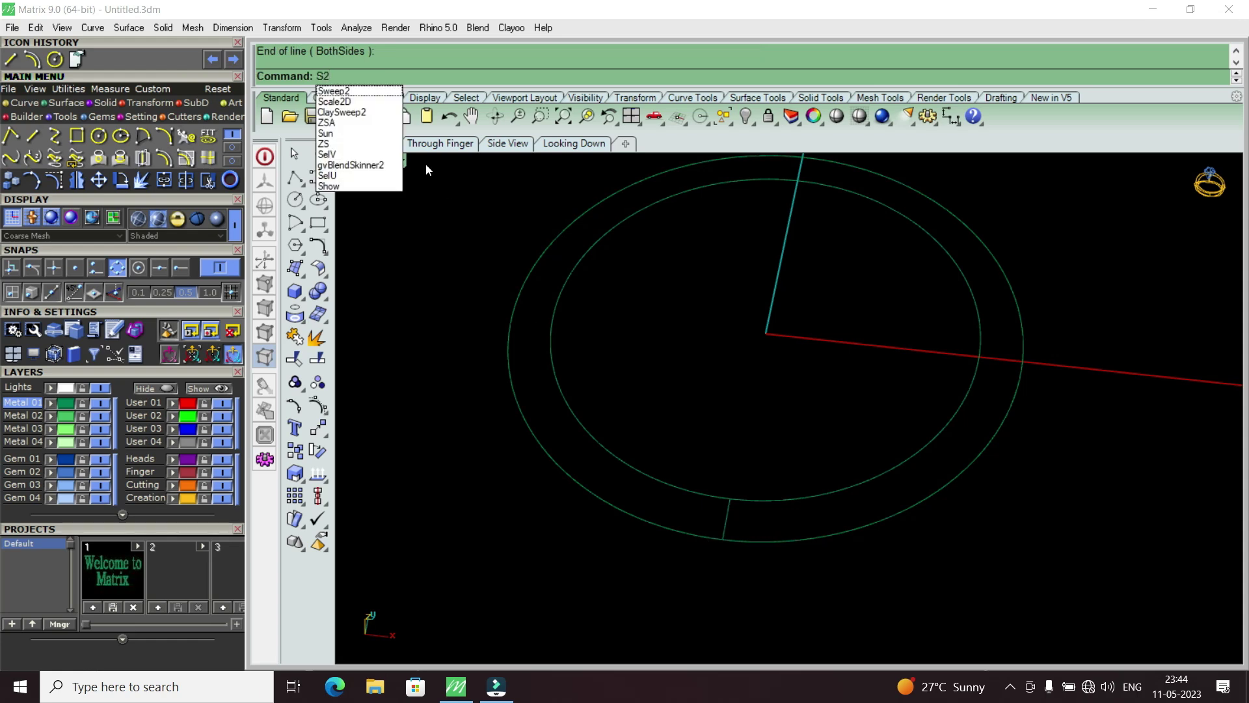
{"action": "key", "text": "Return"}
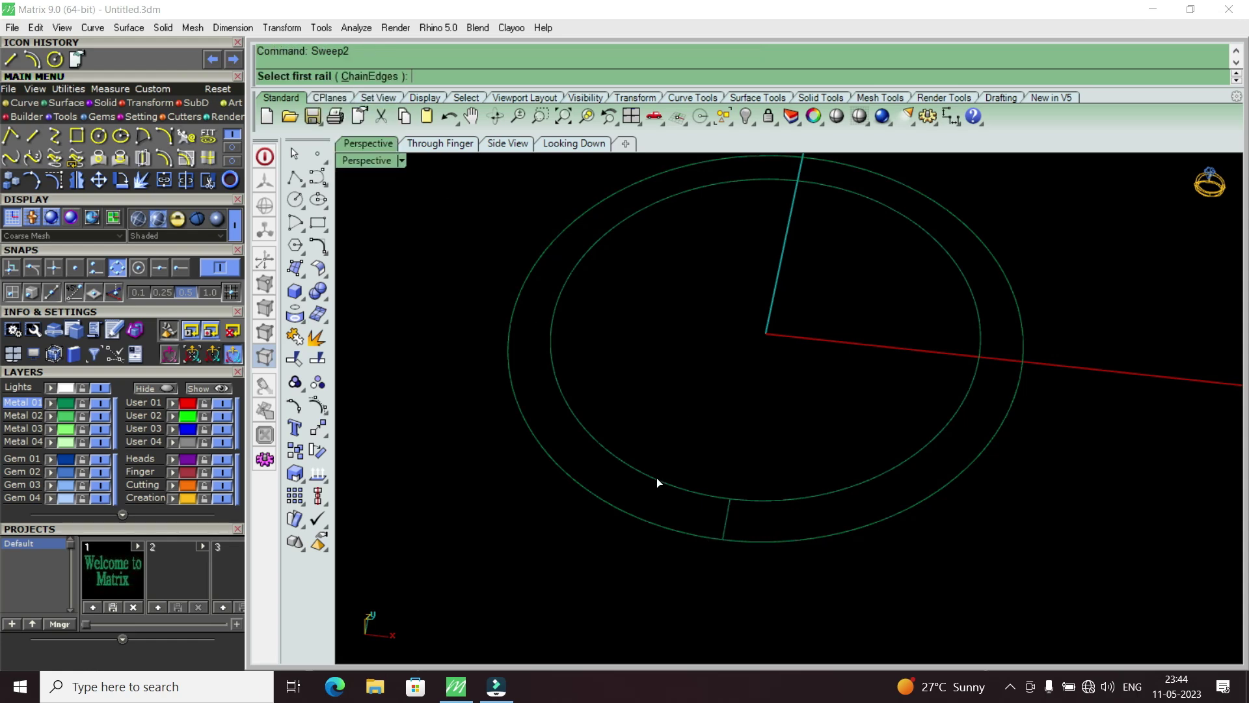
{"action": "left_click", "coordinate": [657, 481]}
{"action": "left_click", "coordinate": [693, 532]}
{"action": "left_click", "coordinate": [721, 524]}
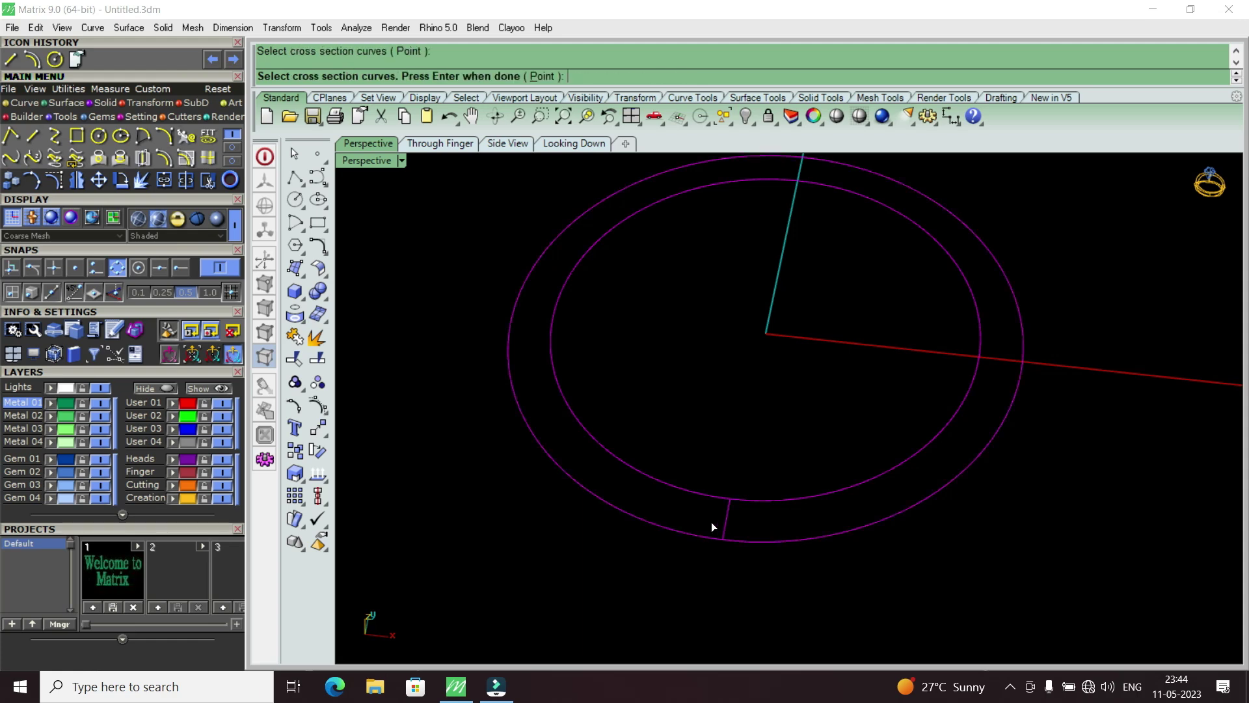
{"action": "key", "text": "Return"}
{"action": "key", "text": "Return"}
{"action": "left_click", "coordinate": [693, 514]}
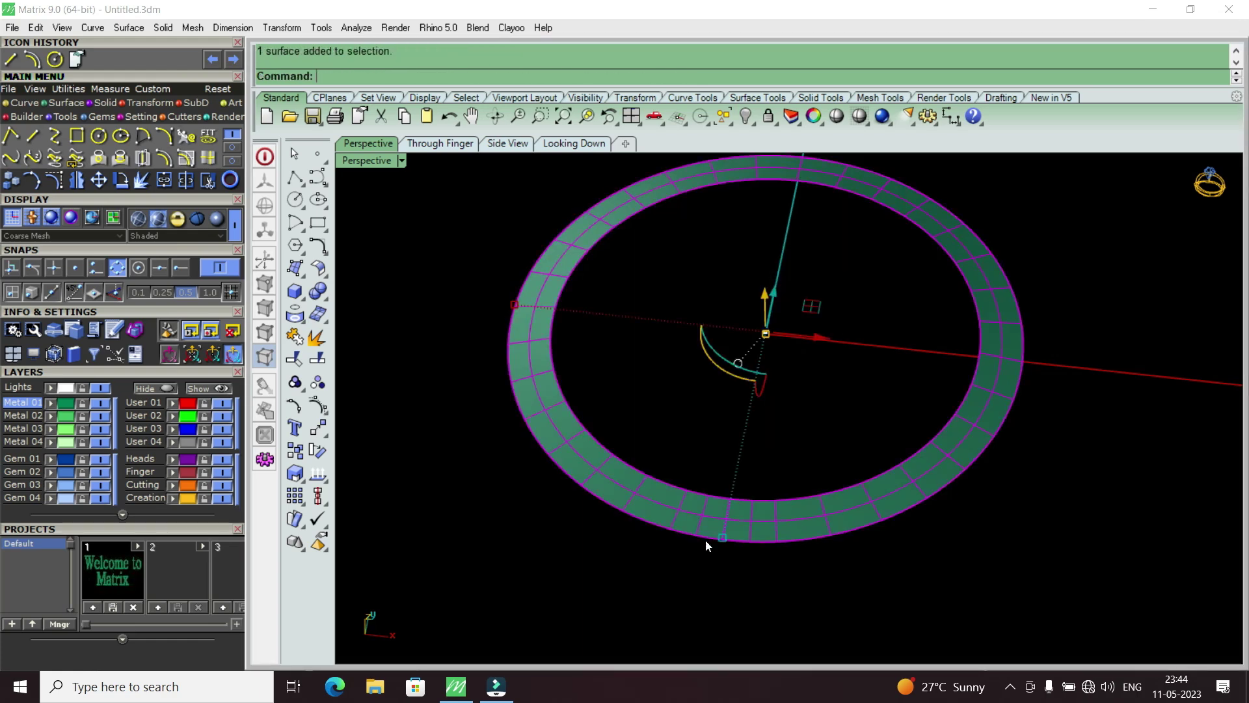
{"action": "mouse_move", "coordinate": [705, 540]}
{"action": "right_mouse_down"}
{"action": "mouse_move", "coordinate": [624, 459]}
{"action": "mouse_move", "coordinate": [636, 485]}
{"action": "right_mouse_up"}
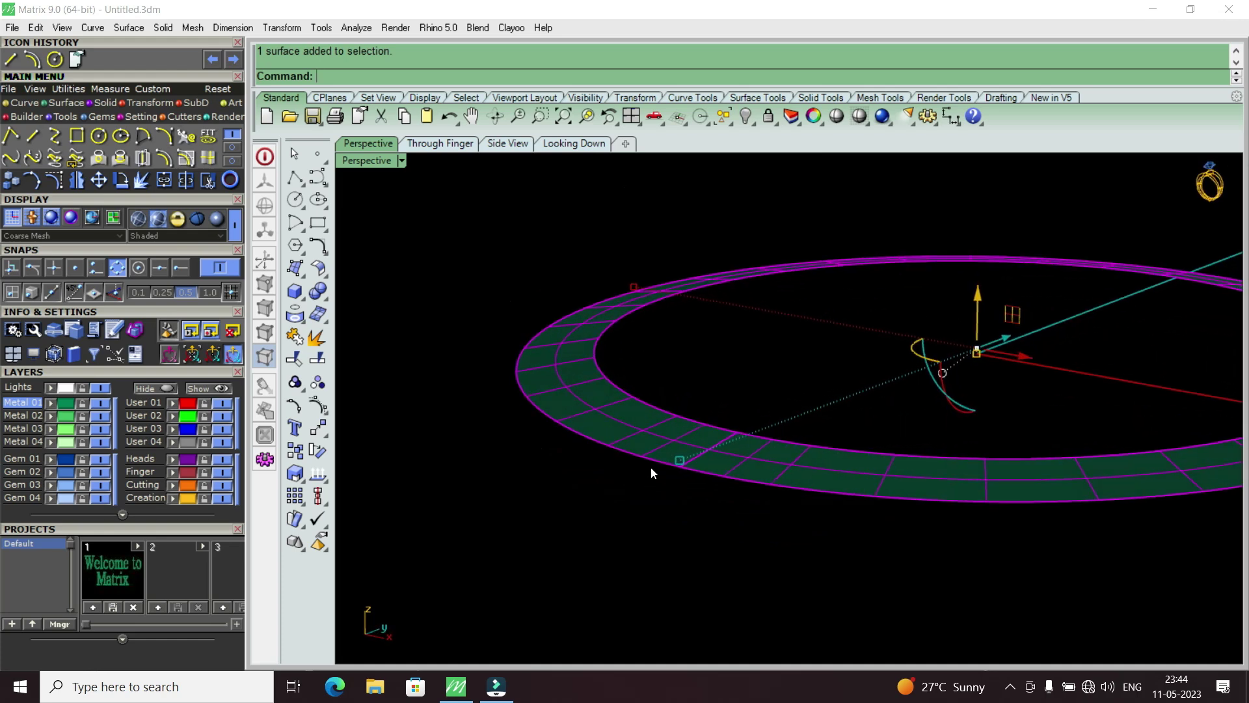
Offset the ring surface downward with flipped direction to thicken it into a solid band.
{"action": "type", "text": "Offset"}
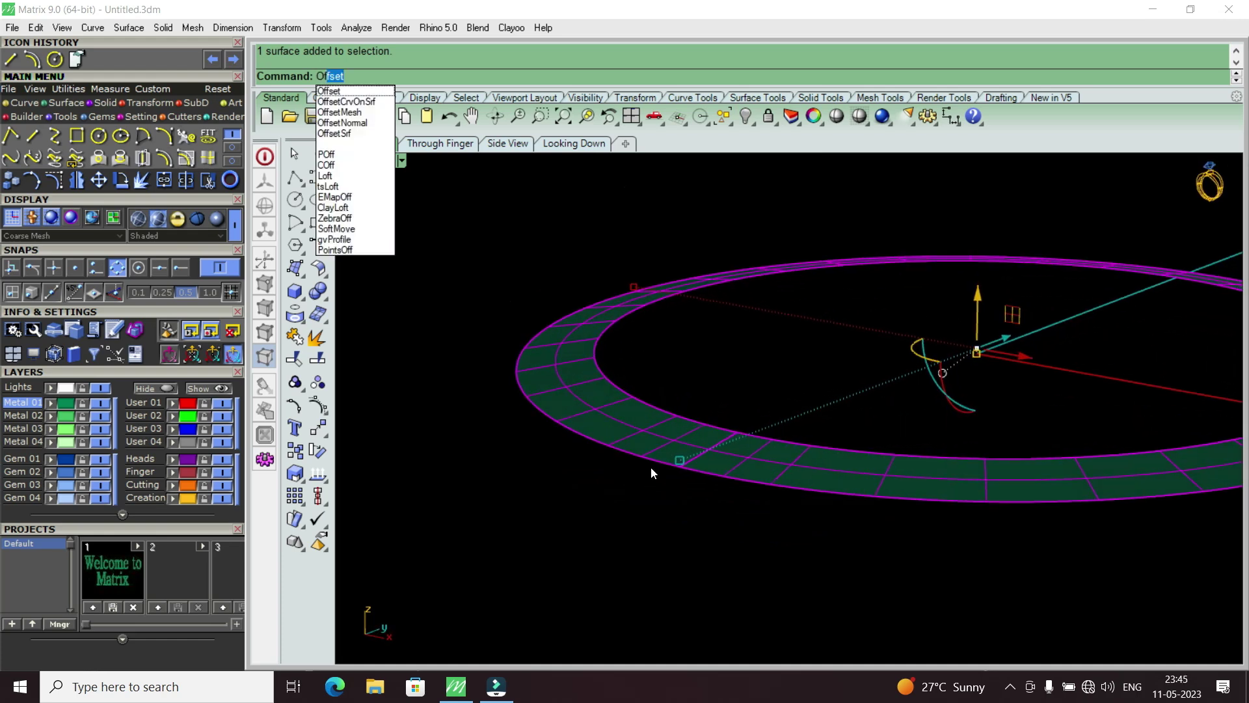
{"action": "key", "text": "Down"}
{"action": "key", "text": "Down"}
{"action": "key", "text": "Down"}
{"action": "key", "text": "Down"}
{"action": "key", "text": "Return"}
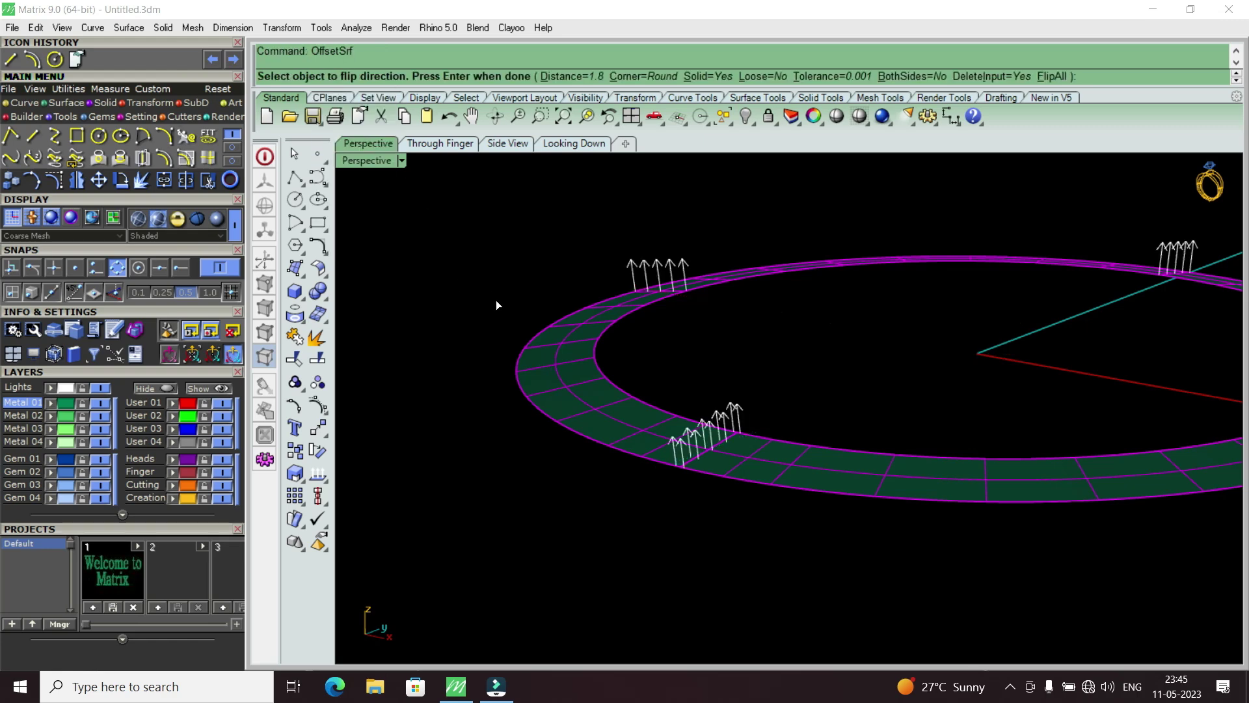
{"action": "type", "text": "f"}
{"action": "key", "text": "Return"}
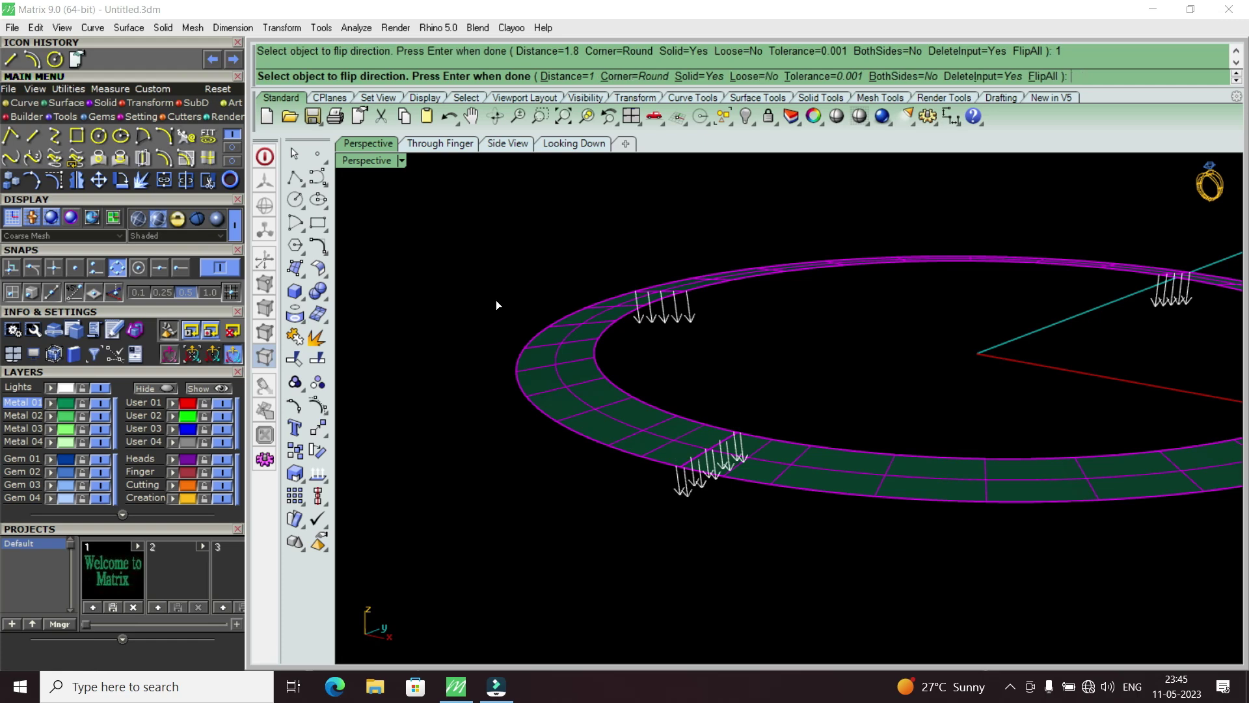
{"action": "key", "text": "Return"}
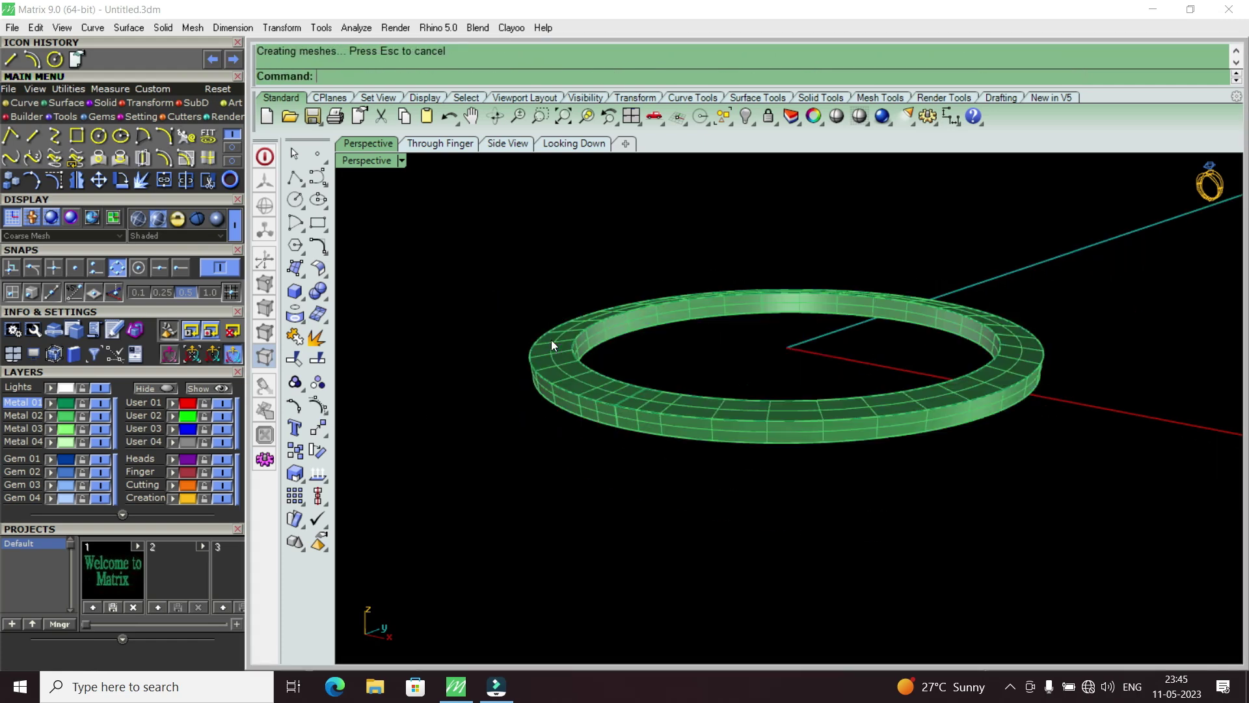
Zoom in on the band and show the second page of Curve tools.
{"action": "right_click_drag", "start_coordinate": [551, 339], "coordinate": [697, 474]}
{"action": "scroll", "coordinate": [762, 493], "scroll_direction": "up", "scroll_amount": 3}
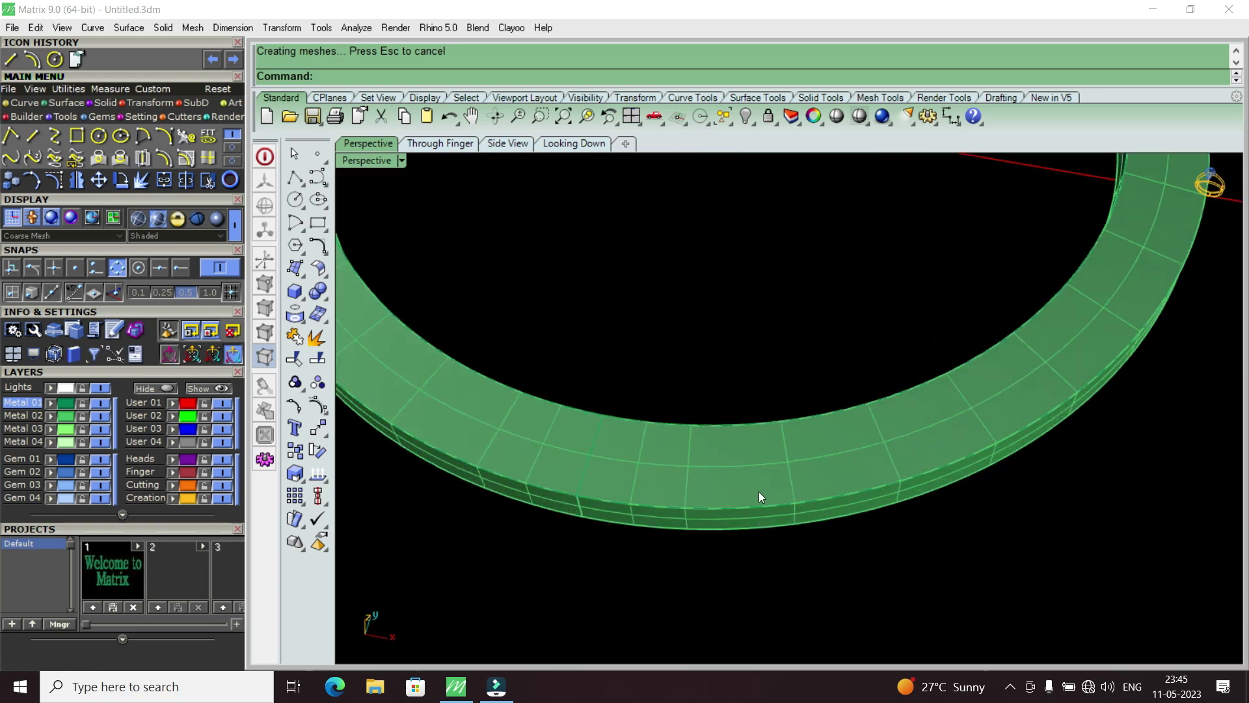
{"action": "mouse_move", "coordinate": [774, 487]}
{"action": "right_mouse_down"}
{"action": "mouse_move", "coordinate": [754, 505]}
{"action": "mouse_move", "coordinate": [744, 441]}
{"action": "mouse_move", "coordinate": [742, 524]}
{"action": "right_mouse_up"}
{"action": "scroll", "coordinate": [753, 505], "scroll_direction": "up", "scroll_amount": 3}
{"action": "scroll", "coordinate": [723, 513], "scroll_direction": "down", "scroll_amount": 3}
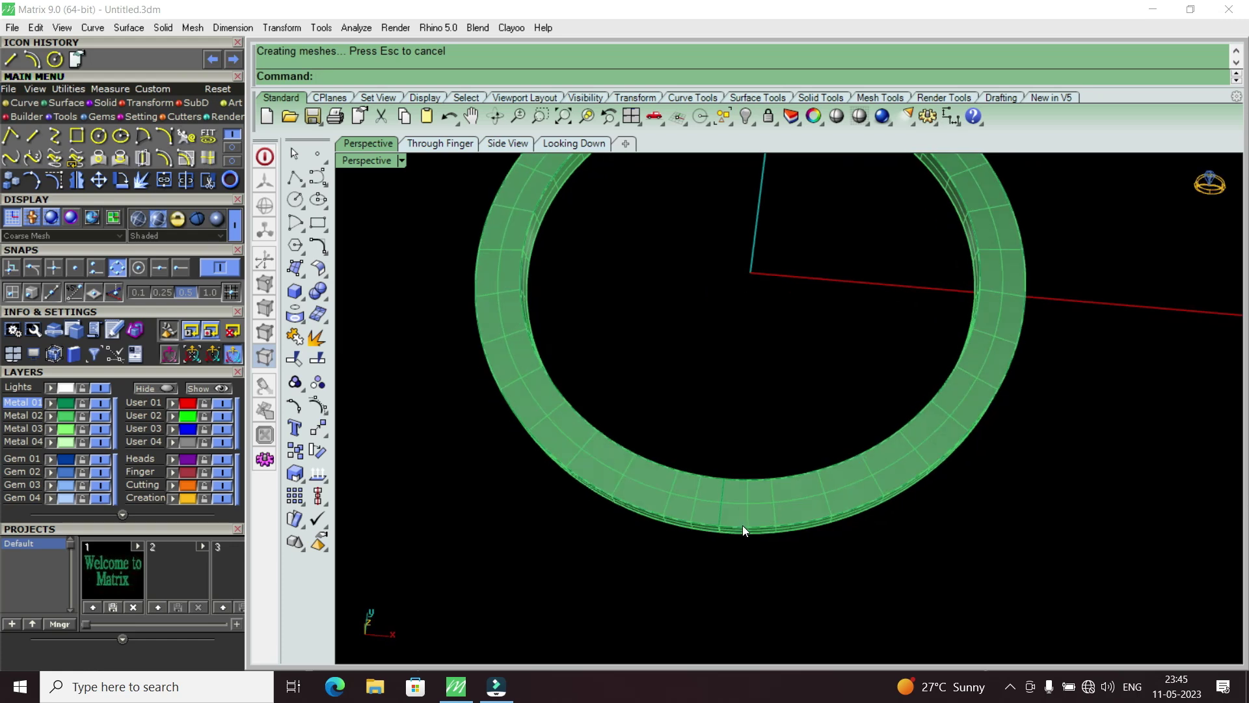
{"action": "scroll", "coordinate": [743, 525], "scroll_direction": "up", "scroll_amount": 3}
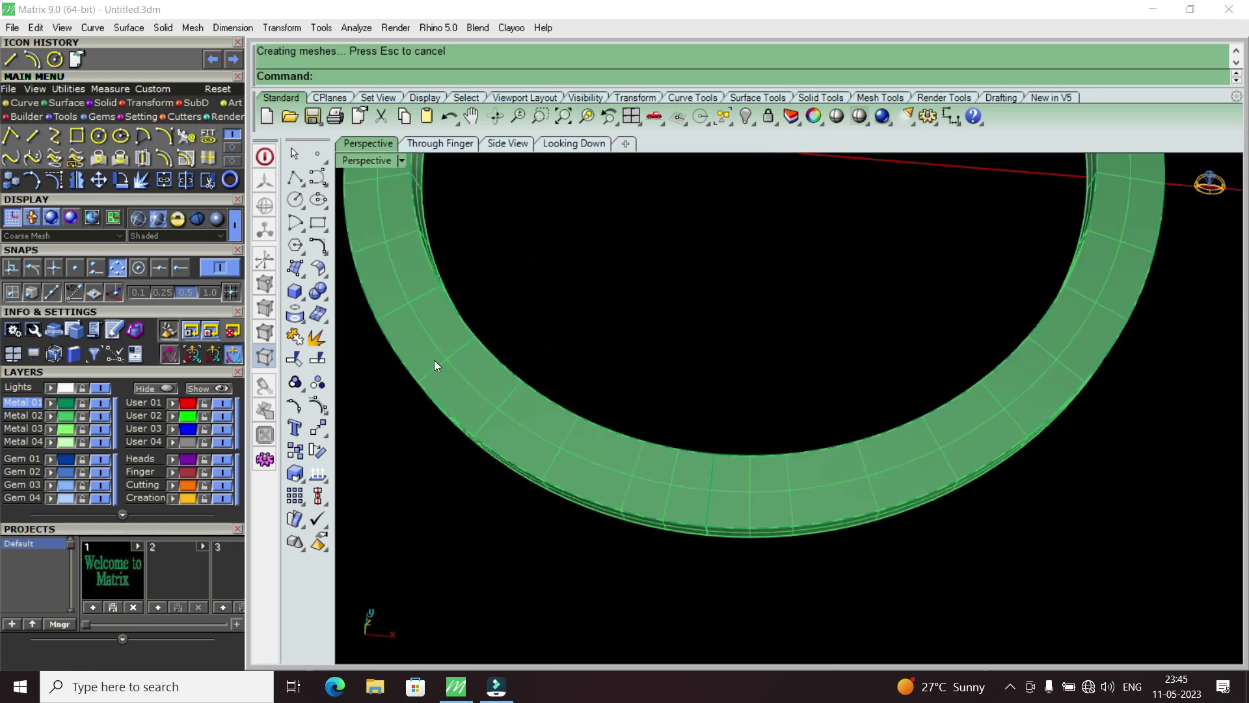
{"action": "left_click", "coordinate": [232, 149]}
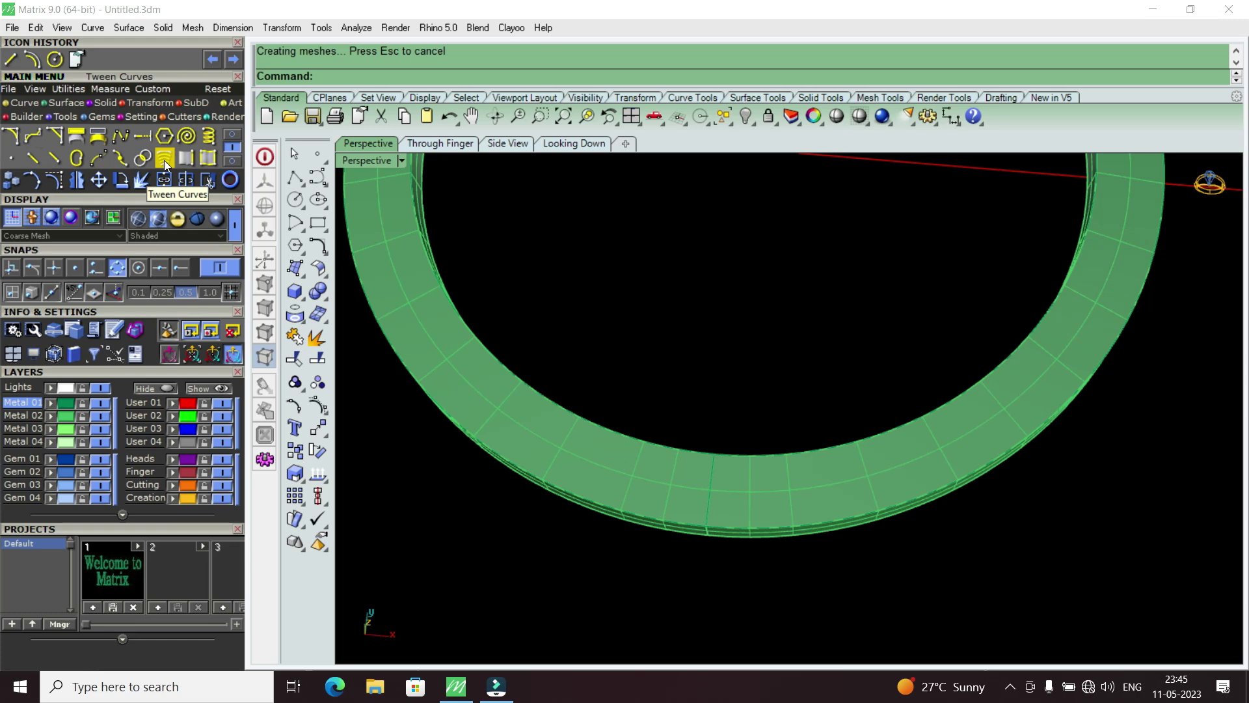
Create three Tween Curves between the band's inner and outer top edges.
{"action": "left_click", "coordinate": [163, 160]}
{"action": "right_click_drag", "start_coordinate": [665, 438], "coordinate": [660, 507]}
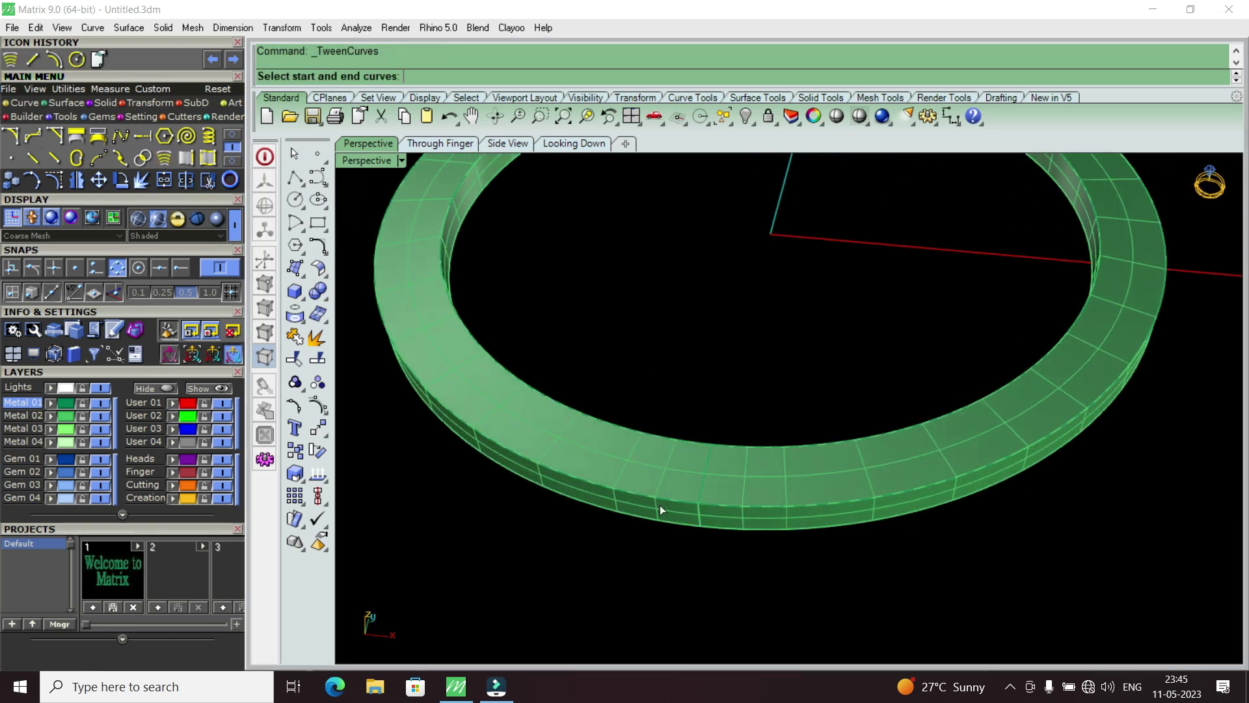
{"action": "scroll", "coordinate": [659, 498], "scroll_direction": "up", "scroll_amount": 3}
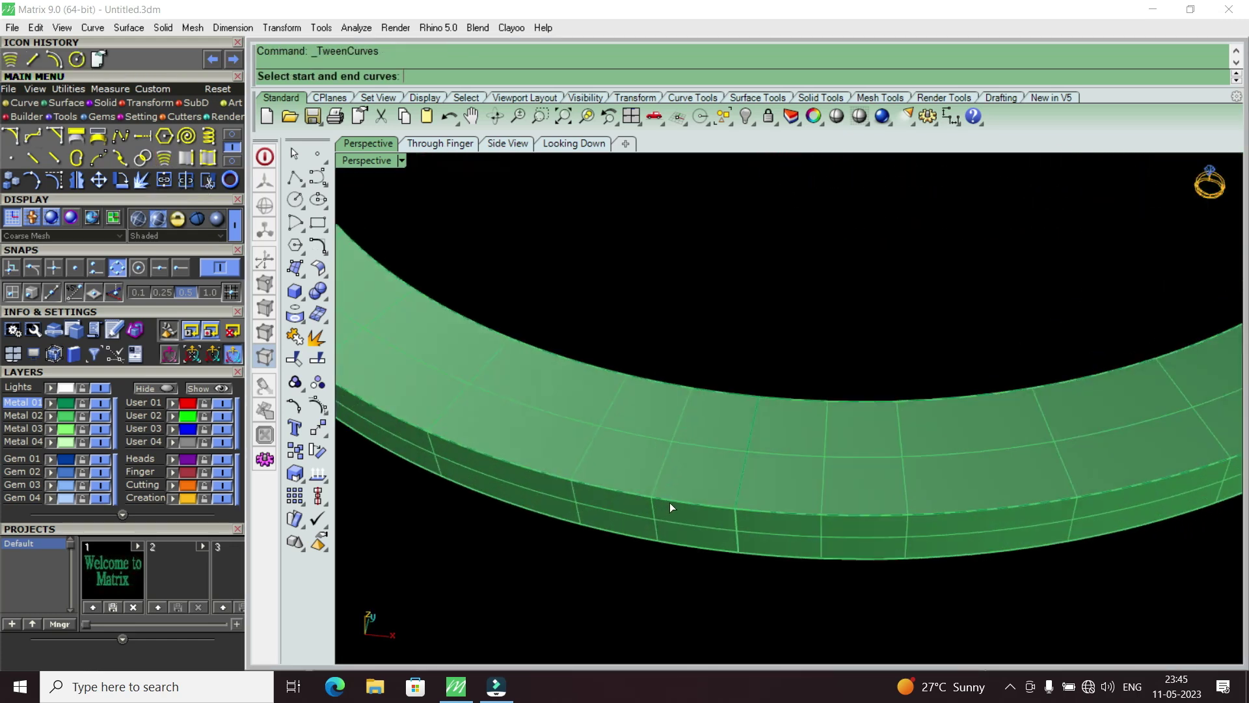
{"action": "left_click", "coordinate": [695, 389]}
{"action": "left_click", "coordinate": [760, 433]}
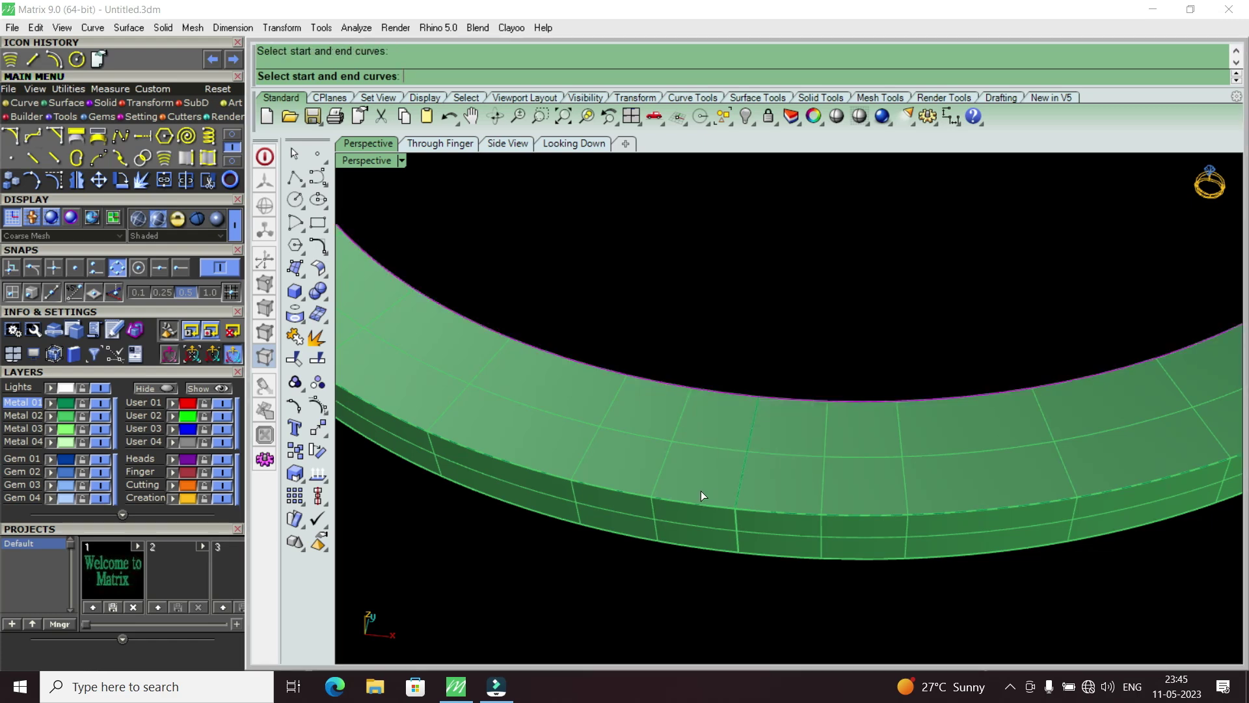
{"action": "left_click", "coordinate": [703, 505]}
{"action": "left_click", "coordinate": [748, 549]}
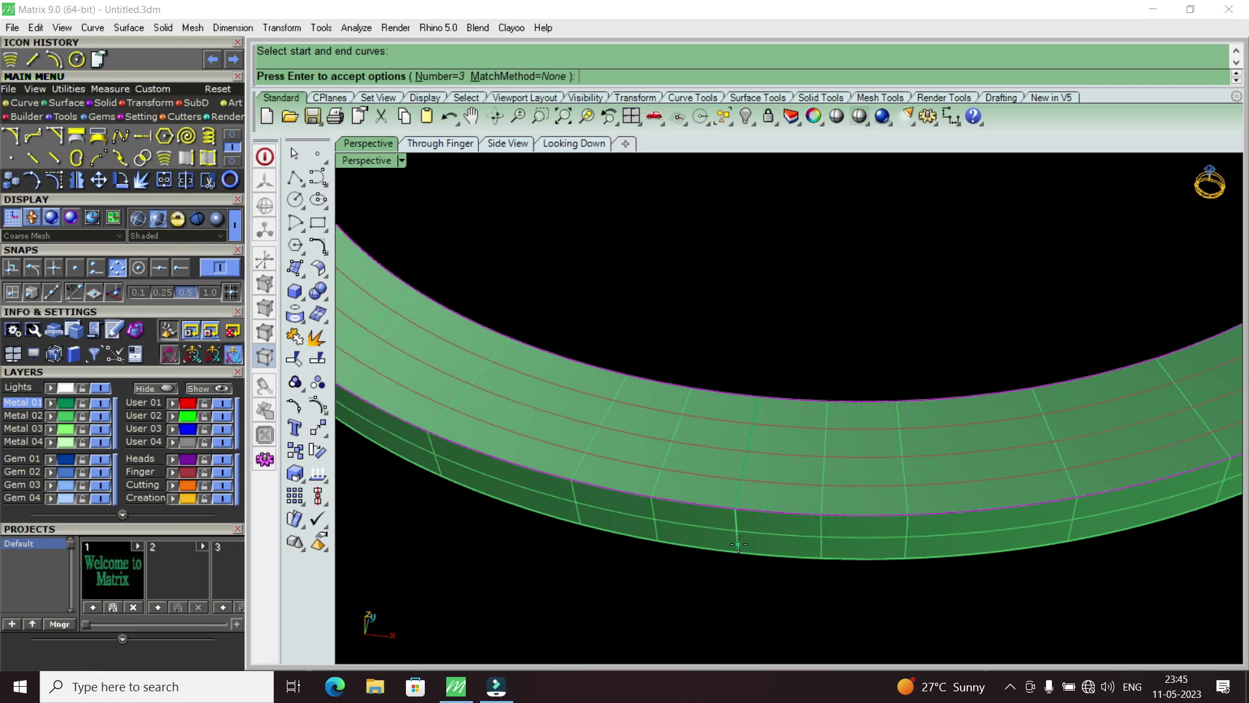
{"action": "left_click", "coordinate": [729, 508]}
{"action": "scroll", "coordinate": [813, 460], "scroll_direction": "down", "scroll_amount": 4}
{"action": "scroll", "coordinate": [814, 460], "scroll_direction": "up", "scroll_amount": 3}
{"action": "key", "text": "Return"}
{"action": "scroll", "coordinate": [793, 514], "scroll_direction": "up", "scroll_amount": 2}
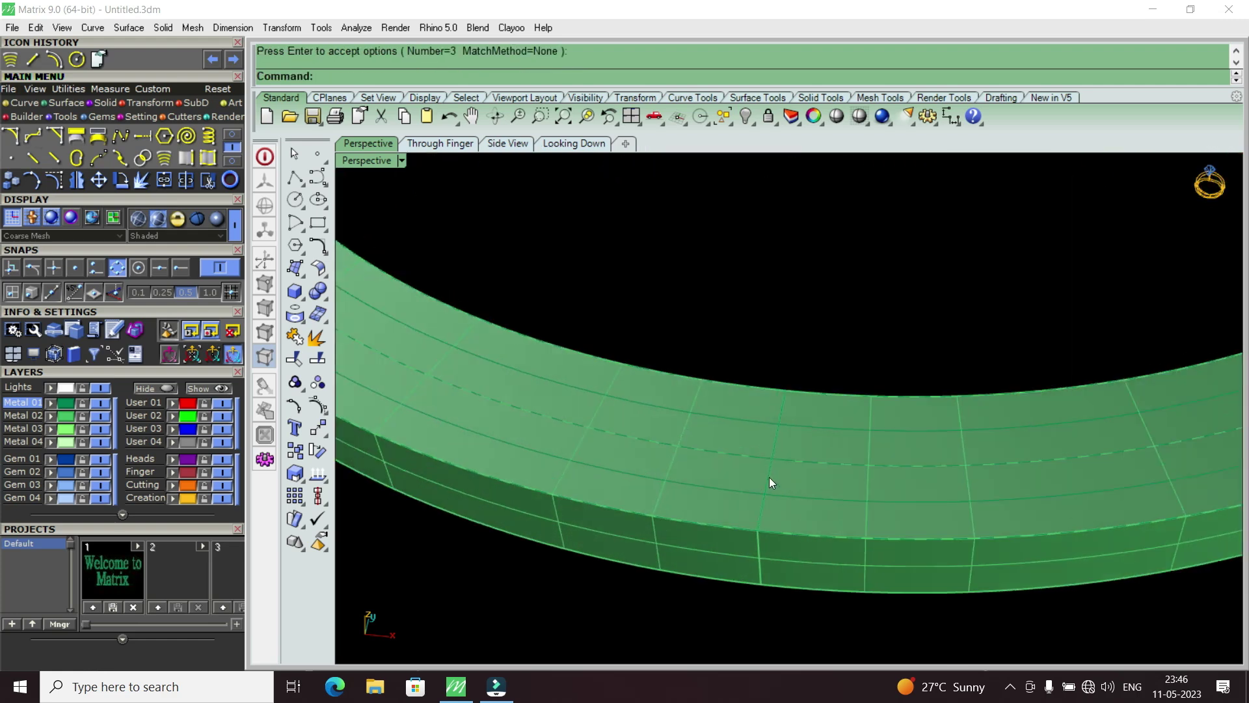
Select the middle in-between curve on the band's top face.
{"action": "left_click", "coordinate": [801, 466]}
{"action": "left_click", "coordinate": [846, 502]}
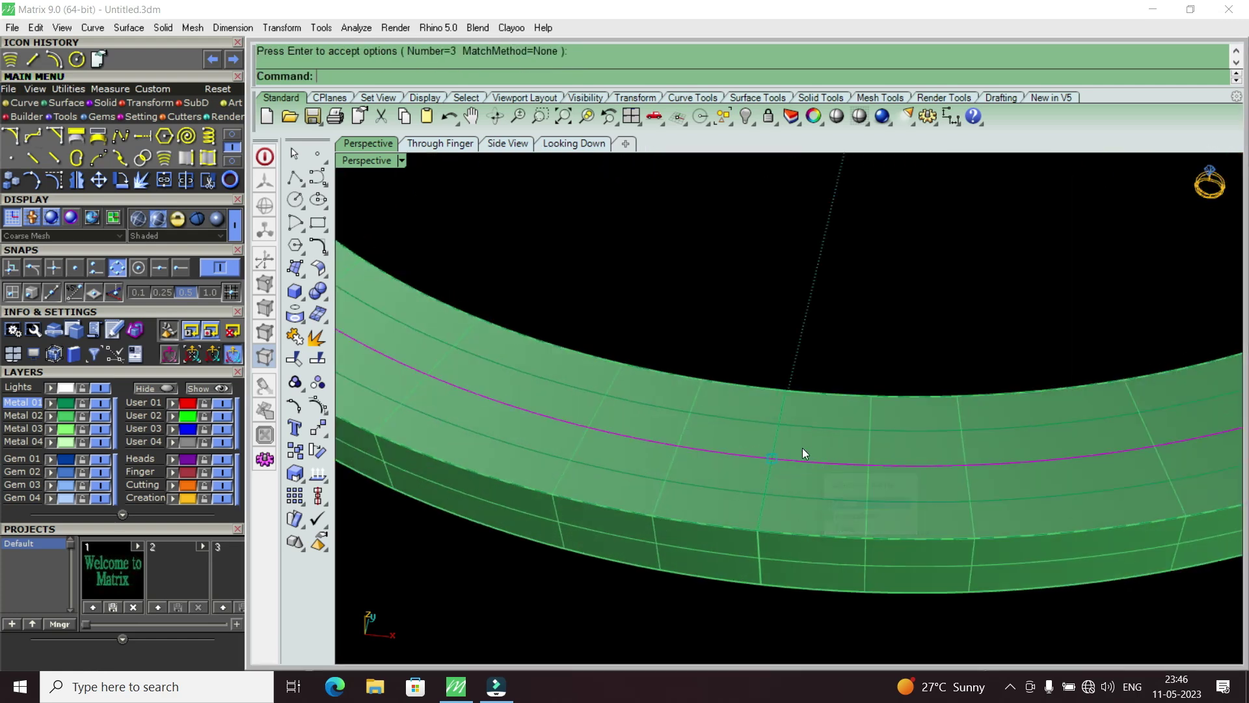
{"action": "scroll", "coordinate": [804, 454], "scroll_direction": "down", "scroll_amount": 2}
{"action": "scroll", "coordinate": [809, 521], "scroll_direction": "down", "scroll_amount": 2}
{"action": "scroll", "coordinate": [809, 522], "scroll_direction": "down", "scroll_amount": 2}
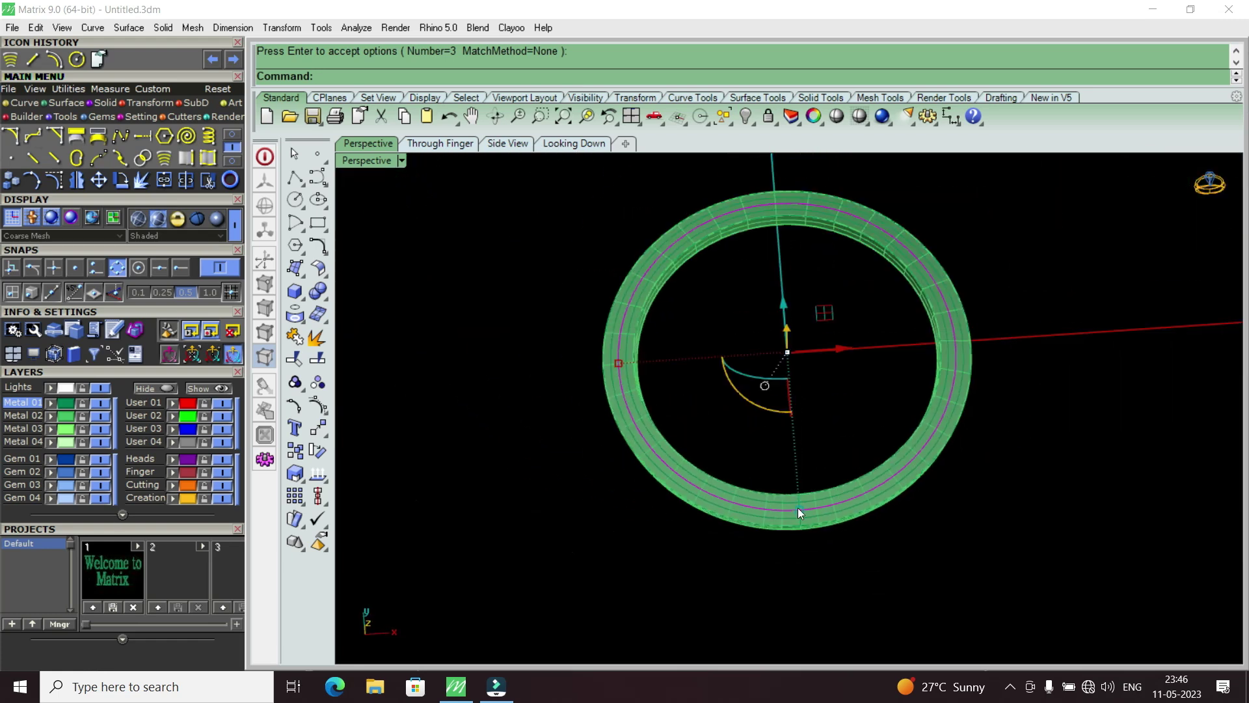
{"action": "scroll", "coordinate": [799, 513], "scroll_direction": "up", "scroll_amount": 2}
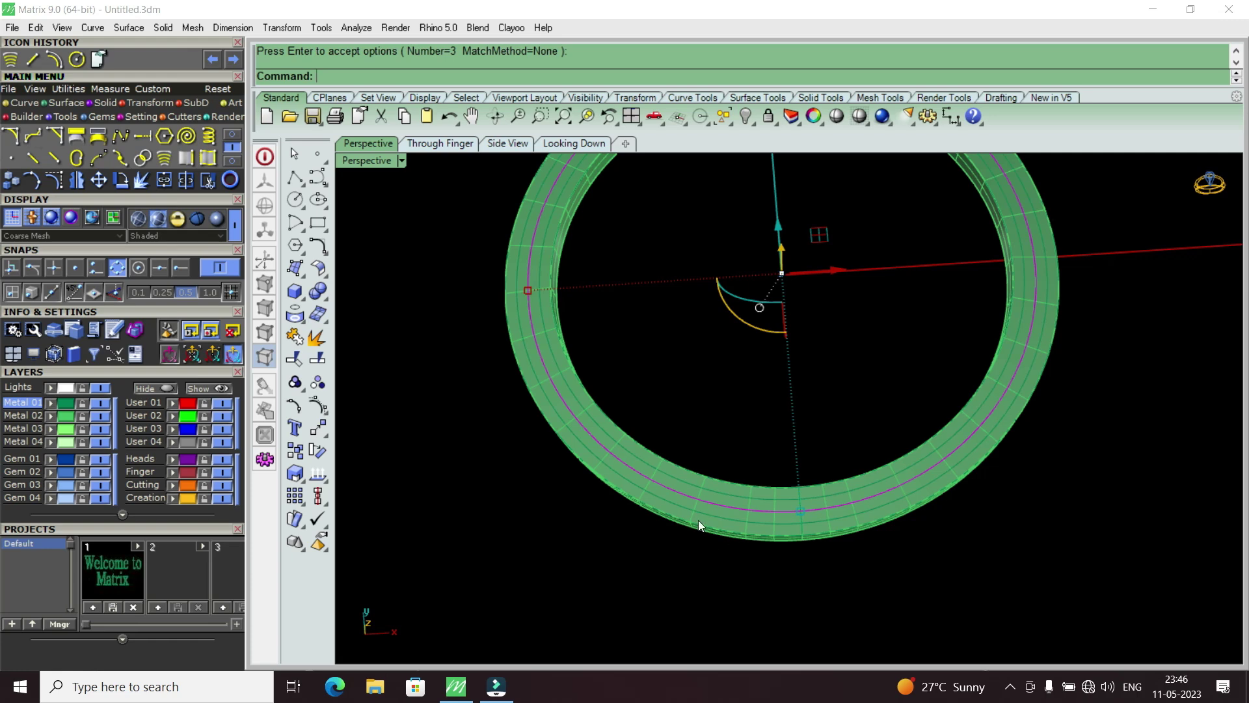
{"action": "scroll", "coordinate": [698, 520], "scroll_direction": "down", "scroll_amount": 2}
{"action": "scroll", "coordinate": [692, 547], "scroll_direction": "down", "scroll_amount": 2}
{"action": "scroll", "coordinate": [771, 294], "scroll_direction": "up", "scroll_amount": 2}
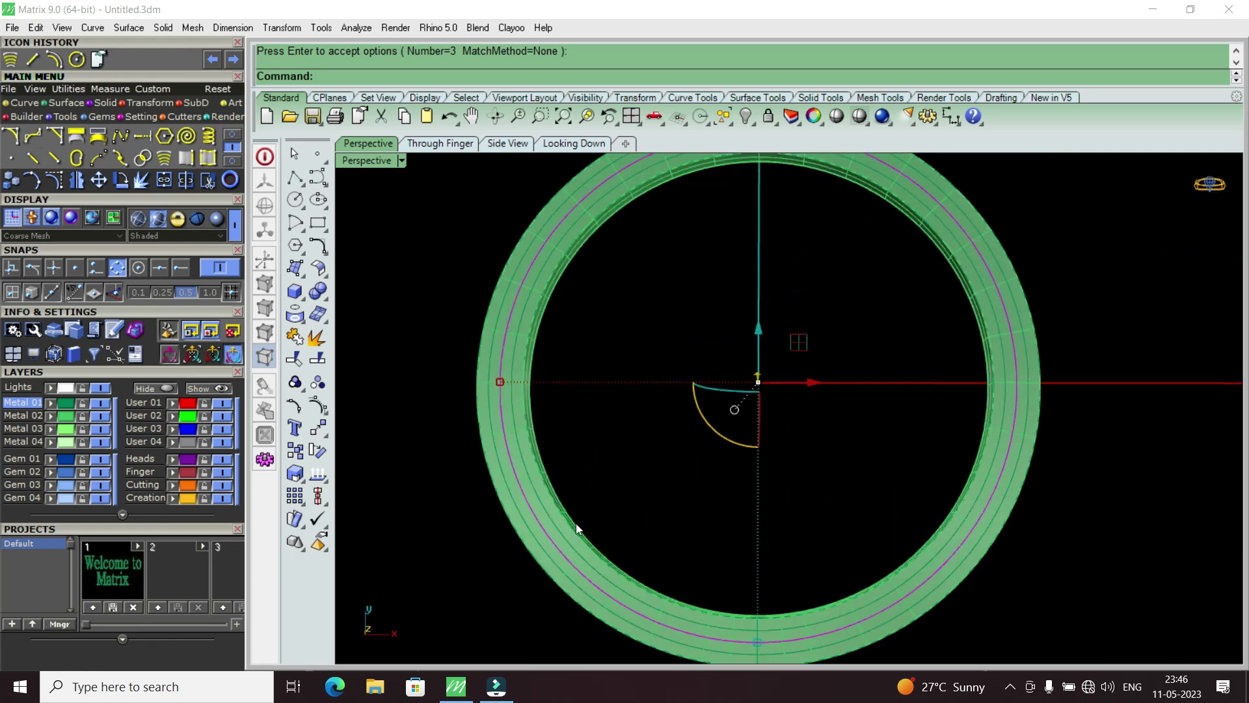
{"action": "scroll", "coordinate": [576, 523], "scroll_direction": "down", "scroll_amount": 3}
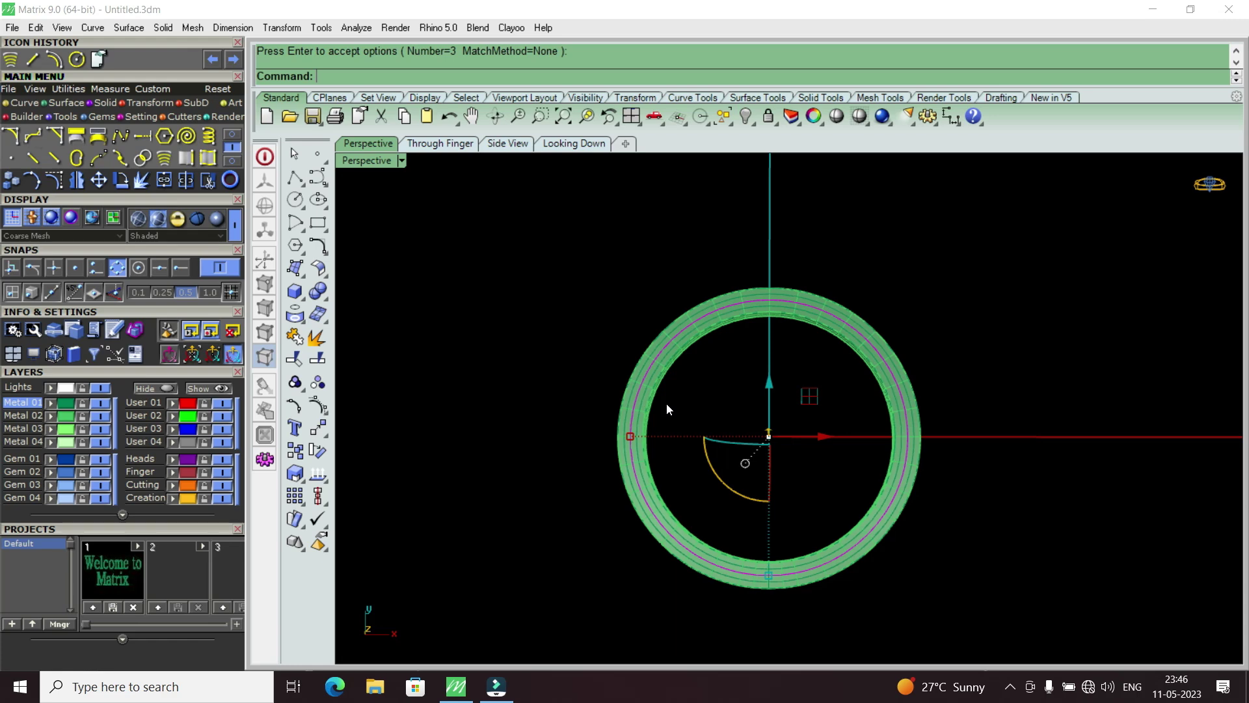
{"action": "key", "text": "Return"}
{"action": "scroll", "coordinate": [636, 428], "scroll_direction": "up", "scroll_amount": 5}
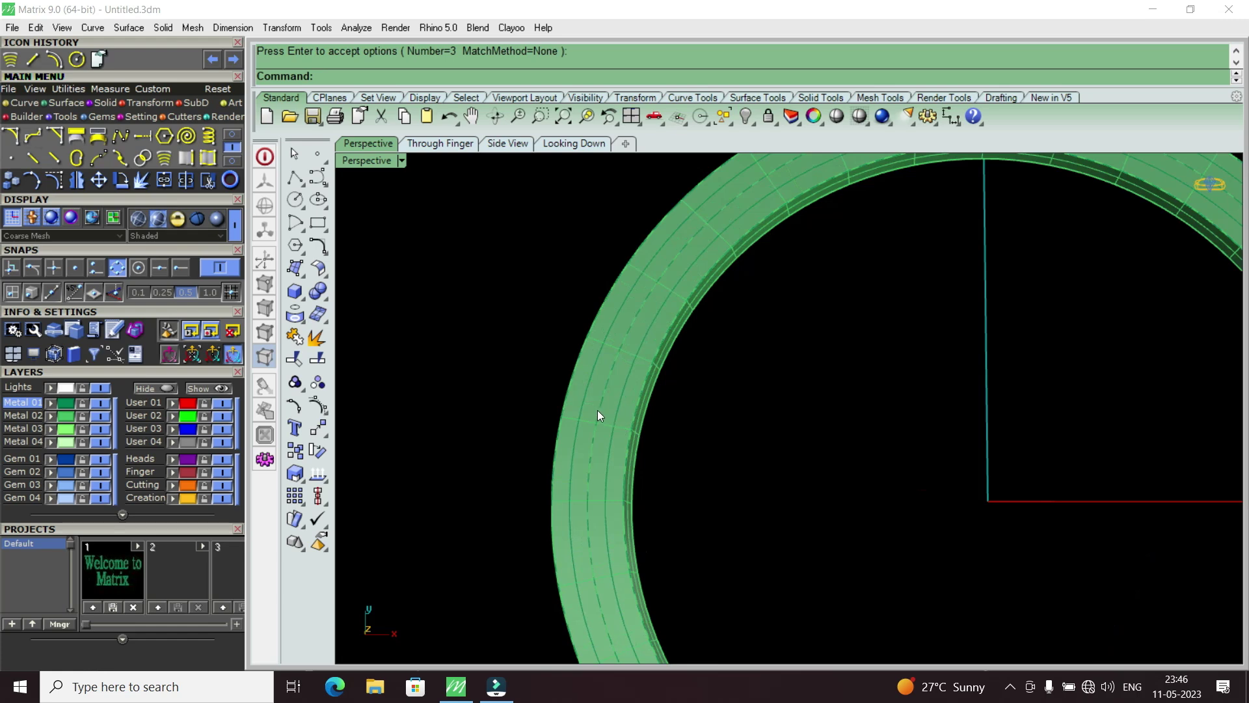
{"action": "left_click", "coordinate": [598, 415]}
{"action": "left_click", "coordinate": [650, 454]}
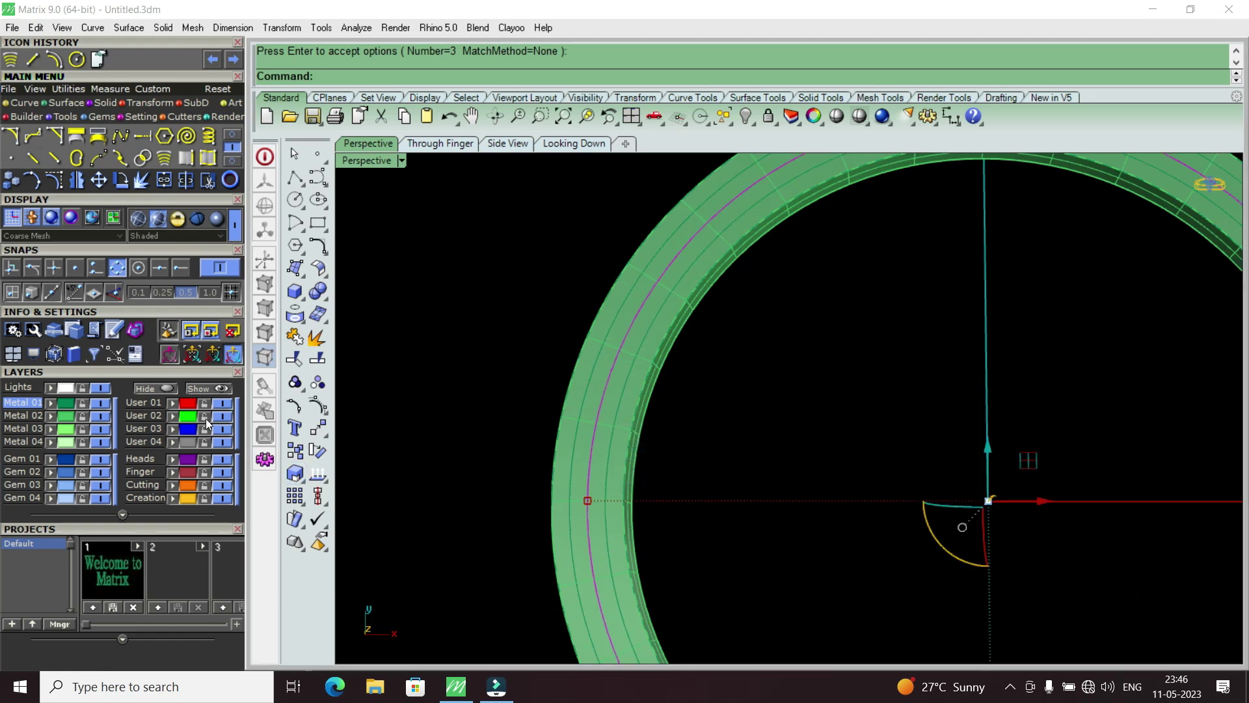
{"action": "scroll", "coordinate": [576, 384], "scroll_direction": "down", "scroll_amount": 5}
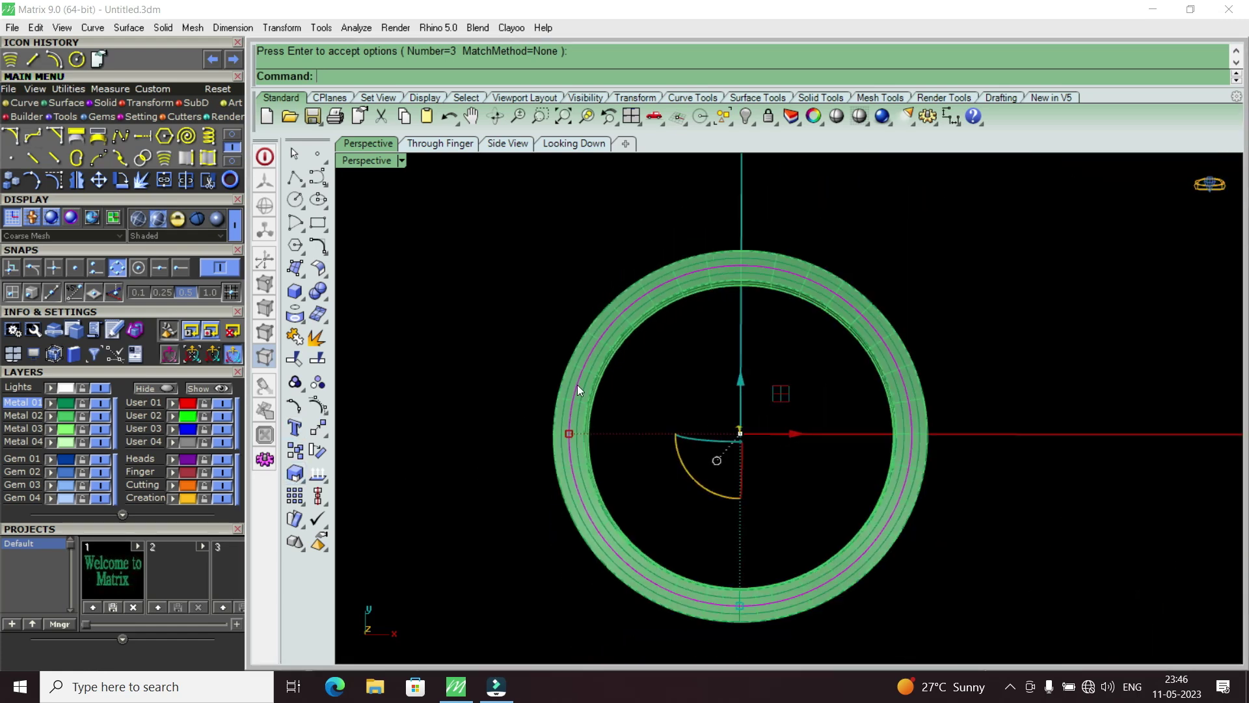
{"action": "scroll", "coordinate": [639, 576], "scroll_direction": "up", "scroll_amount": 4}
{"action": "key", "text": "Escape"}
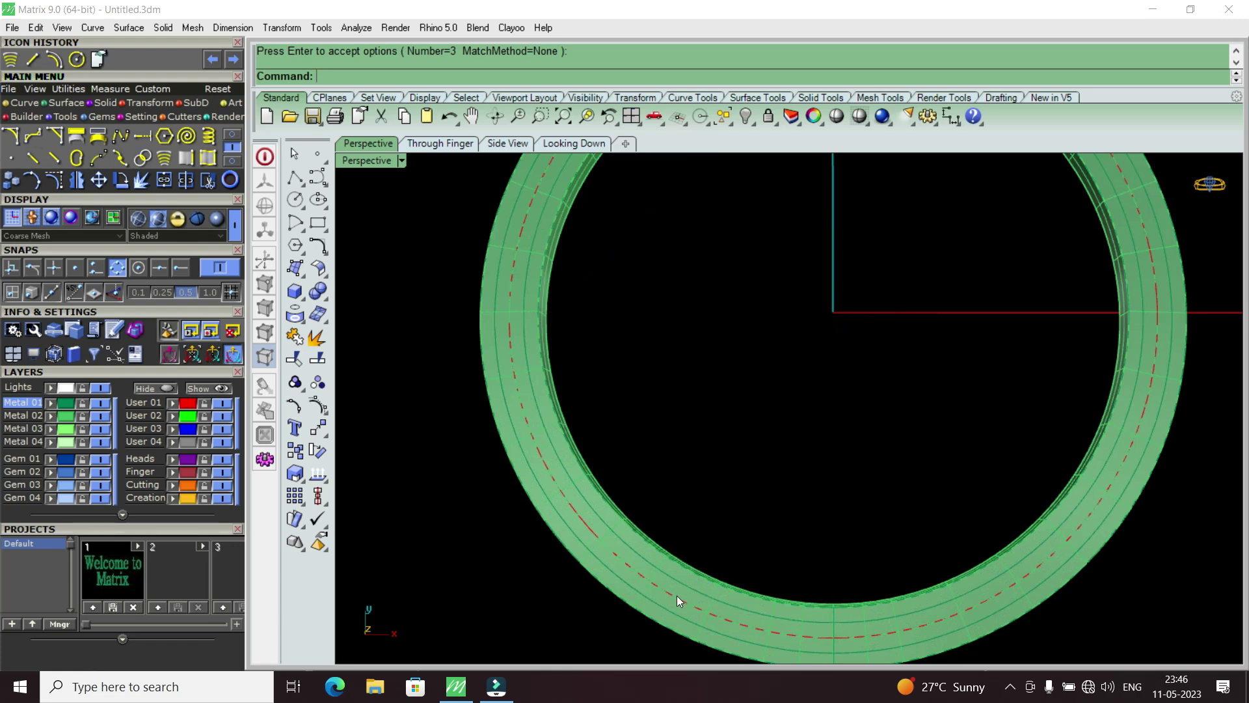
{"action": "left_click", "coordinate": [677, 596]}
{"action": "left_click", "coordinate": [720, 632]}
{"action": "scroll", "coordinate": [712, 603], "scroll_direction": "down", "scroll_amount": 4}
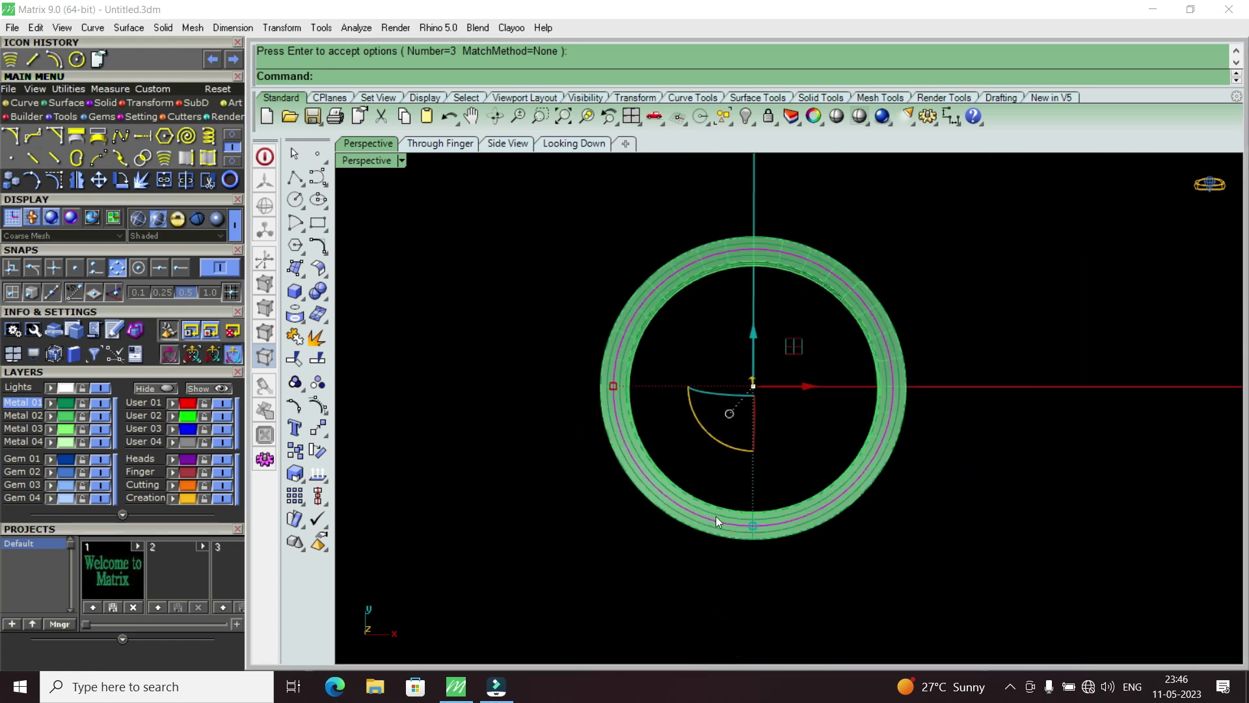
{"action": "scroll", "coordinate": [685, 552], "scroll_direction": "up", "scroll_amount": 2}
{"action": "scroll", "coordinate": [679, 549], "scroll_direction": "down", "scroll_amount": 1}
{"action": "scroll", "coordinate": [679, 549], "scroll_direction": "up", "scroll_amount": 3}
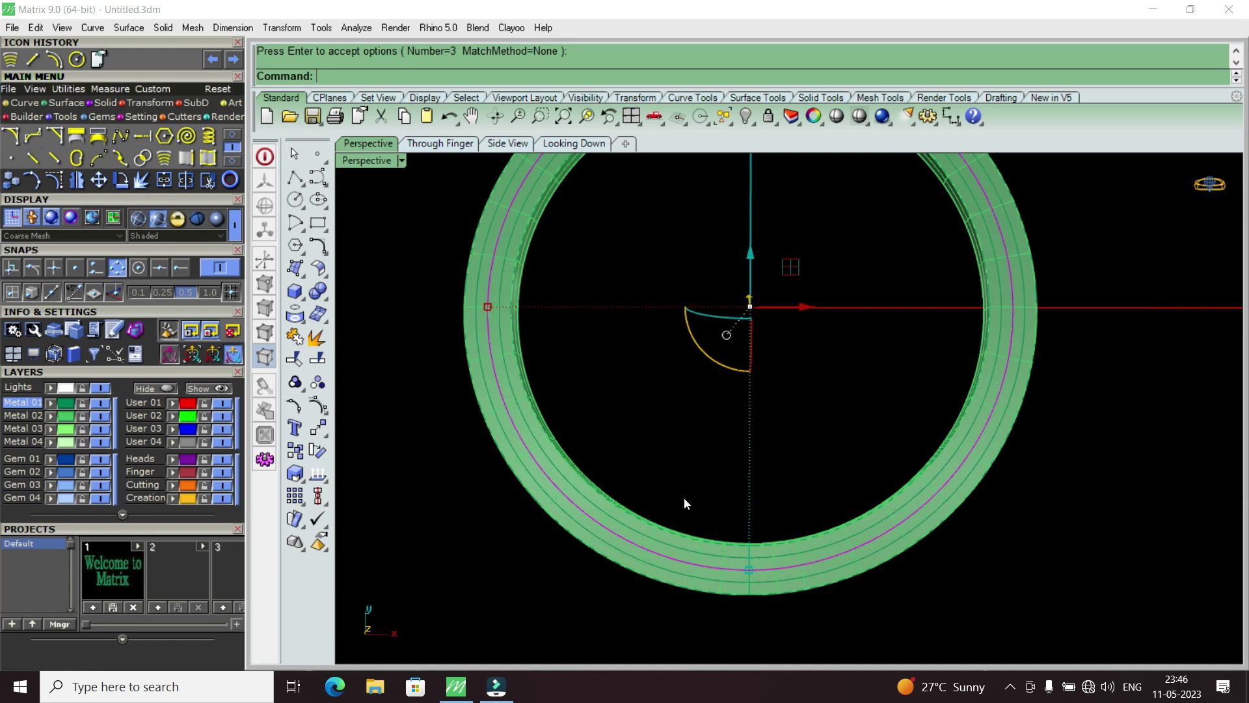
{"action": "scroll", "coordinate": [685, 504], "scroll_direction": "down", "scroll_amount": 2}
{"action": "scroll", "coordinate": [725, 527], "scroll_direction": "up", "scroll_amount": 2}
{"action": "scroll", "coordinate": [725, 527], "scroll_direction": "down", "scroll_amount": 2}
{"action": "scroll", "coordinate": [729, 487], "scroll_direction": "down", "scroll_amount": 1}
{"action": "key", "text": "Return"}
{"action": "key", "text": "Return"}
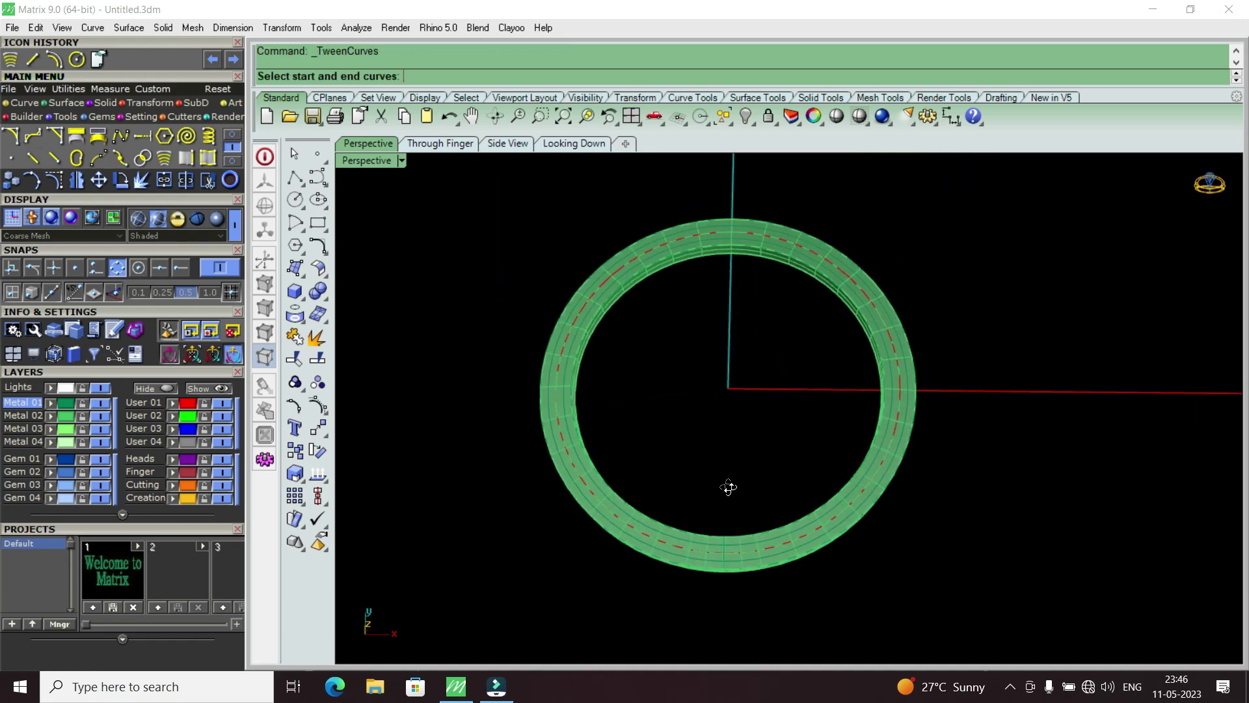
{"action": "scroll", "coordinate": [729, 489], "scroll_direction": "down", "scroll_amount": 1}
{"action": "scroll", "coordinate": [696, 543], "scroll_direction": "up", "scroll_amount": 2}
{"action": "scroll", "coordinate": [695, 543], "scroll_direction": "down", "scroll_amount": 2}
{"action": "scroll", "coordinate": [703, 560], "scroll_direction": "up", "scroll_amount": 1}
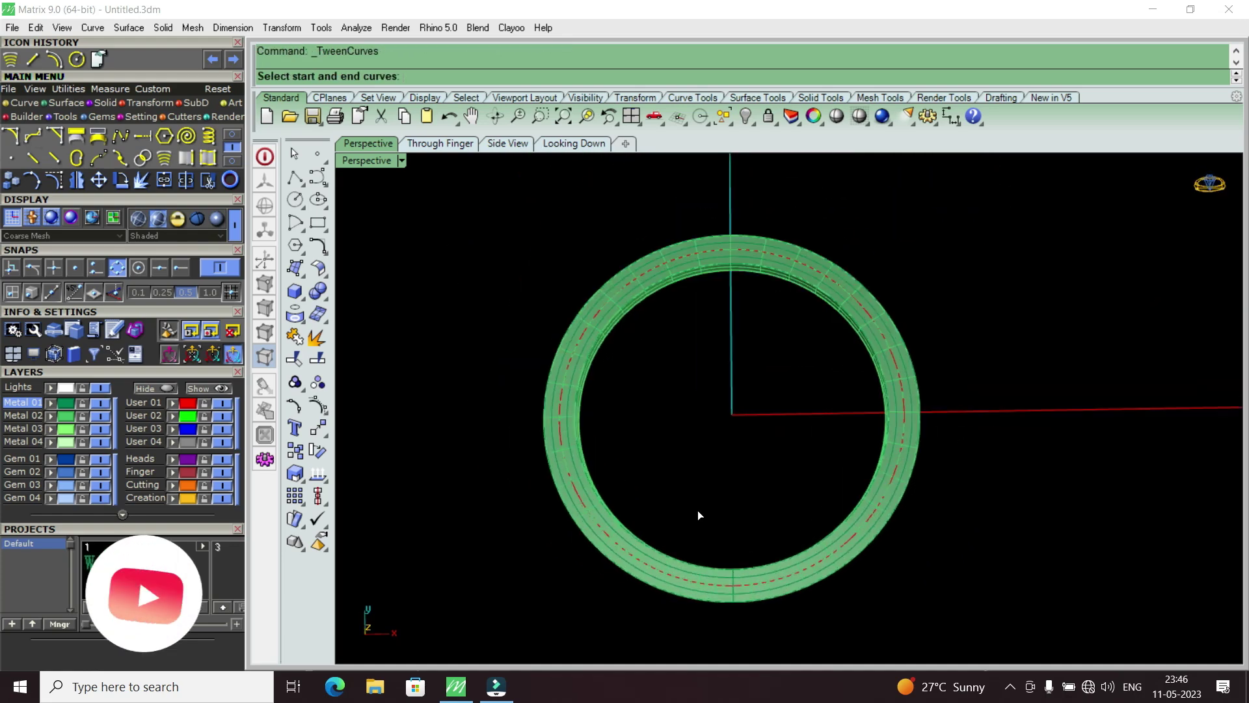
{"action": "scroll", "coordinate": [672, 565], "scroll_direction": "up", "scroll_amount": 1}
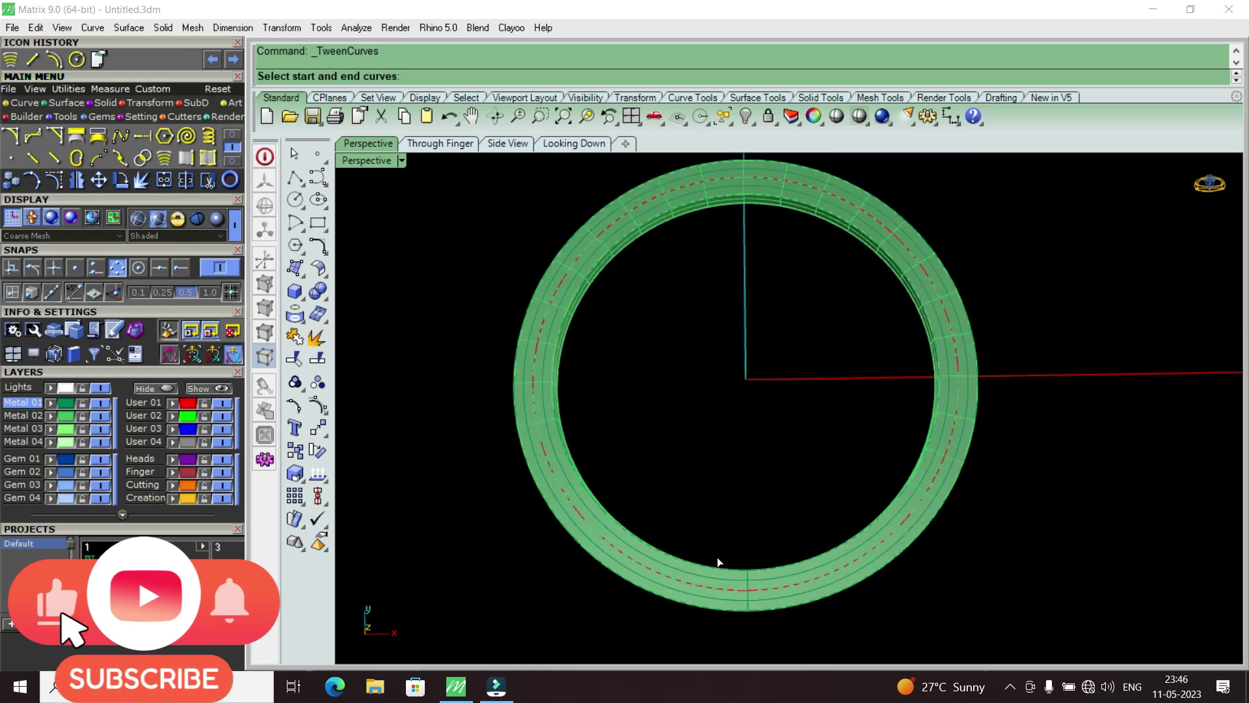
{"action": "scroll", "coordinate": [717, 547], "scroll_direction": "down", "scroll_amount": 1}
{"action": "scroll", "coordinate": [712, 517], "scroll_direction": "up", "scroll_amount": 2}
{"action": "scroll", "coordinate": [739, 587], "scroll_direction": "up", "scroll_amount": 1}
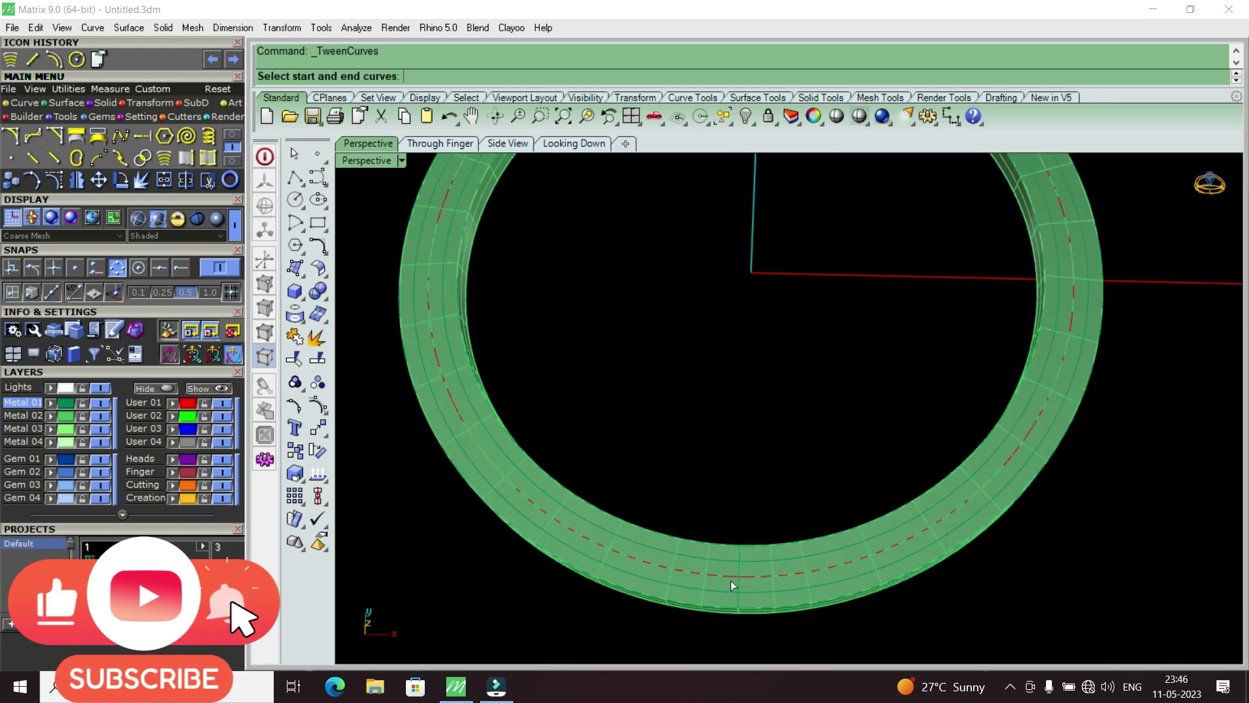
{"action": "left_click", "coordinate": [728, 576]}
{"action": "scroll", "coordinate": [742, 559], "scroll_direction": "down", "scroll_amount": 2}
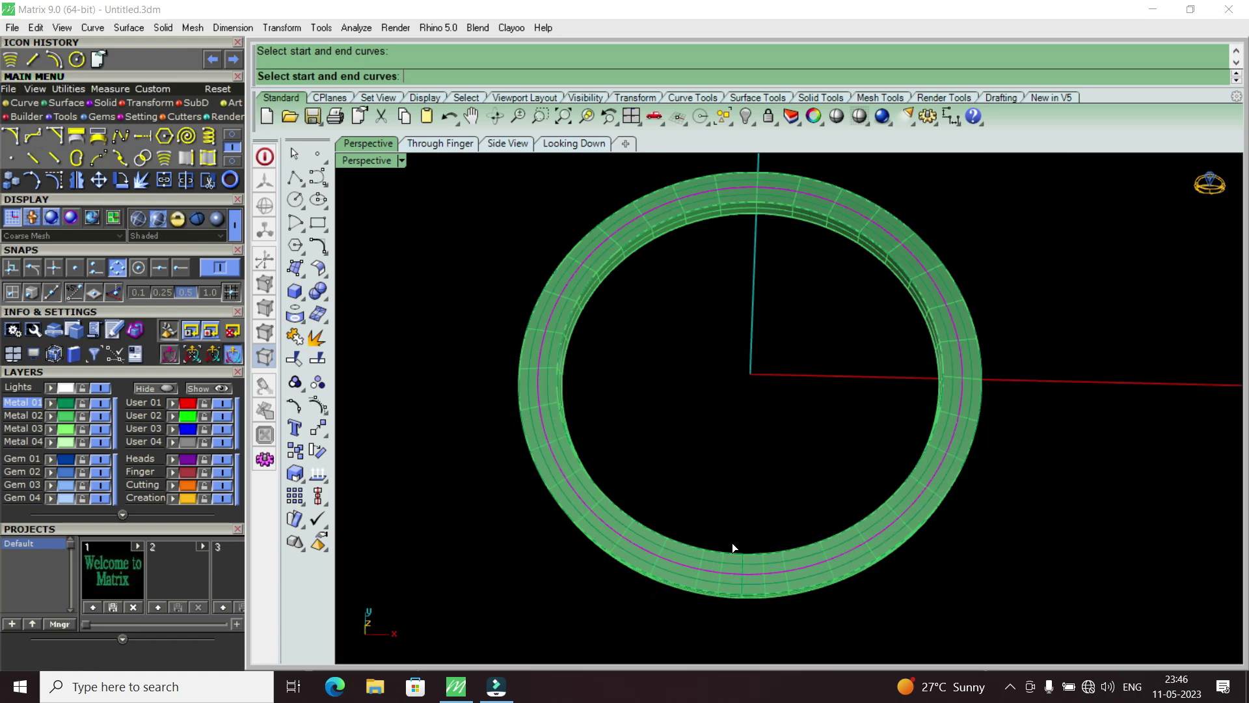
{"action": "right_click_drag", "start_coordinate": [732, 543], "coordinate": [735, 560]}
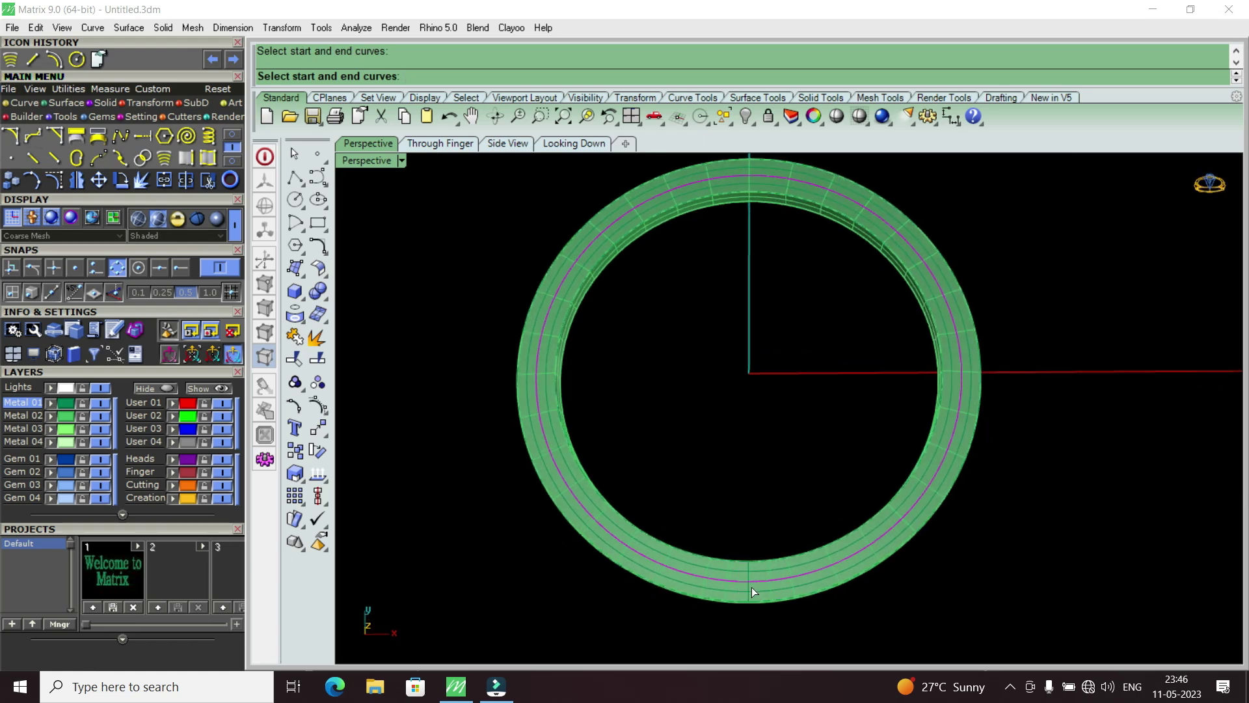
{"action": "right_click", "coordinate": [752, 586]}
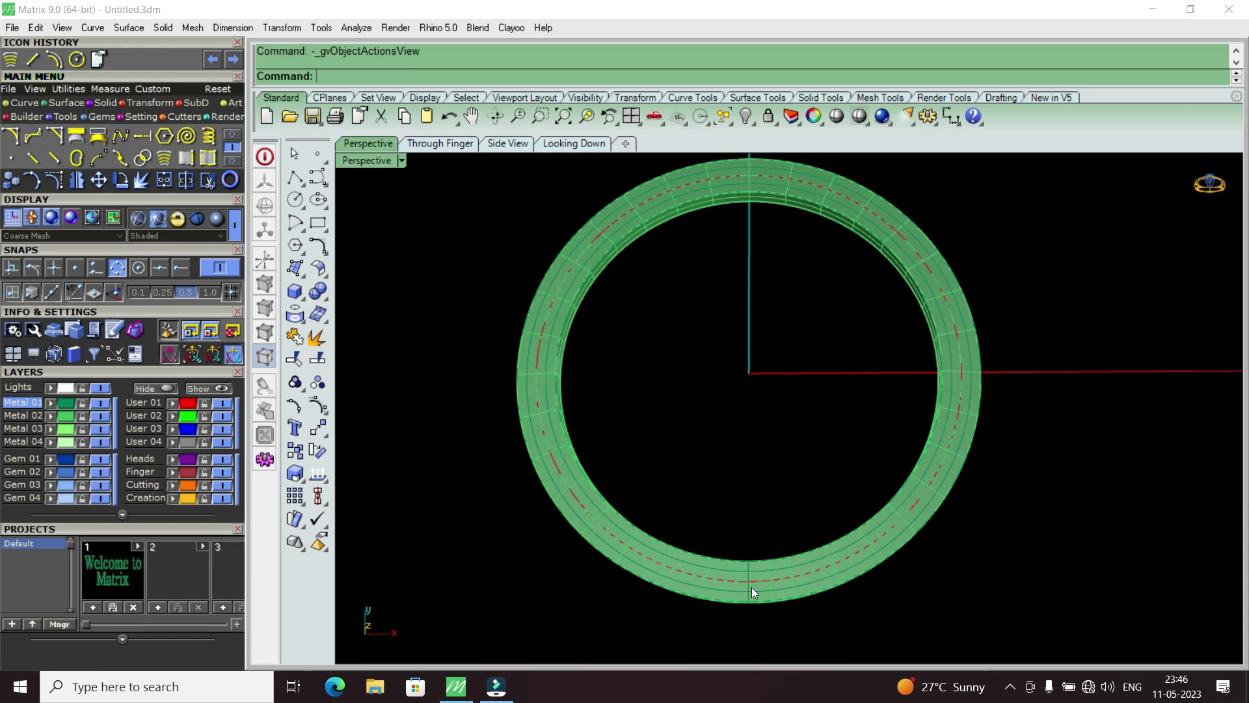
Select the middle curve and start placing round gems on it with Gem on Curve.
{"action": "scroll", "coordinate": [732, 581], "scroll_direction": "up", "scroll_amount": 2}
{"action": "left_click", "coordinate": [747, 591]}
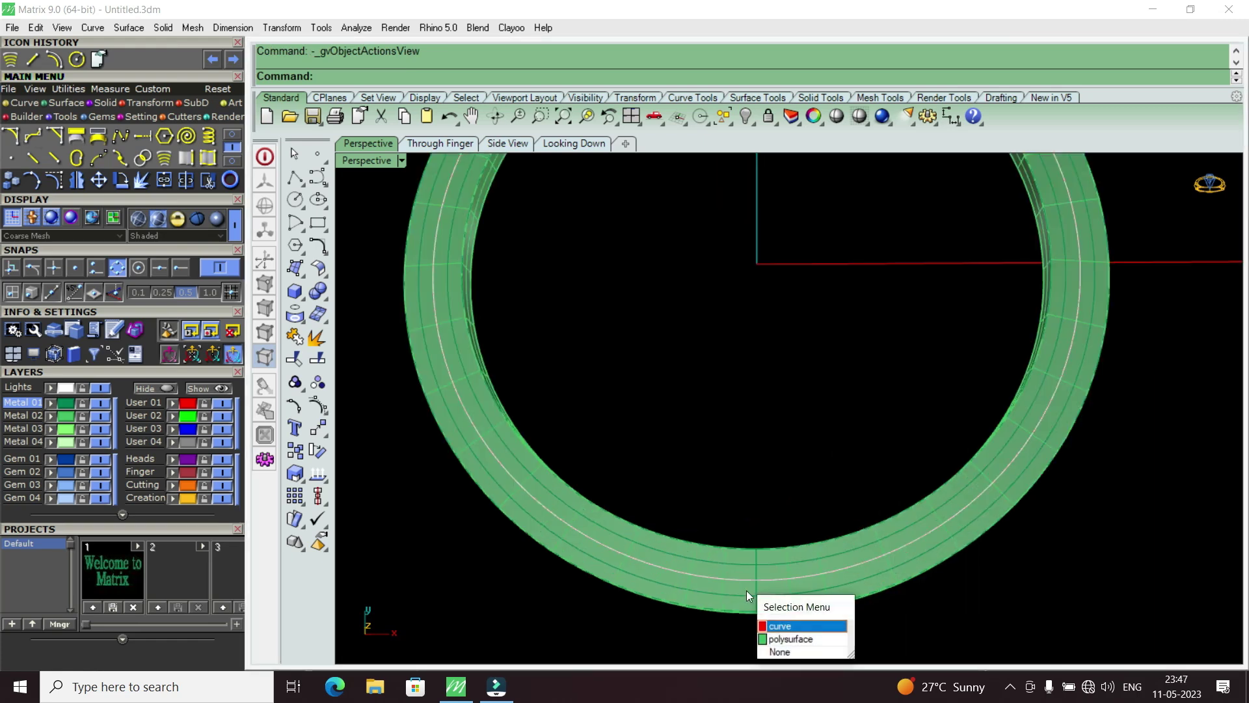
{"action": "left_click", "coordinate": [782, 623]}
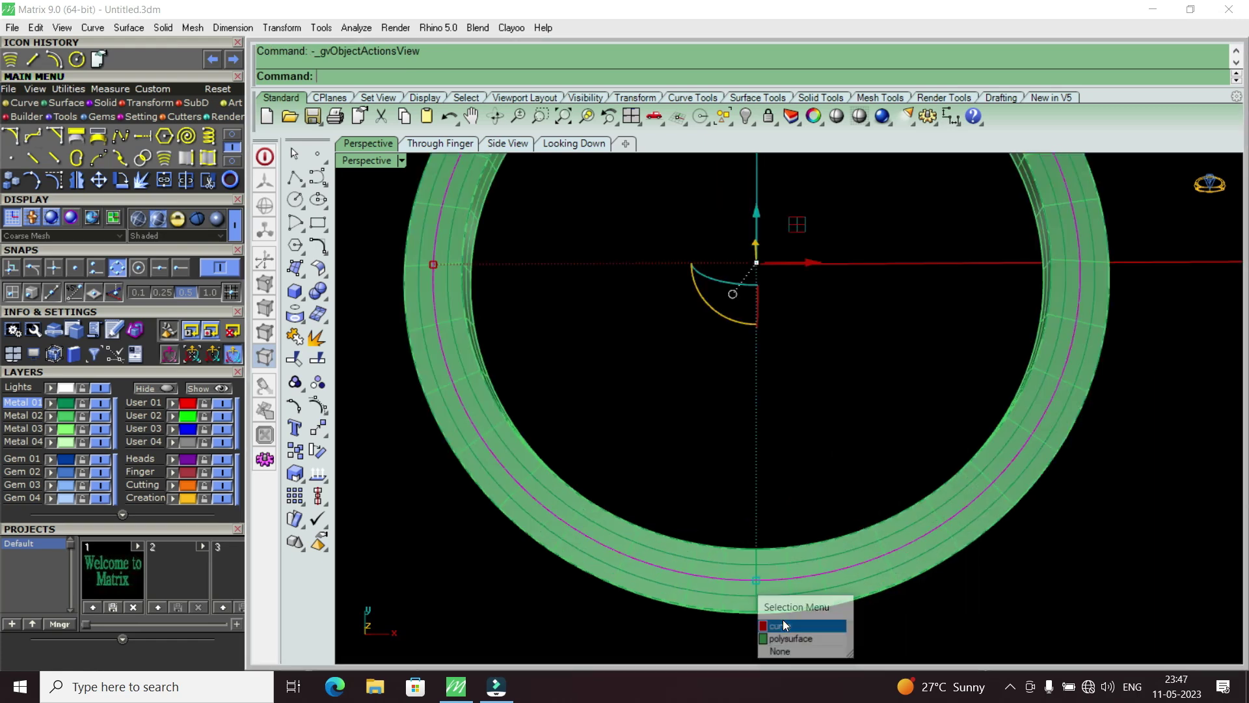
{"action": "right_click", "coordinate": [755, 569]}
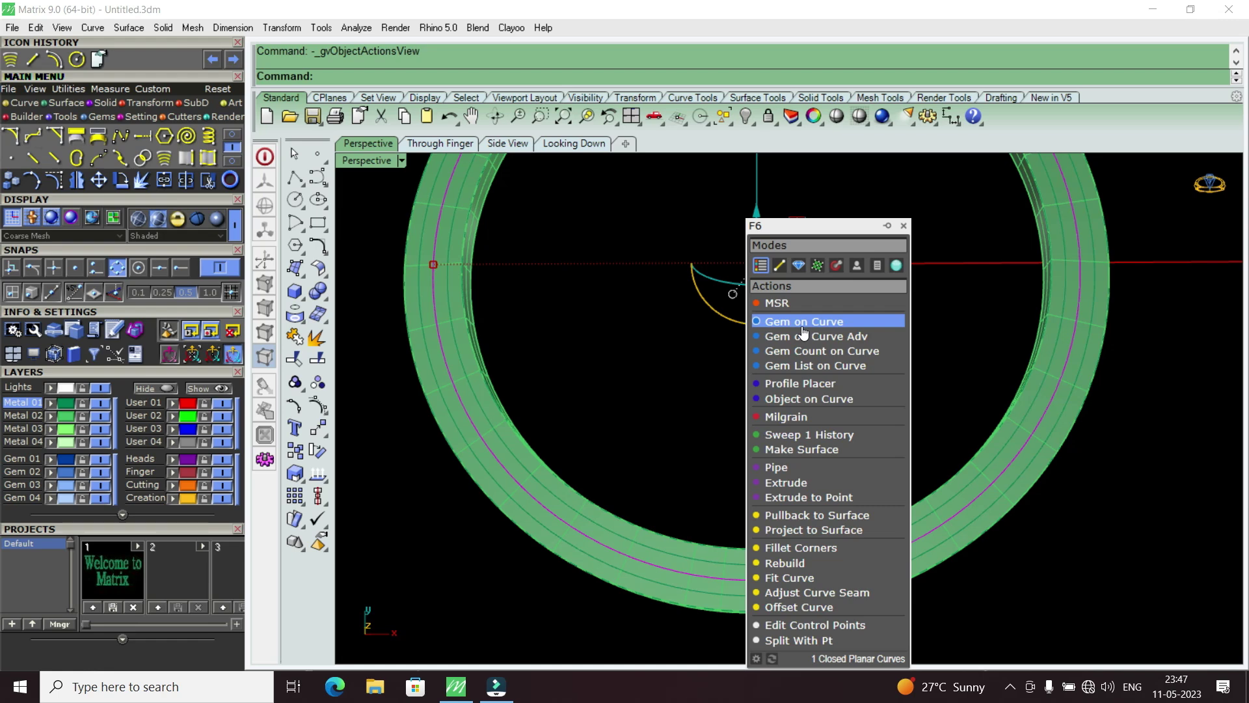
{"action": "left_click", "coordinate": [805, 332]}
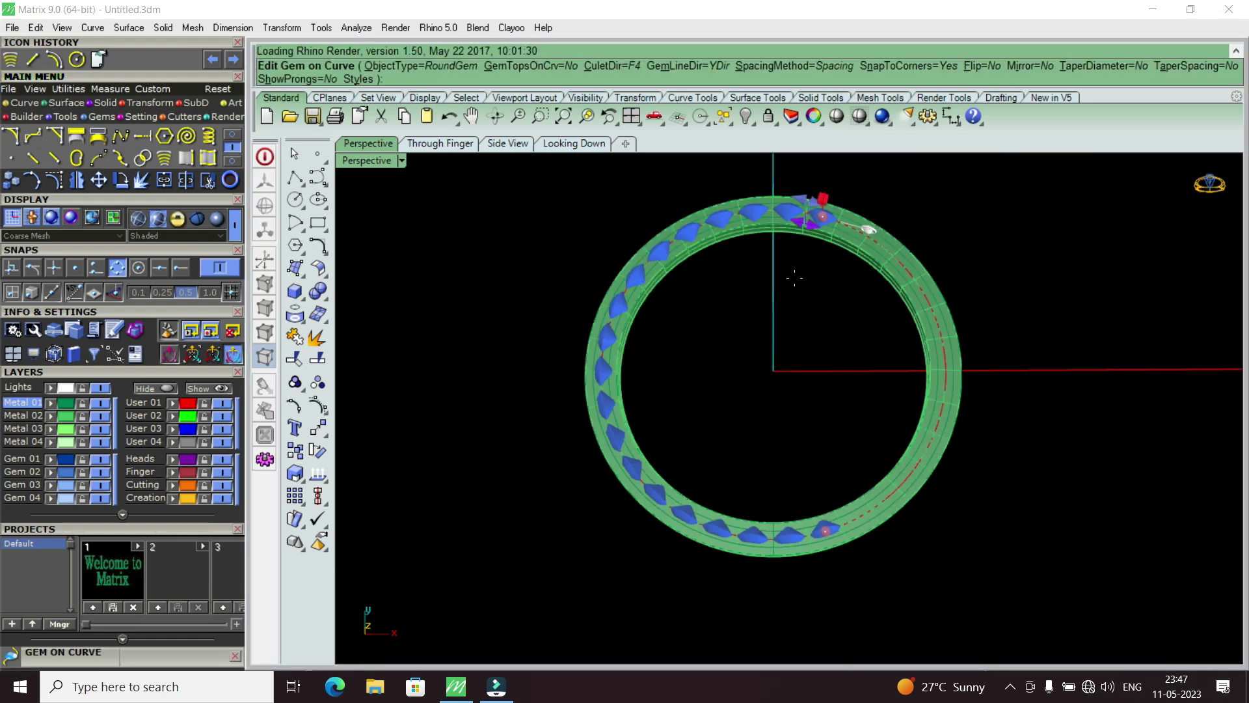
Expand the Gem on Curve settings and set the culet direction options.
{"action": "scroll", "coordinate": [796, 261], "scroll_direction": "up", "scroll_amount": 2}
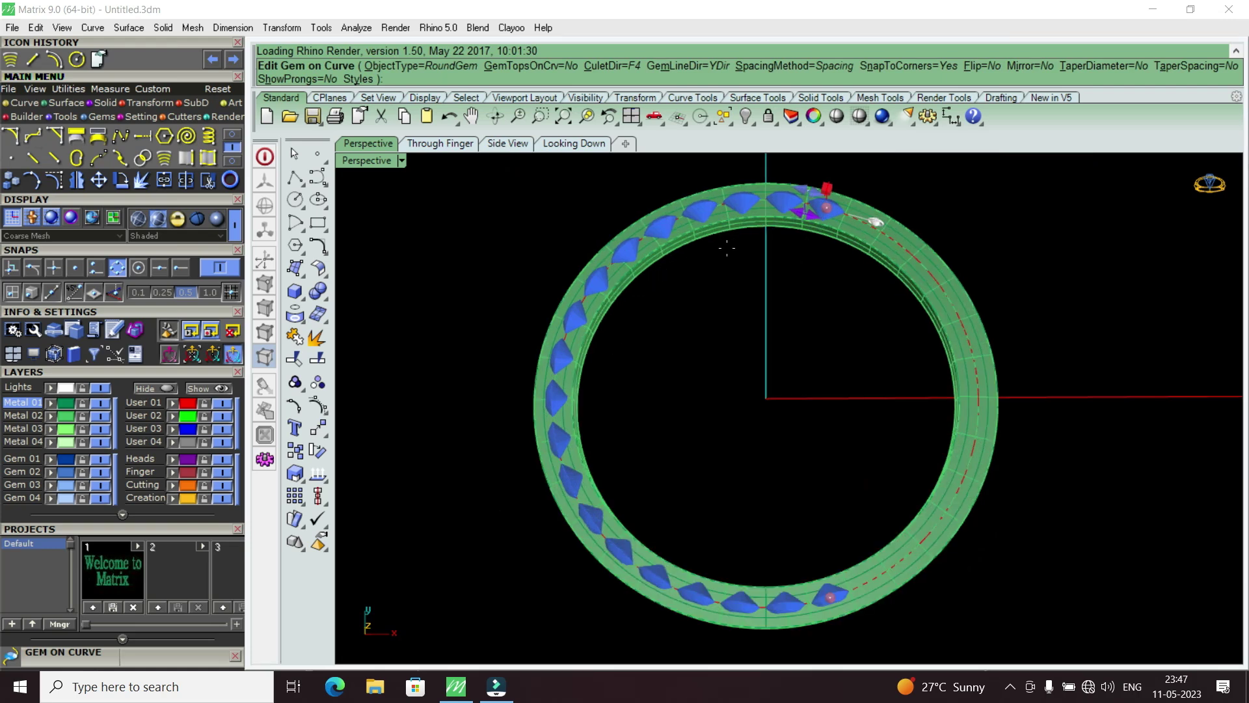
{"action": "left_click", "coordinate": [189, 656]}
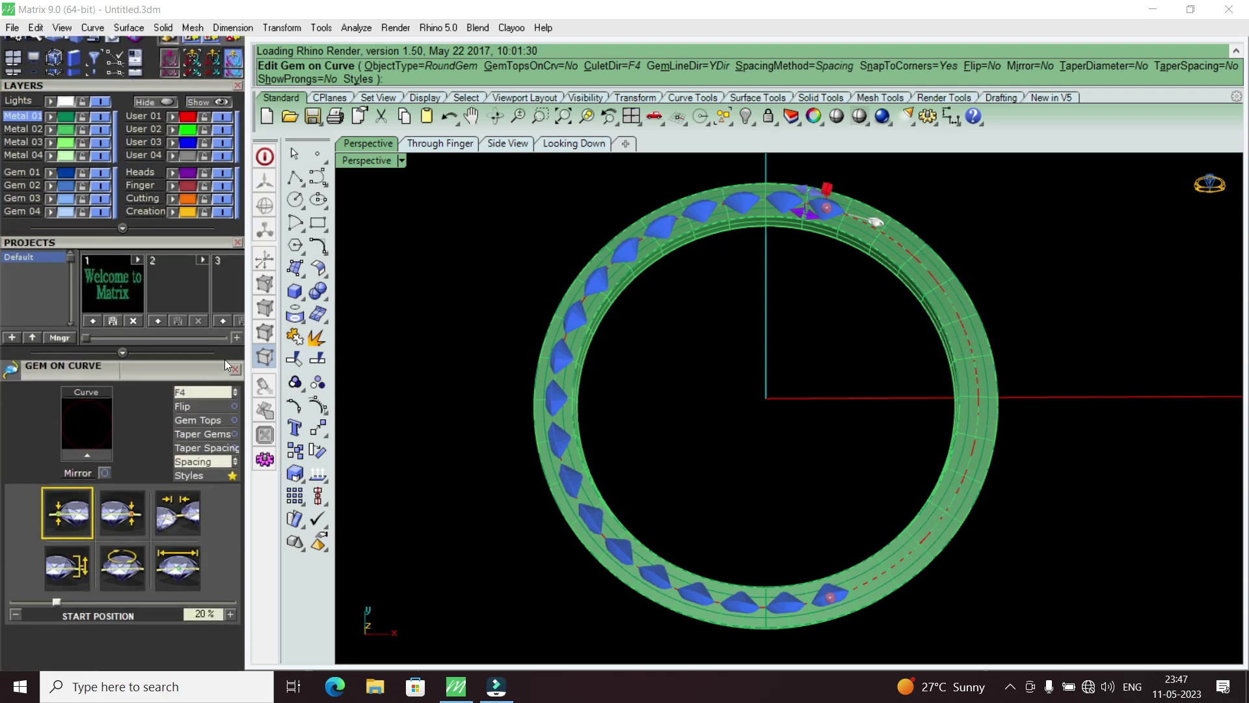
{"action": "left_click_drag", "start_coordinate": [225, 364], "coordinate": [194, 460]}
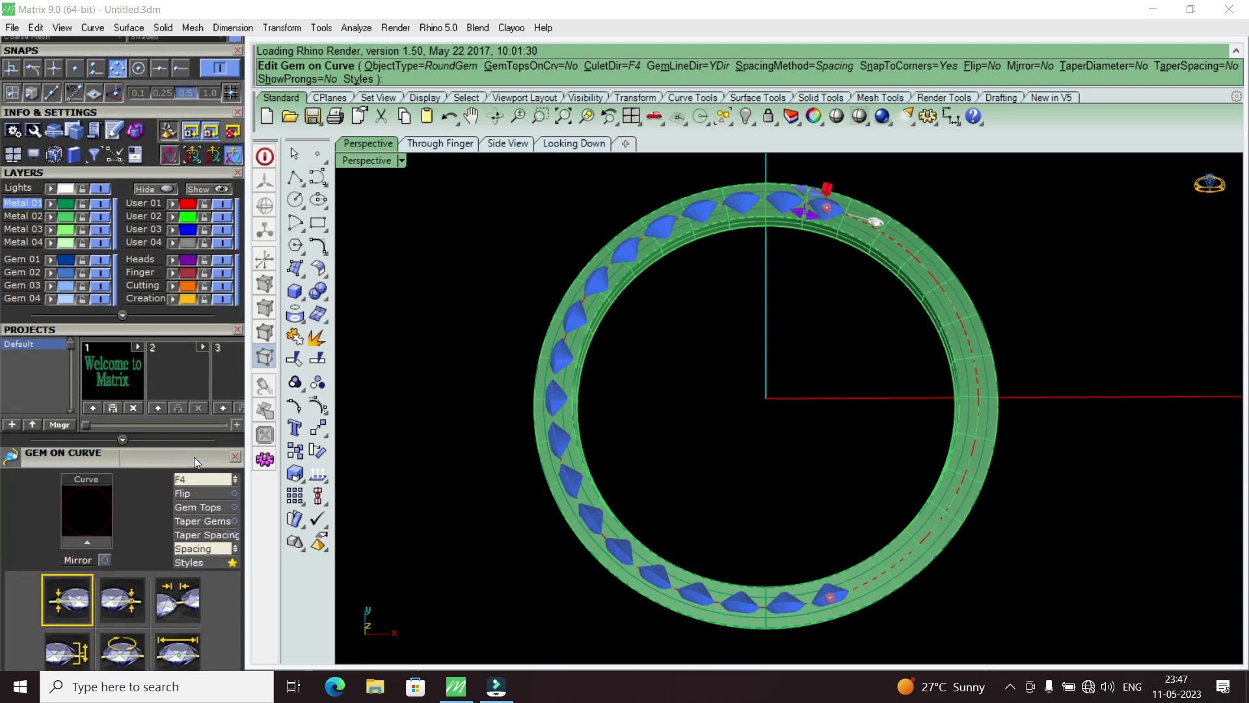
{"action": "scroll", "coordinate": [194, 455], "scroll_direction": "down", "scroll_amount": 1}
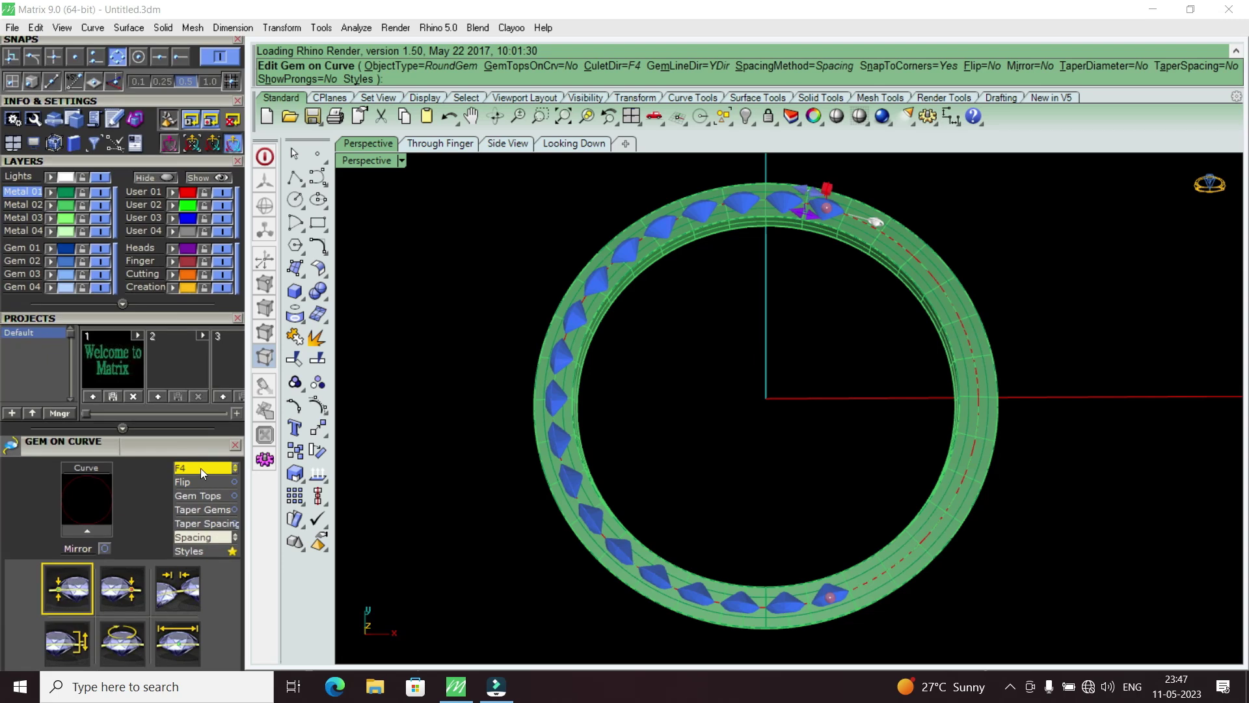
{"action": "scroll", "coordinate": [201, 467], "scroll_direction": "down", "scroll_amount": 1}
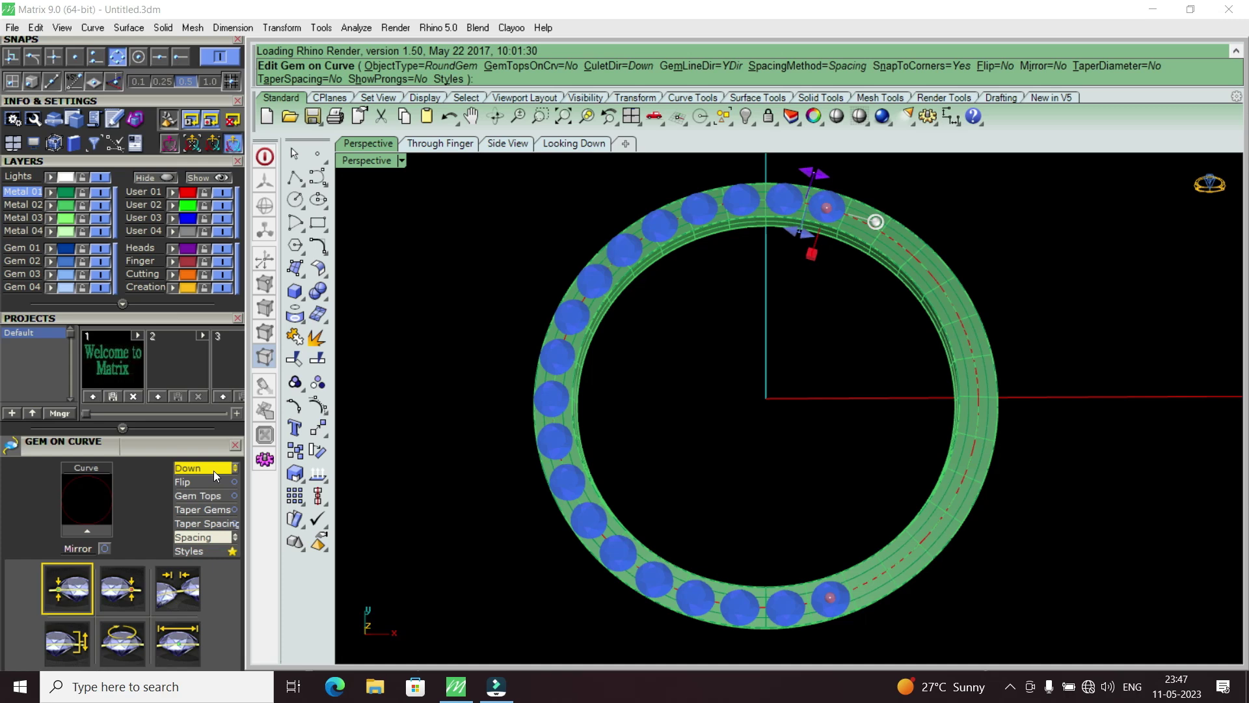
{"action": "scroll", "coordinate": [214, 471], "scroll_direction": "down", "scroll_amount": 1}
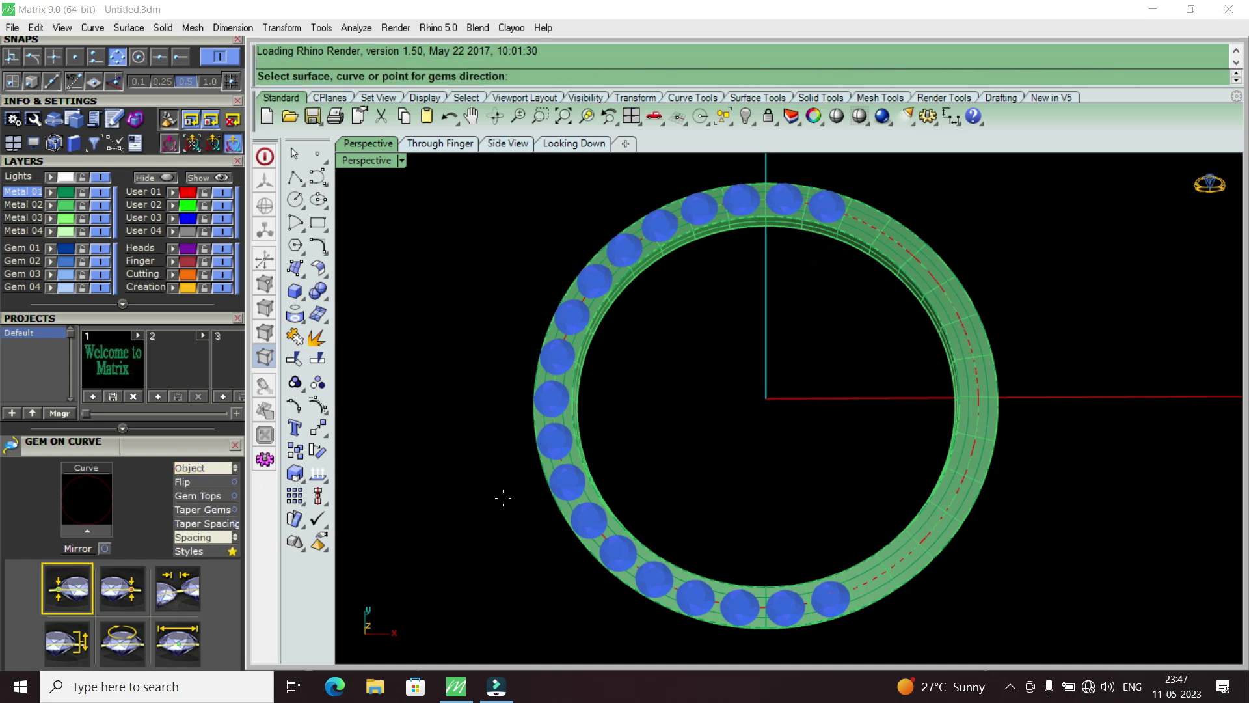
{"action": "scroll", "coordinate": [666, 600], "scroll_direction": "up", "scroll_amount": 2}
{"action": "scroll", "coordinate": [658, 579], "scroll_direction": "up", "scroll_amount": 2}
{"action": "scroll", "coordinate": [649, 553], "scroll_direction": "up", "scroll_amount": 2}
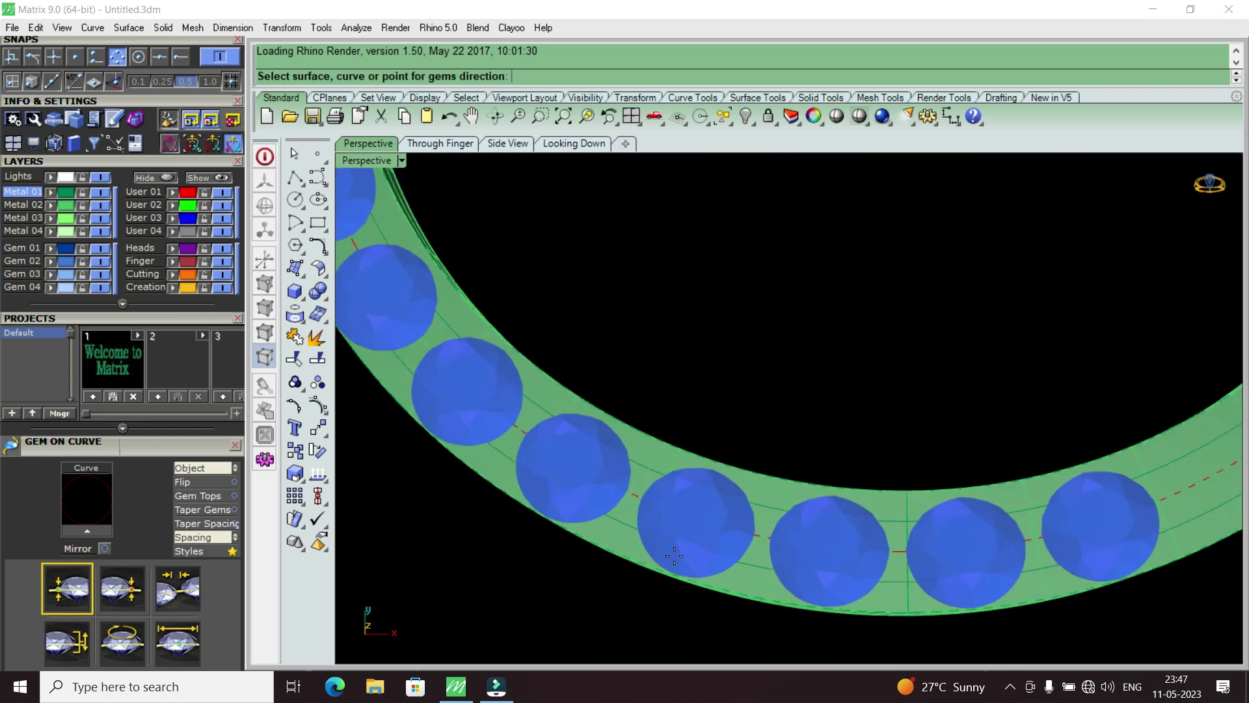
{"action": "scroll", "coordinate": [641, 529], "scroll_direction": "up", "scroll_amount": 1}
{"action": "scroll", "coordinate": [605, 469], "scroll_direction": "up", "scroll_amount": 2}
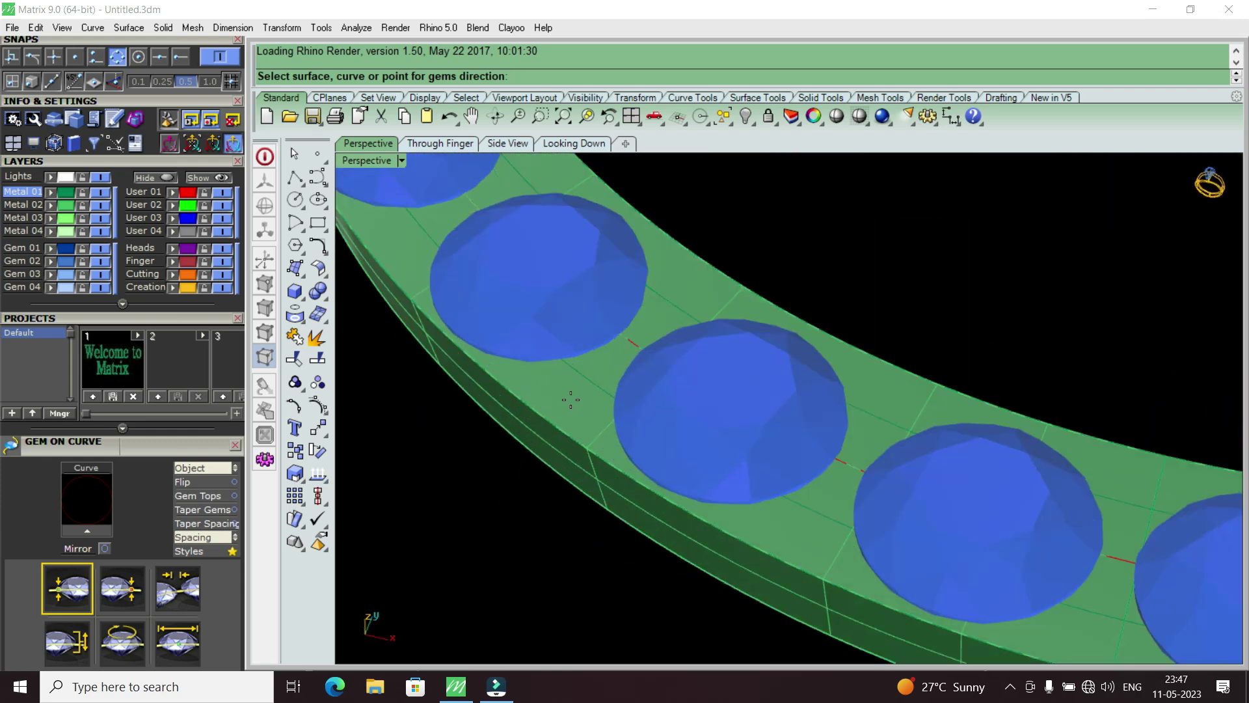
{"action": "scroll", "coordinate": [570, 402], "scroll_direction": "down", "scroll_amount": 2}
{"action": "scroll", "coordinate": [586, 410], "scroll_direction": "down", "scroll_amount": 2}
{"action": "scroll", "coordinate": [781, 423], "scroll_direction": "up", "scroll_amount": 3}
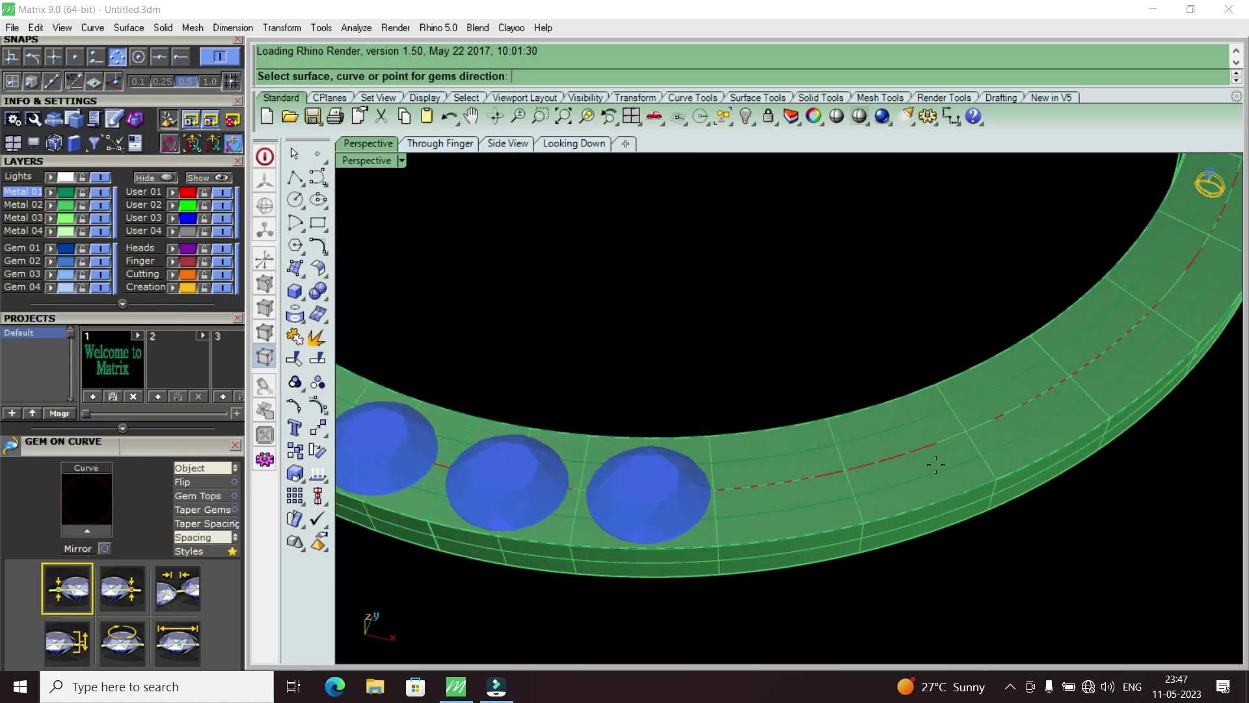
Pick the band surface to orient the gems, then cancel the gem placement.
{"action": "right_click_drag", "start_coordinate": [781, 423], "coordinate": [795, 430]}
{"action": "scroll", "coordinate": [795, 429], "scroll_direction": "down", "scroll_amount": 3}
{"action": "scroll", "coordinate": [715, 390], "scroll_direction": "up", "scroll_amount": 5}
{"action": "right_click_drag", "start_coordinate": [651, 364], "coordinate": [627, 354]}
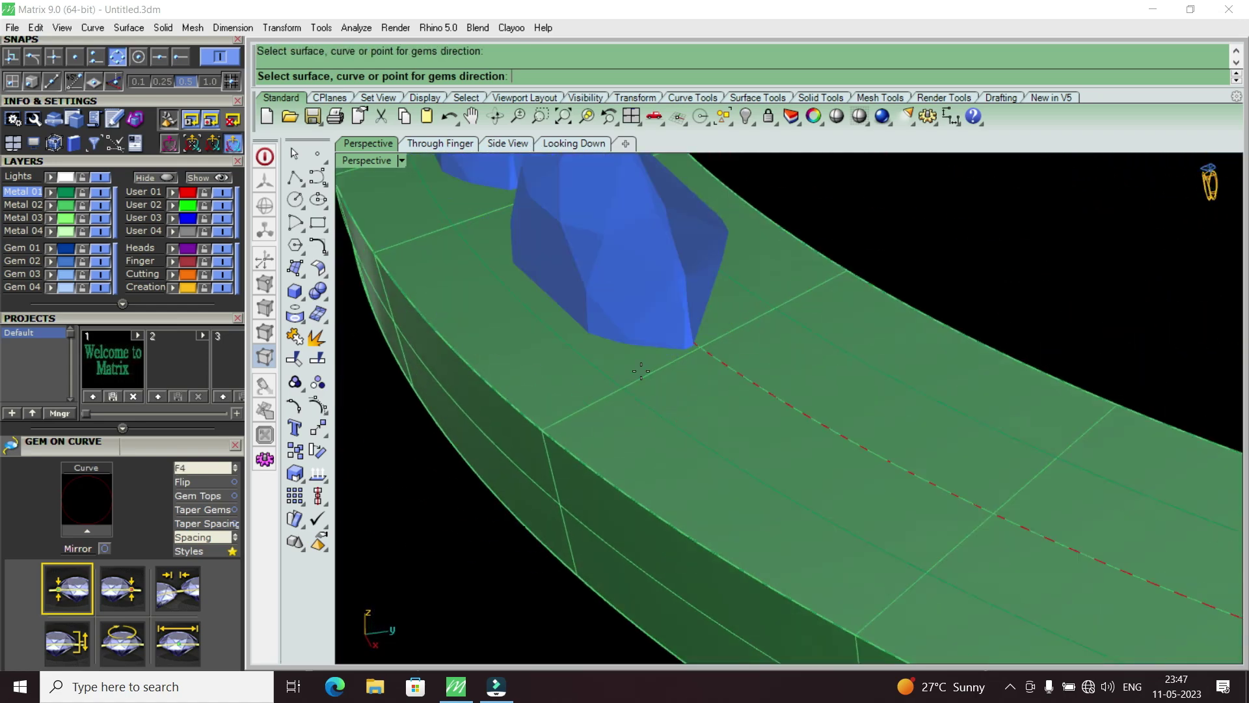
{"action": "left_click", "coordinate": [627, 354]}
{"action": "scroll", "coordinate": [627, 353], "scroll_direction": "down", "scroll_amount": 3}
{"action": "scroll", "coordinate": [681, 428], "scroll_direction": "up", "scroll_amount": 4}
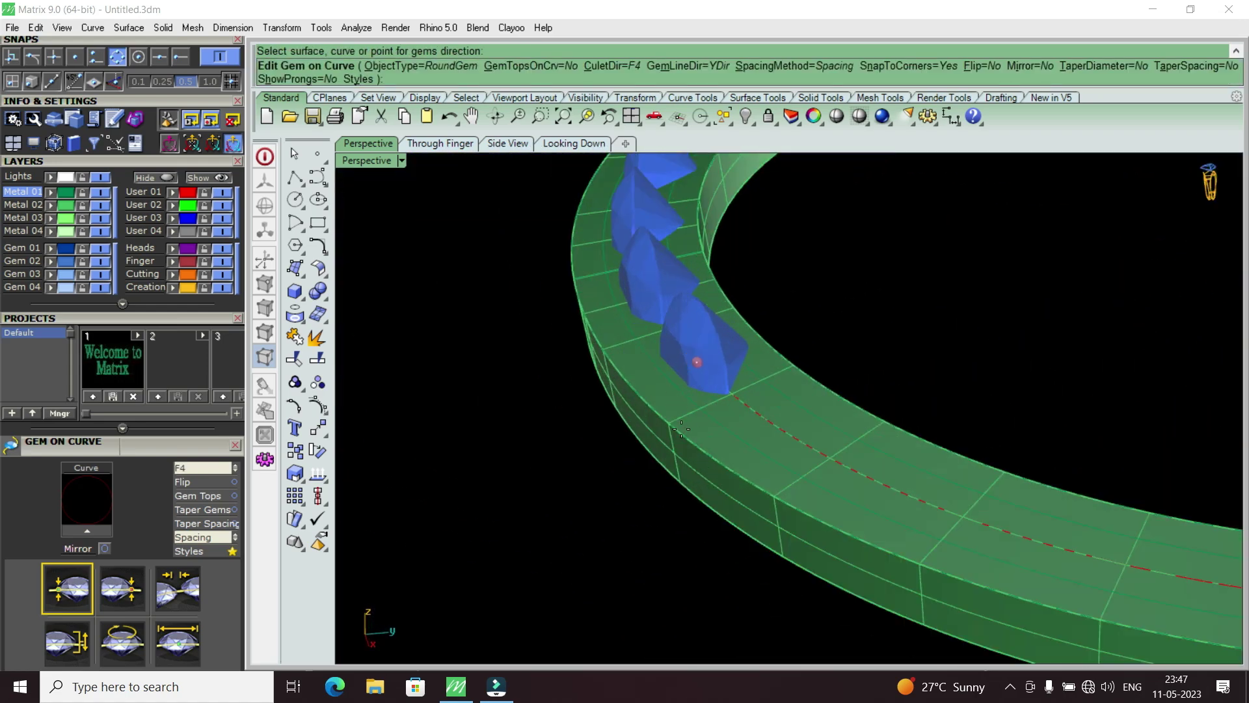
{"action": "key", "text": "Escape"}
Select the band's centre curve and start Gem on Curve from the F6 actions.
{"action": "scroll", "coordinate": [720, 419], "scroll_direction": "down", "scroll_amount": 3}
{"action": "right_click_drag", "start_coordinate": [720, 419], "coordinate": [781, 449]}
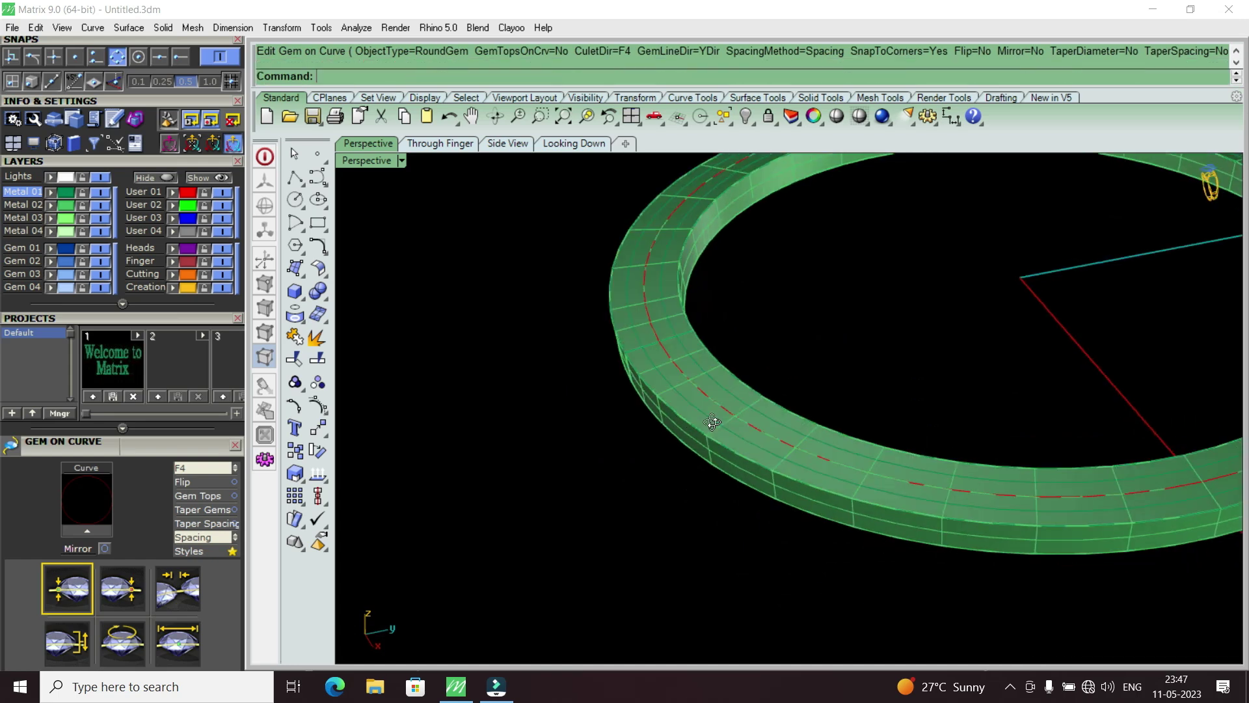
{"action": "scroll", "coordinate": [845, 474], "scroll_direction": "up", "scroll_amount": 3}
{"action": "left_click", "coordinate": [808, 458]}
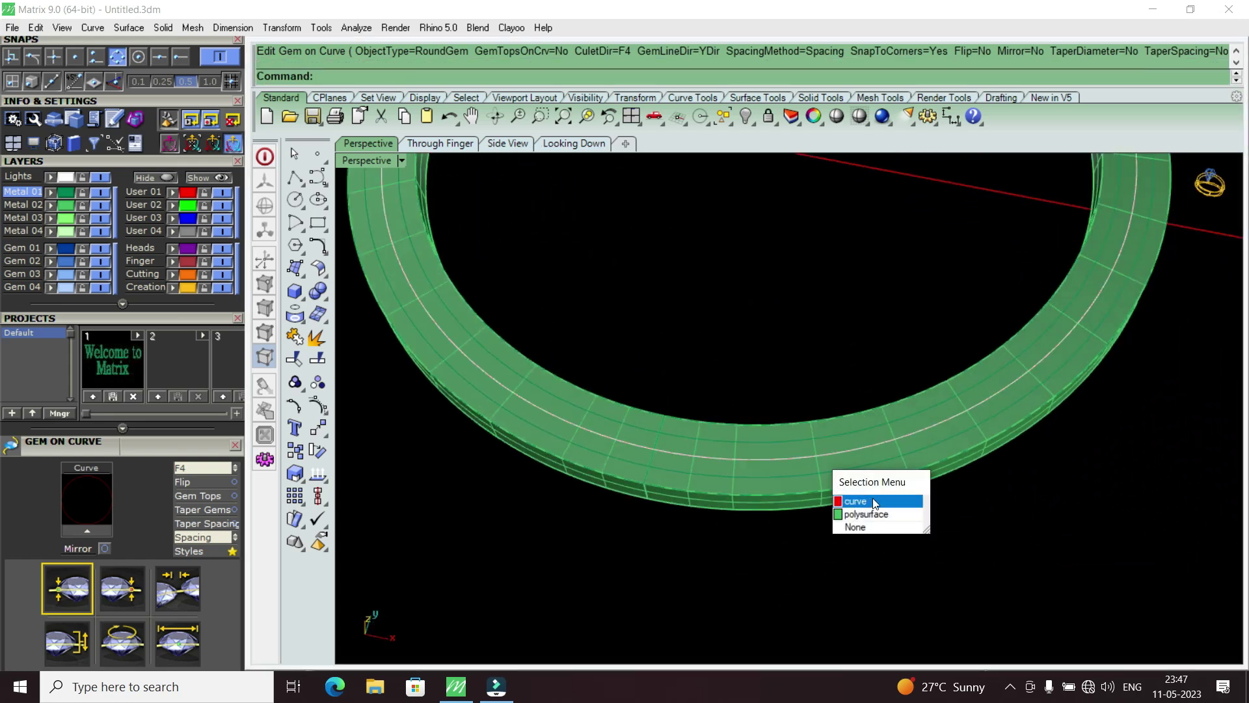
{"action": "left_click", "coordinate": [861, 494]}
{"action": "scroll", "coordinate": [861, 495], "scroll_direction": "down", "scroll_amount": 3}
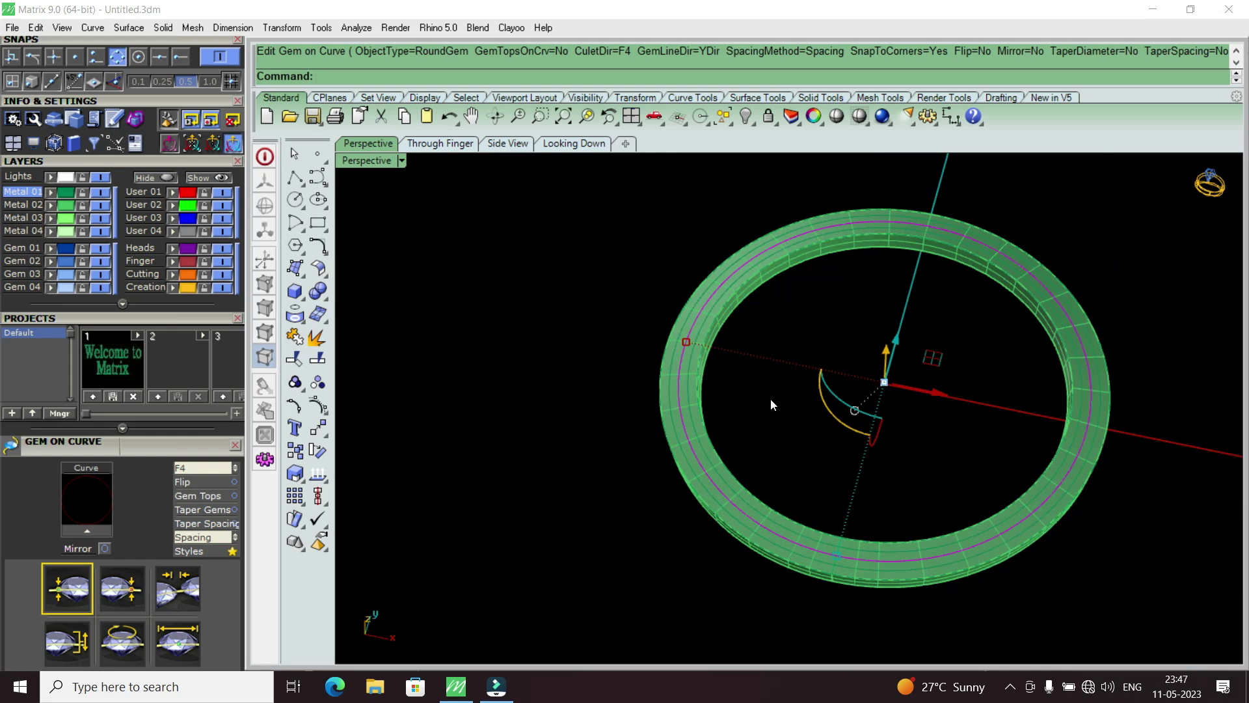
{"action": "key", "text": "F6"}
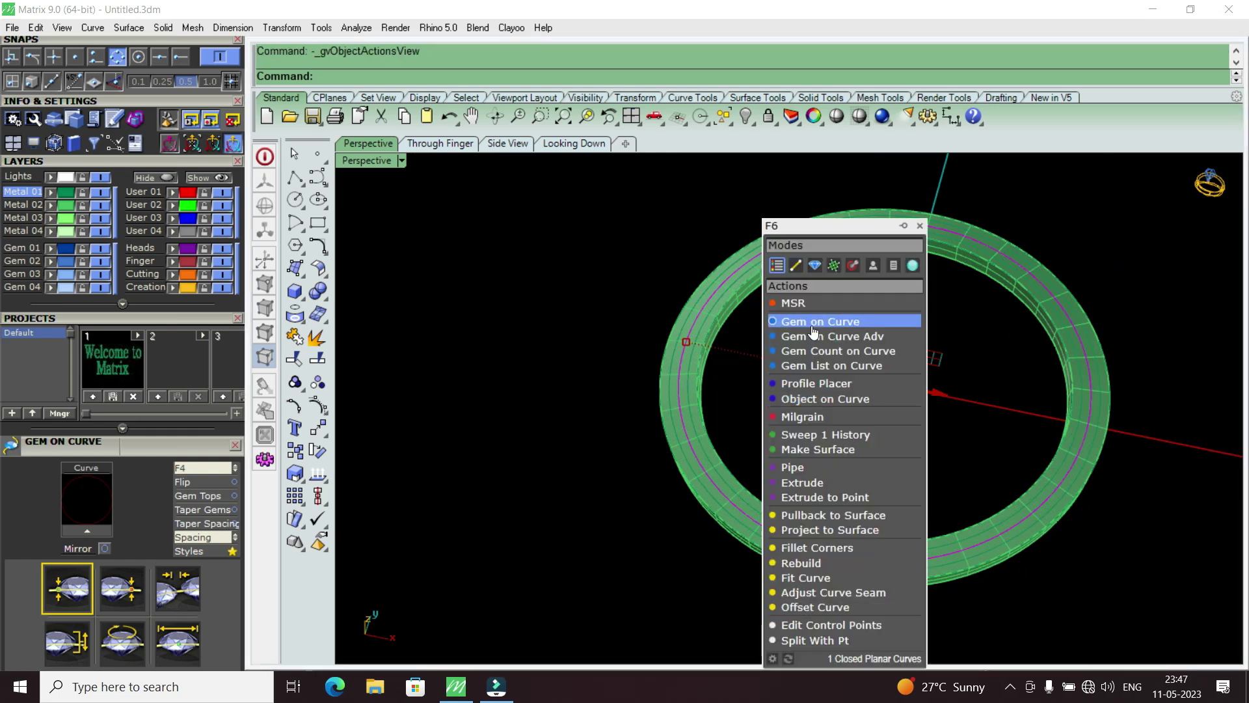
{"action": "left_click", "coordinate": [825, 323]}
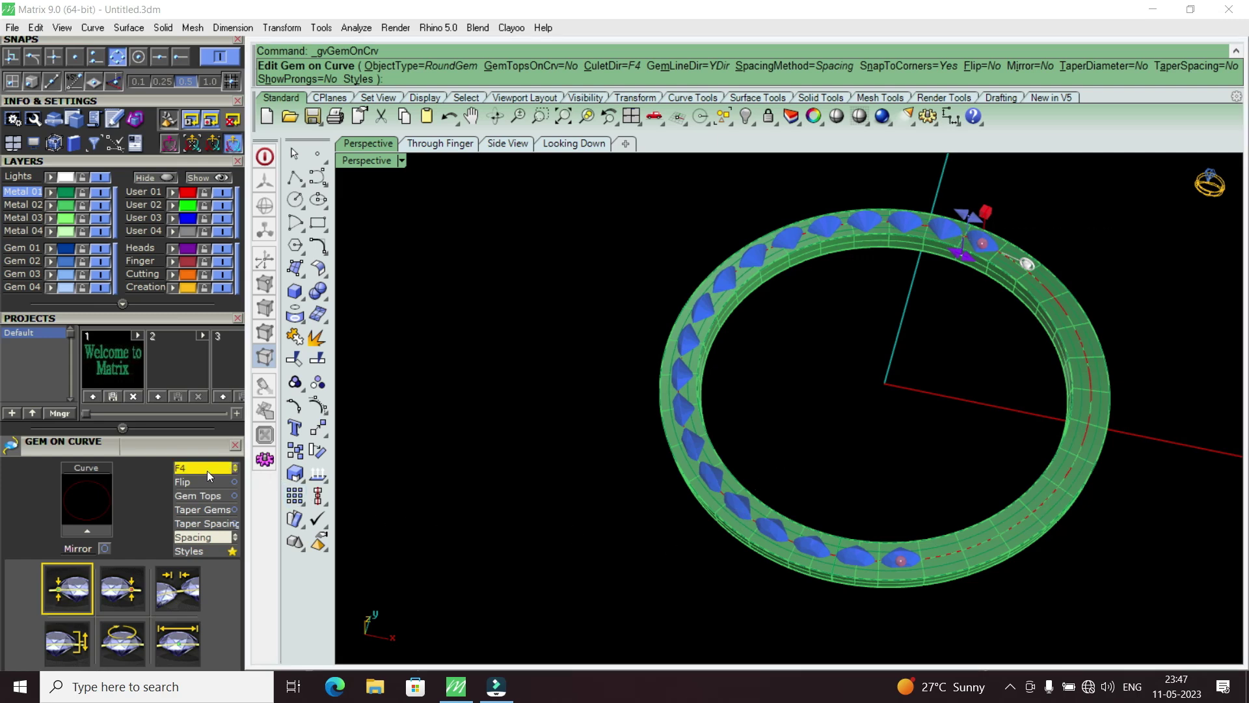
Set the culet direction to Object and orient the gems to the band surface.
{"action": "scroll", "coordinate": [207, 470], "scroll_direction": "down", "scroll_amount": 1}
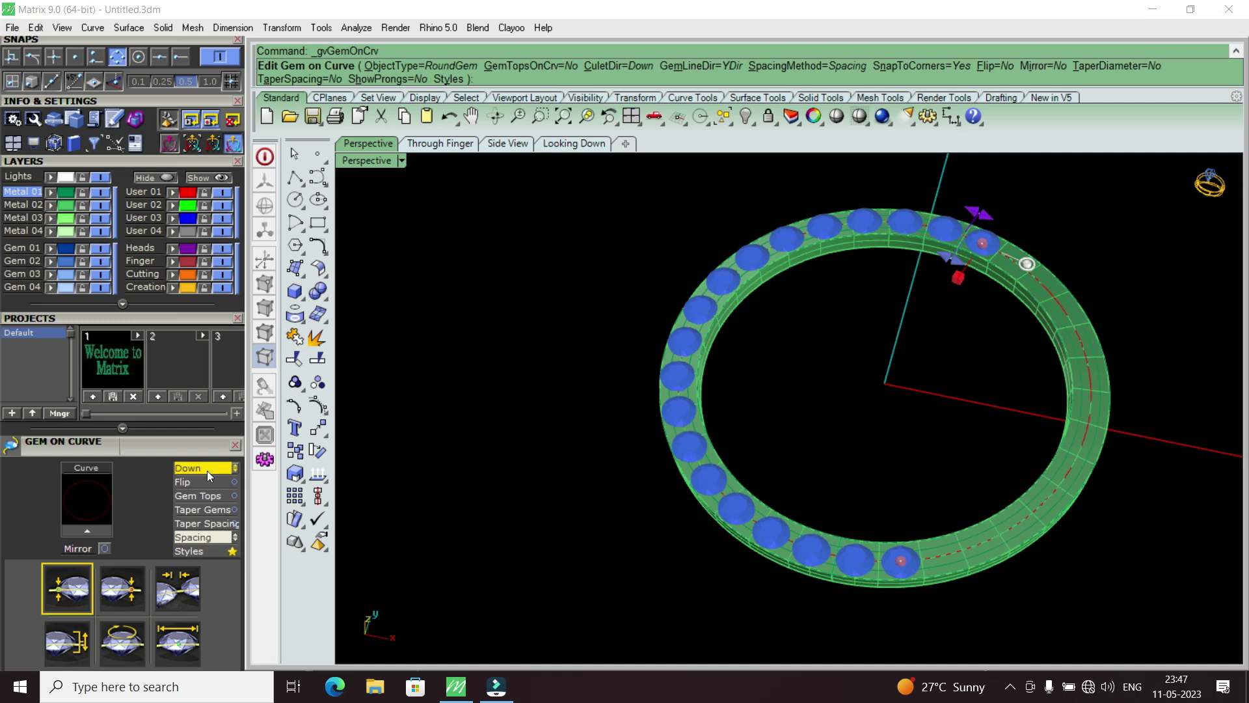
{"action": "left_click", "coordinate": [207, 471]}
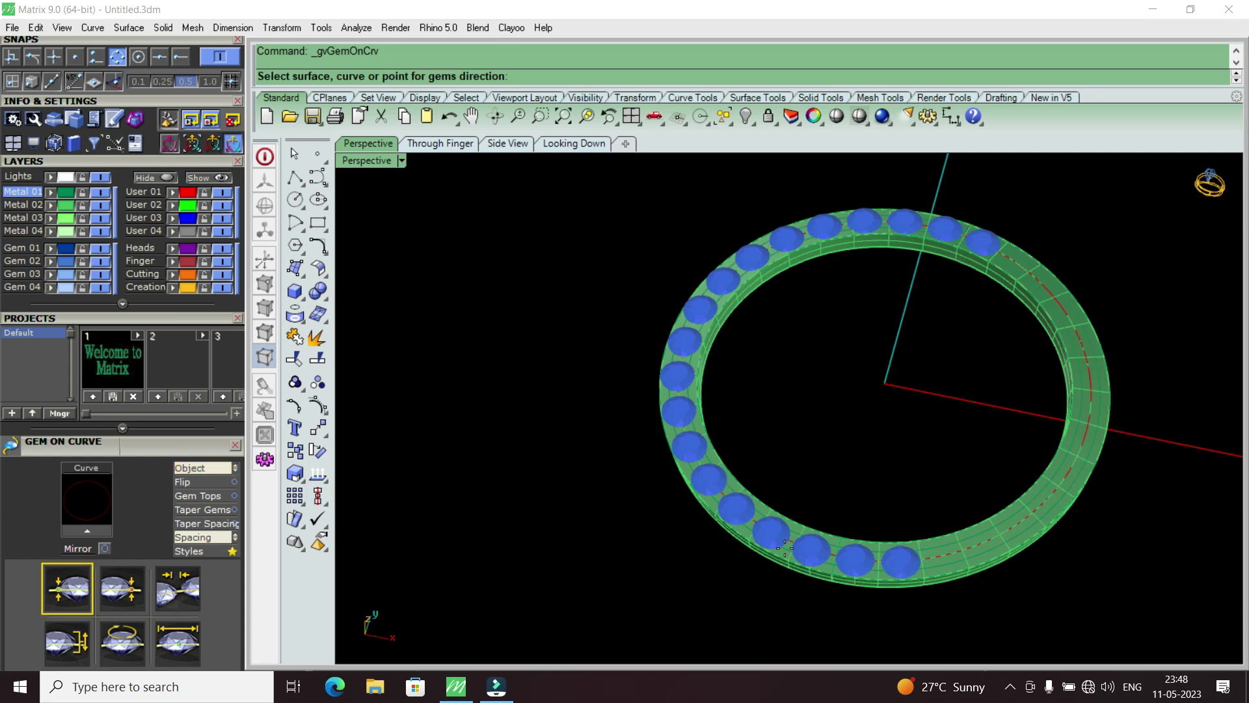
{"action": "scroll", "coordinate": [951, 577], "scroll_direction": "up", "scroll_amount": 5}
{"action": "scroll", "coordinate": [952, 577], "scroll_direction": "up", "scroll_amount": 5}
{"action": "right_click_drag", "start_coordinate": [951, 577], "coordinate": [858, 515]}
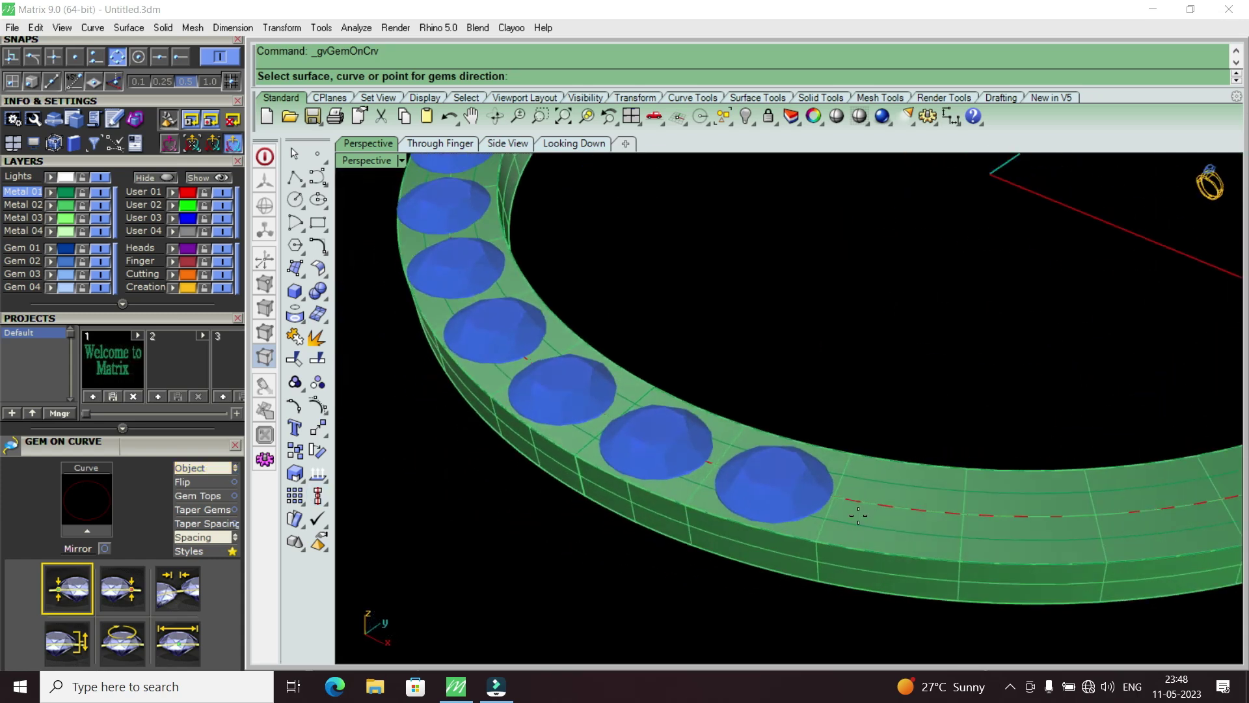
{"action": "left_click", "coordinate": [894, 546]}
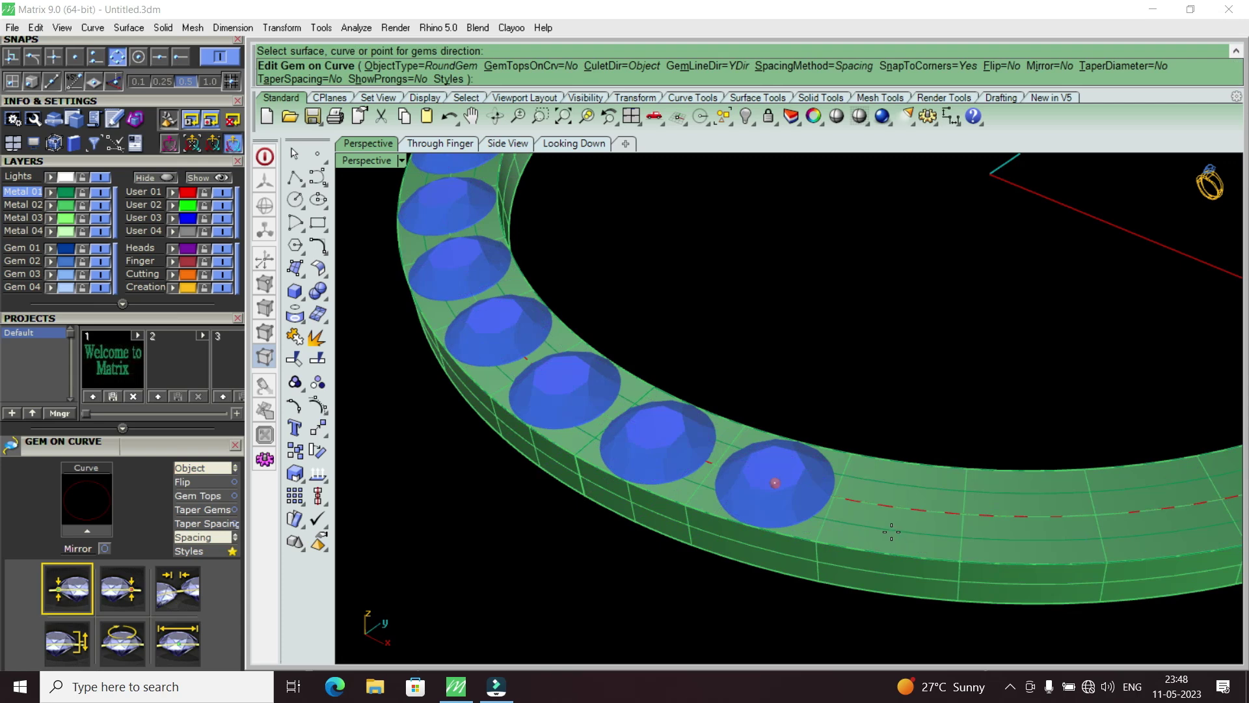
{"action": "right_click_drag", "start_coordinate": [891, 528], "coordinate": [841, 545]}
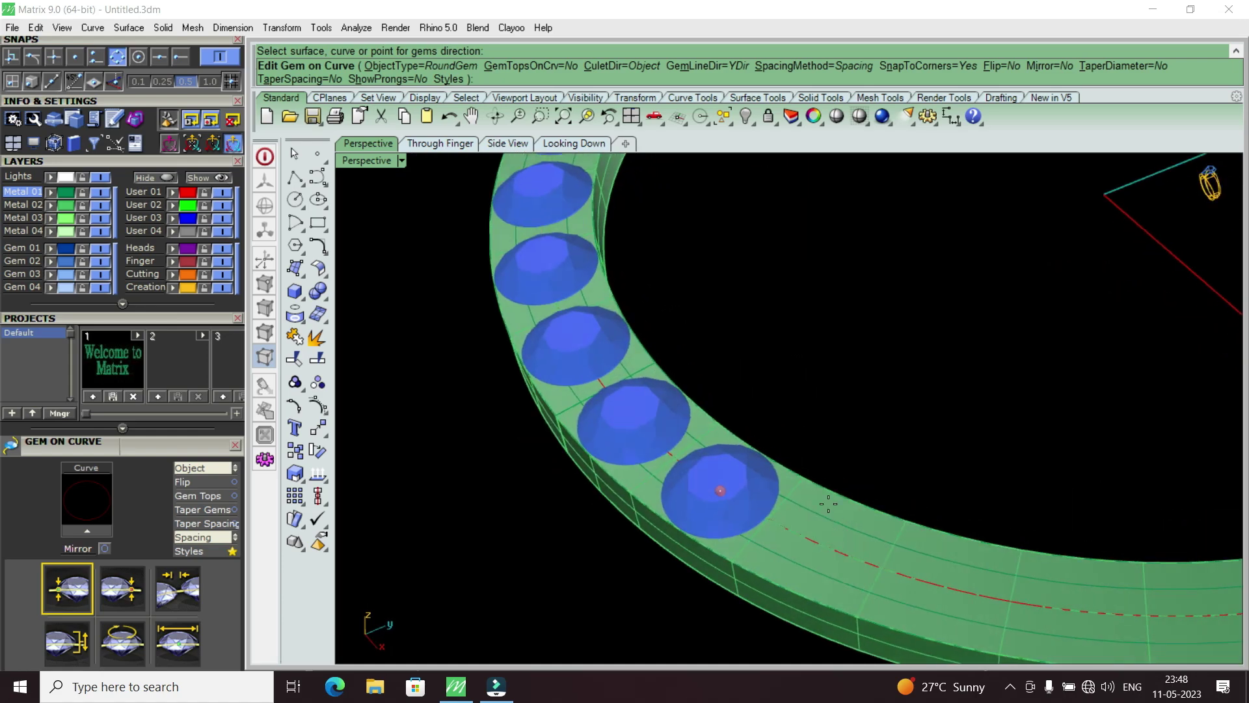
{"action": "scroll", "coordinate": [824, 497], "scroll_direction": "down", "scroll_amount": 5}
{"action": "right_click_drag", "start_coordinate": [857, 486], "coordinate": [846, 449]}
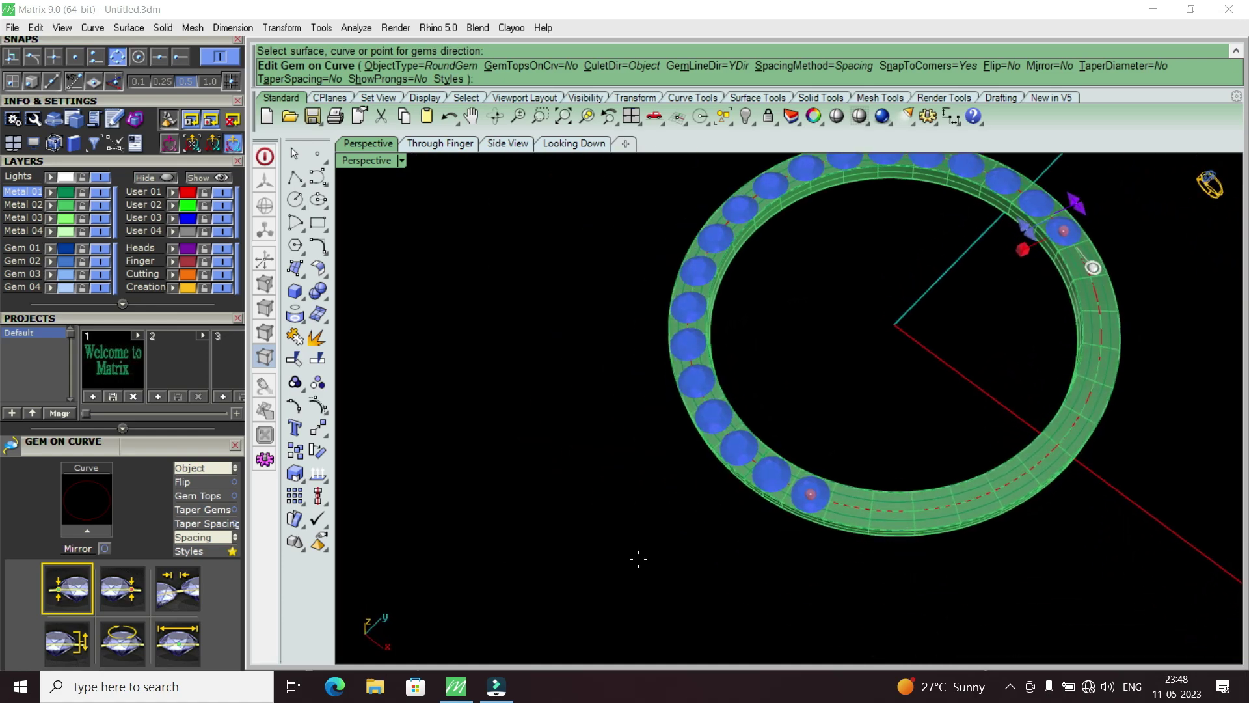
{"action": "left_click_drag", "start_coordinate": [155, 446], "coordinate": [174, 263]}
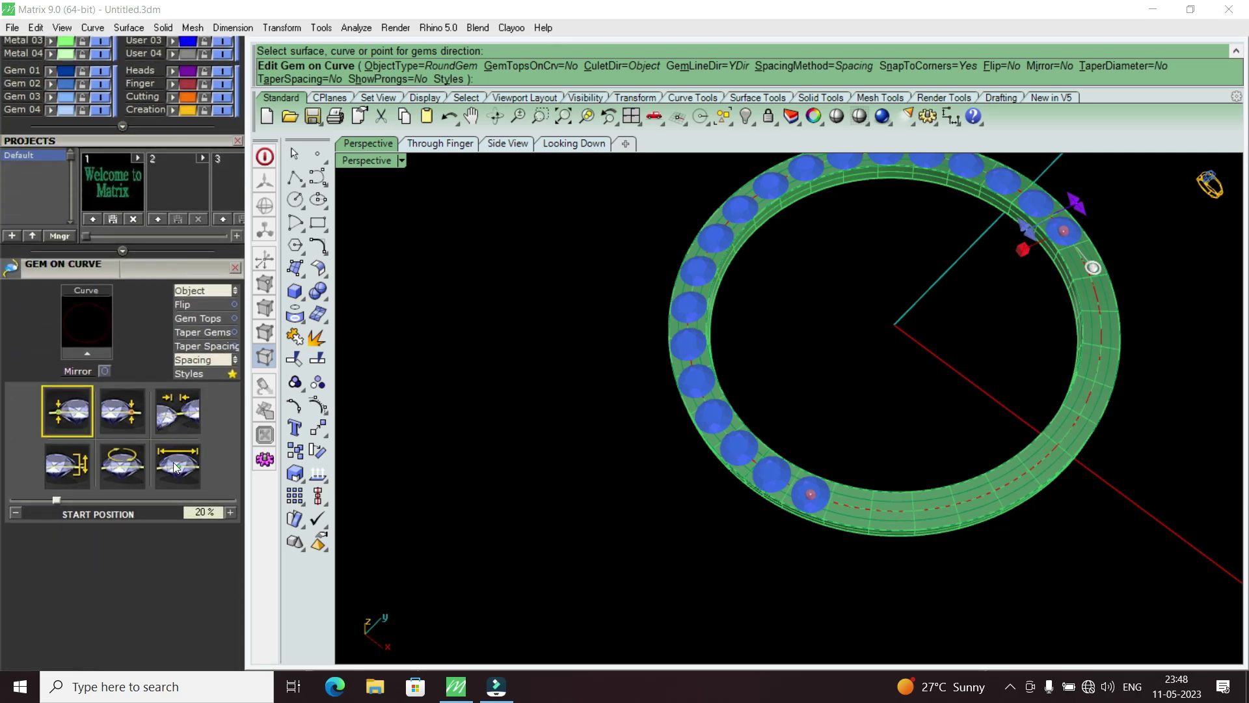
Set the gem spacing to 0.1 mm and the gem size to 1.5 mm.
{"action": "left_click", "coordinate": [180, 426]}
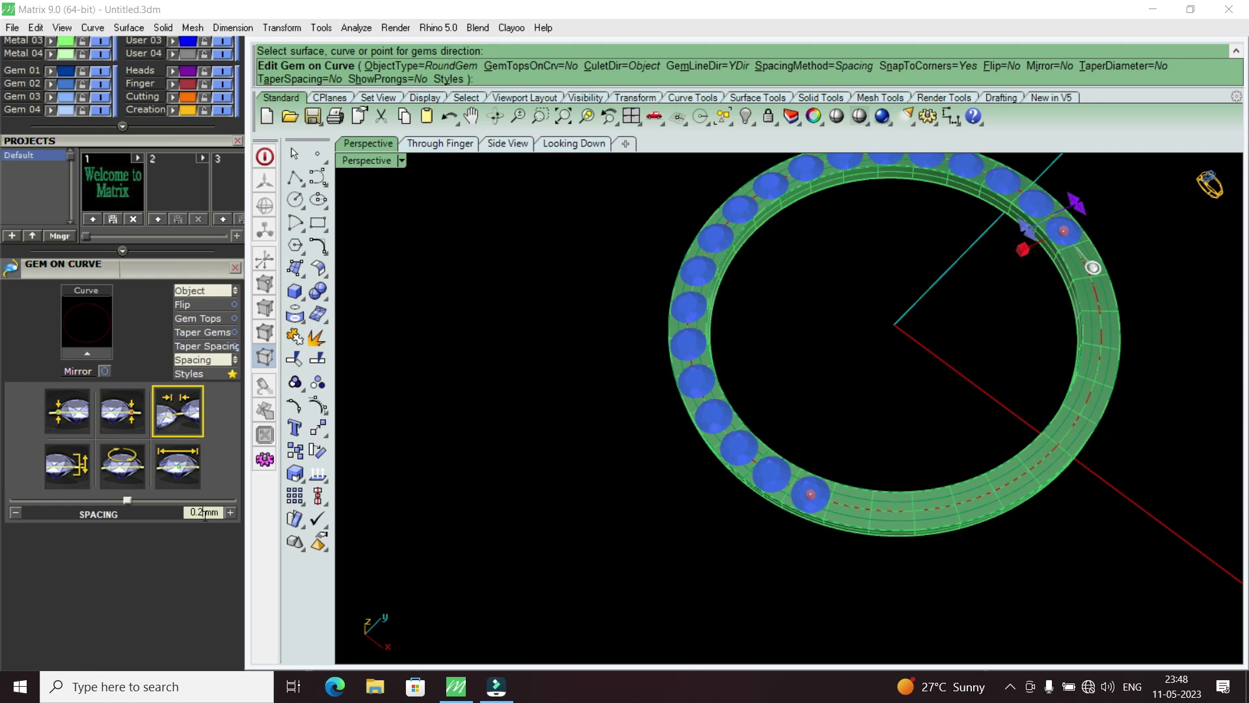
{"action": "key", "text": "BackSpace"}
{"action": "type", "text": "1"}
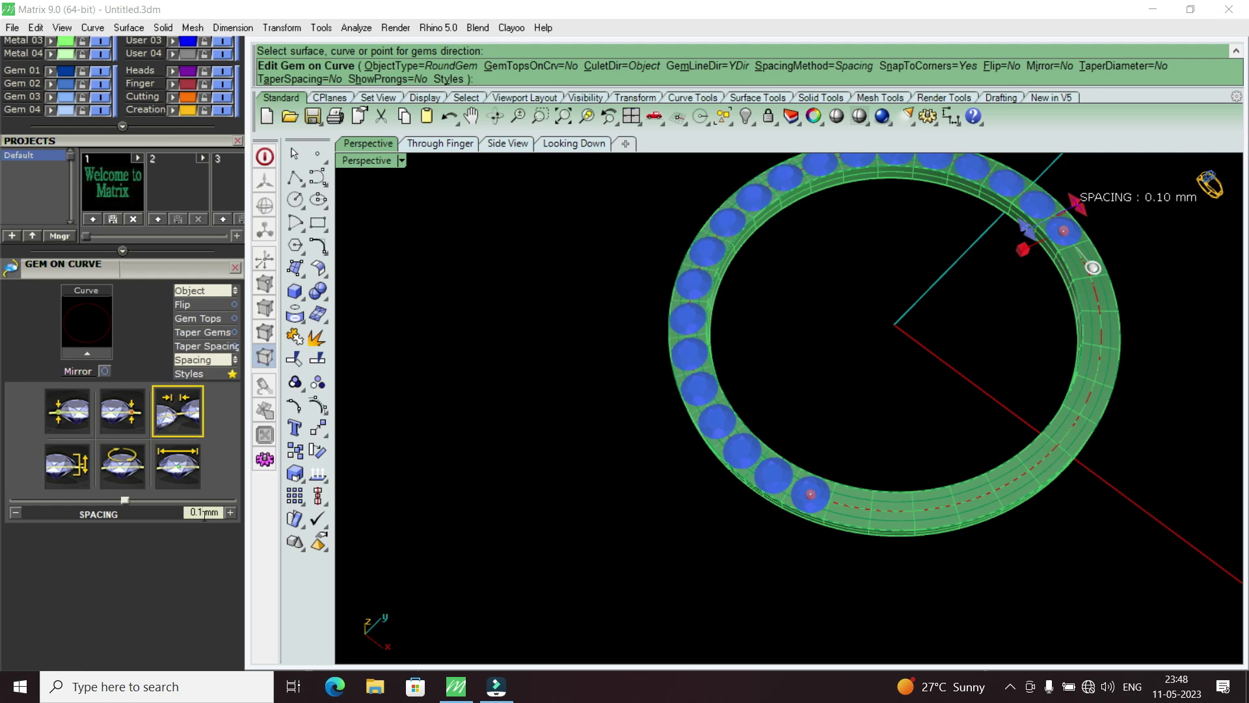
{"action": "key", "text": "Return"}
{"action": "left_click", "coordinate": [193, 469]}
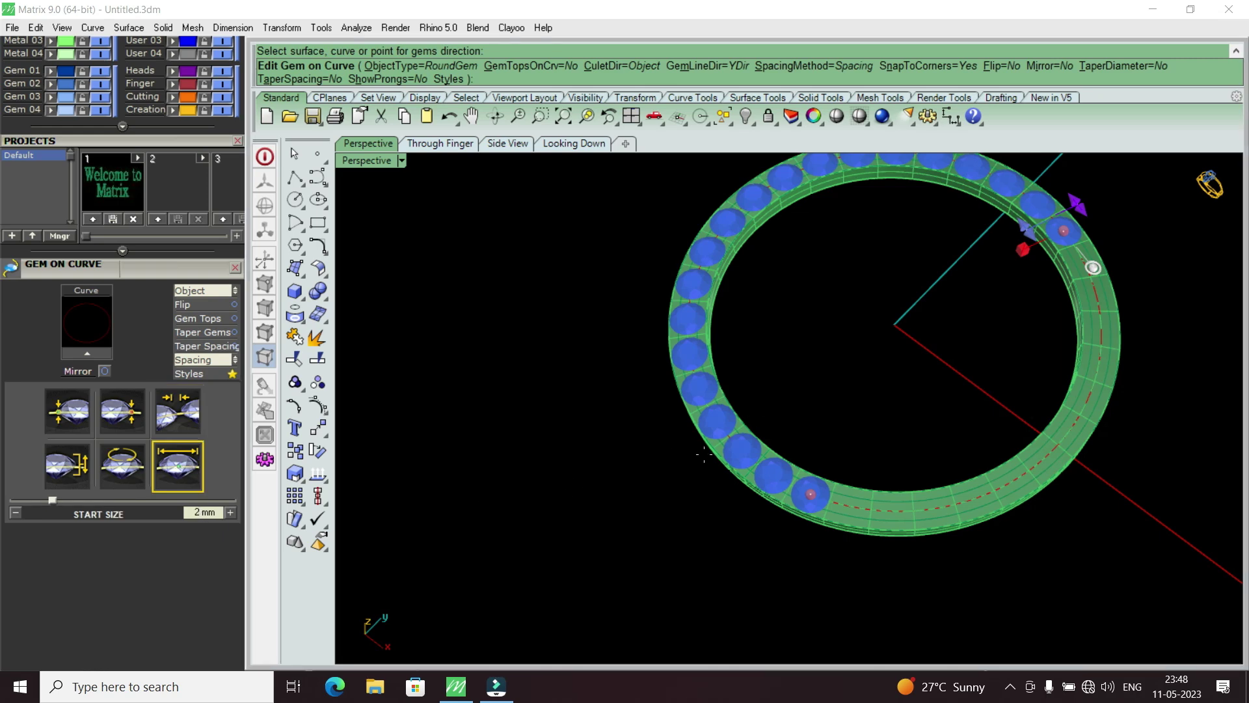
{"action": "scroll", "coordinate": [704, 454], "scroll_direction": "up", "scroll_amount": 2}
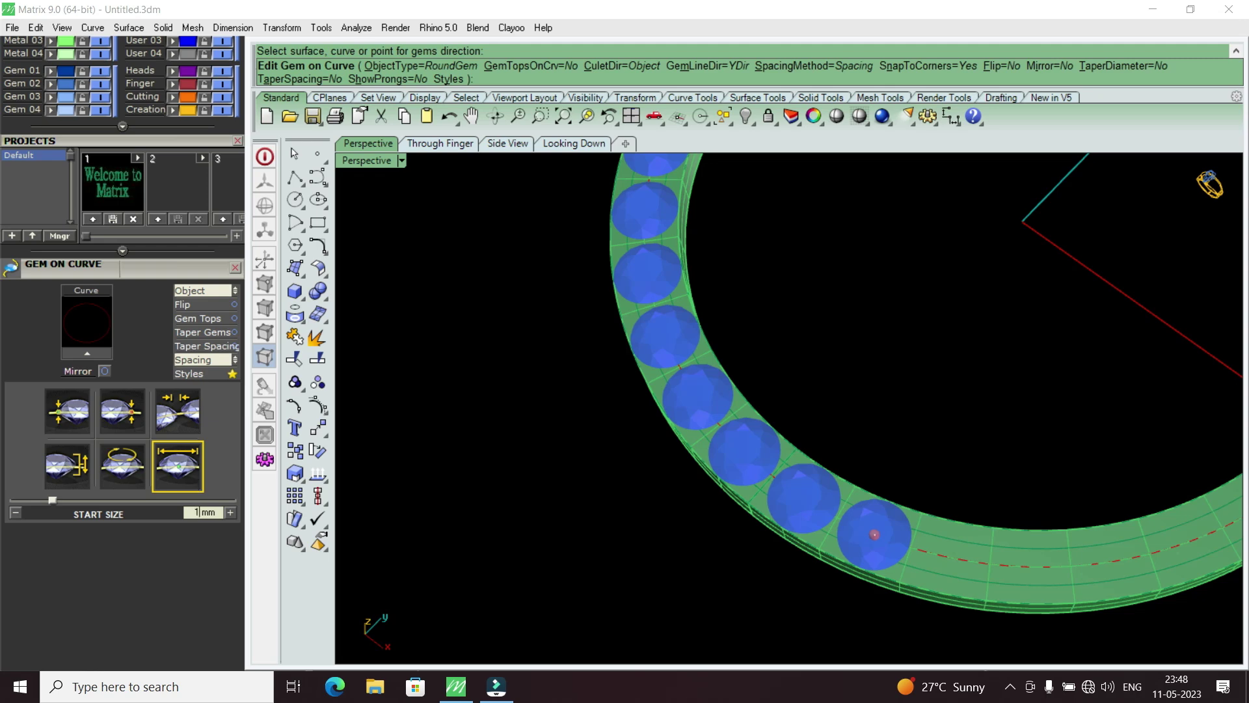
{"action": "type", "text": "1.5"}
{"action": "key", "text": "Return"}
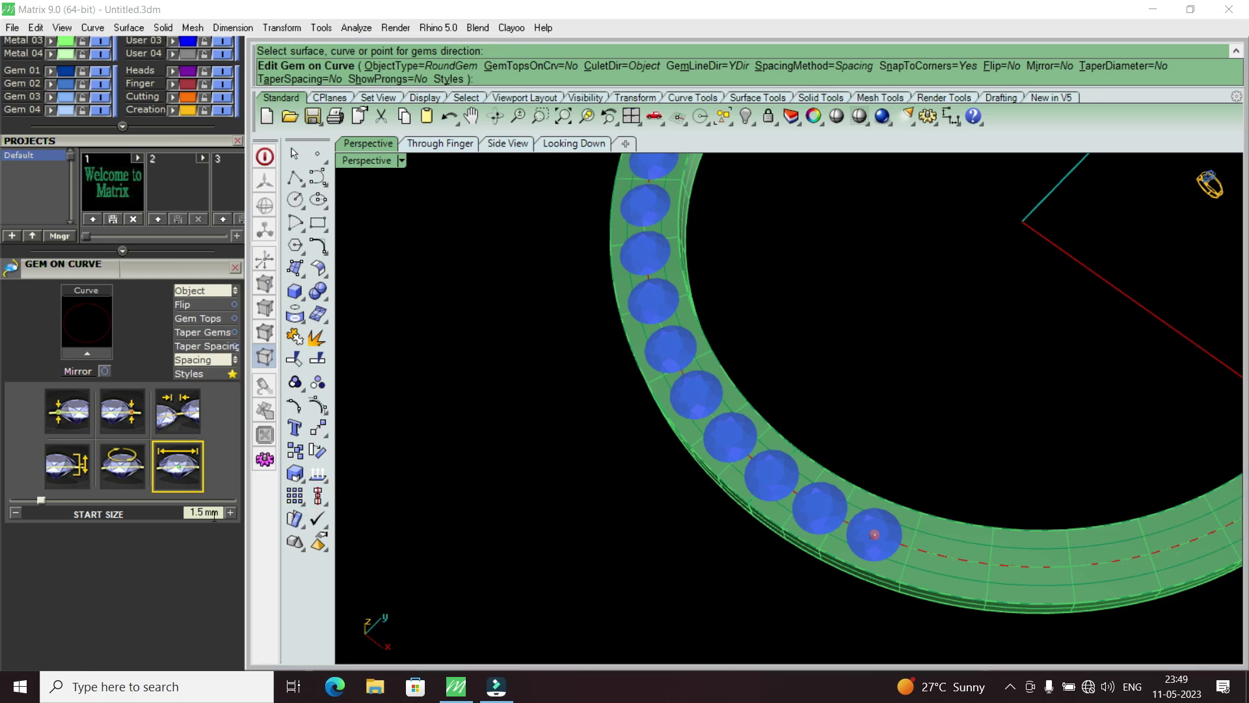
{"action": "scroll", "coordinate": [848, 535], "scroll_direction": "down", "scroll_amount": 2}
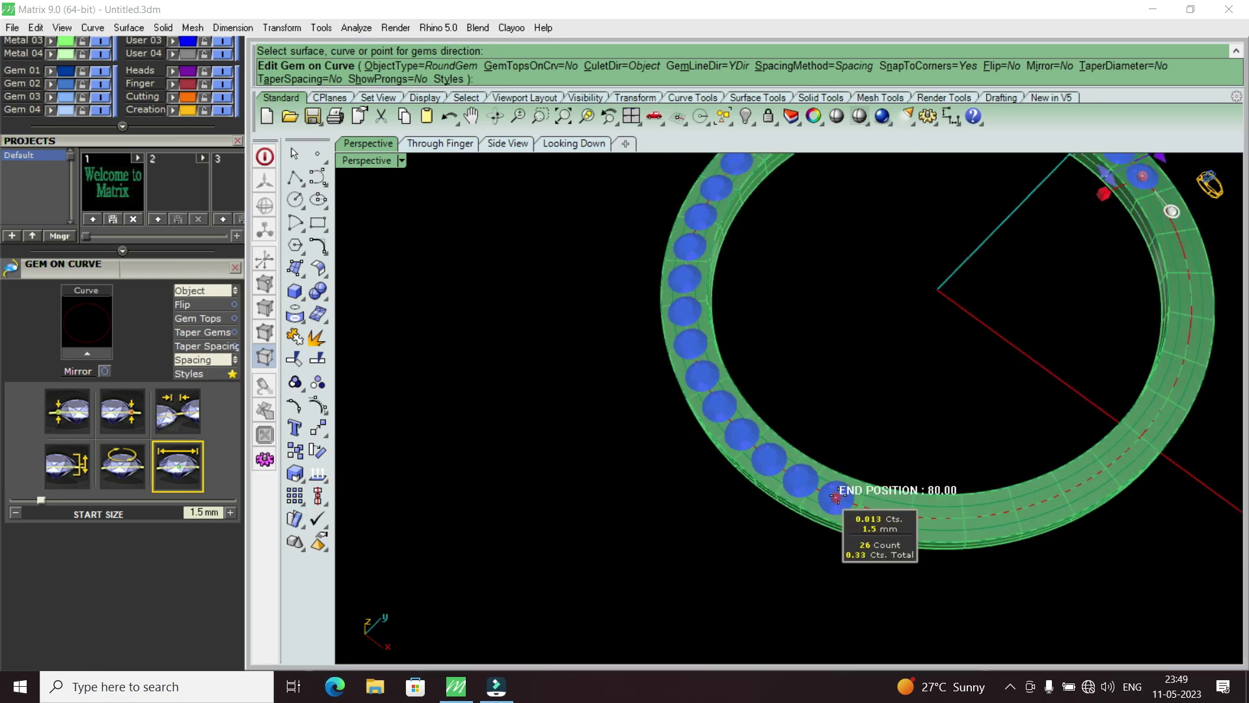
{"action": "scroll", "coordinate": [832, 501], "scroll_direction": "up", "scroll_amount": 2}
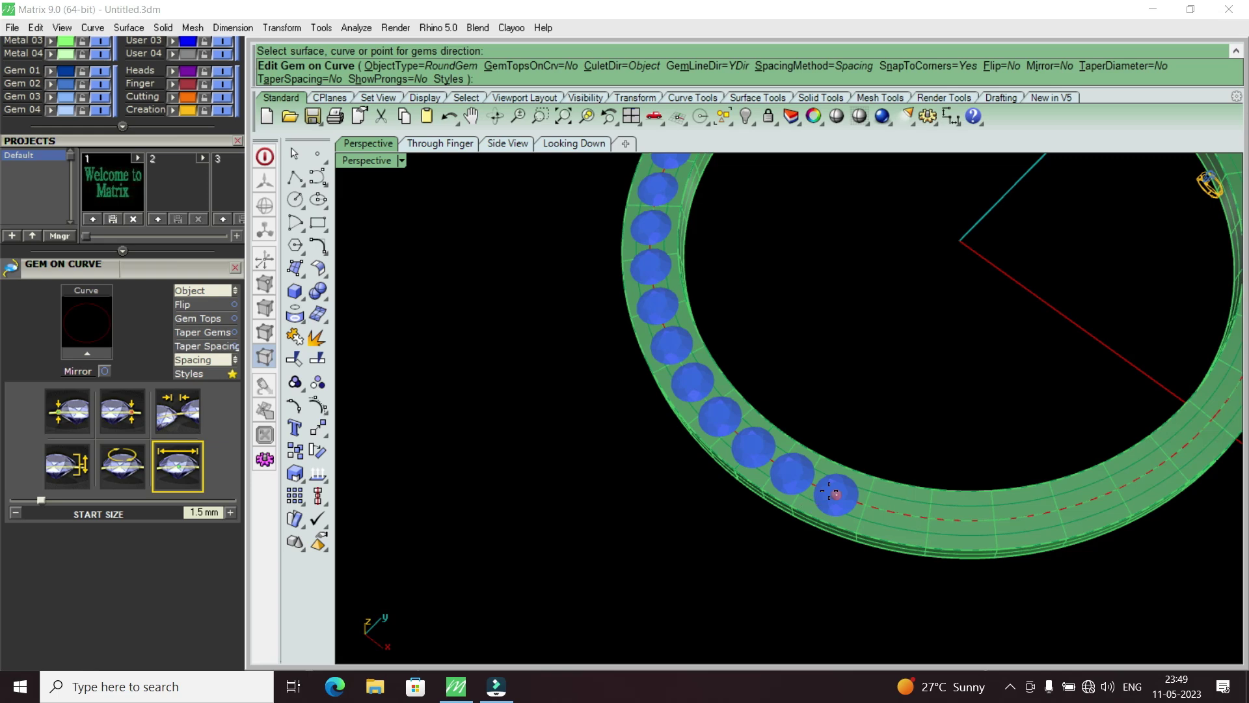
{"action": "scroll", "coordinate": [802, 435], "scroll_direction": "down", "scroll_amount": 2}
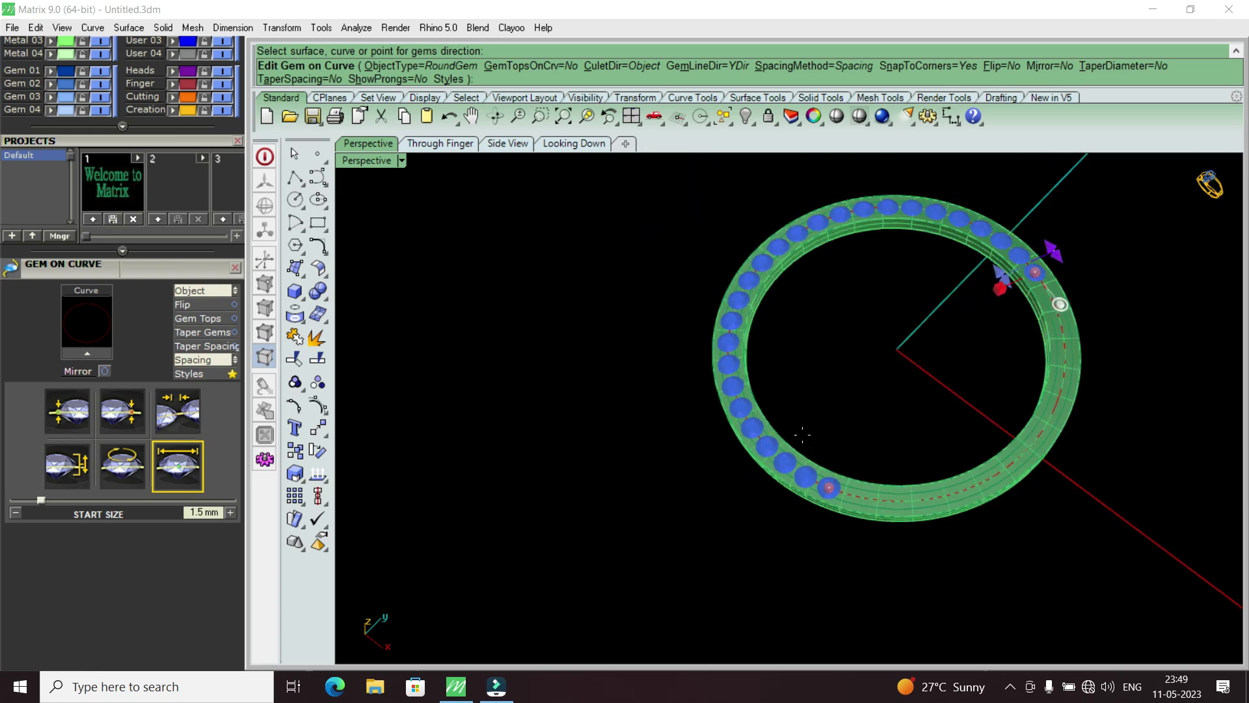
Show the ring in the Looking Down view and change its display mode.
{"action": "mouse_move", "coordinate": [912, 384]}
{"action": "right_mouse_down"}
{"action": "mouse_move", "coordinate": [895, 424]}
{"action": "mouse_move", "coordinate": [815, 469]}
{"action": "right_mouse_up"}
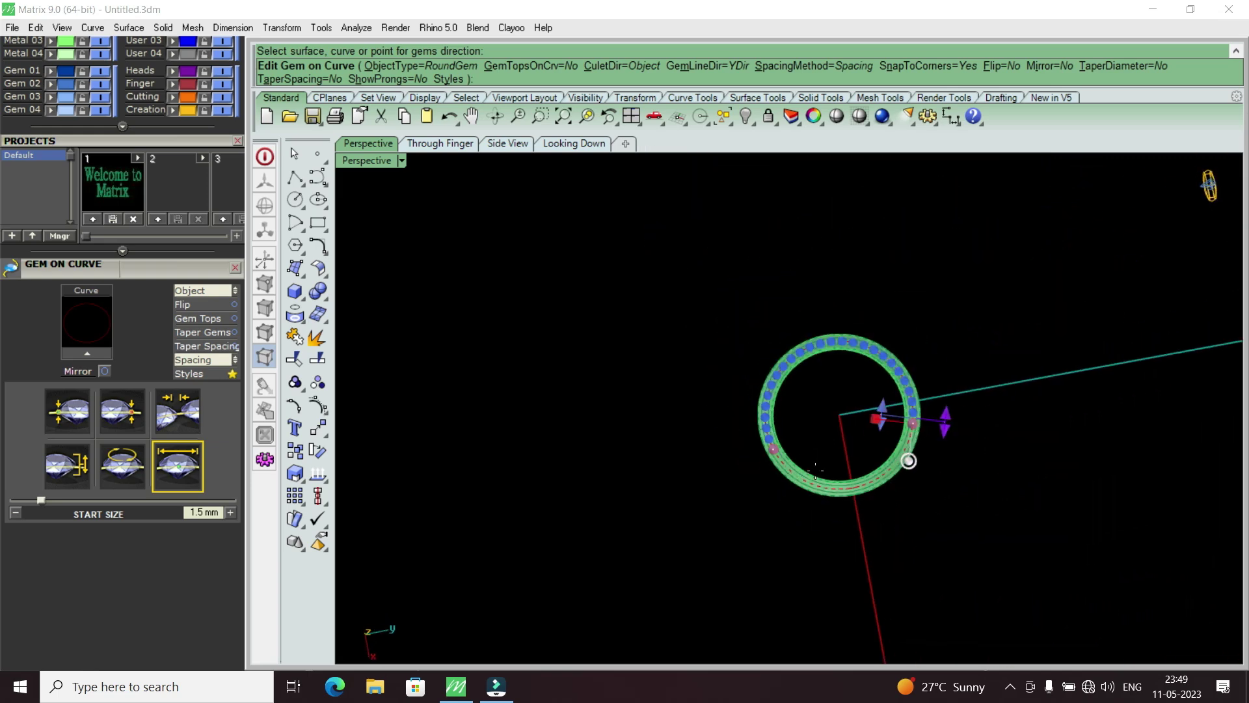
{"action": "mouse_move", "coordinate": [688, 435]}
{"action": "right_mouse_down"}
{"action": "mouse_move", "coordinate": [719, 460]}
{"action": "mouse_move", "coordinate": [836, 488]}
{"action": "mouse_move", "coordinate": [945, 479]}
{"action": "mouse_move", "coordinate": [489, 196]}
{"action": "right_mouse_up"}
{"action": "double_click", "coordinate": [374, 163]}
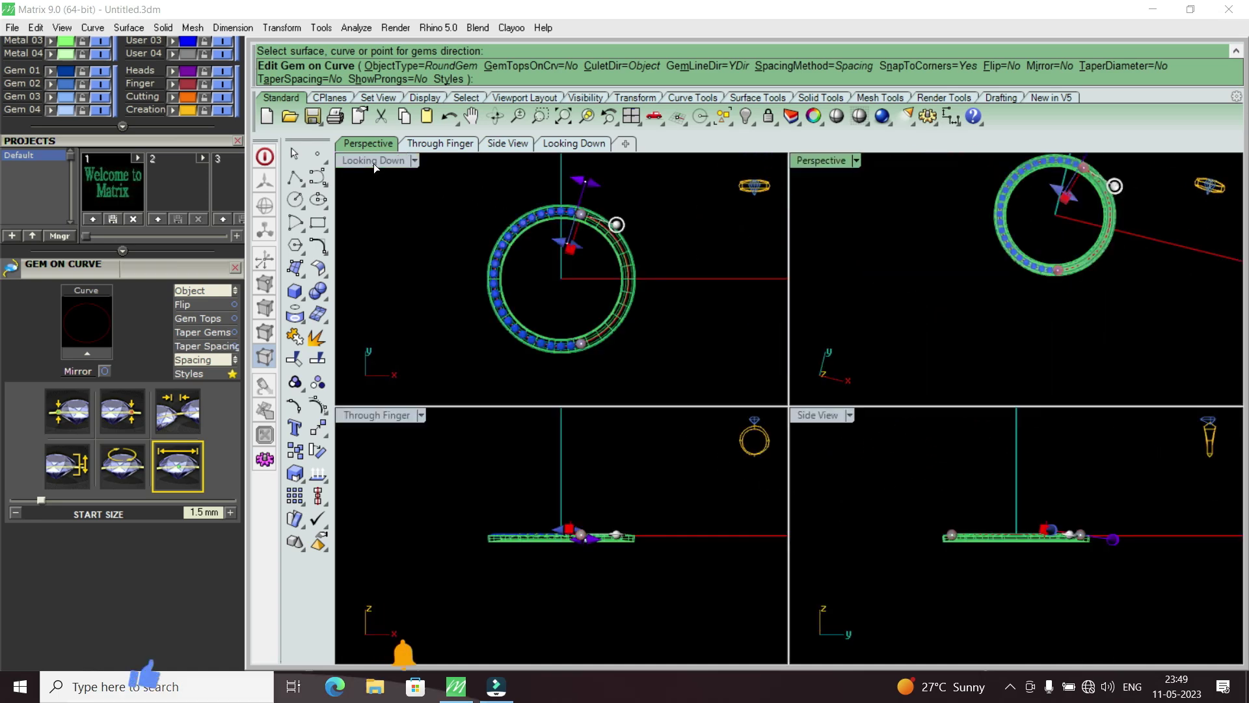
{"action": "left_click", "coordinate": [574, 143]}
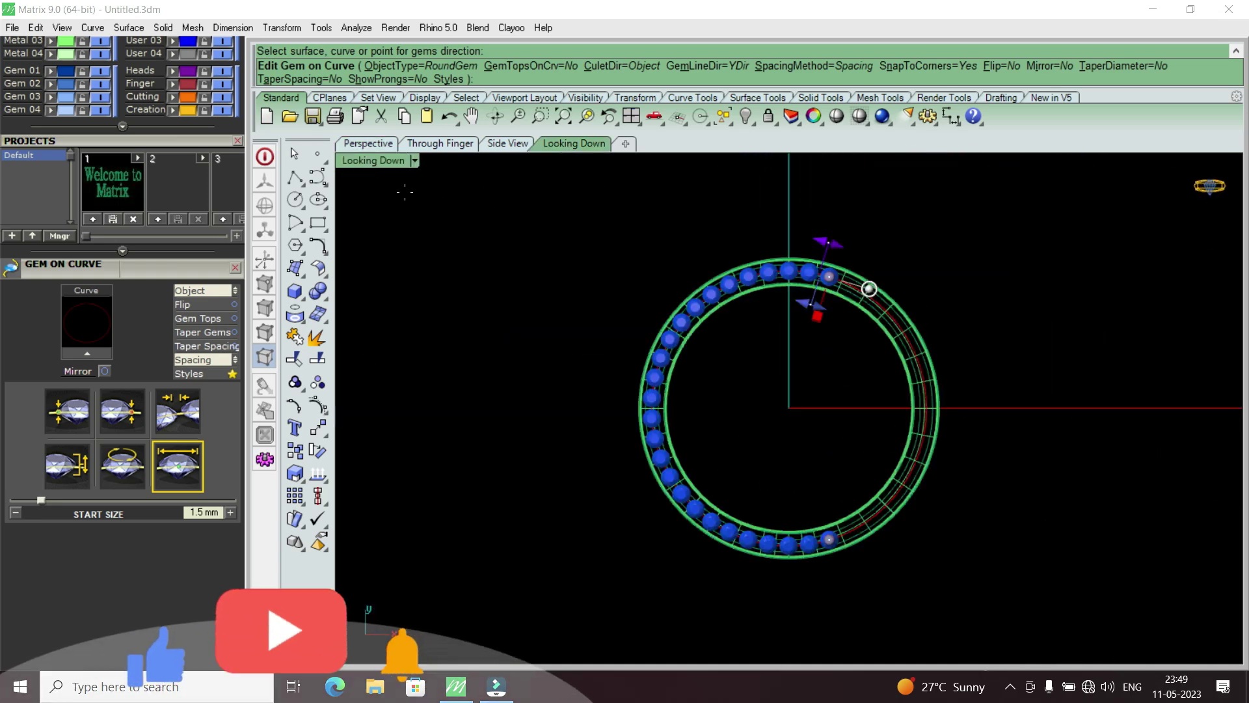
{"action": "left_click", "coordinate": [391, 162]}
{"action": "left_click", "coordinate": [479, 75]}
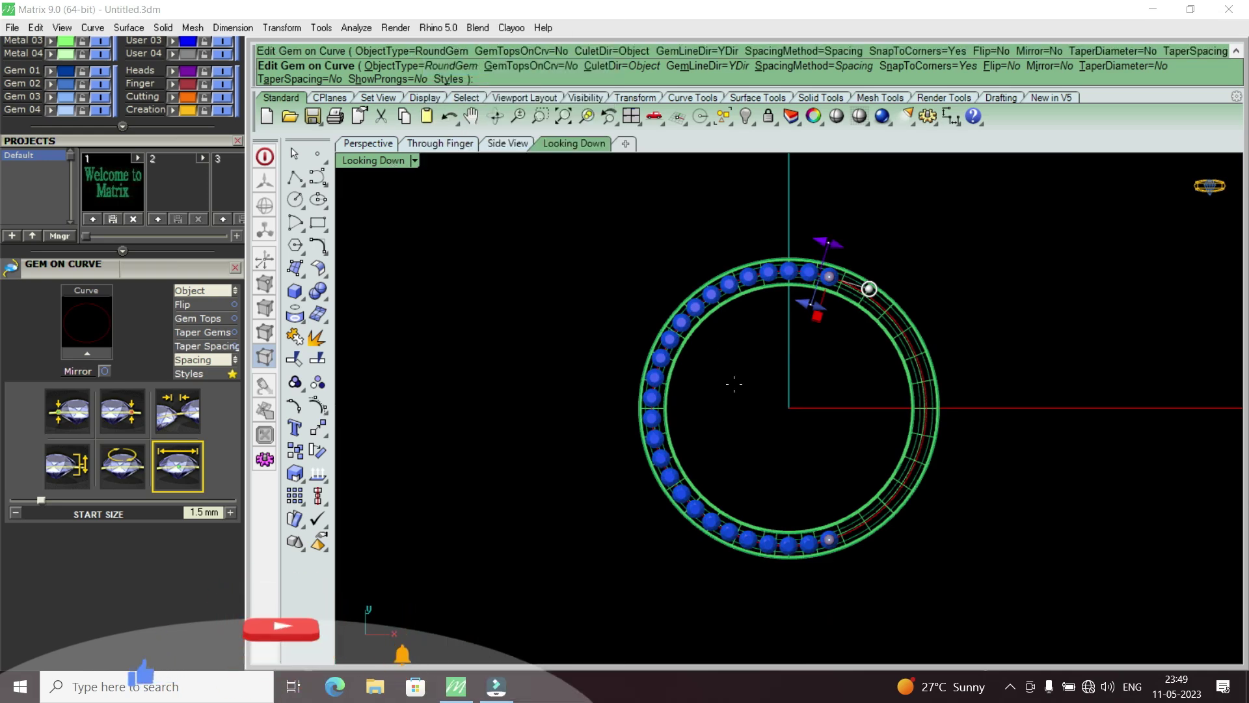
Drag the gem row's start and end handles to roughly spread the gems around the band.
{"action": "scroll", "coordinate": [712, 345], "scroll_direction": "up", "scroll_amount": 1}
{"action": "scroll", "coordinate": [850, 282], "scroll_direction": "up", "scroll_amount": 2}
{"action": "left_click_drag", "start_coordinate": [916, 257], "coordinate": [956, 278]}
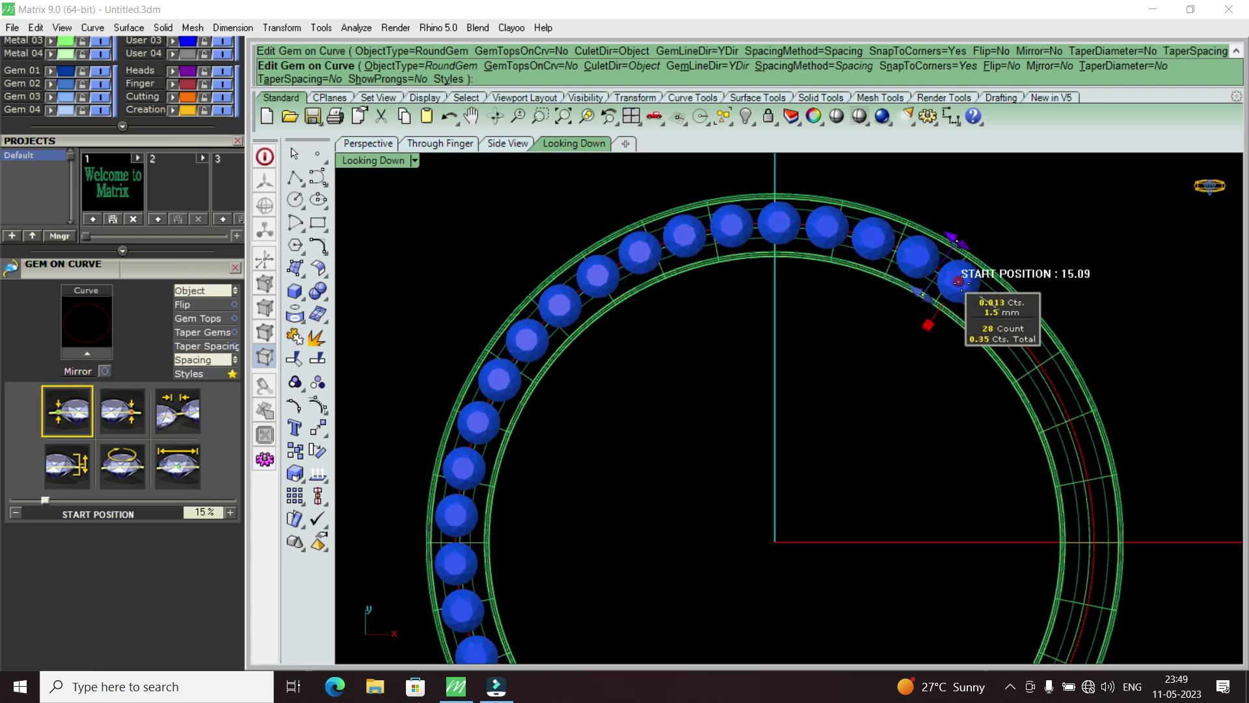
{"action": "scroll", "coordinate": [967, 274], "scroll_direction": "up", "scroll_amount": 3}
{"action": "scroll", "coordinate": [967, 274], "scroll_direction": "up", "scroll_amount": 1}
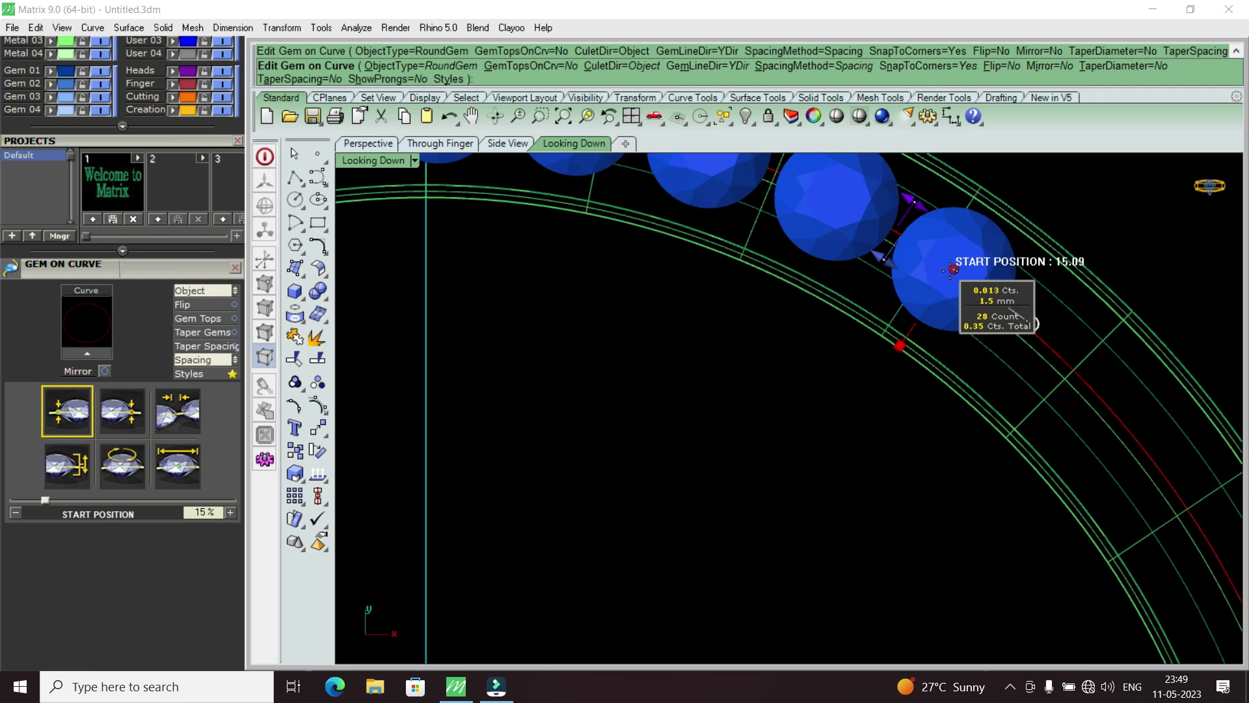
{"action": "scroll", "coordinate": [950, 270], "scroll_direction": "down", "scroll_amount": 2}
{"action": "scroll", "coordinate": [950, 269], "scroll_direction": "down", "scroll_amount": 1}
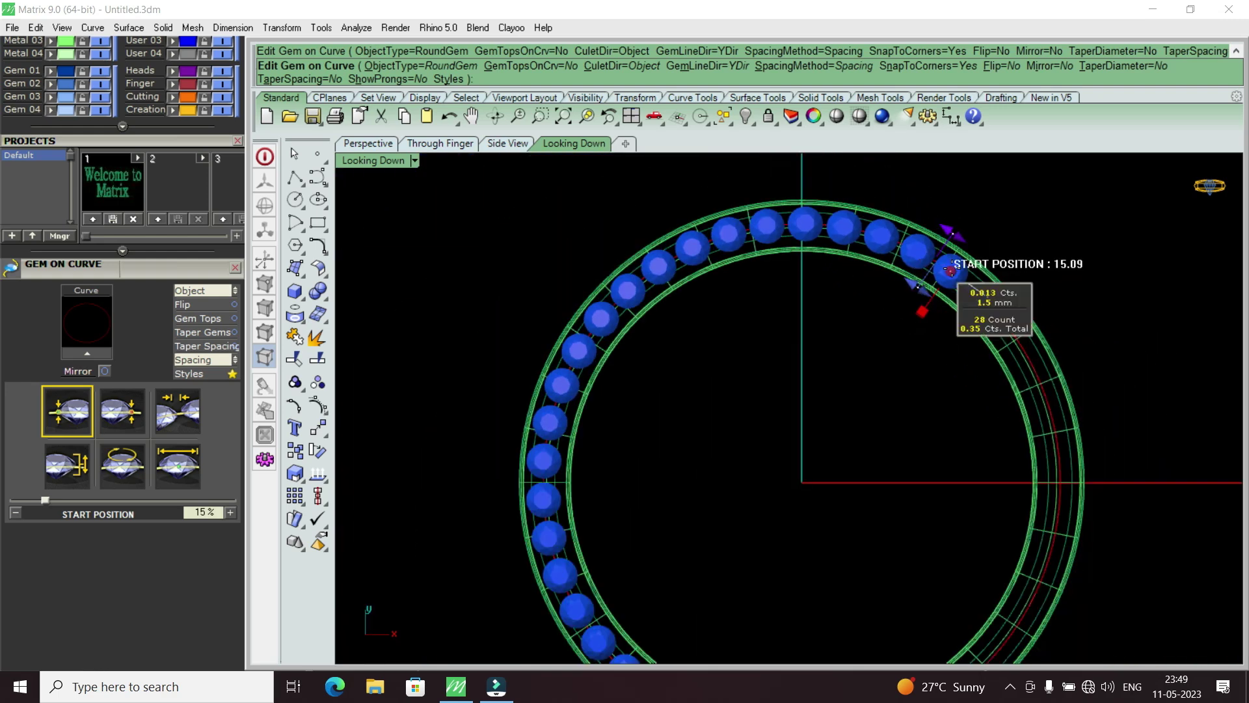
{"action": "mouse_move", "coordinate": [950, 270]}
{"action": "left_mouse_down"}
{"action": "mouse_move", "coordinate": [1059, 466]}
{"action": "mouse_move", "coordinate": [1036, 532]}
{"action": "left_mouse_up"}
{"action": "scroll", "coordinate": [926, 351], "scroll_direction": "down", "scroll_amount": 3}
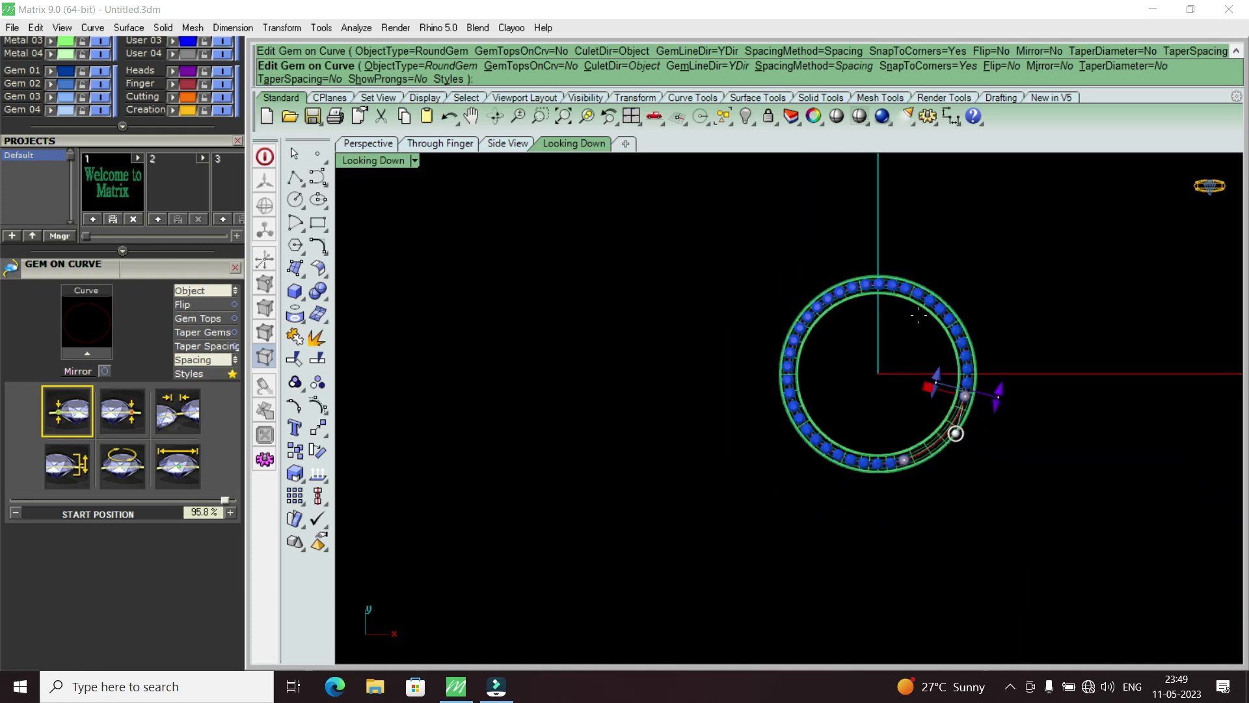
{"action": "scroll", "coordinate": [902, 422], "scroll_direction": "up", "scroll_amount": 1}
{"action": "scroll", "coordinate": [903, 423], "scroll_direction": "up", "scroll_amount": 3}
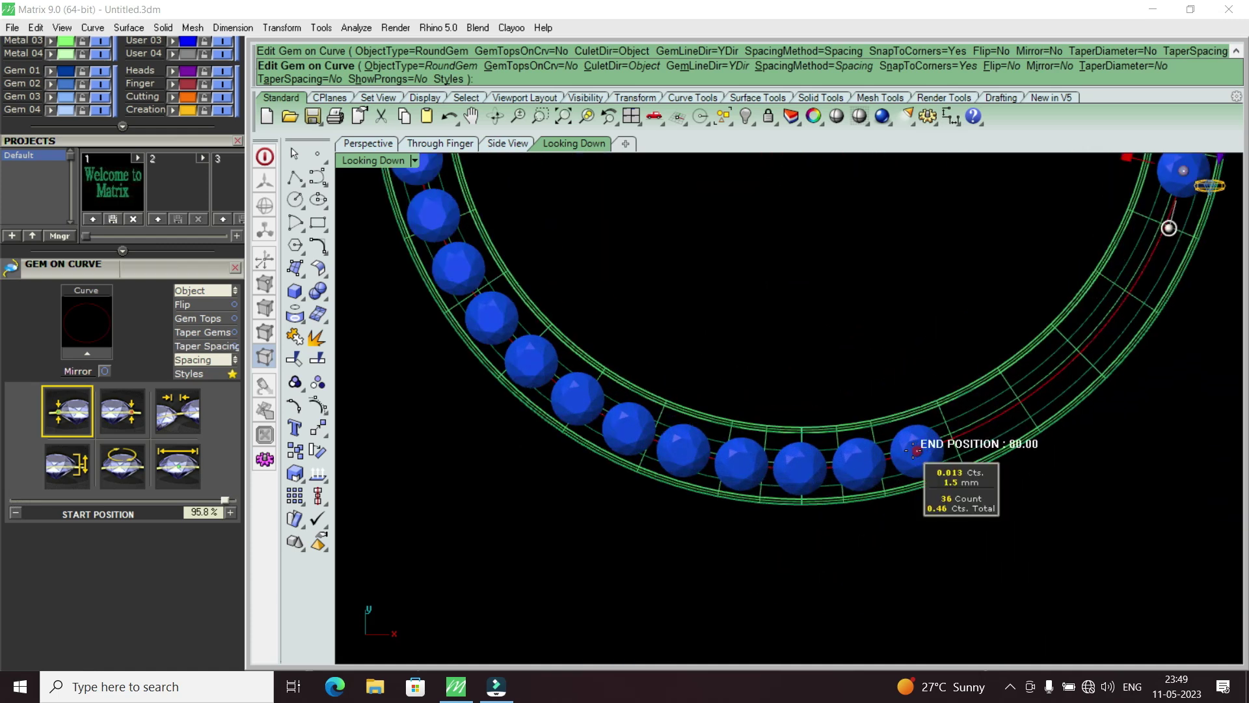
{"action": "scroll", "coordinate": [914, 450], "scroll_direction": "down", "scroll_amount": 3}
{"action": "scroll", "coordinate": [875, 460], "scroll_direction": "up", "scroll_amount": 2}
{"action": "scroll", "coordinate": [881, 459], "scroll_direction": "up", "scroll_amount": 2}
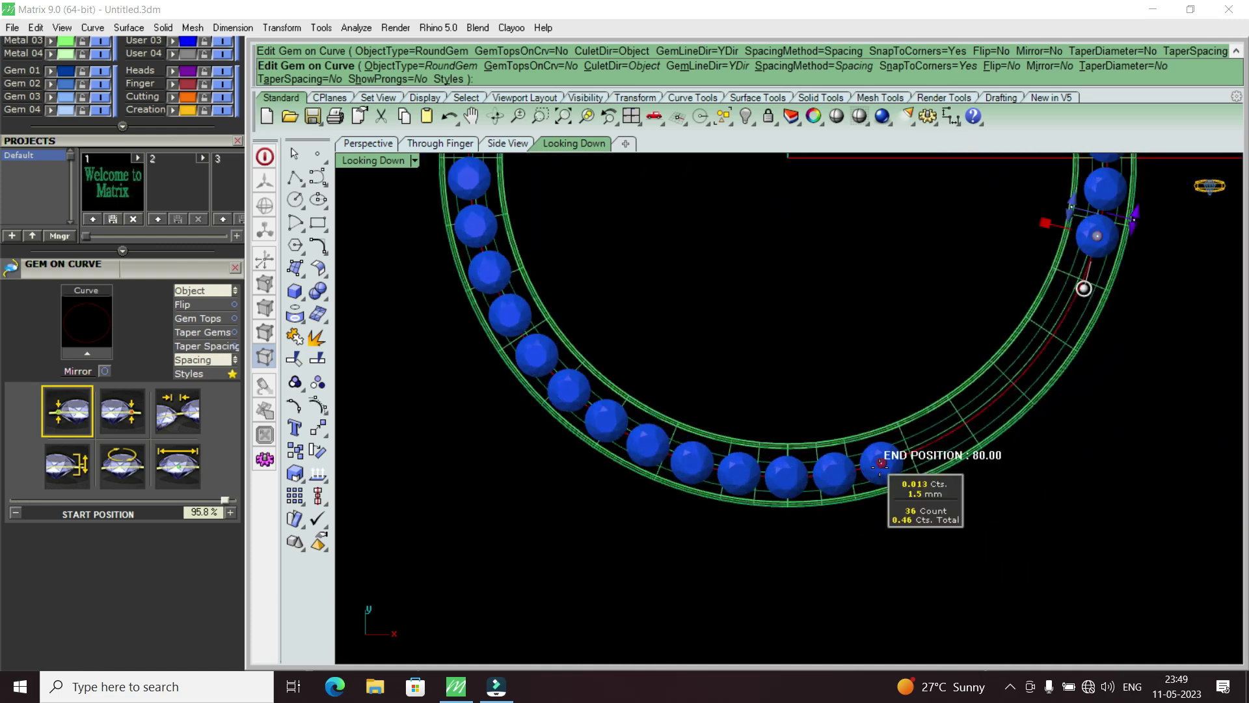
{"action": "left_click_drag", "start_coordinate": [880, 462], "coordinate": [767, 476]}
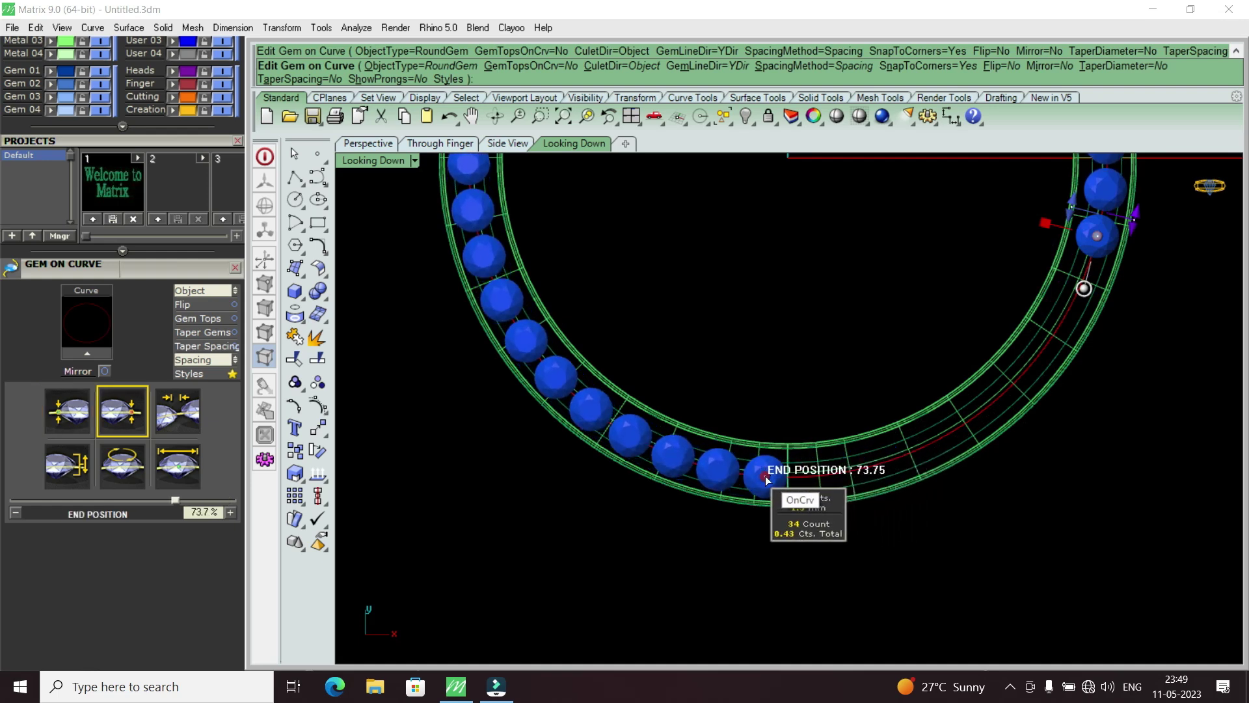
Fine-tune start and end so 42 round 1.5 mm gems close the gap, end at 73.7%.
{"action": "scroll", "coordinate": [770, 455], "scroll_direction": "up", "scroll_amount": 2}
{"action": "scroll", "coordinate": [773, 390], "scroll_direction": "up", "scroll_amount": 2}
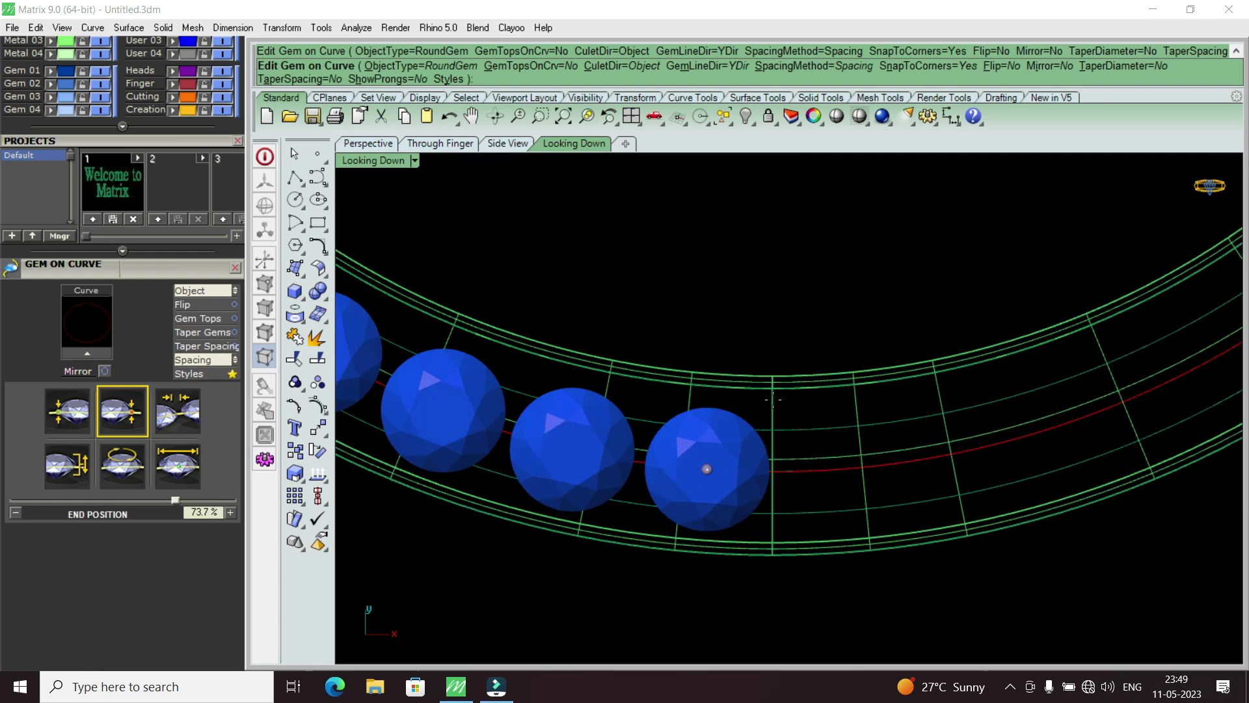
{"action": "scroll", "coordinate": [773, 399], "scroll_direction": "down", "scroll_amount": 2}
{"action": "scroll", "coordinate": [846, 390], "scroll_direction": "down", "scroll_amount": 2}
{"action": "scroll", "coordinate": [957, 376], "scroll_direction": "up", "scroll_amount": 2}
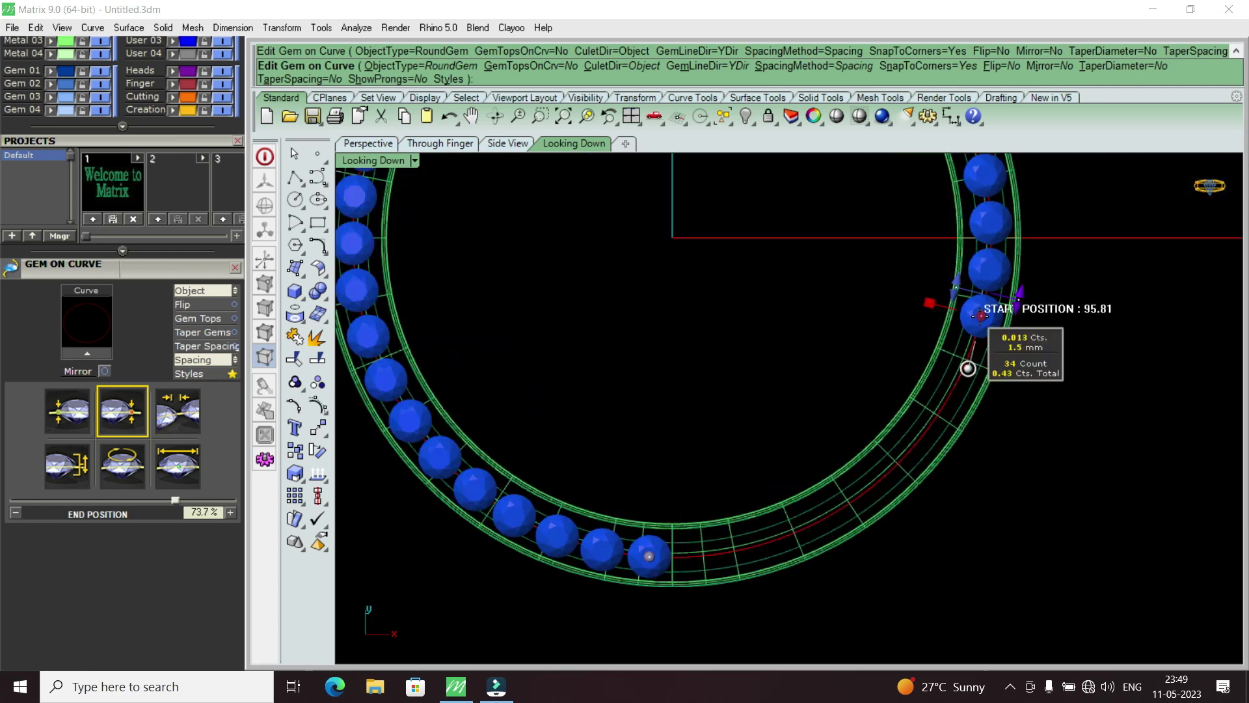
{"action": "mouse_move", "coordinate": [980, 316]}
{"action": "left_mouse_down"}
{"action": "mouse_move", "coordinate": [801, 528]}
{"action": "mouse_move", "coordinate": [700, 553]}
{"action": "left_mouse_up"}
{"action": "scroll", "coordinate": [763, 454], "scroll_direction": "down", "scroll_amount": 3}
{"action": "scroll", "coordinate": [689, 449], "scroll_direction": "up", "scroll_amount": 5}
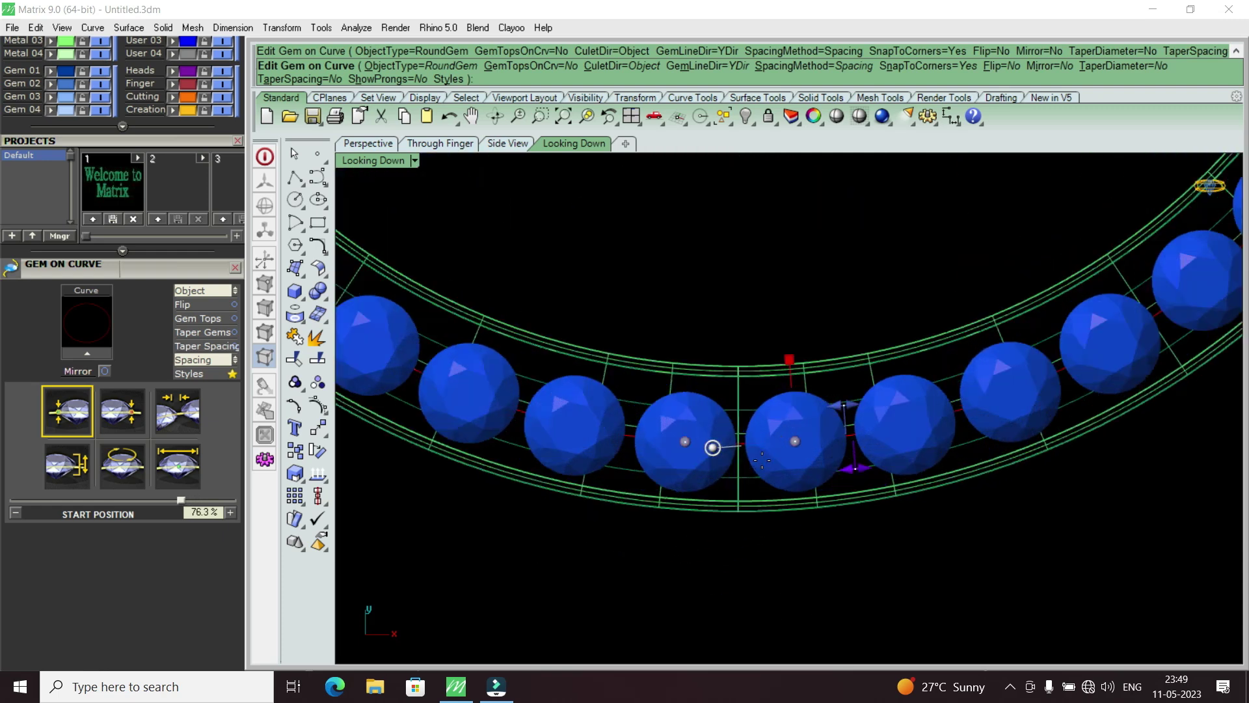
{"action": "scroll", "coordinate": [683, 442], "scroll_direction": "up", "scroll_amount": 3}
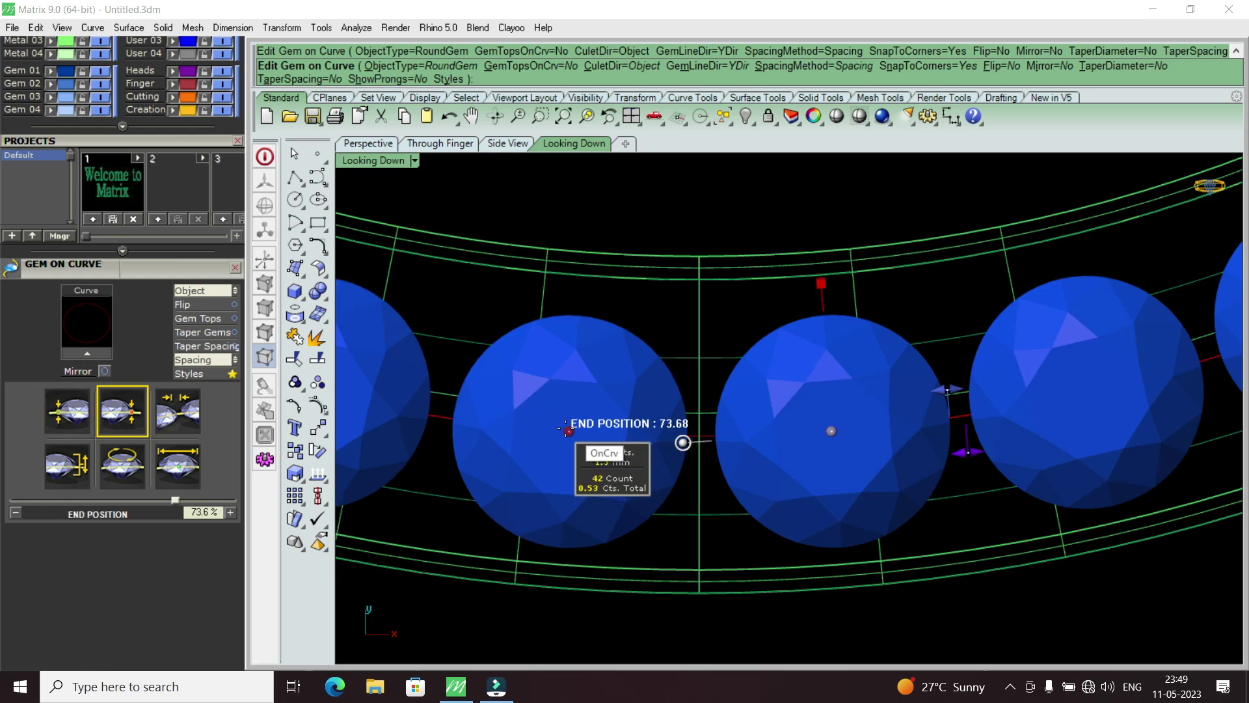
{"action": "left_click_drag", "start_coordinate": [579, 424], "coordinate": [579, 430]}
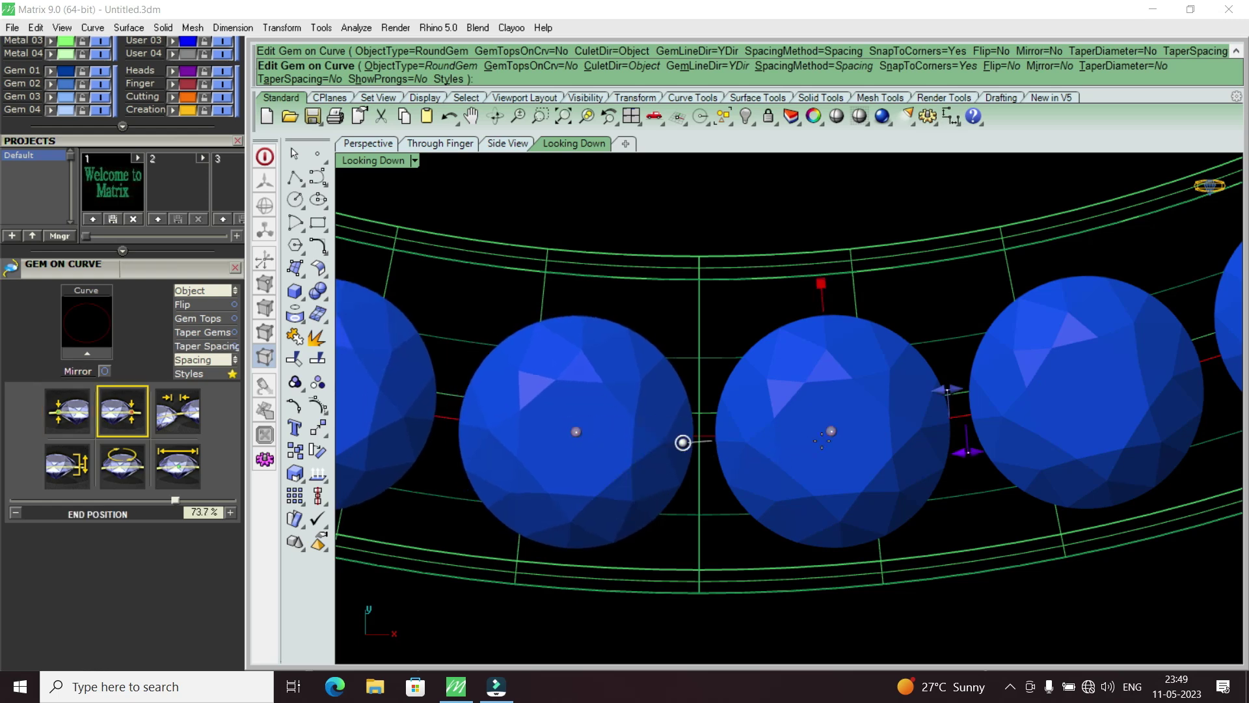
{"action": "mouse_move", "coordinate": [835, 432]}
{"action": "left_mouse_down"}
{"action": "mouse_move", "coordinate": [815, 433]}
{"action": "mouse_move", "coordinate": [825, 432]}
{"action": "left_mouse_up"}
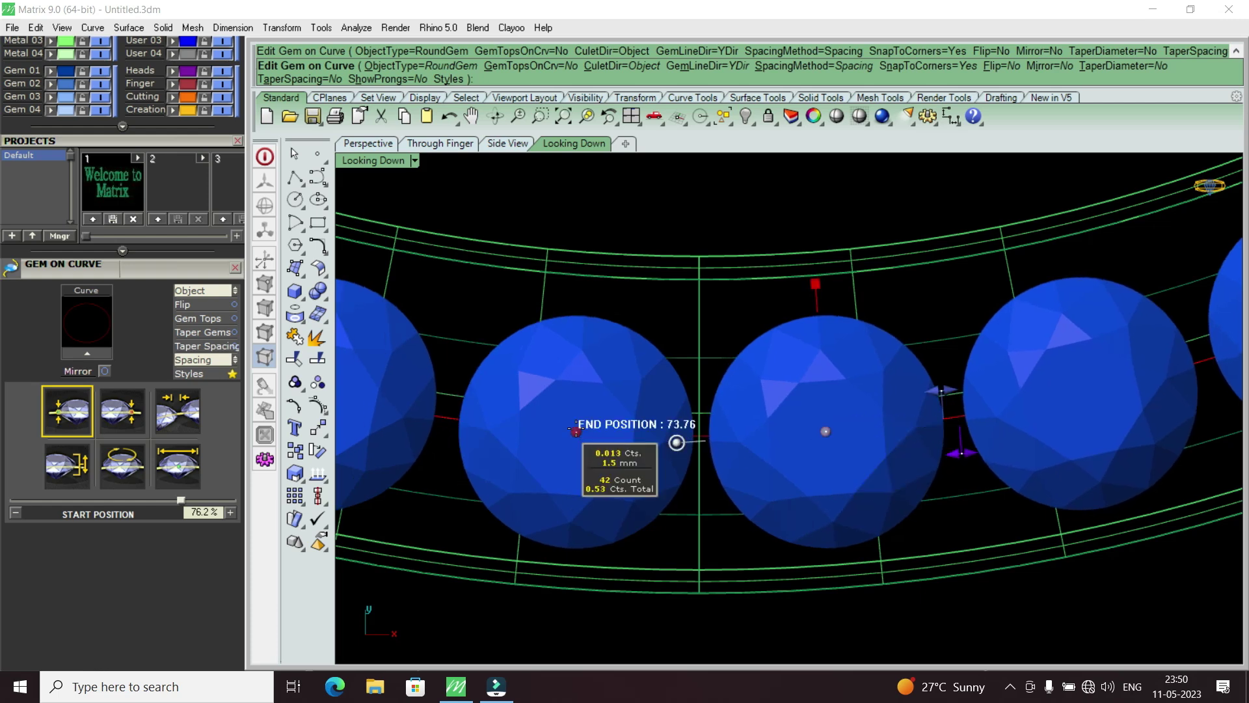
{"action": "left_click_drag", "start_coordinate": [575, 431], "coordinate": [571, 432]}
{"action": "scroll", "coordinate": [838, 501], "scroll_direction": "down", "scroll_amount": 3}
{"action": "scroll", "coordinate": [839, 502], "scroll_direction": "down", "scroll_amount": 2}
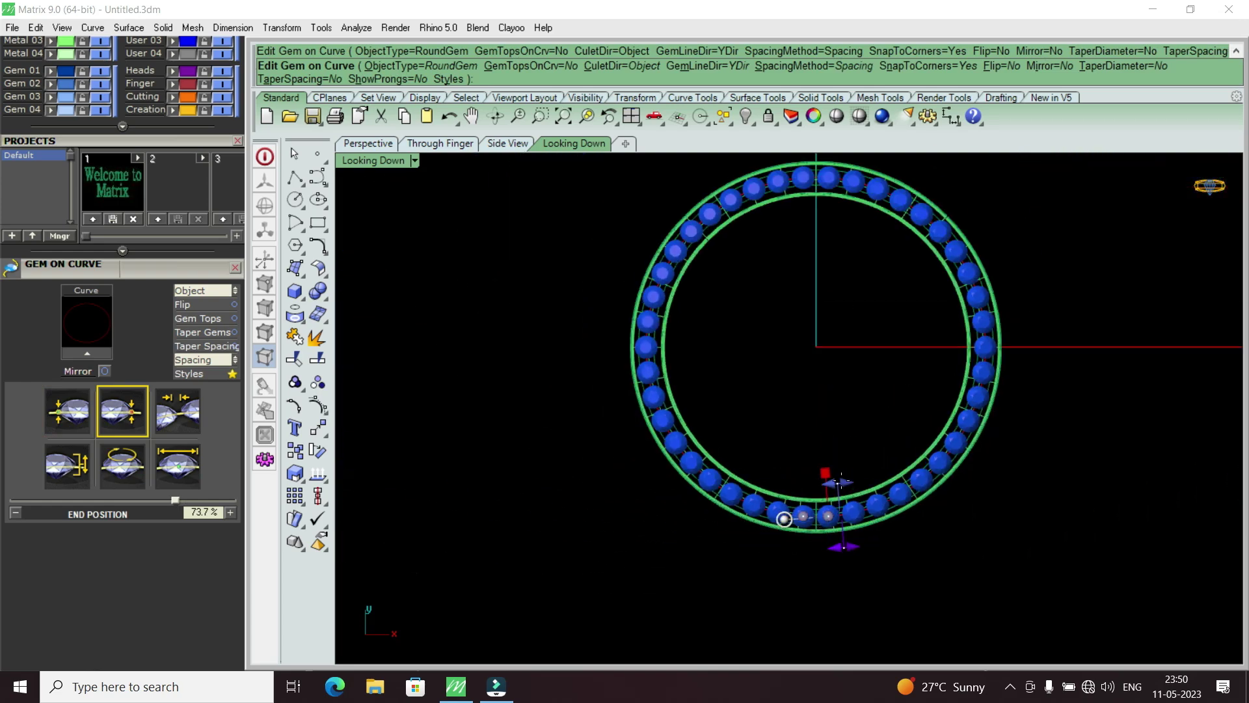
{"action": "scroll", "coordinate": [813, 391], "scroll_direction": "down", "scroll_amount": 1}
{"action": "scroll", "coordinate": [810, 222], "scroll_direction": "up", "scroll_amount": 3}
{"action": "scroll", "coordinate": [810, 221], "scroll_direction": "up", "scroll_amount": 4}
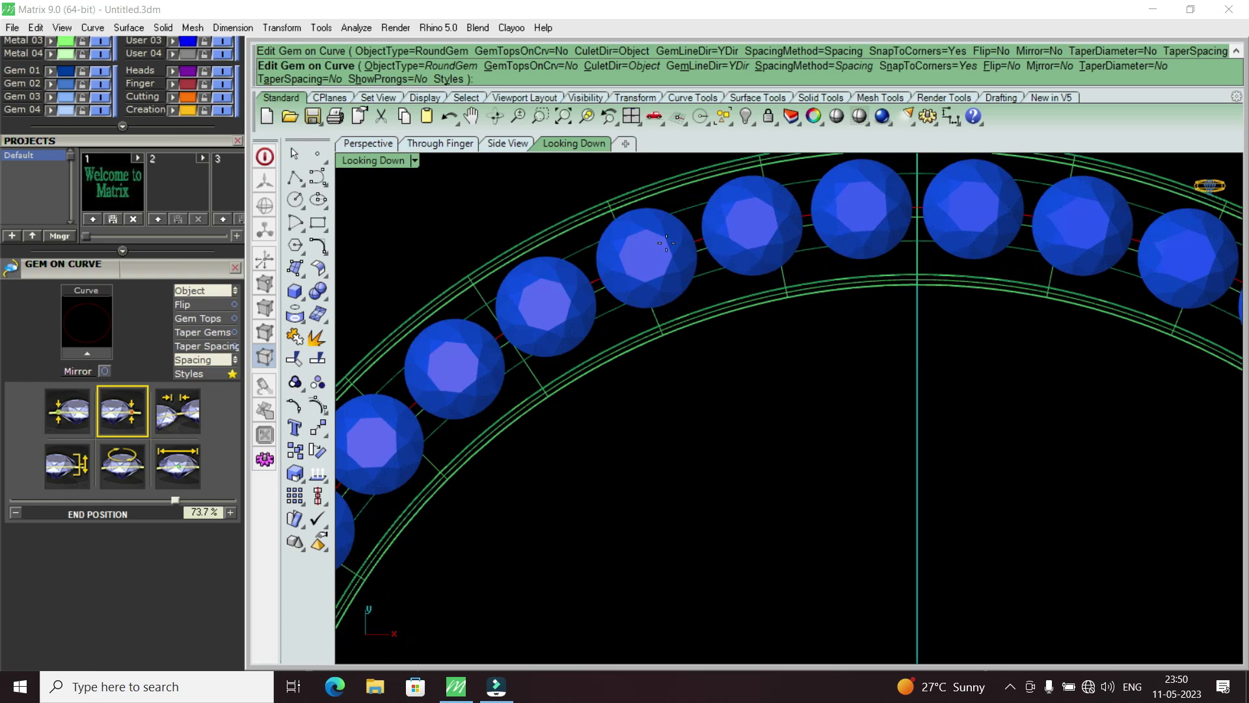
{"action": "scroll", "coordinate": [666, 243], "scroll_direction": "down", "scroll_amount": 4}
{"action": "scroll", "coordinate": [549, 348], "scroll_direction": "down", "scroll_amount": 1}
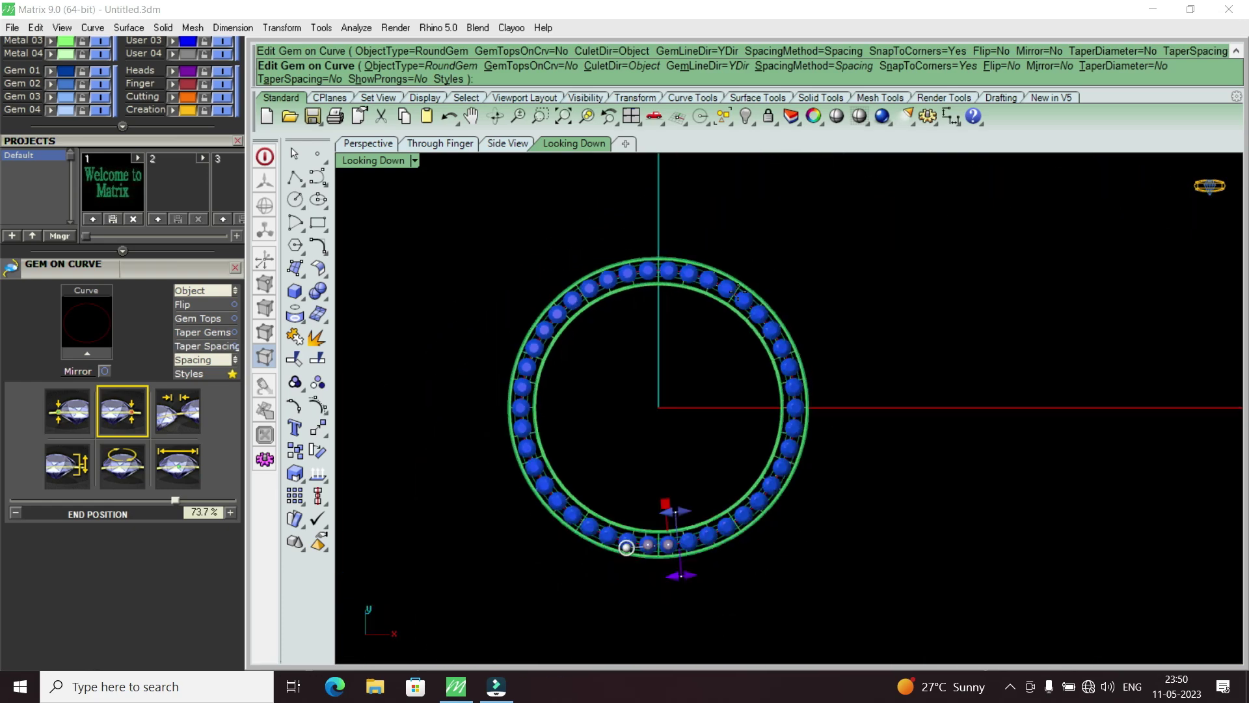
{"action": "scroll", "coordinate": [737, 291], "scroll_direction": "up", "scroll_amount": 3}
{"action": "scroll", "coordinate": [636, 267], "scroll_direction": "up", "scroll_amount": 3}
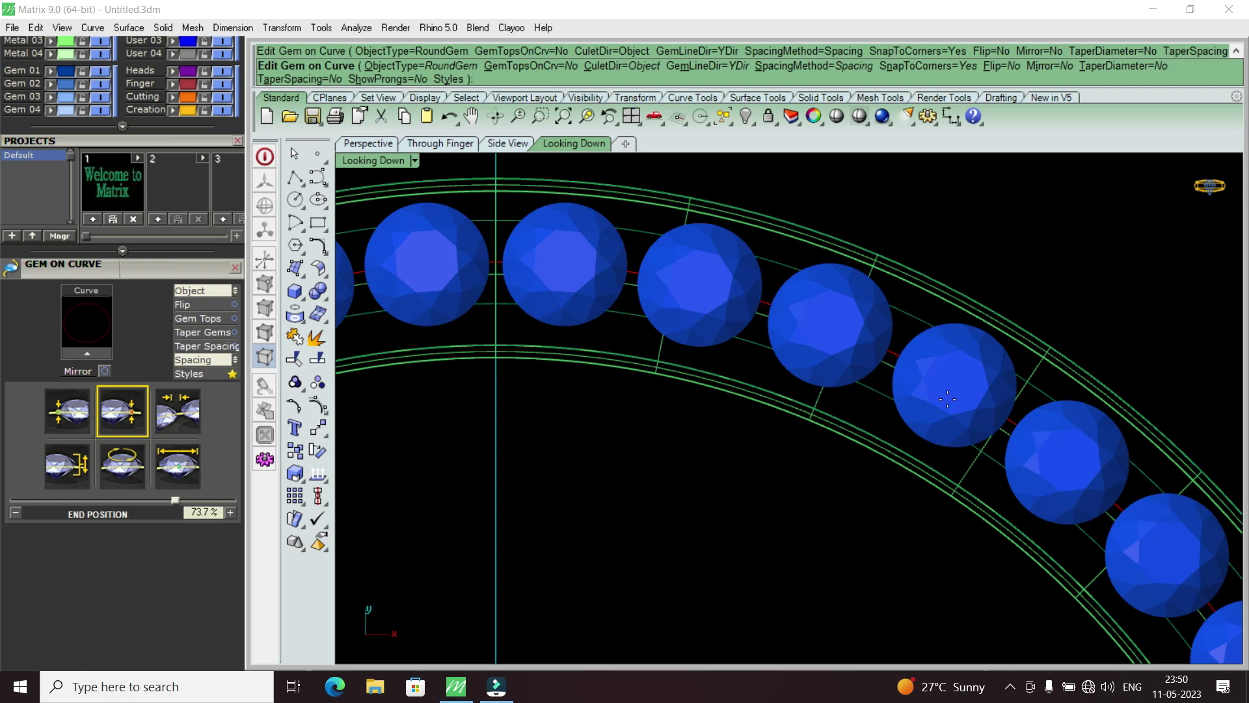
{"action": "scroll", "coordinate": [986, 386], "scroll_direction": "down", "scroll_amount": 5}
{"action": "scroll", "coordinate": [959, 451], "scroll_direction": "down", "scroll_amount": 1}
Accept the gem layout and enlarge the Perspective view to fill the screen.
{"action": "key", "text": "Return"}
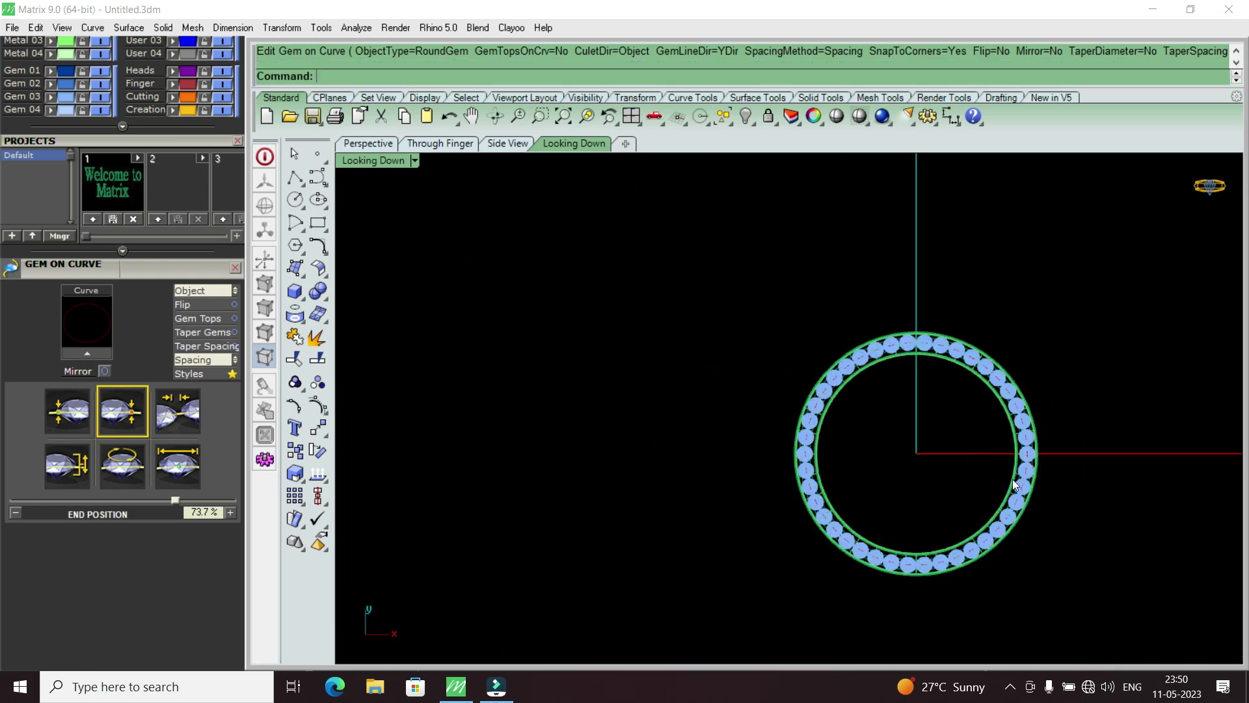
{"action": "scroll", "coordinate": [1038, 500], "scroll_direction": "up", "scroll_amount": 3}
{"action": "scroll", "coordinate": [955, 443], "scroll_direction": "down", "scroll_amount": 2}
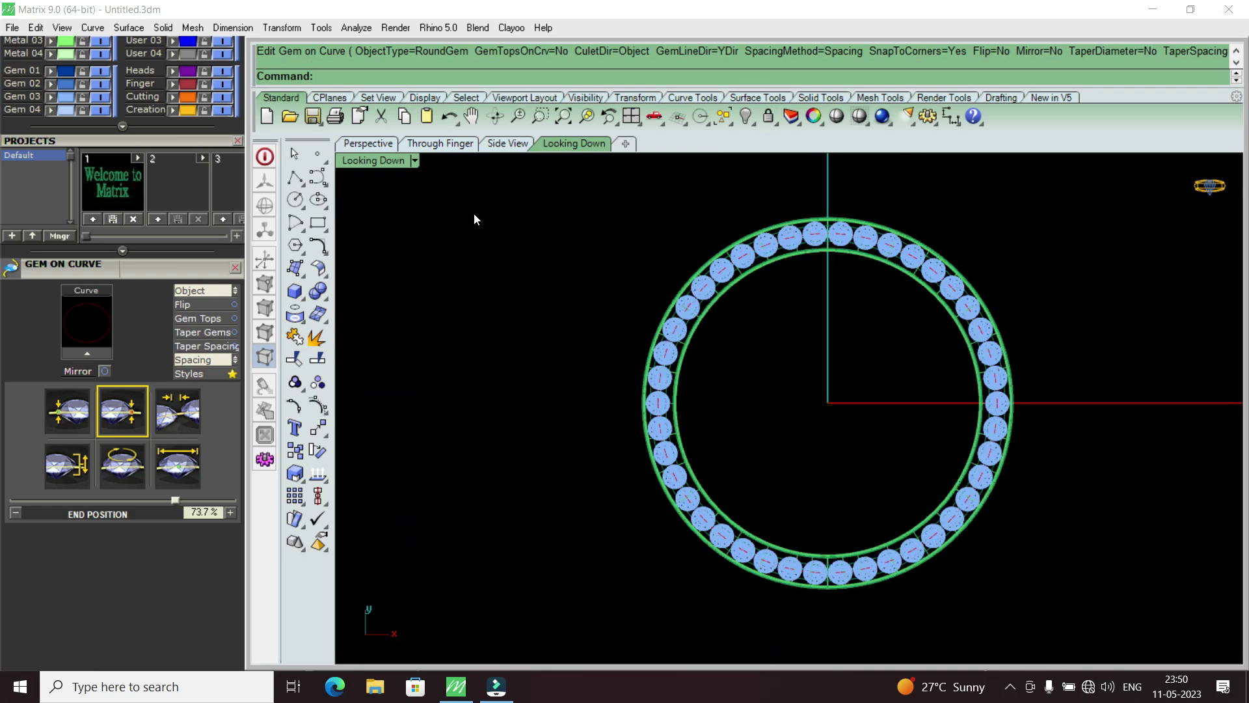
{"action": "double_click", "coordinate": [385, 162]}
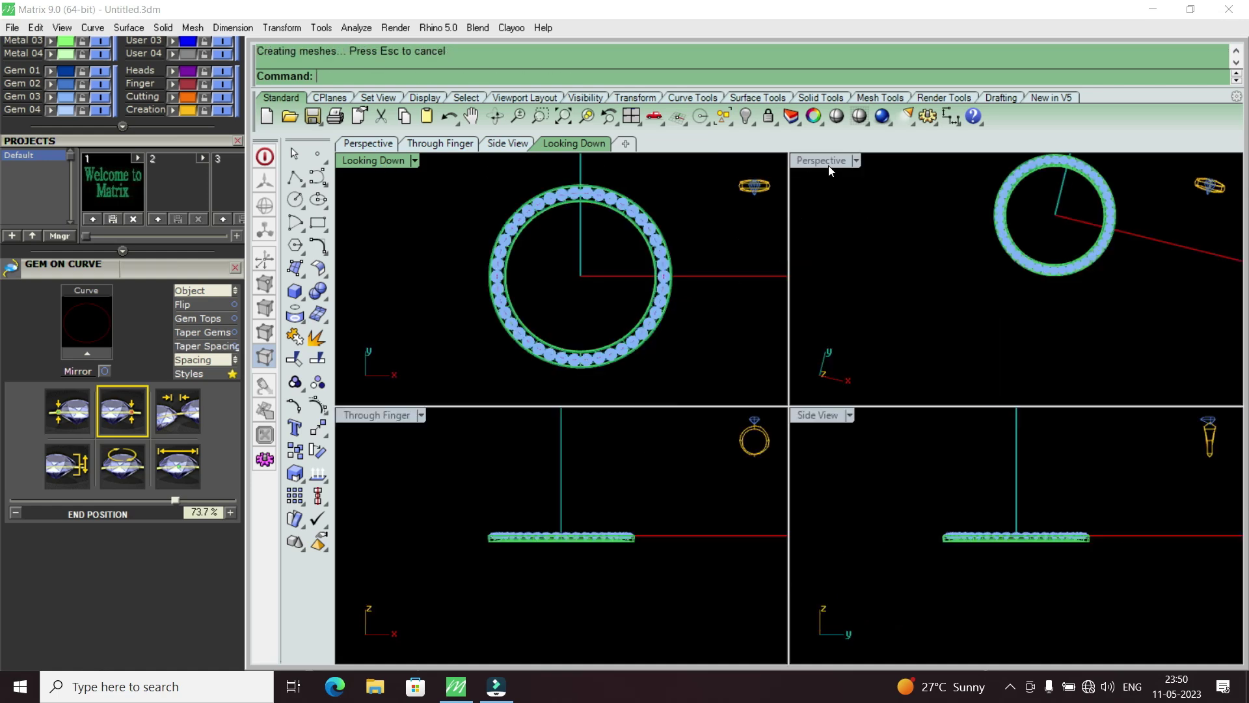
{"action": "left_click", "coordinate": [828, 168]}
{"action": "double_click", "coordinate": [827, 164]}
{"action": "scroll", "coordinate": [857, 254], "scroll_direction": "up", "scroll_amount": 2}
{"action": "scroll", "coordinate": [883, 478], "scroll_direction": "up", "scroll_amount": 2}
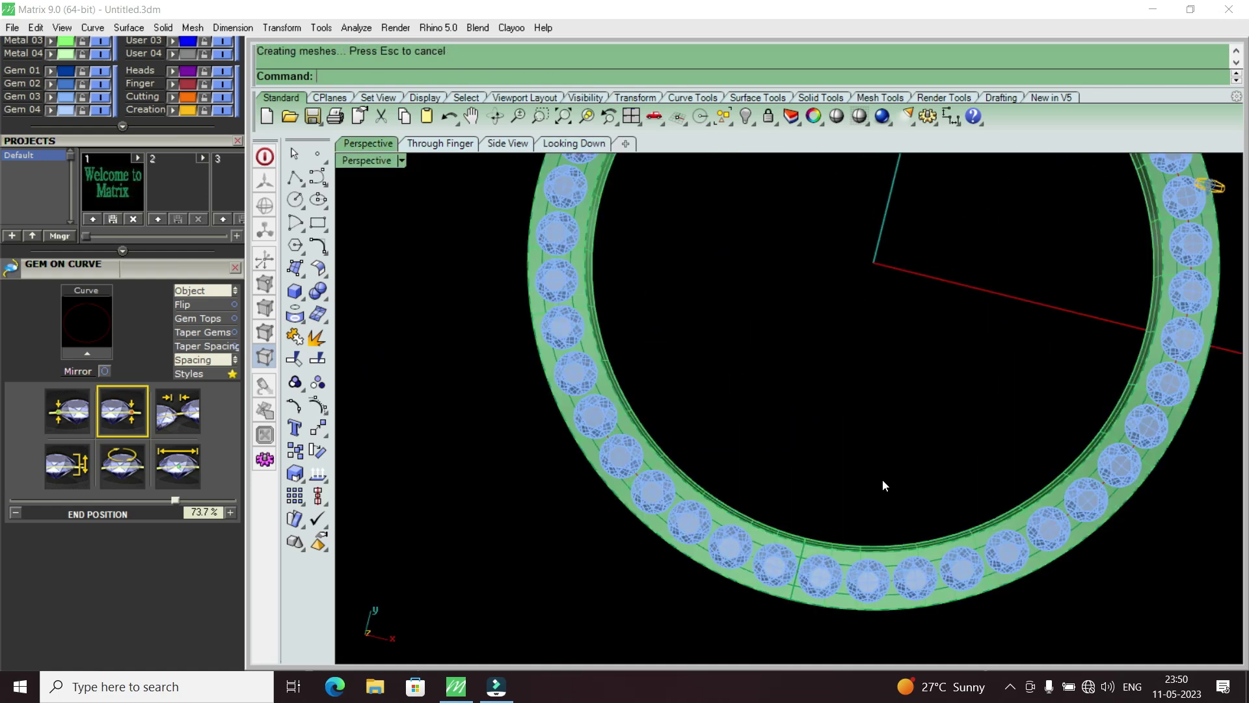
{"action": "scroll", "coordinate": [806, 491], "scroll_direction": "up", "scroll_amount": 2}
Orbit to a tilted view and zoom around to inspect the gem band.
{"action": "right_click_drag", "start_coordinate": [791, 468], "coordinate": [753, 501]}
{"action": "scroll", "coordinate": [779, 532], "scroll_direction": "up", "scroll_amount": 2}
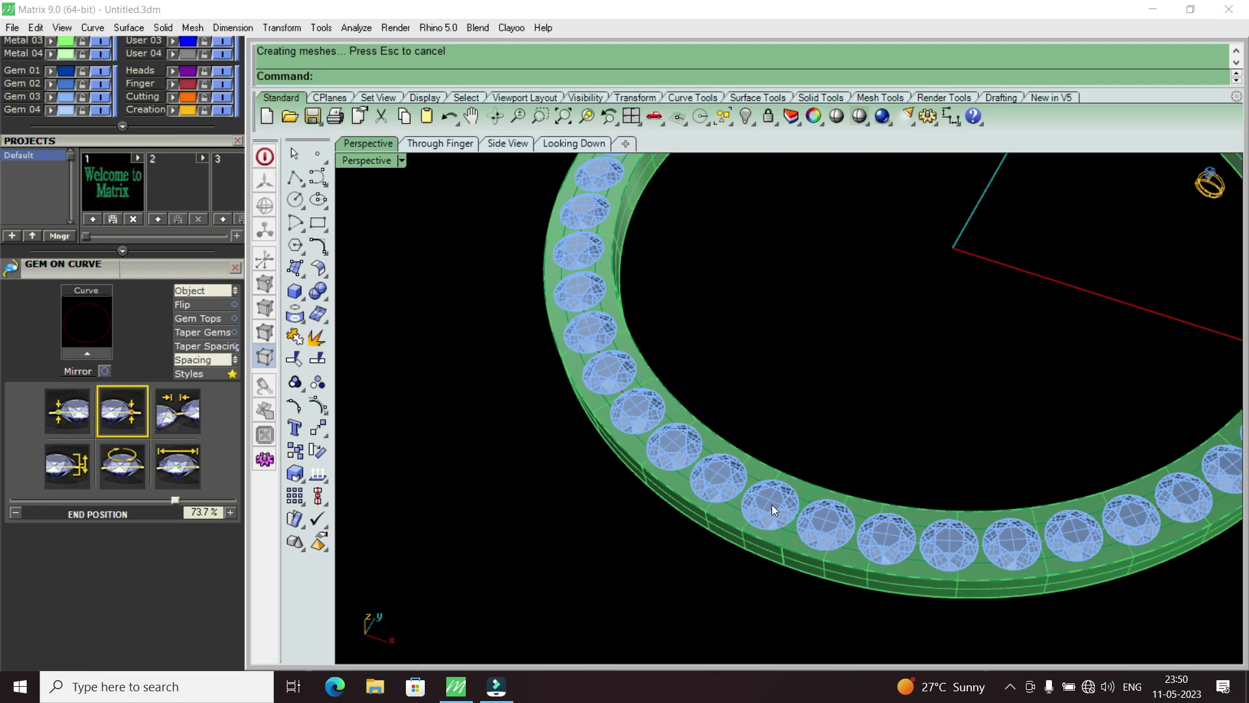
{"action": "scroll", "coordinate": [770, 498], "scroll_direction": "down", "scroll_amount": 2}
{"action": "scroll", "coordinate": [749, 464], "scroll_direction": "down", "scroll_amount": 3}
{"action": "scroll", "coordinate": [832, 383], "scroll_direction": "down", "scroll_amount": 2}
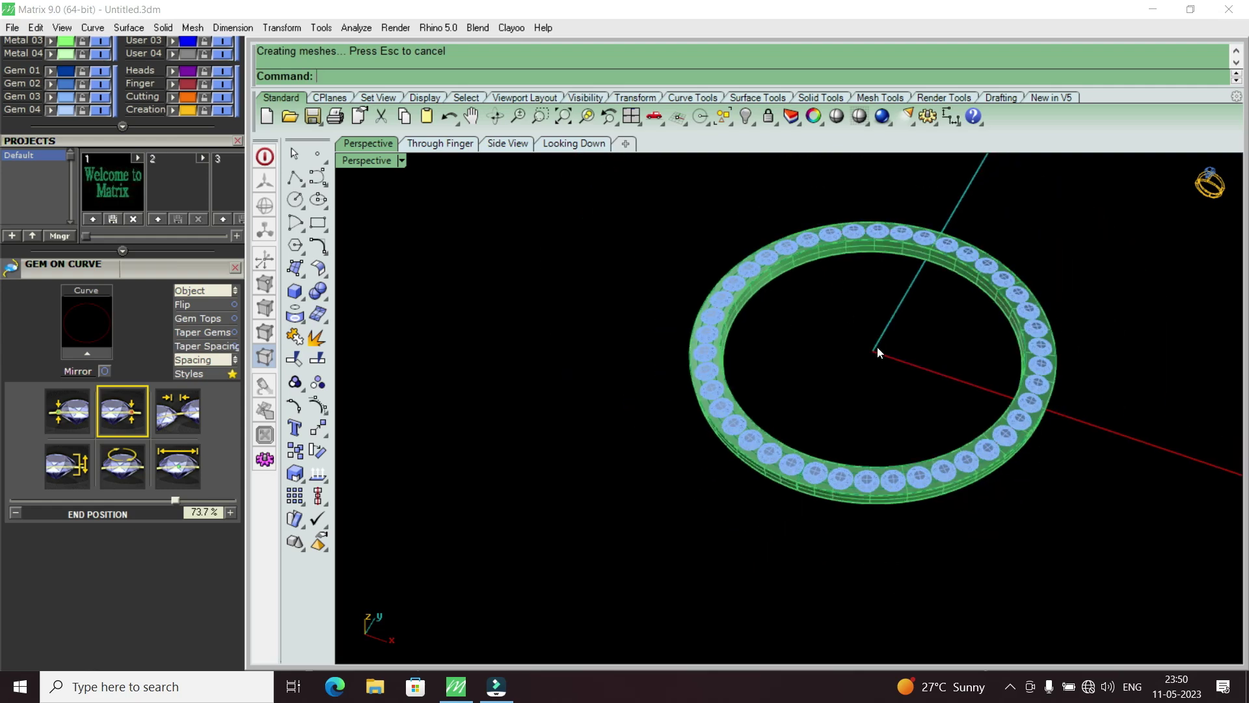
{"action": "scroll", "coordinate": [743, 488], "scroll_direction": "up", "scroll_amount": 3}
{"action": "scroll", "coordinate": [782, 451], "scroll_direction": "up", "scroll_amount": 4}
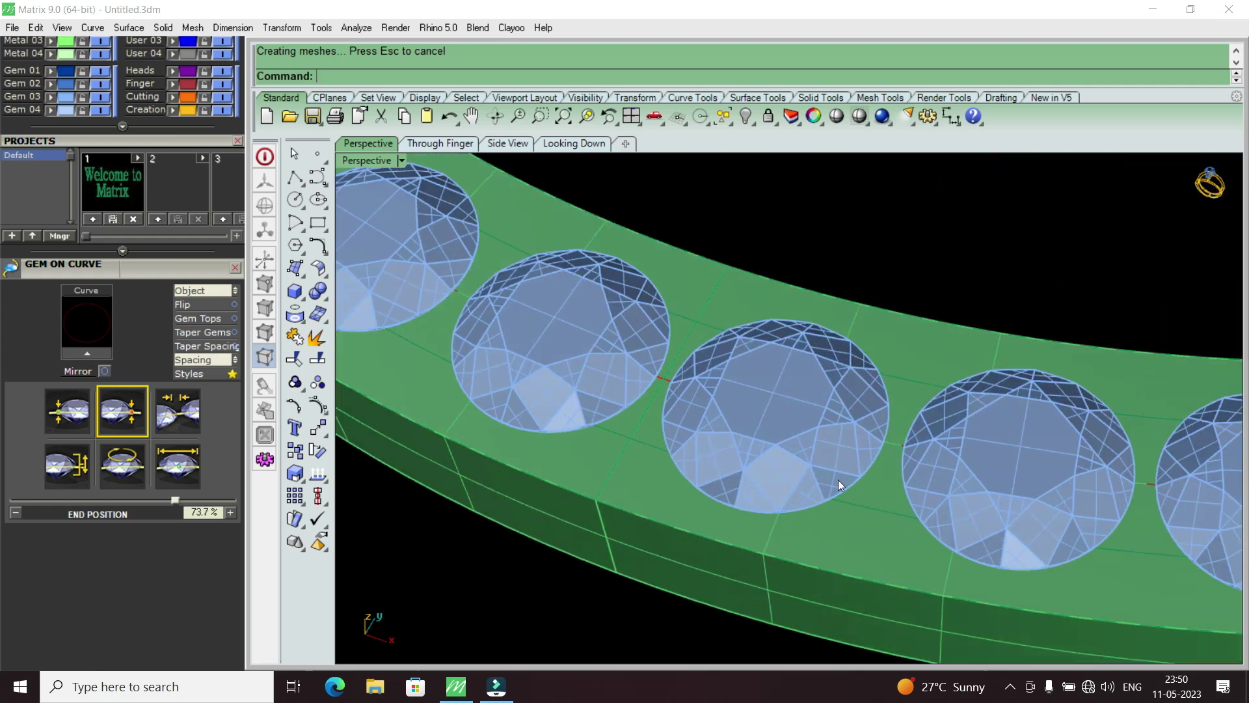
{"action": "scroll", "coordinate": [792, 449], "scroll_direction": "down", "scroll_amount": 2}
{"action": "scroll", "coordinate": [821, 454], "scroll_direction": "up", "scroll_amount": 2}
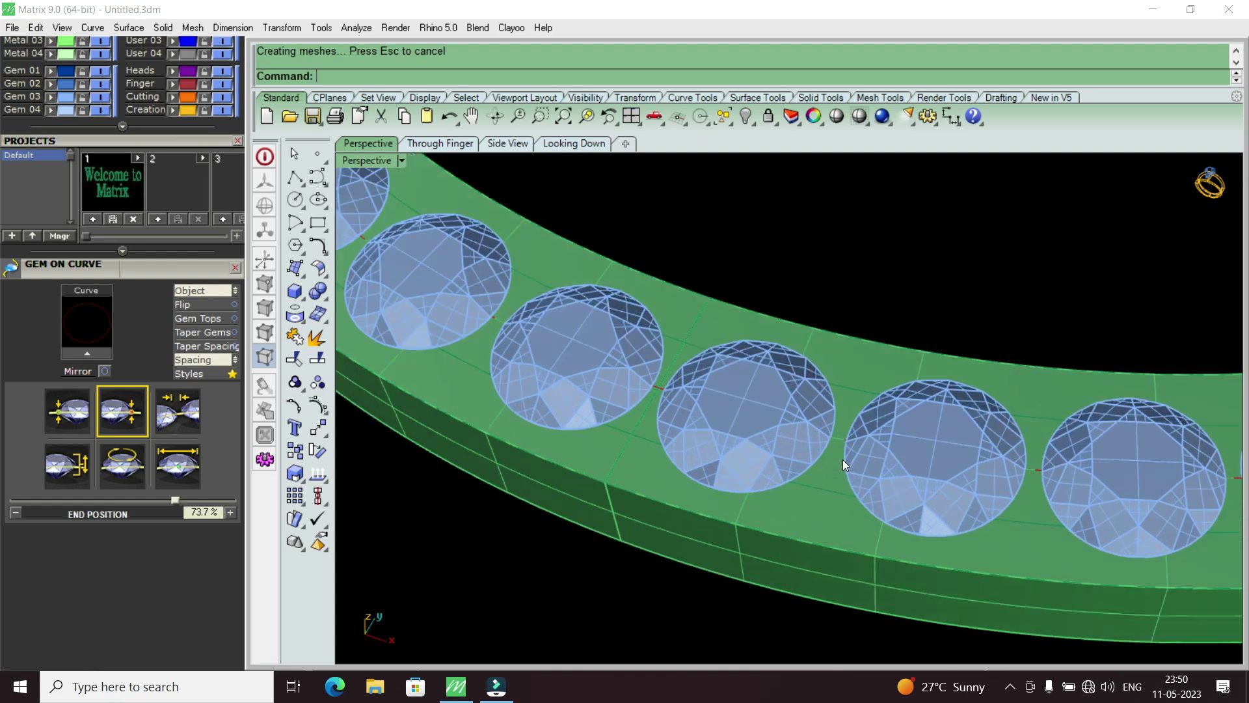
{"action": "scroll", "coordinate": [842, 460], "scroll_direction": "up", "scroll_amount": 3}
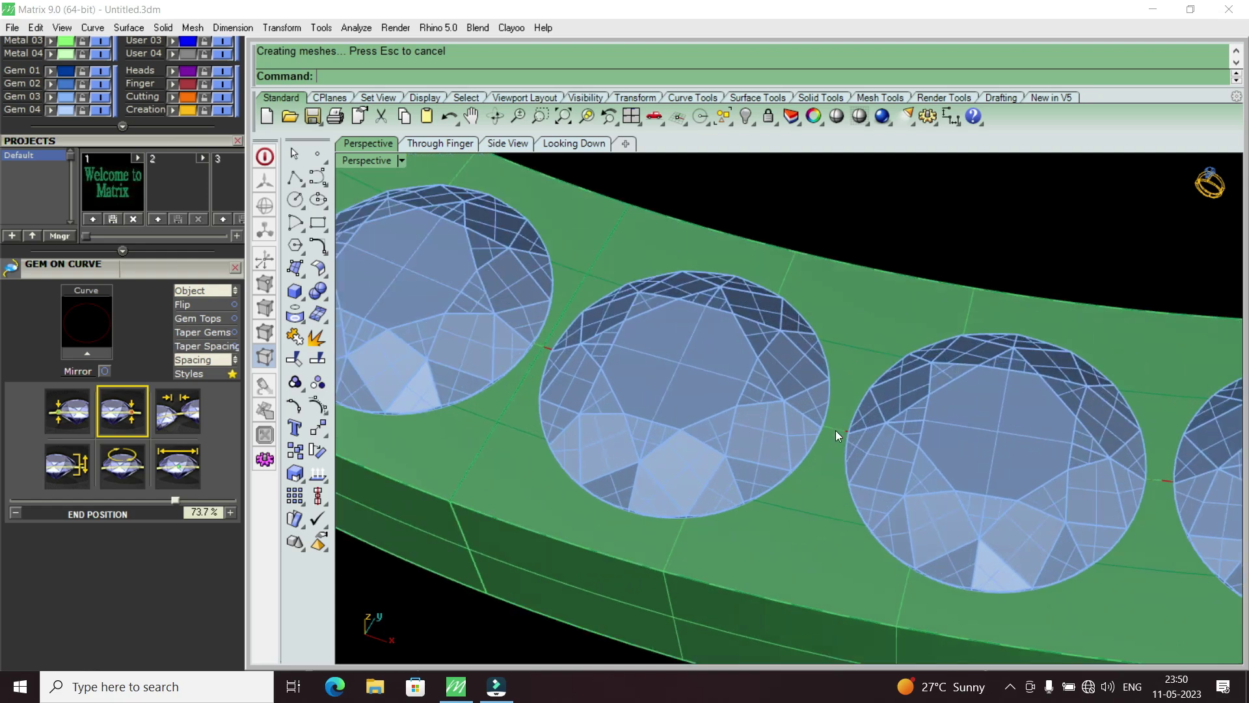
{"action": "scroll", "coordinate": [814, 465], "scroll_direction": "down", "scroll_amount": 3}
{"action": "scroll", "coordinate": [811, 472], "scroll_direction": "up", "scroll_amount": 1}
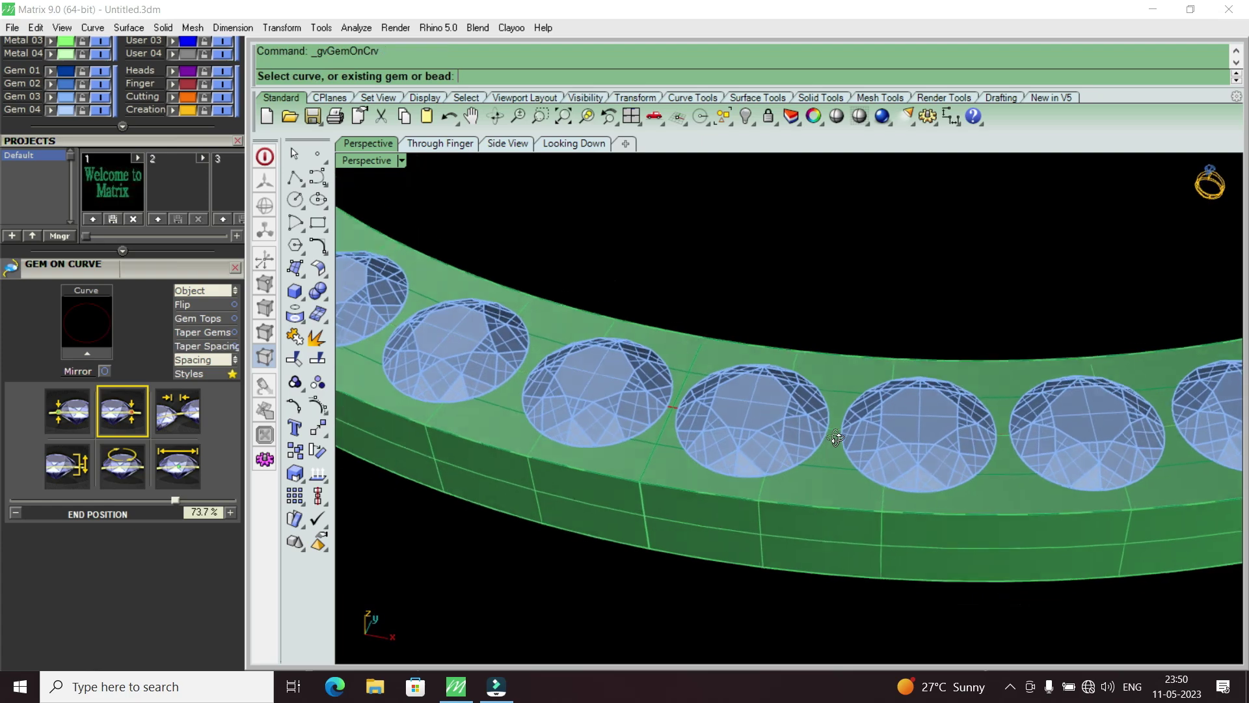
{"action": "scroll", "coordinate": [832, 449], "scroll_direction": "up", "scroll_amount": 3}
{"action": "scroll", "coordinate": [813, 452], "scroll_direction": "down", "scroll_amount": 2}
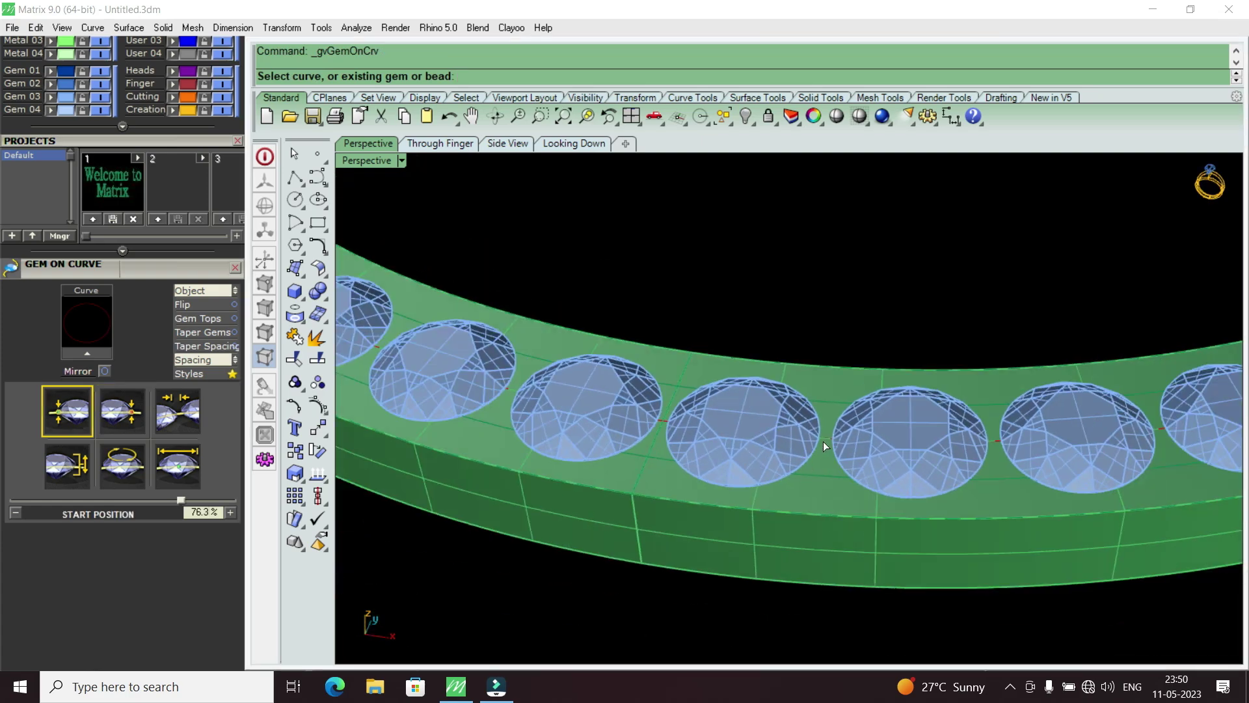
{"action": "scroll", "coordinate": [823, 440], "scroll_direction": "up", "scroll_amount": 2}
{"action": "scroll", "coordinate": [837, 434], "scroll_direction": "down", "scroll_amount": 2}
{"action": "scroll", "coordinate": [833, 410], "scroll_direction": "down", "scroll_amount": 1}
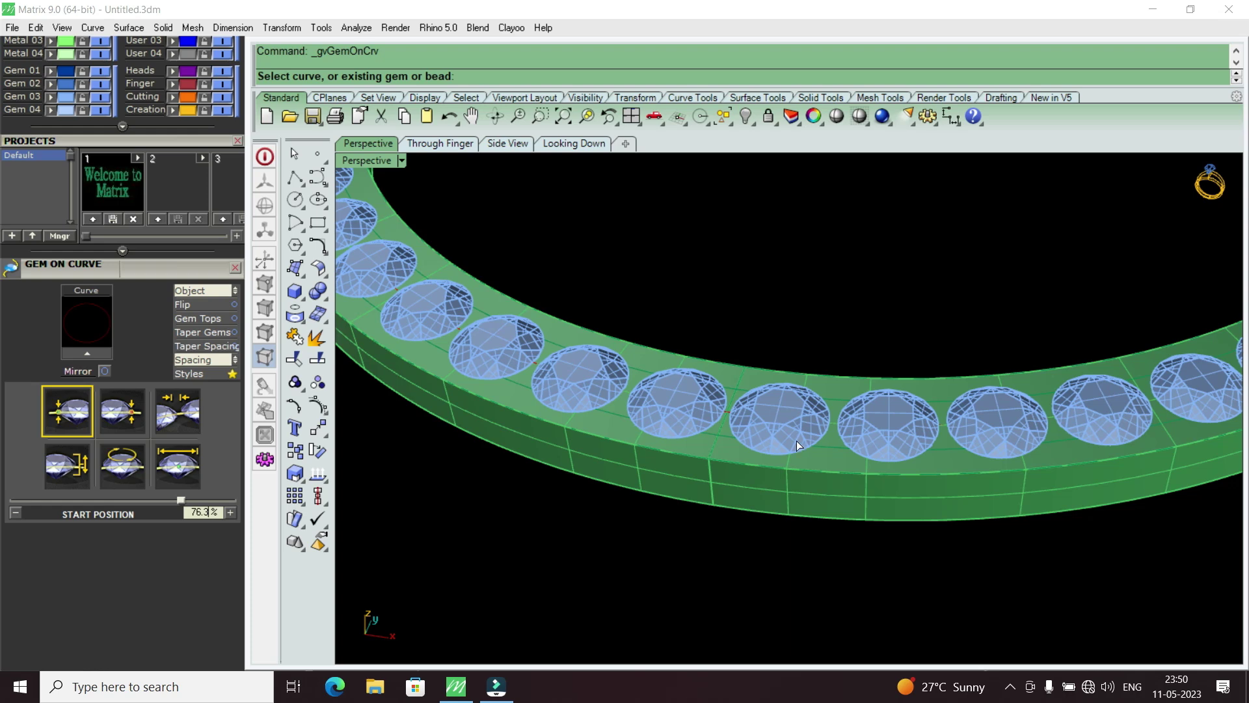
{"action": "scroll", "coordinate": [732, 451], "scroll_direction": "down", "scroll_amount": 2}
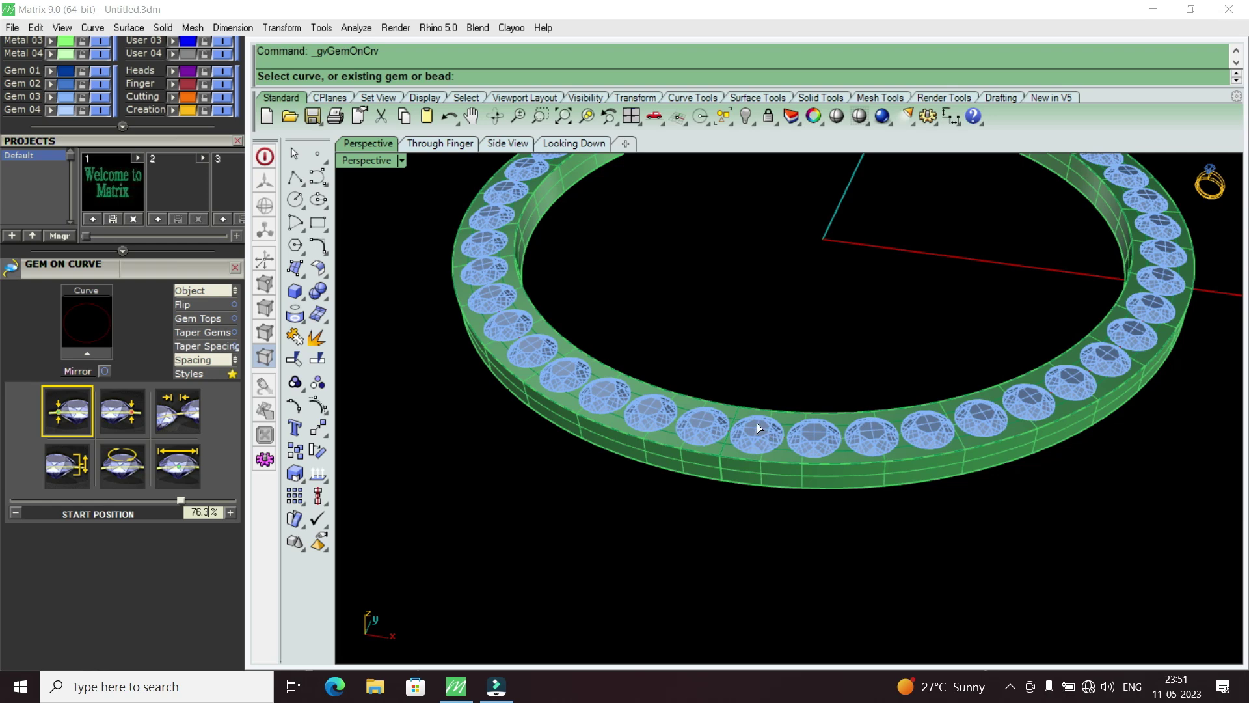
{"action": "scroll", "coordinate": [756, 423], "scroll_direction": "down", "scroll_amount": 2}
{"action": "scroll", "coordinate": [719, 373], "scroll_direction": "down", "scroll_amount": 2}
{"action": "scroll", "coordinate": [694, 353], "scroll_direction": "down", "scroll_amount": 1}
Re-check the gem ring from top-down and angled views, then exit Gem on Curve.
{"action": "right_click_drag", "start_coordinate": [733, 385], "coordinate": [796, 451]}
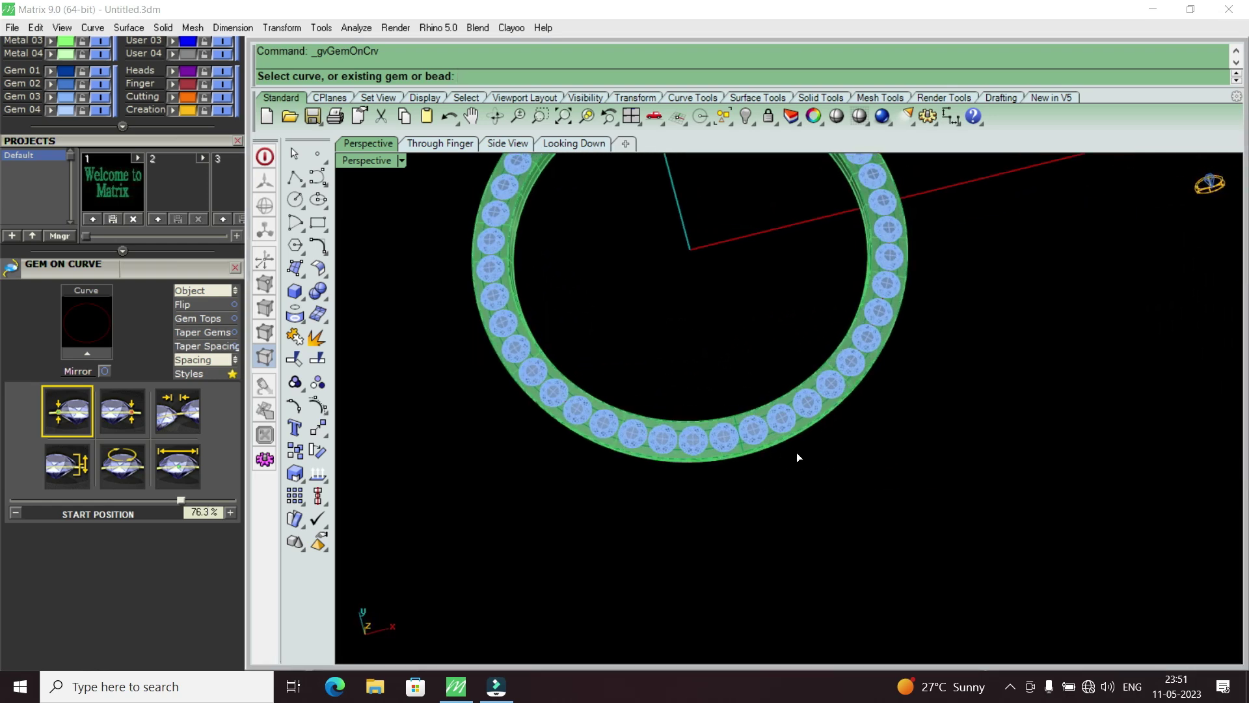
{"action": "scroll", "coordinate": [703, 446], "scroll_direction": "down", "scroll_amount": 2}
{"action": "scroll", "coordinate": [751, 428], "scroll_direction": "up", "scroll_amount": 5}
{"action": "scroll", "coordinate": [755, 448], "scroll_direction": "down", "scroll_amount": 1}
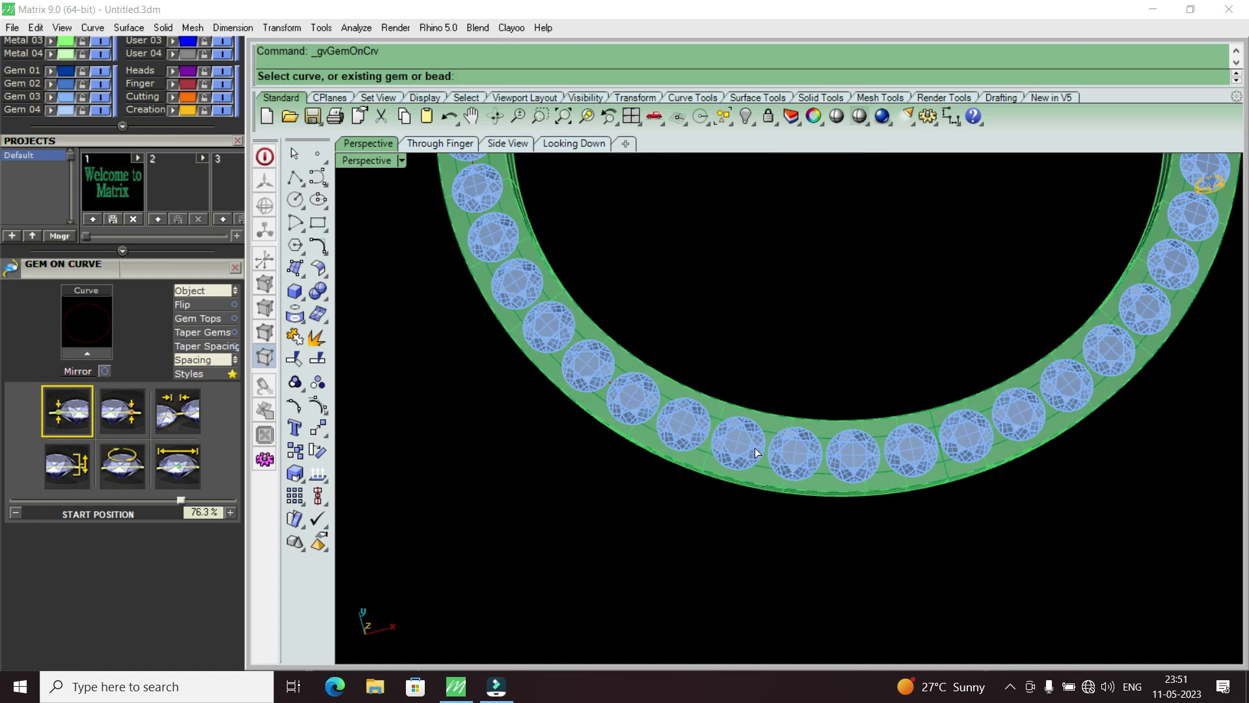
{"action": "scroll", "coordinate": [771, 489], "scroll_direction": "down", "scroll_amount": 2}
{"action": "scroll", "coordinate": [892, 421], "scroll_direction": "down", "scroll_amount": 1}
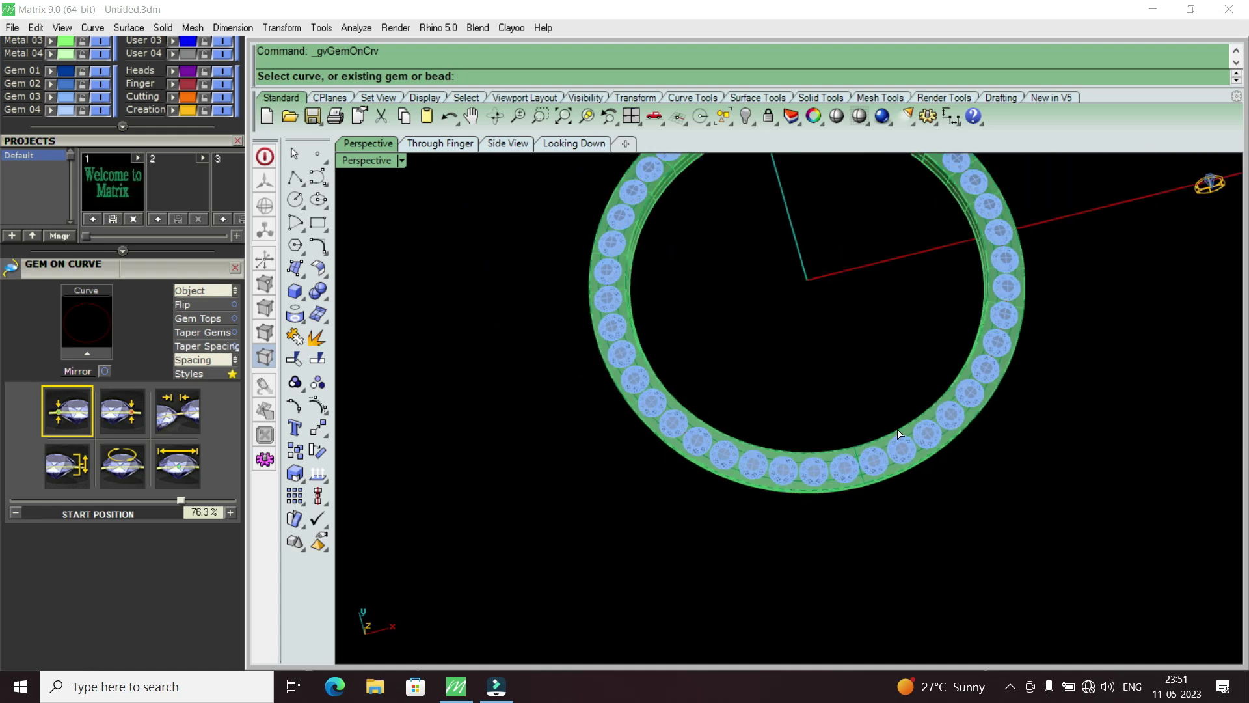
{"action": "scroll", "coordinate": [898, 488], "scroll_direction": "up", "scroll_amount": 1}
{"action": "scroll", "coordinate": [826, 500], "scroll_direction": "down", "scroll_amount": 1}
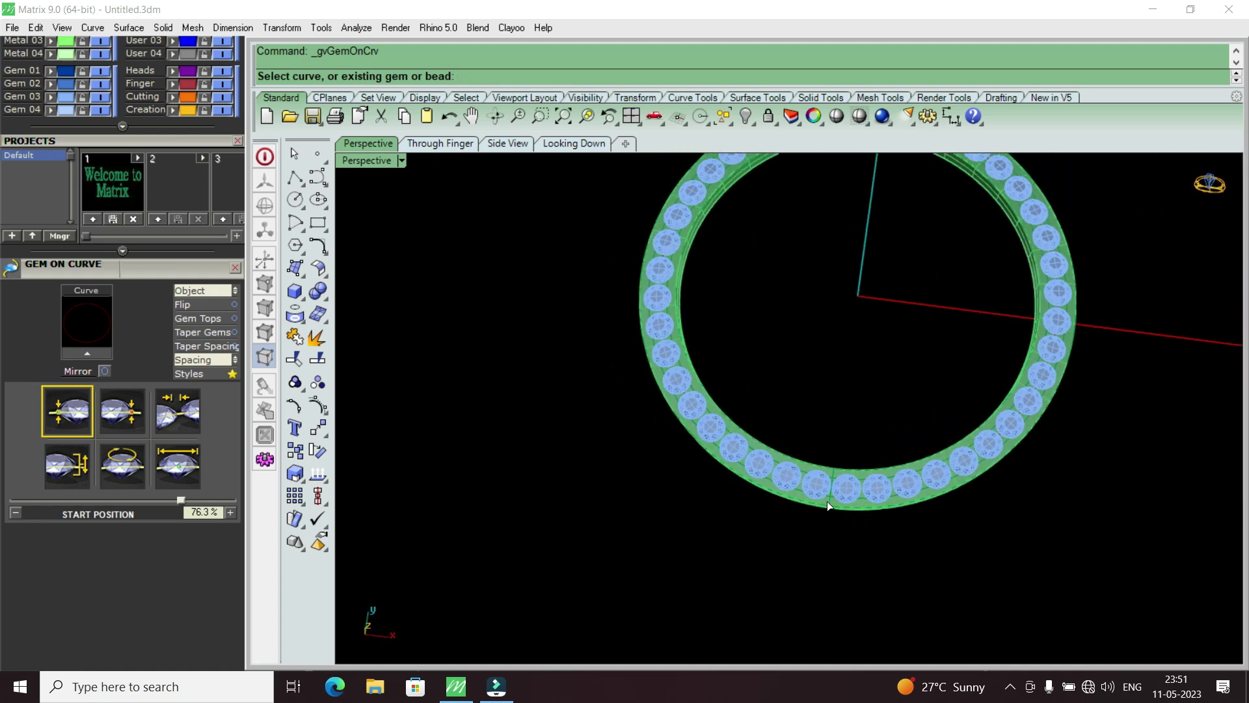
{"action": "scroll", "coordinate": [854, 483], "scroll_direction": "up", "scroll_amount": 3}
{"action": "scroll", "coordinate": [854, 483], "scroll_direction": "up", "scroll_amount": 2}
{"action": "scroll", "coordinate": [854, 483], "scroll_direction": "down", "scroll_amount": 1}
{"action": "scroll", "coordinate": [810, 537], "scroll_direction": "down", "scroll_amount": 2}
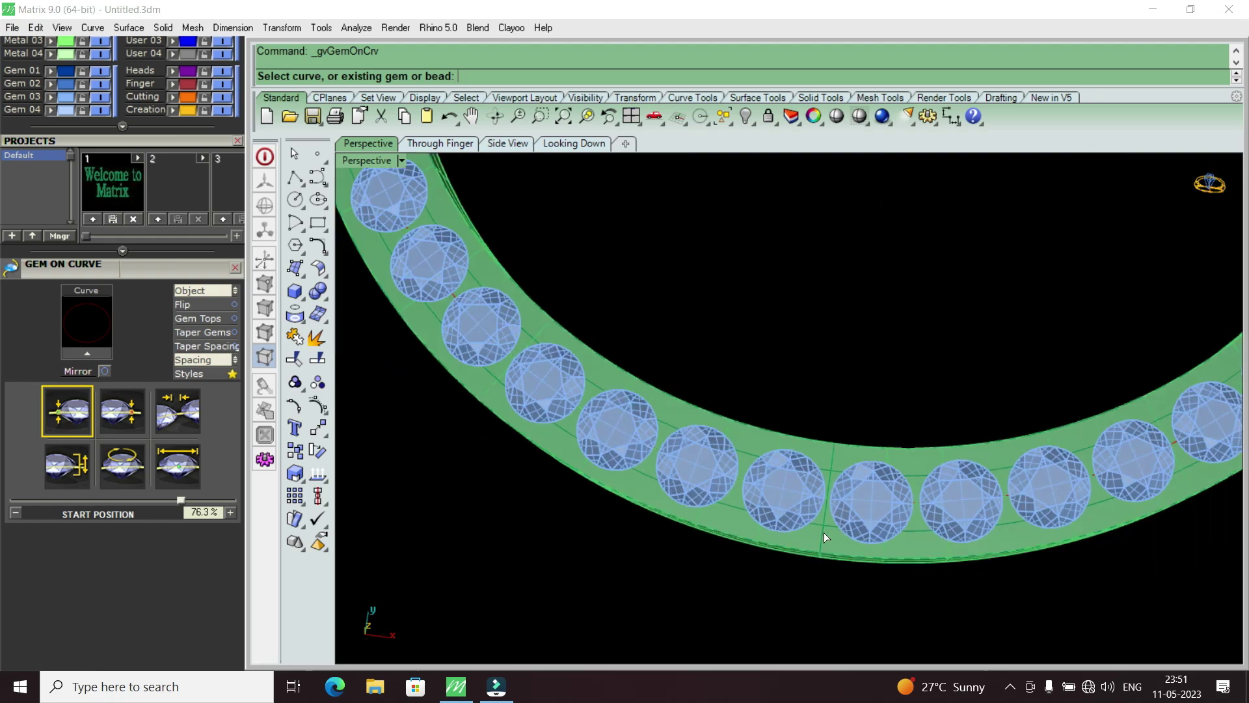
{"action": "mouse_move", "coordinate": [823, 532]}
{"action": "right_mouse_down"}
{"action": "mouse_move", "coordinate": [836, 459]}
{"action": "mouse_move", "coordinate": [827, 537]}
{"action": "right_mouse_up"}
{"action": "scroll", "coordinate": [836, 459], "scroll_direction": "up", "scroll_amount": 1}
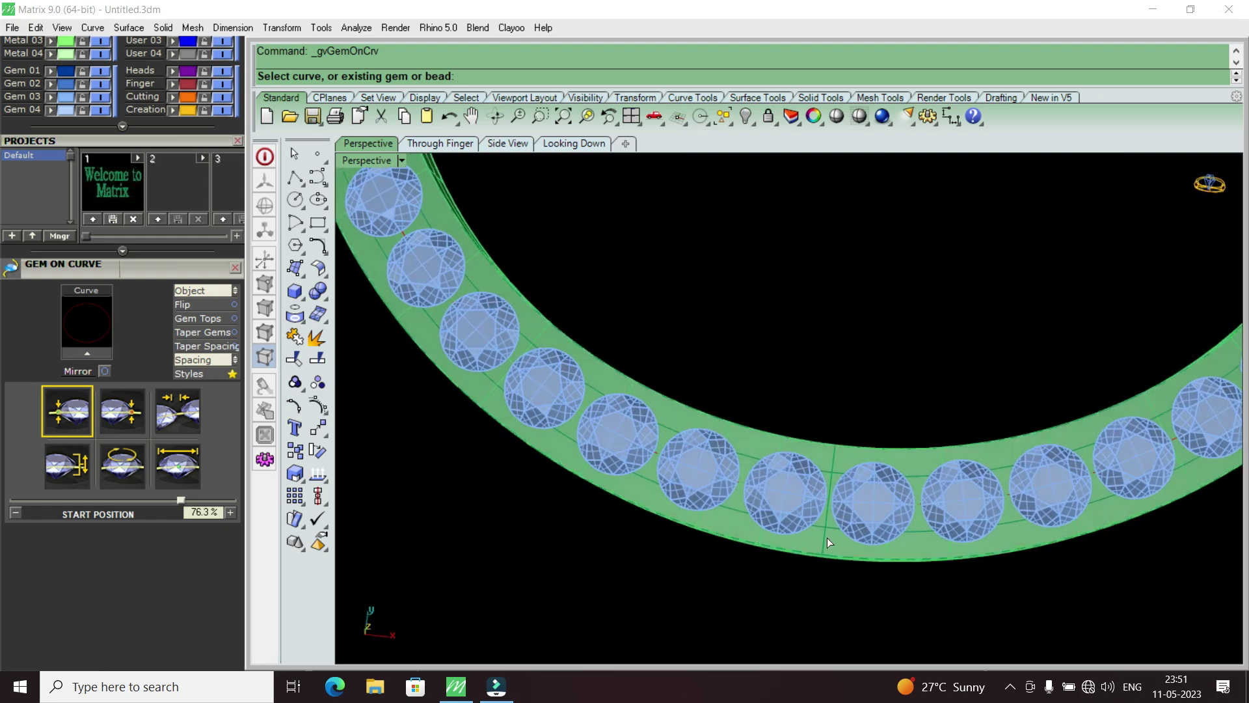
{"action": "scroll", "coordinate": [825, 529], "scroll_direction": "up", "scroll_amount": 2}
{"action": "key", "text": "Escape"}
{"action": "scroll", "coordinate": [822, 530], "scroll_direction": "up", "scroll_amount": 1}
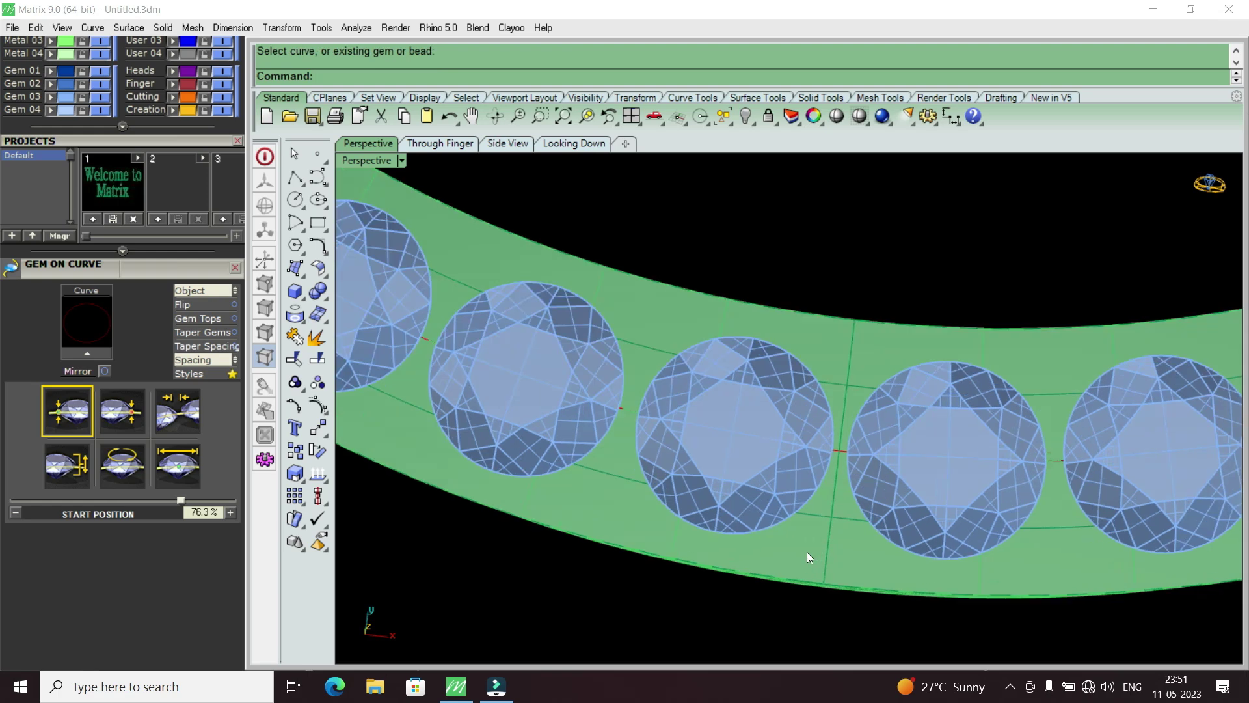
Start Prong on Surface on the band and set the prong drop to 0.3 mm.
{"action": "left_click", "coordinate": [797, 551]}
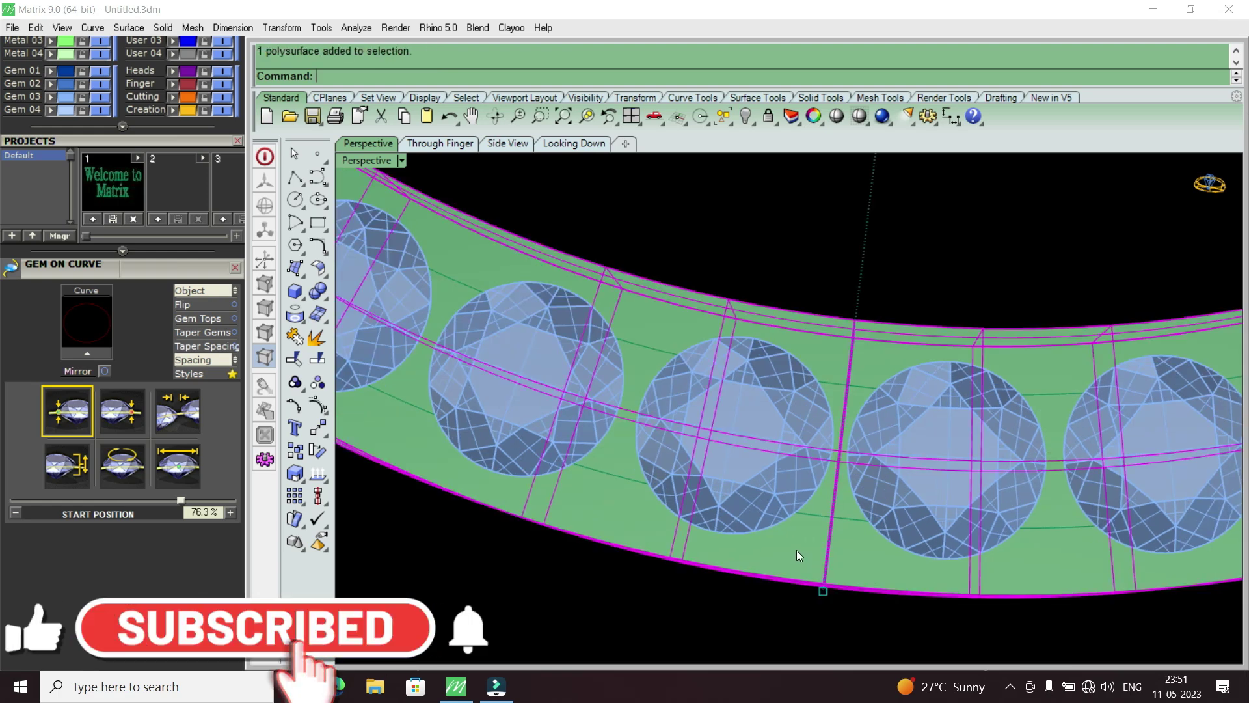
{"action": "key", "text": "F6"}
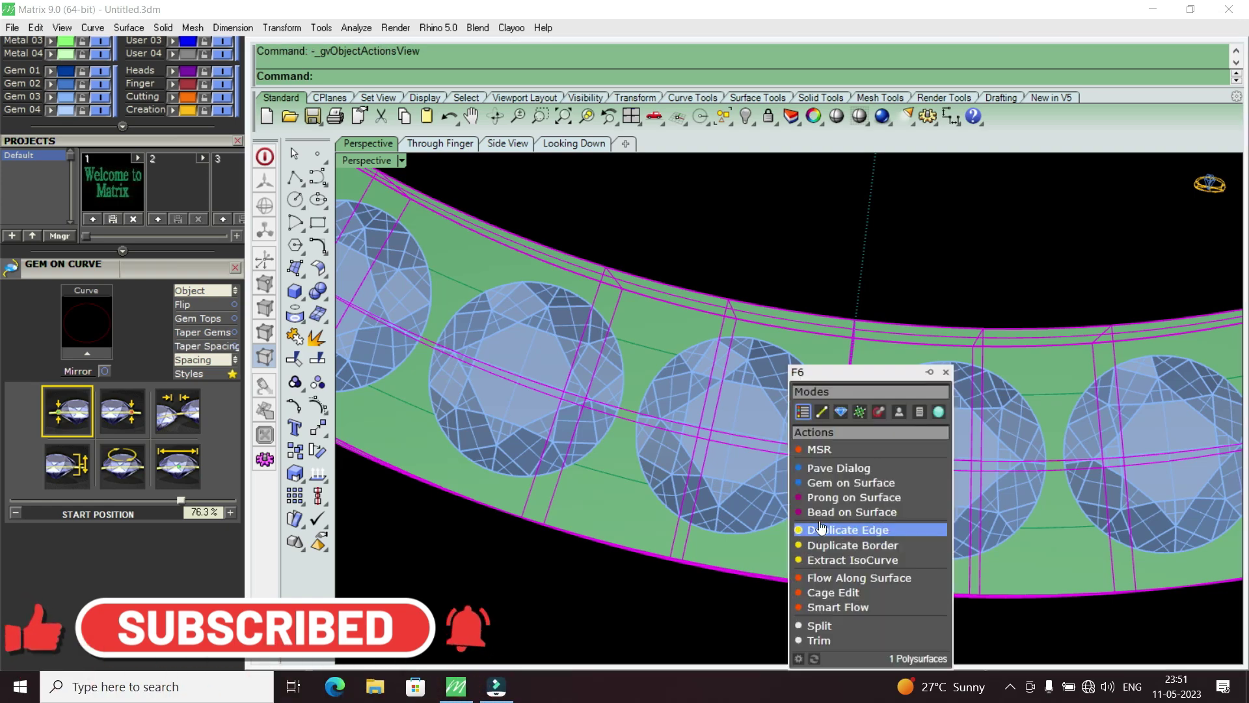
{"action": "left_click", "coordinate": [837, 497]}
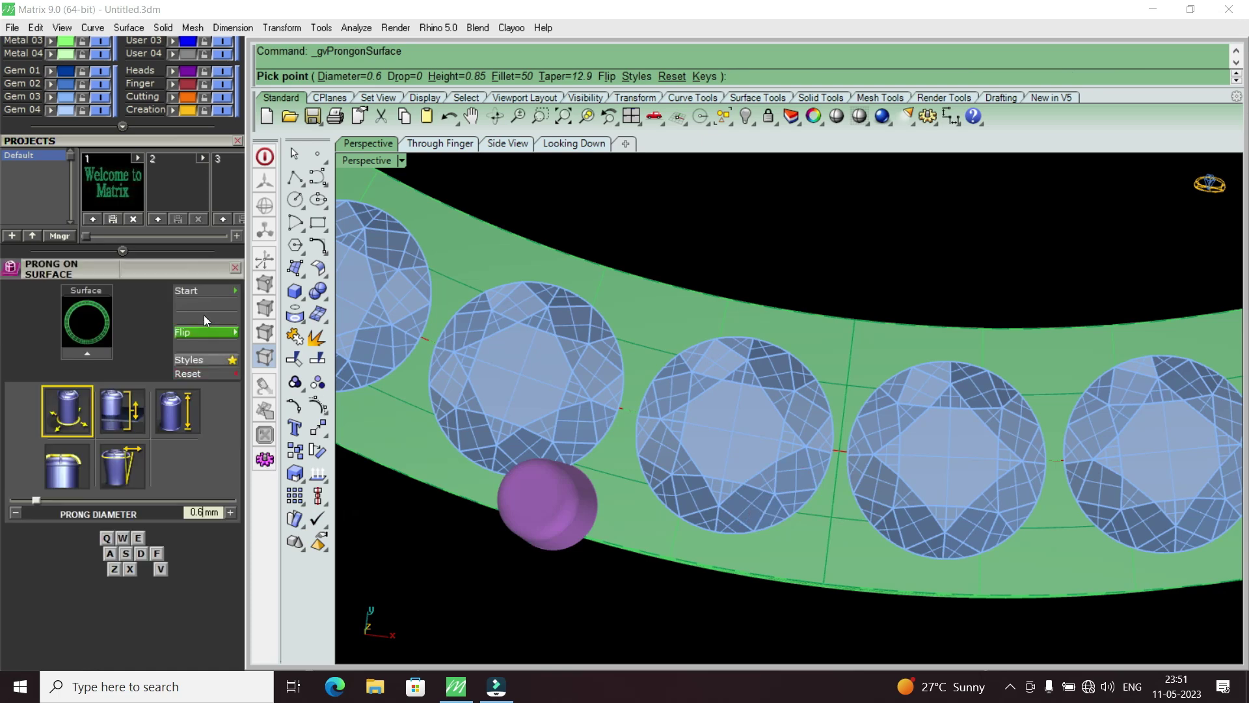
{"action": "left_click", "coordinate": [126, 416]}
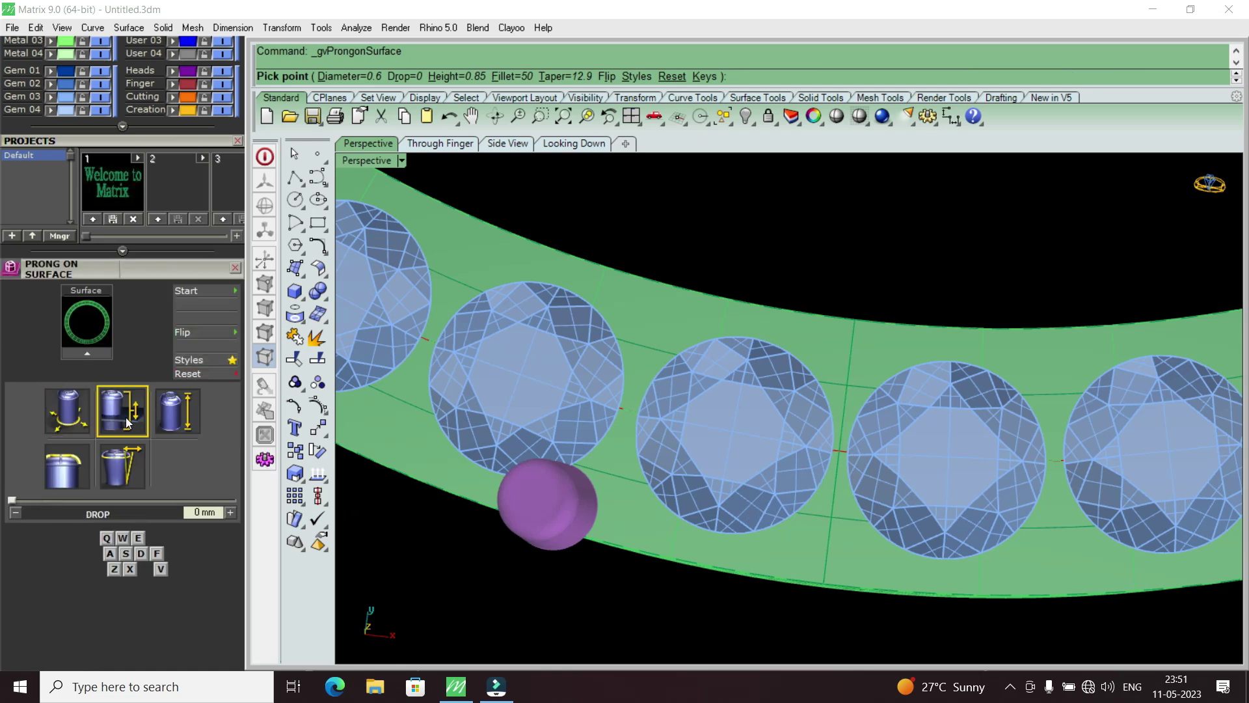
{"action": "double_click", "coordinate": [204, 512]}
{"action": "type", "text": "0.3"}
{"action": "key", "text": "Return"}
Set the prong size to 0.65 mm and the prong taper to 0.
{"action": "left_click", "coordinate": [186, 414]}
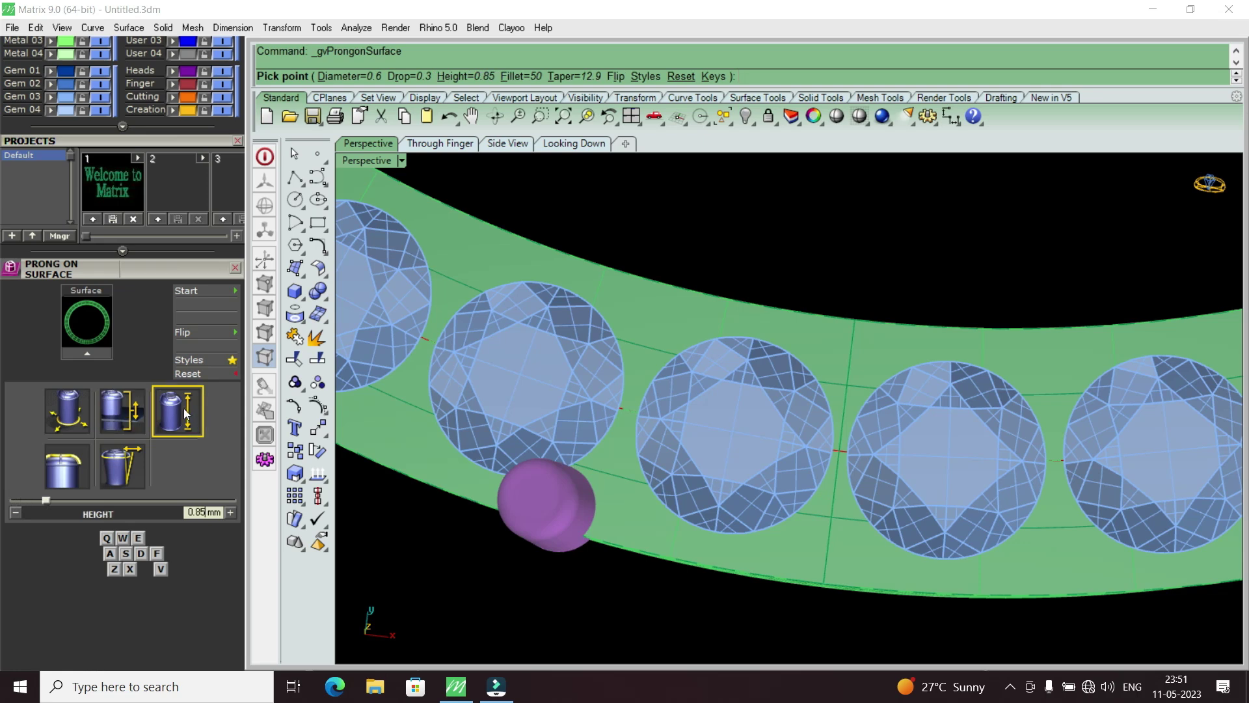
{"action": "key", "text": "BackSpace"}
{"action": "key", "text": "BackSpace"}
{"action": "type", "text": "6"}
{"action": "type", "text": "5"}
{"action": "key", "text": "Return"}
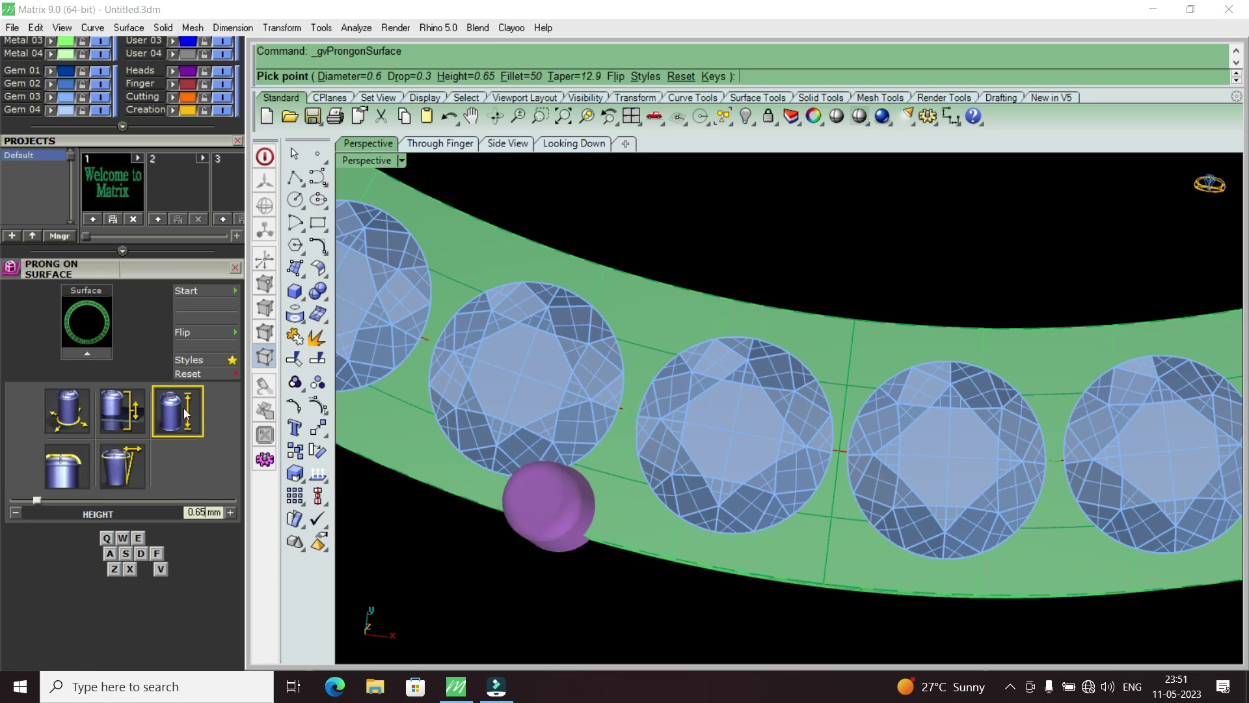
{"action": "left_click", "coordinate": [114, 462]}
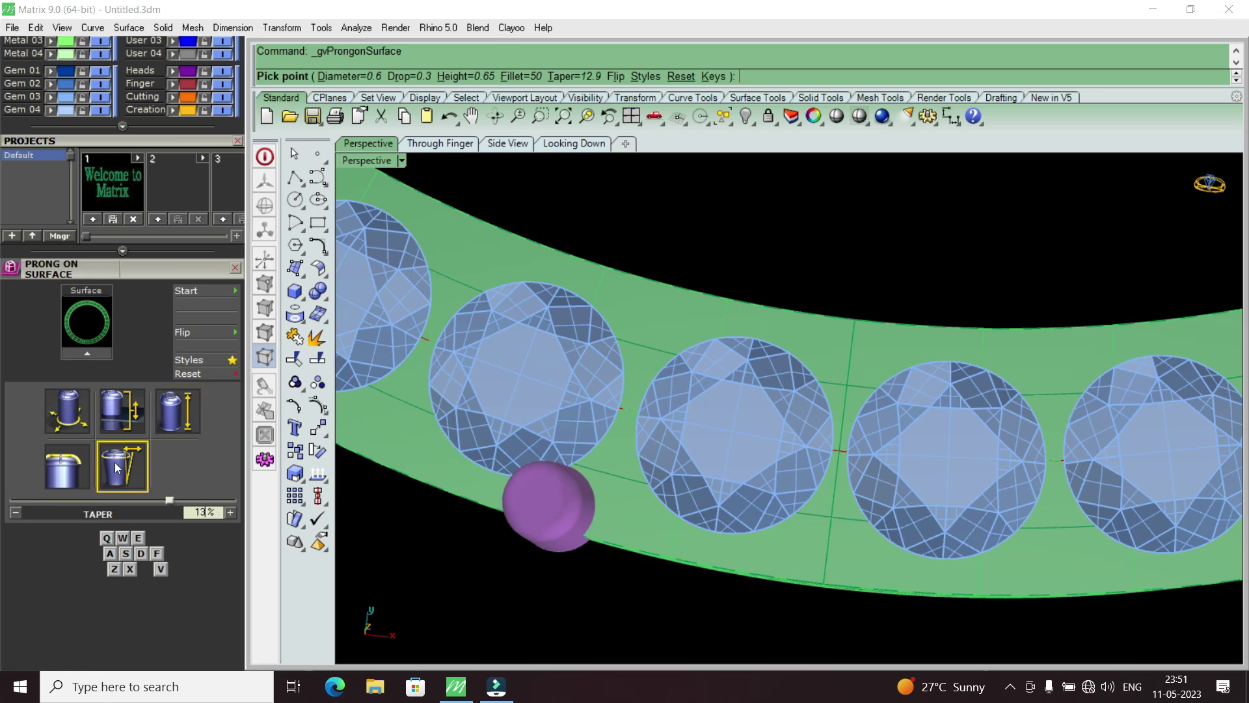
{"action": "key", "text": "BackSpace"}
{"action": "key", "text": "BackSpace"}
{"action": "type", "text": "0"}
{"action": "key", "text": "Return"}
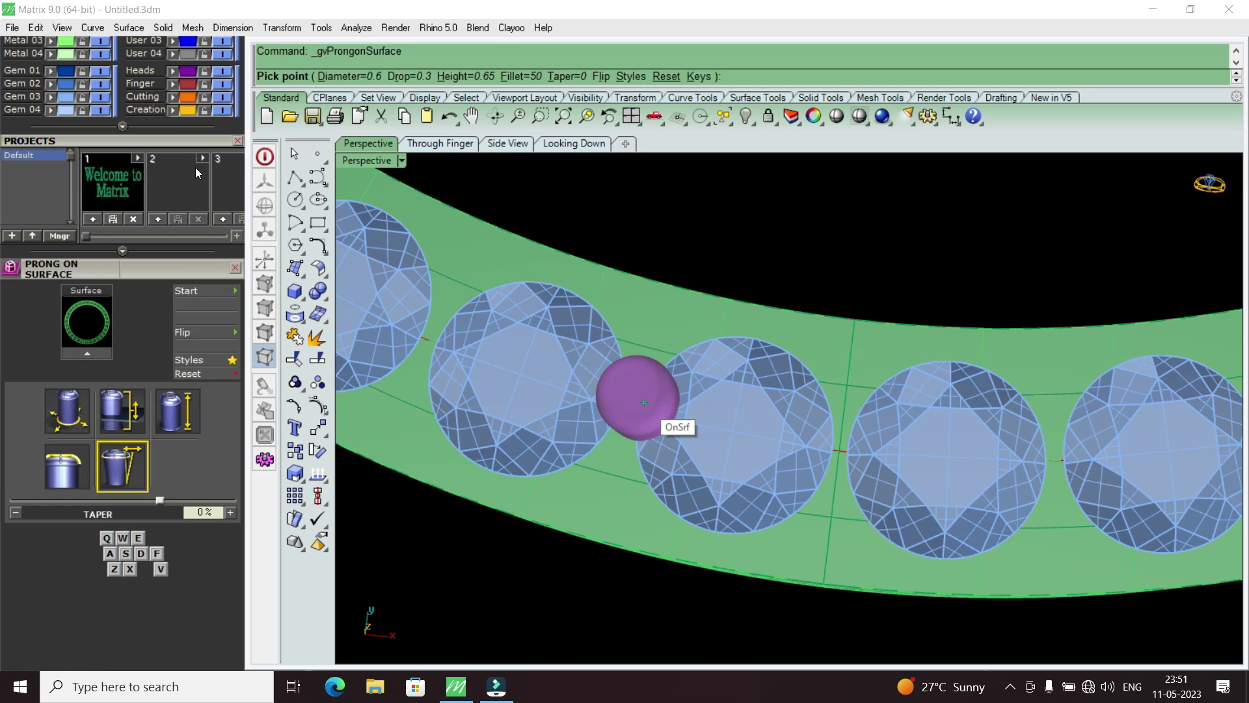
Open the round gem in block editing to inspect it, then leave block editing.
{"action": "mouse_move", "coordinate": [195, 141]}
{"action": "left_mouse_down"}
{"action": "mouse_move", "coordinate": [197, 459]}
{"action": "mouse_move", "coordinate": [220, 538]}
{"action": "mouse_move", "coordinate": [209, 529]}
{"action": "left_mouse_up"}
{"action": "scroll", "coordinate": [806, 507], "scroll_direction": "down", "scroll_amount": 2}
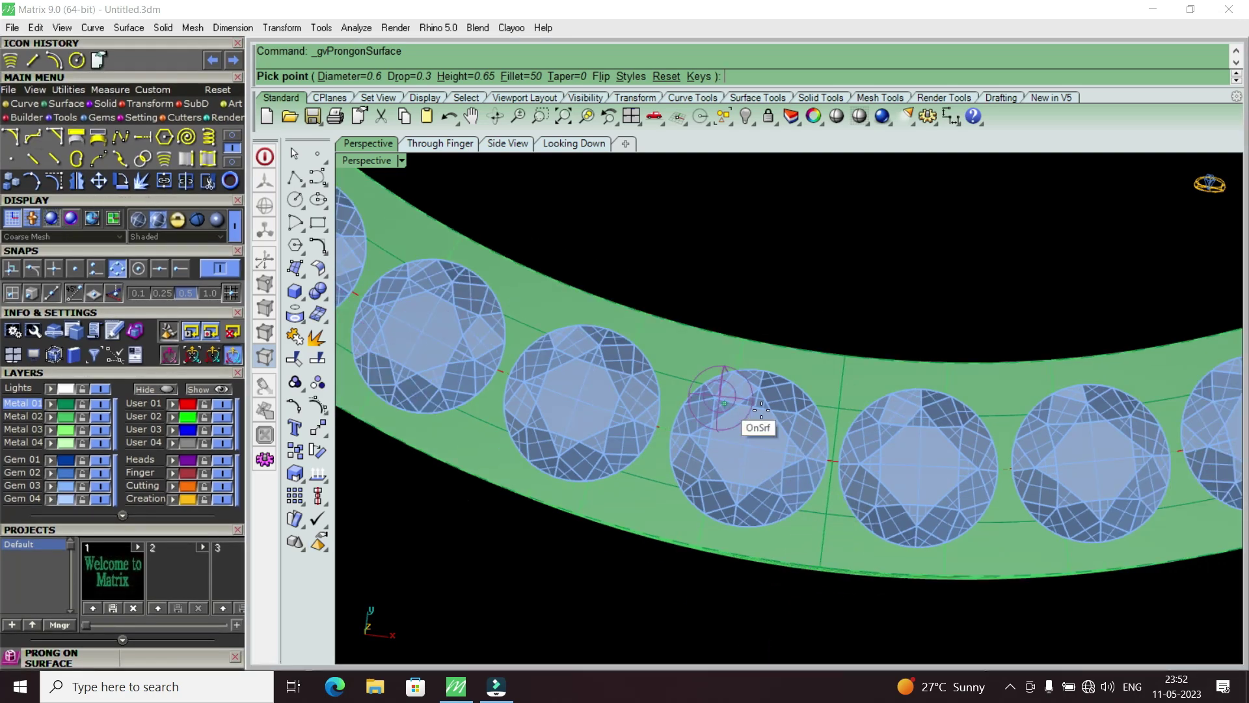
{"action": "scroll", "coordinate": [833, 429], "scroll_direction": "down", "scroll_amount": 2}
{"action": "scroll", "coordinate": [833, 429], "scroll_direction": "up", "scroll_amount": 2}
{"action": "left_click", "coordinate": [822, 416]}
{"action": "double_click", "coordinate": [821, 415]}
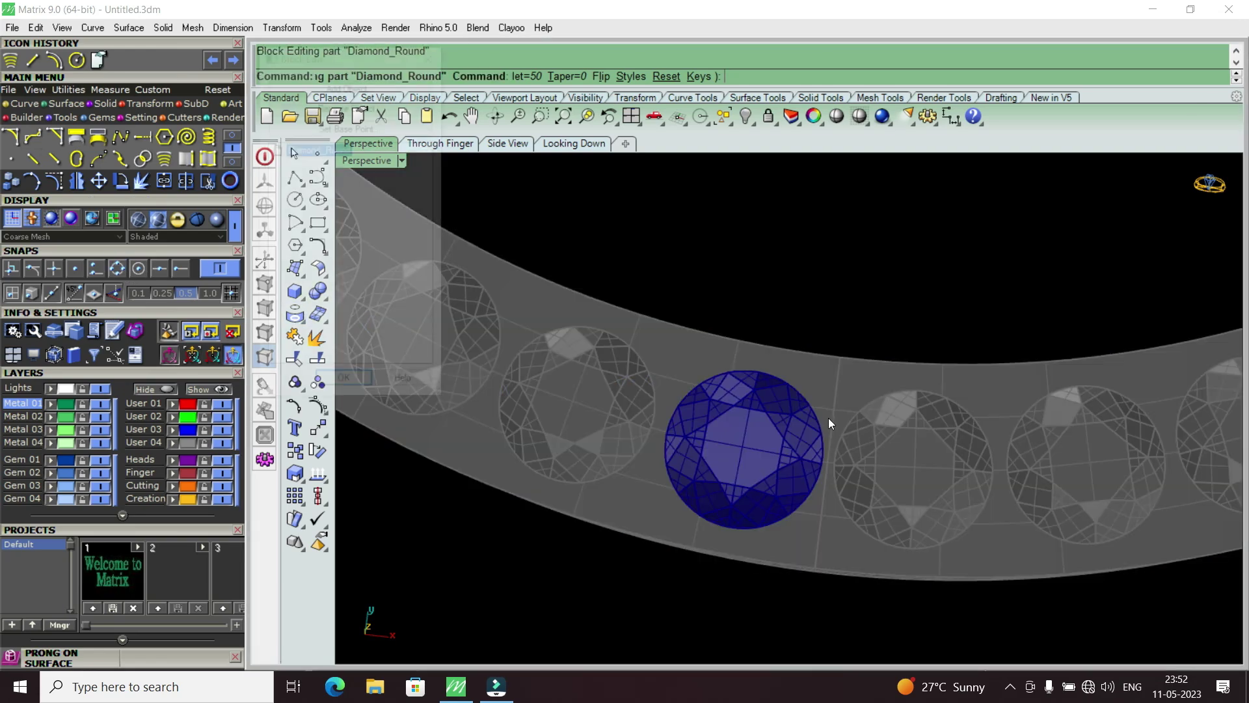
{"action": "left_click", "coordinate": [428, 57]}
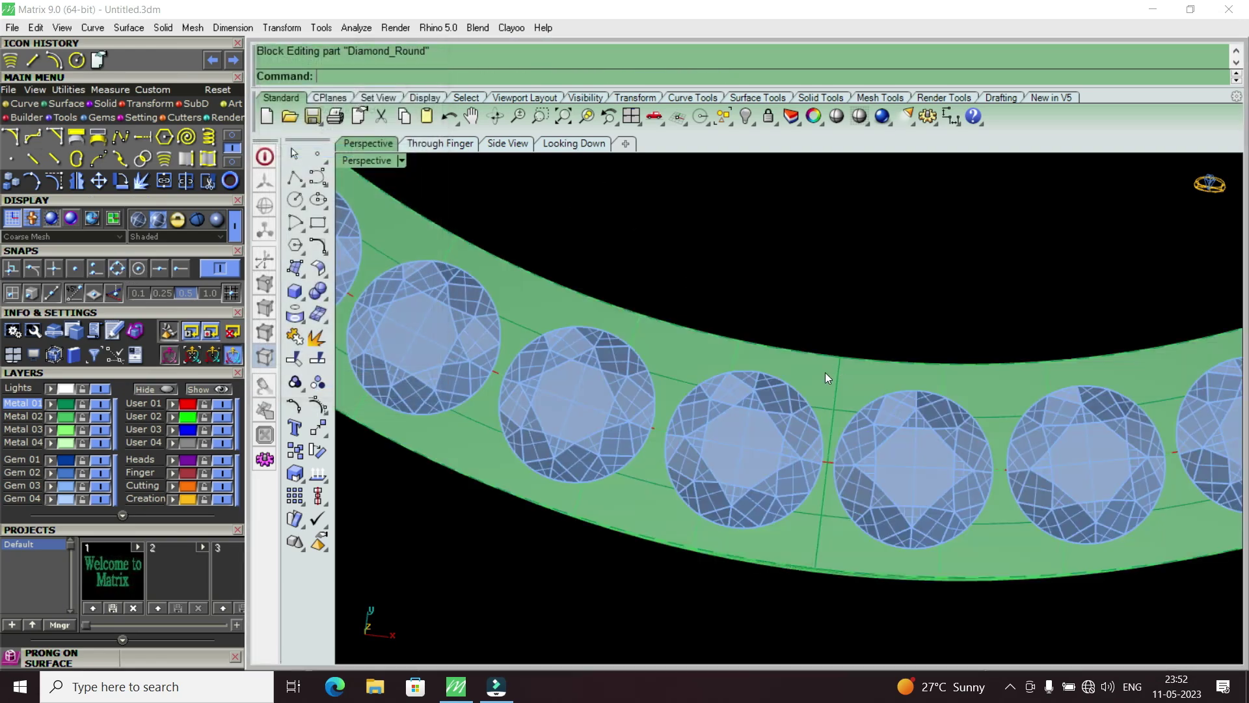
{"action": "scroll", "coordinate": [824, 381], "scroll_direction": "up", "scroll_amount": 3}
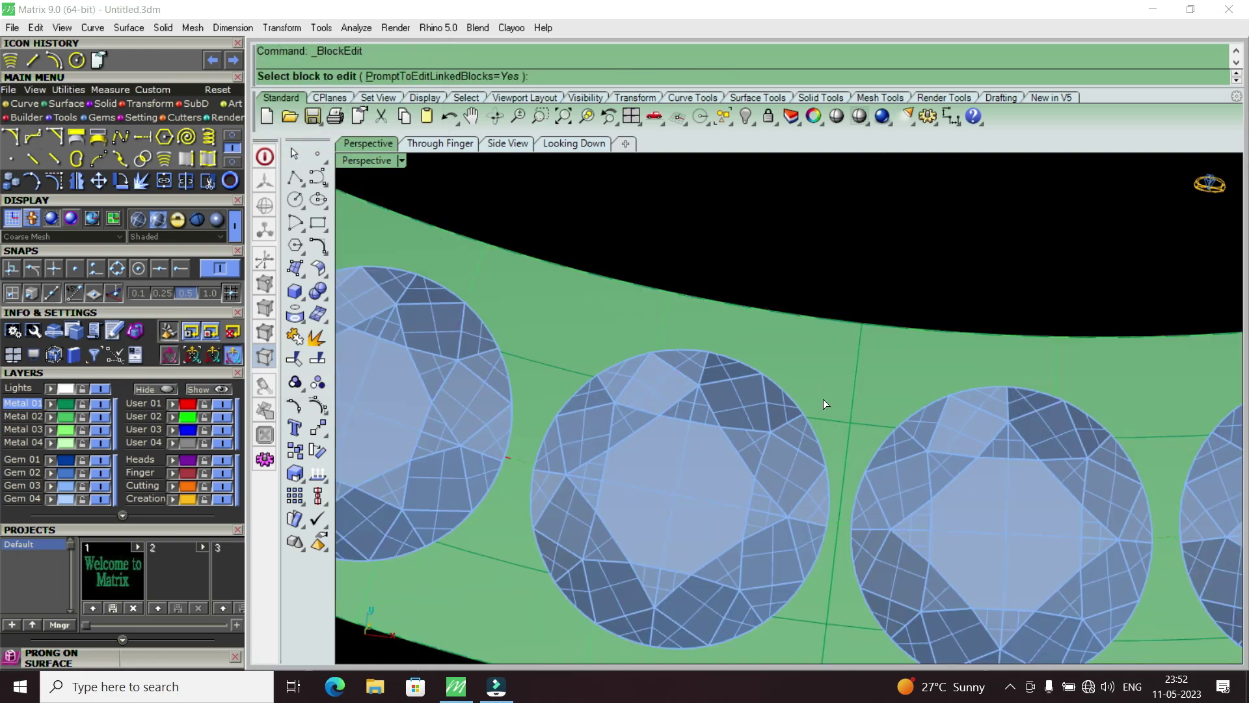
{"action": "scroll", "coordinate": [815, 390], "scroll_direction": "down", "scroll_amount": 2}
{"action": "scroll", "coordinate": [824, 380], "scroll_direction": "up", "scroll_amount": 2}
{"action": "key", "text": "Escape"}
Restart Prong on Surface on the band and tilt the view to show its thickness.
{"action": "left_click", "coordinate": [824, 381]}
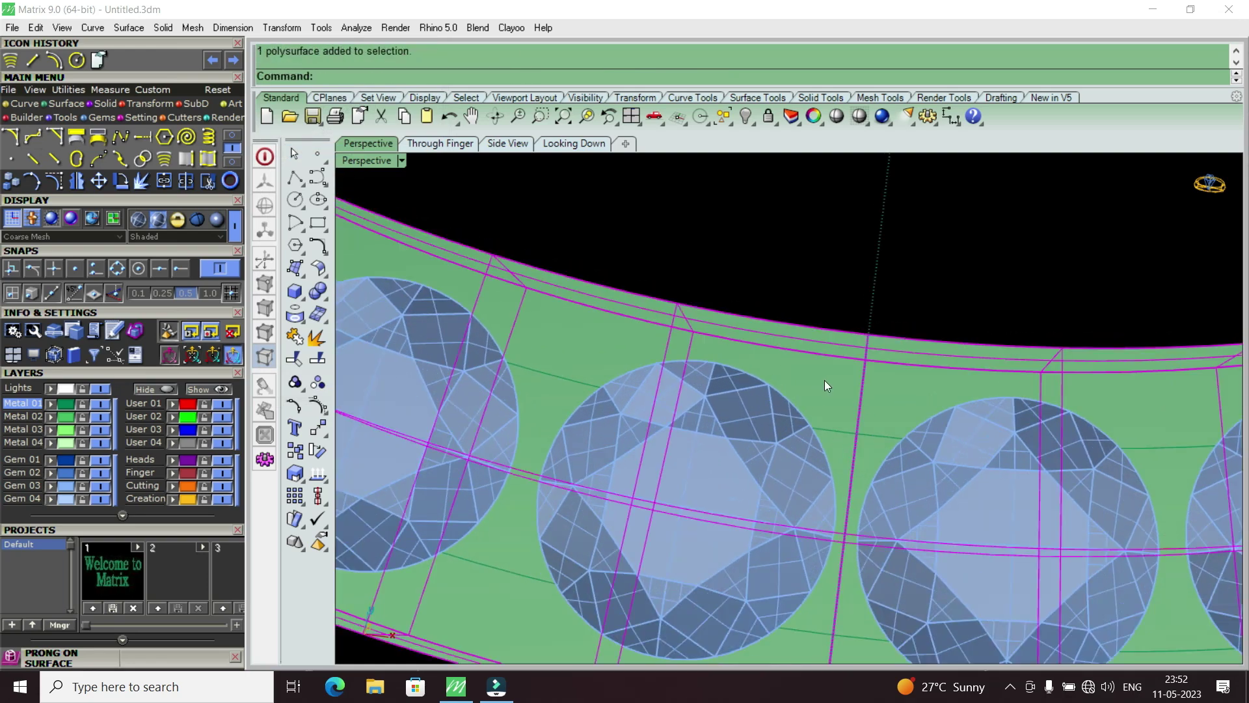
{"action": "key", "text": "F6"}
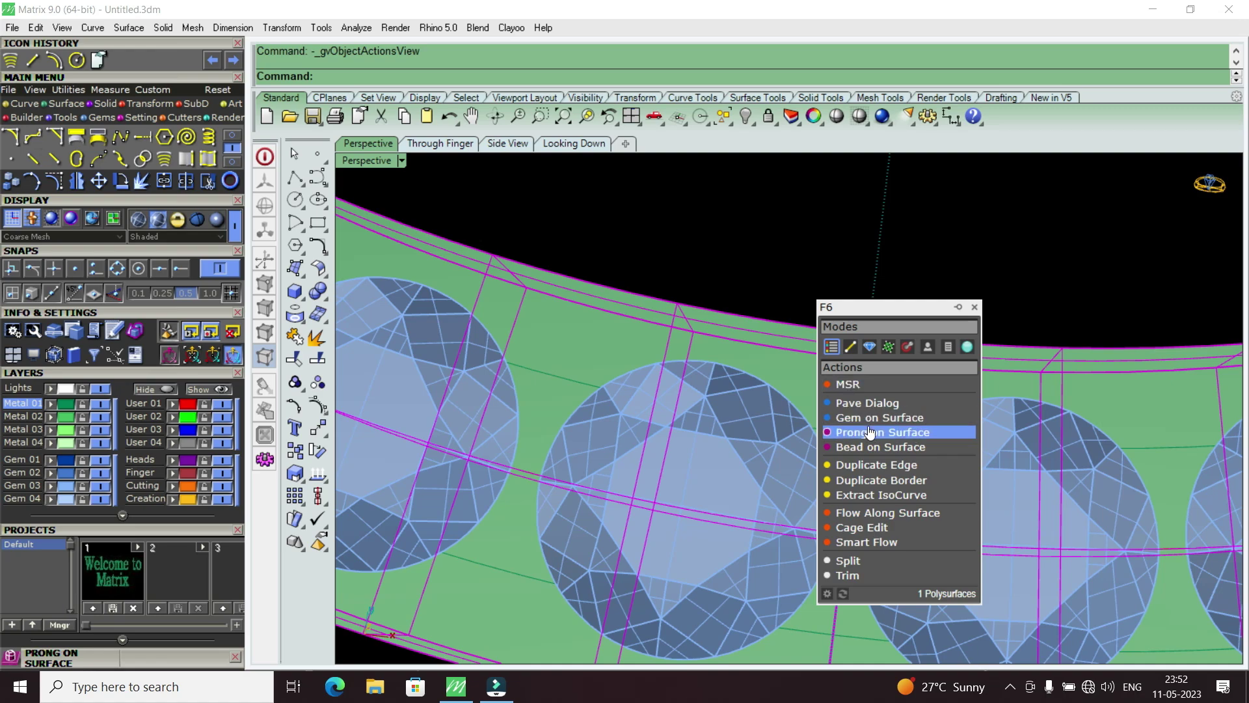
{"action": "left_click", "coordinate": [870, 432]}
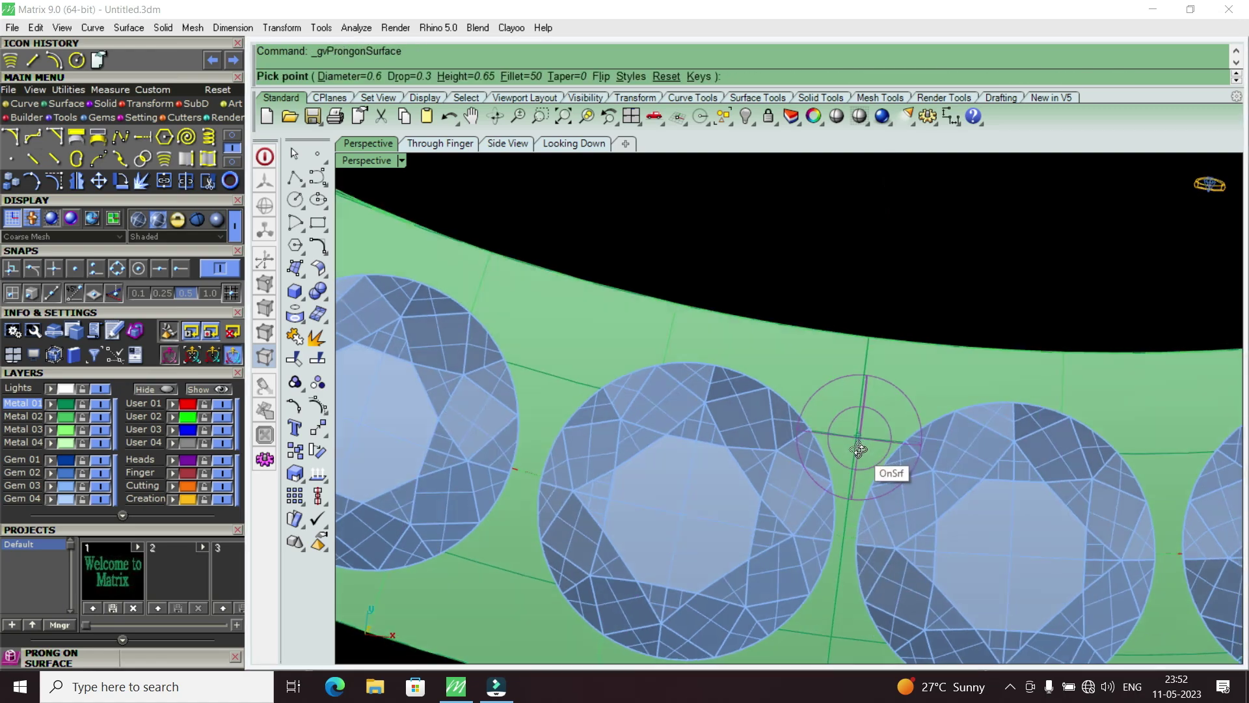
{"action": "scroll", "coordinate": [858, 446], "scroll_direction": "up", "scroll_amount": 2}
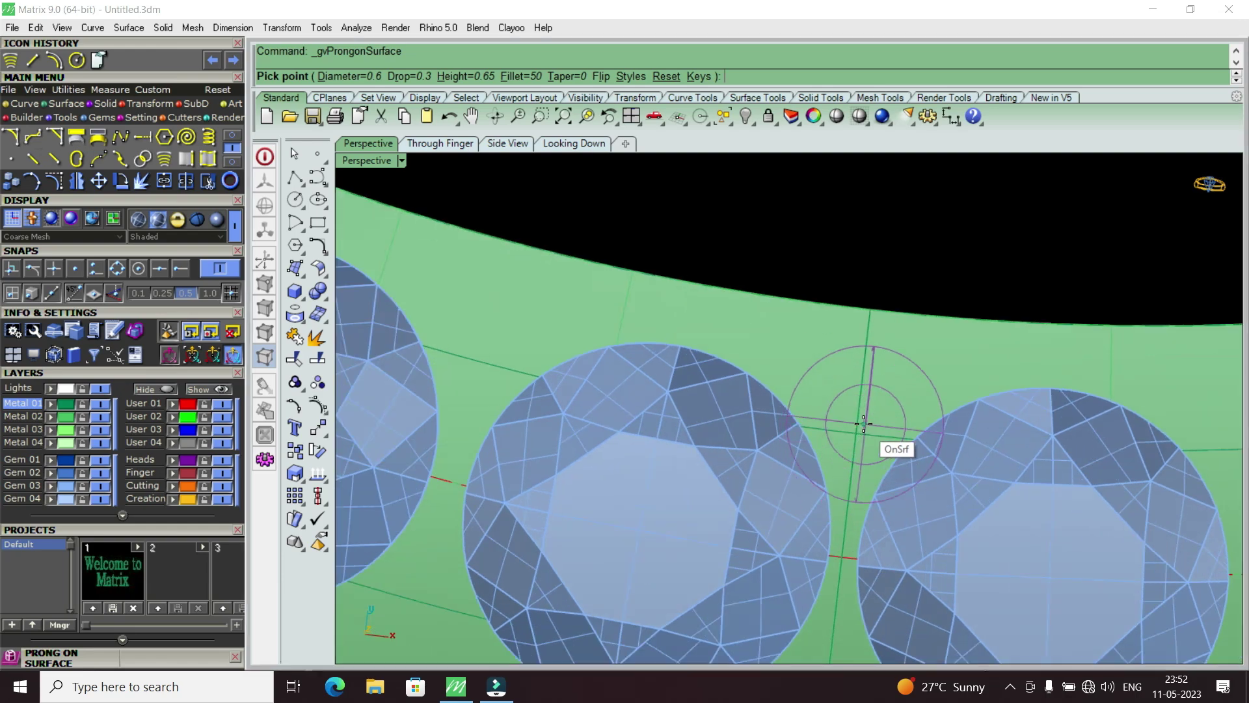
{"action": "right_click_drag", "start_coordinate": [858, 447], "coordinate": [859, 435]}
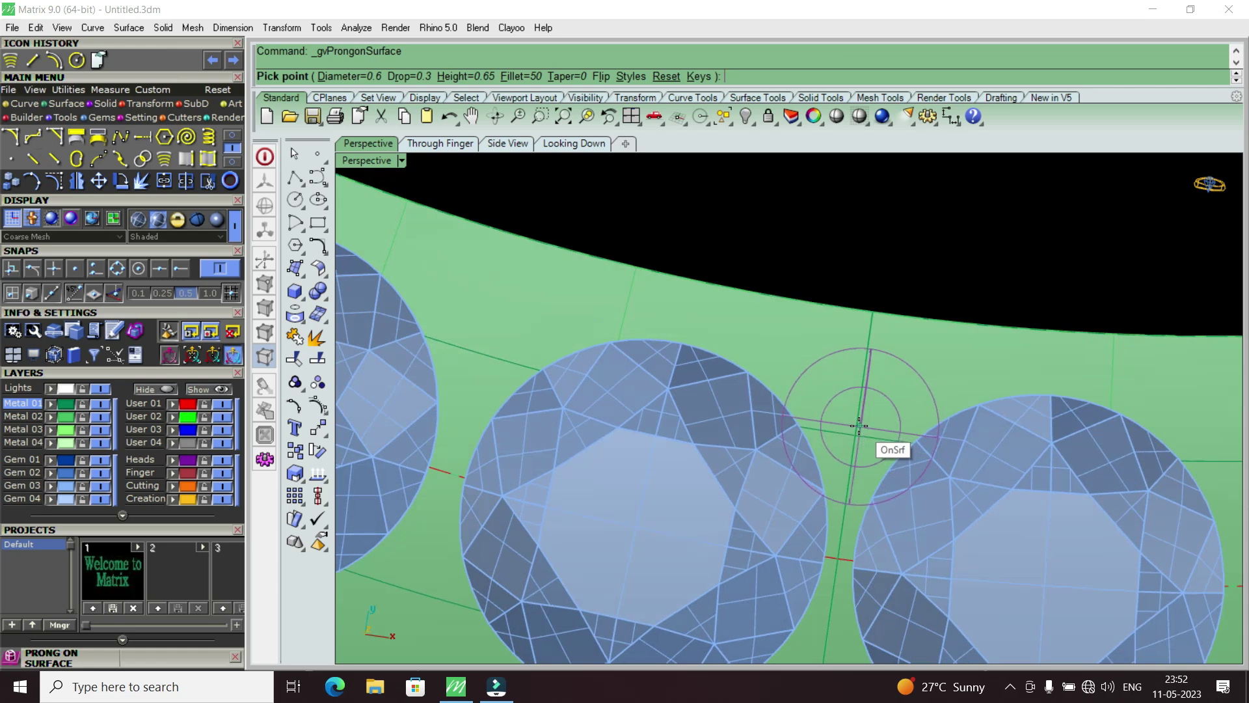
{"action": "type", "text": "e"}
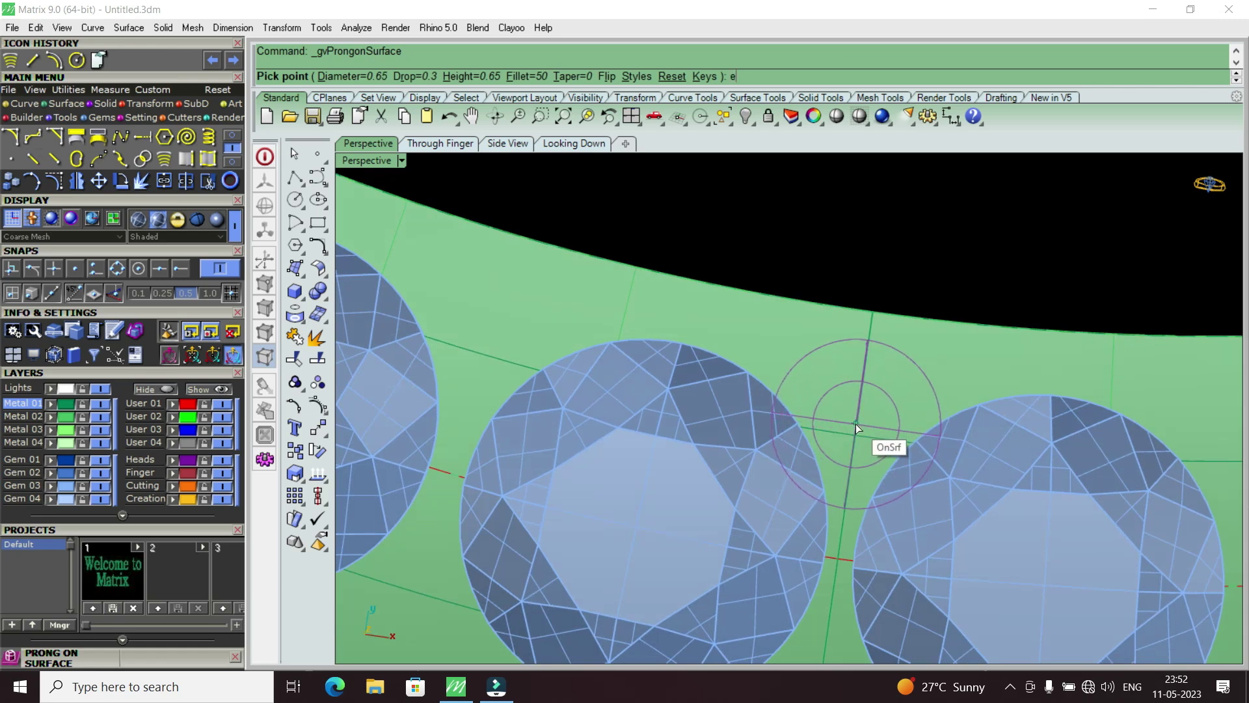
Place two prongs, upper and lower edge, between neighbouring gems at the band bottom.
{"action": "left_click", "coordinate": [856, 423]}
{"action": "scroll", "coordinate": [856, 424], "scroll_direction": "down", "scroll_amount": 5}
{"action": "scroll", "coordinate": [834, 505], "scroll_direction": "up", "scroll_amount": 2}
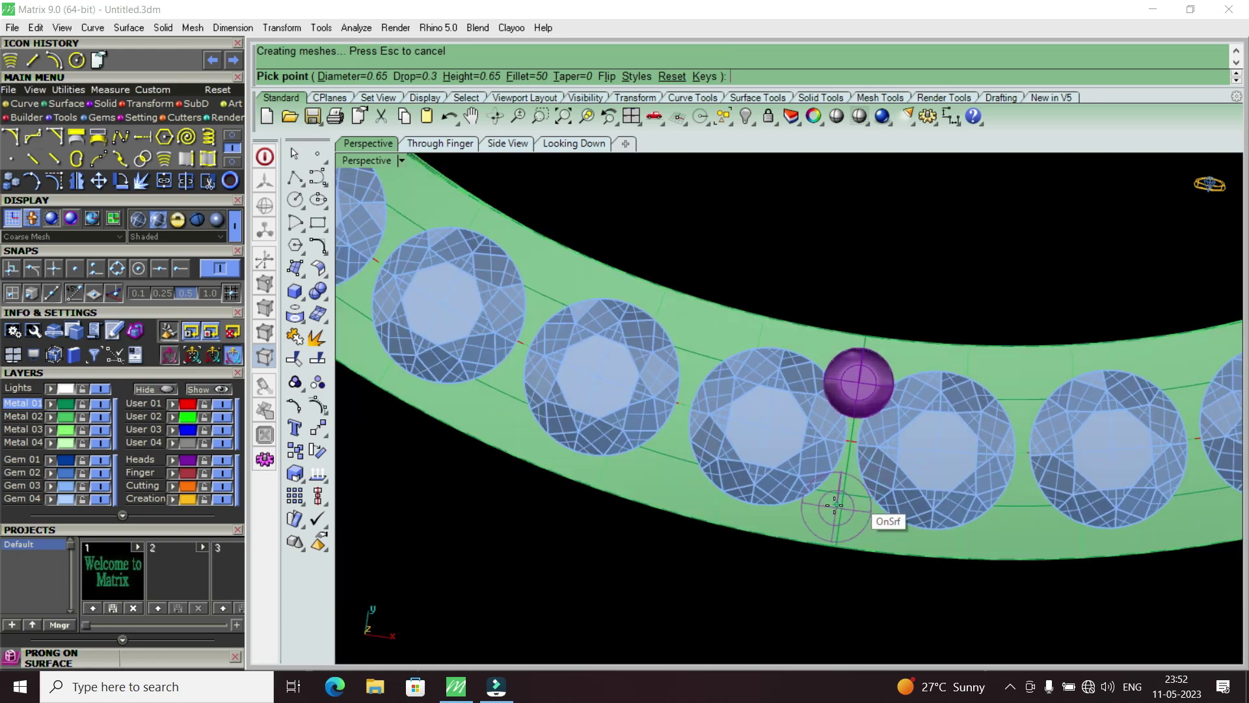
{"action": "scroll", "coordinate": [834, 505], "scroll_direction": "up", "scroll_amount": 2}
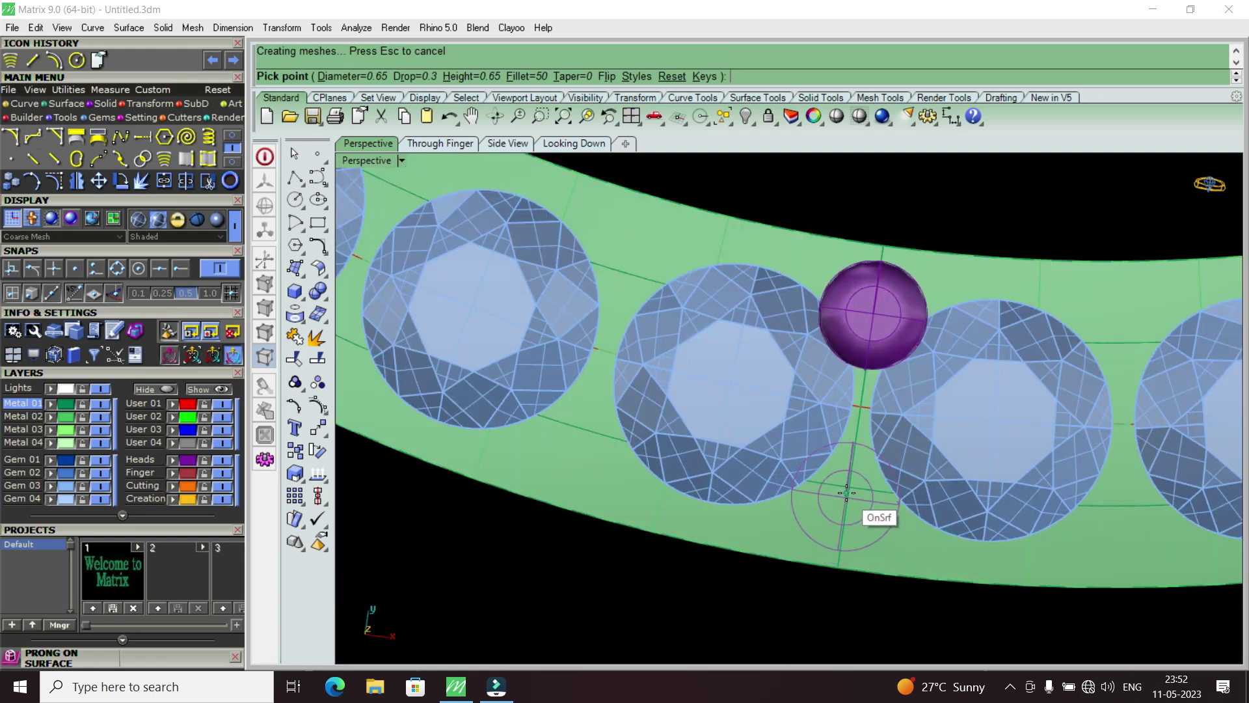
{"action": "scroll", "coordinate": [847, 493], "scroll_direction": "up", "scroll_amount": 1}
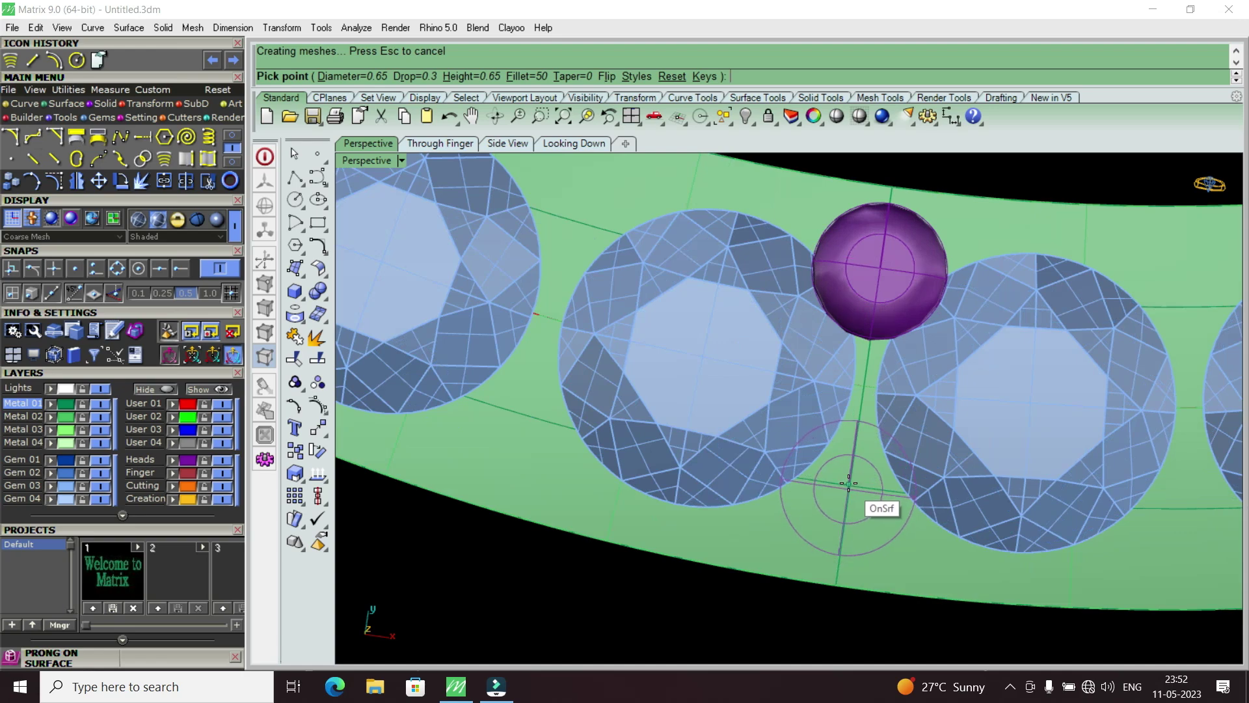
{"action": "left_click", "coordinate": [848, 483]}
{"action": "scroll", "coordinate": [849, 482], "scroll_direction": "down", "scroll_amount": 2}
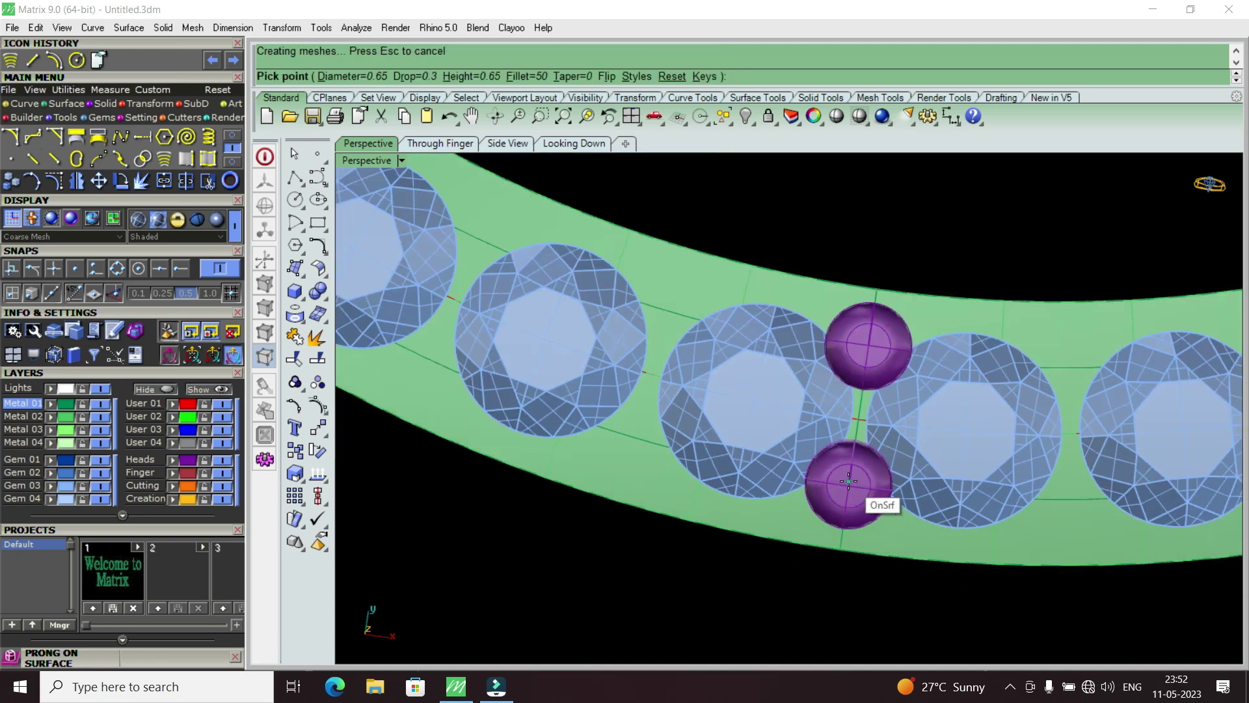
{"action": "scroll", "coordinate": [848, 481], "scroll_direction": "down", "scroll_amount": 3}
{"action": "key", "text": "Return"}
{"action": "scroll", "coordinate": [853, 510], "scroll_direction": "down", "scroll_amount": 2}
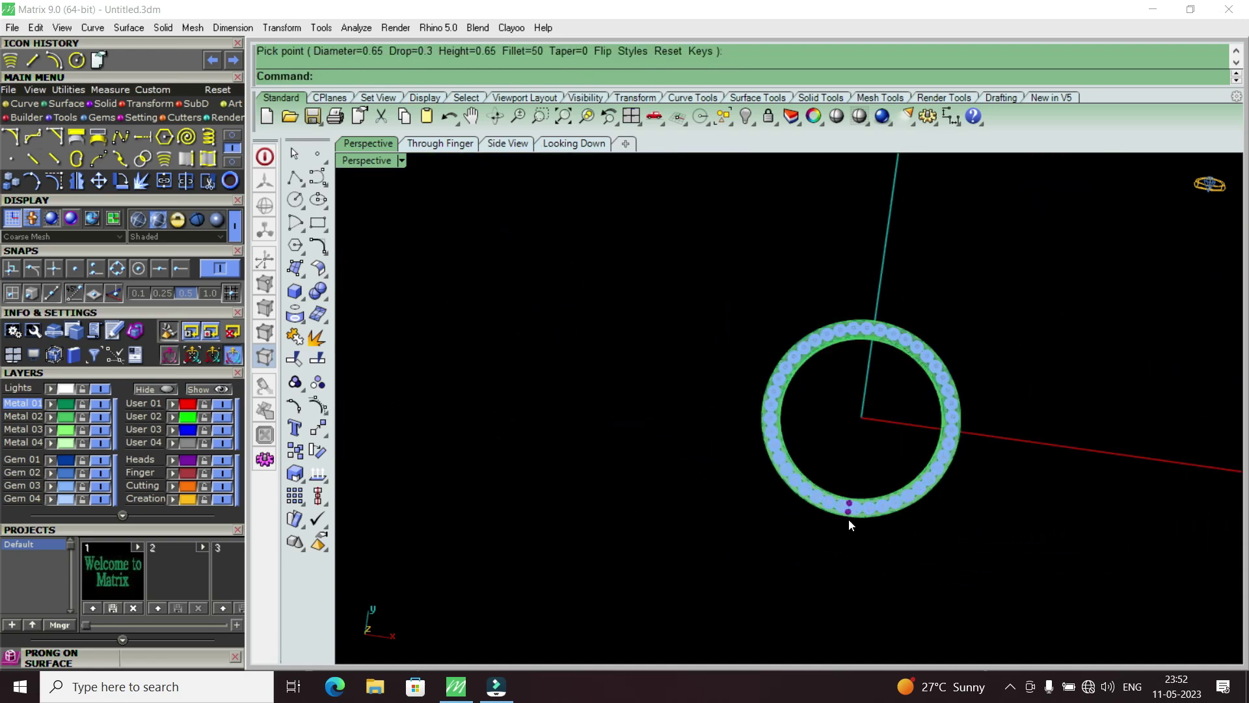
{"action": "scroll", "coordinate": [883, 345], "scroll_direction": "up", "scroll_amount": 3}
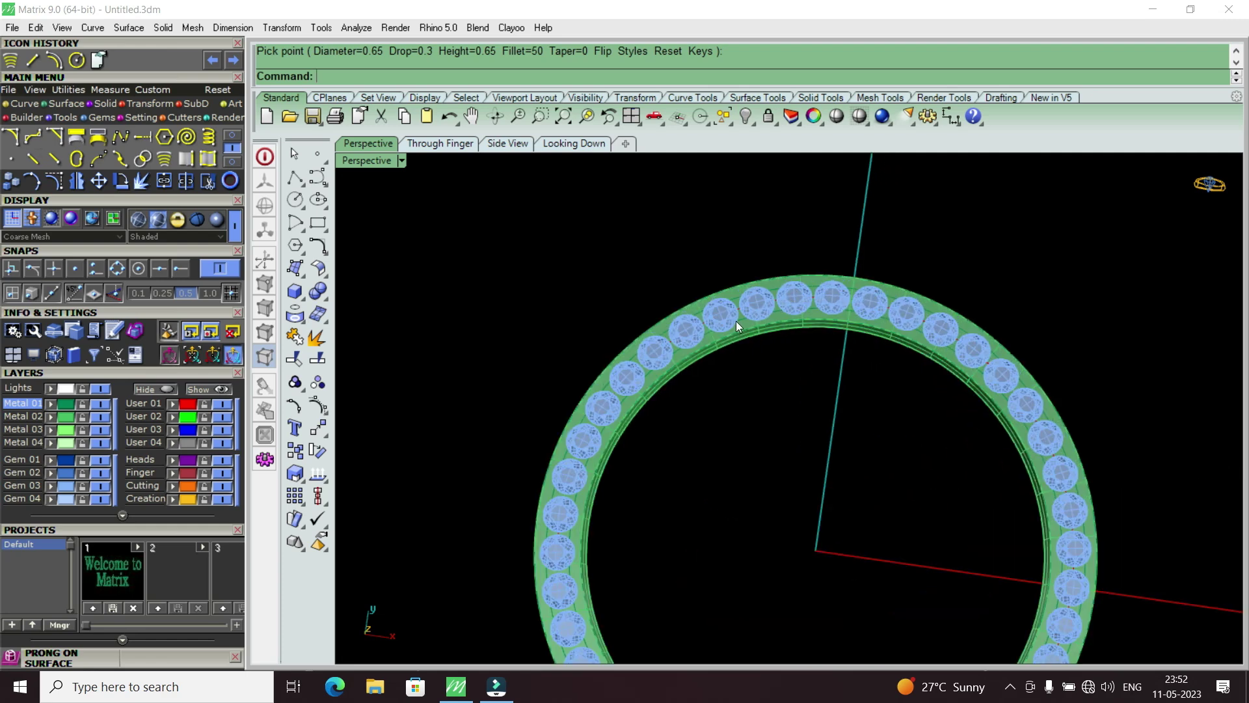
{"action": "scroll", "coordinate": [735, 321], "scroll_direction": "up", "scroll_amount": 3}
{"action": "scroll", "coordinate": [688, 319], "scroll_direction": "up", "scroll_amount": 2}
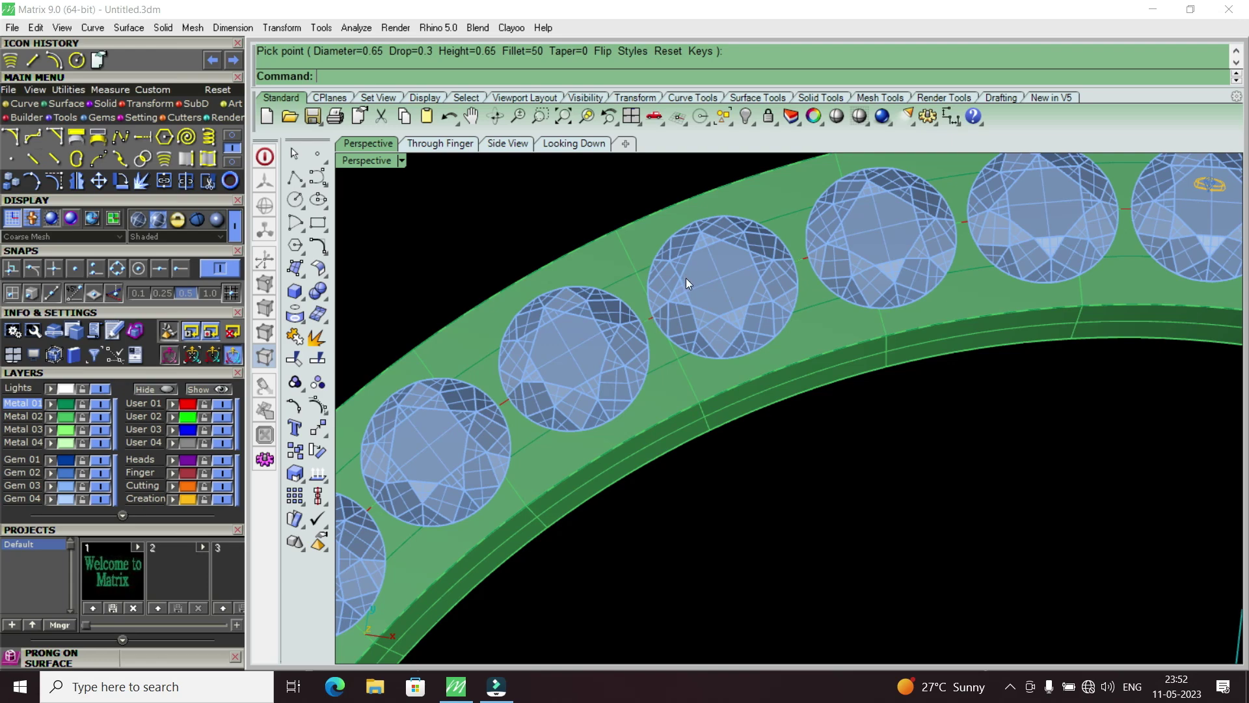
{"action": "scroll", "coordinate": [716, 273], "scroll_direction": "down", "scroll_amount": 3}
{"action": "scroll", "coordinate": [715, 273], "scroll_direction": "down", "scroll_amount": 3}
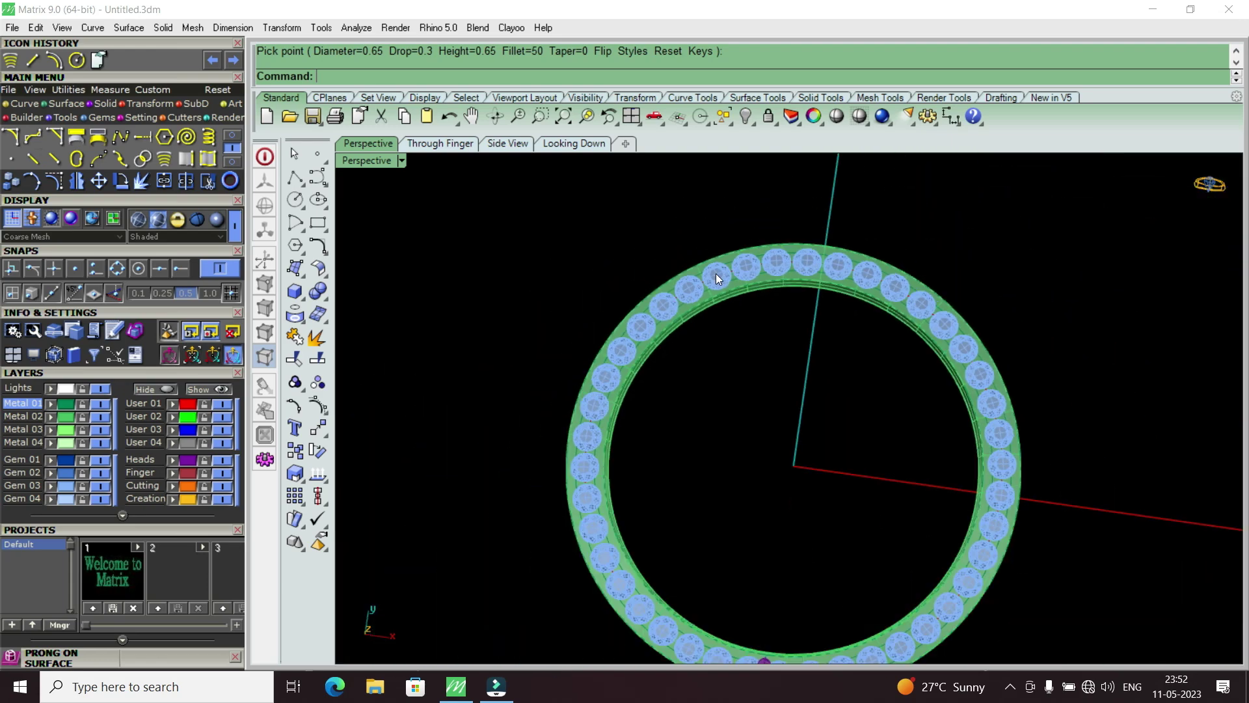
{"action": "scroll", "coordinate": [715, 274], "scroll_direction": "down", "scroll_amount": 2}
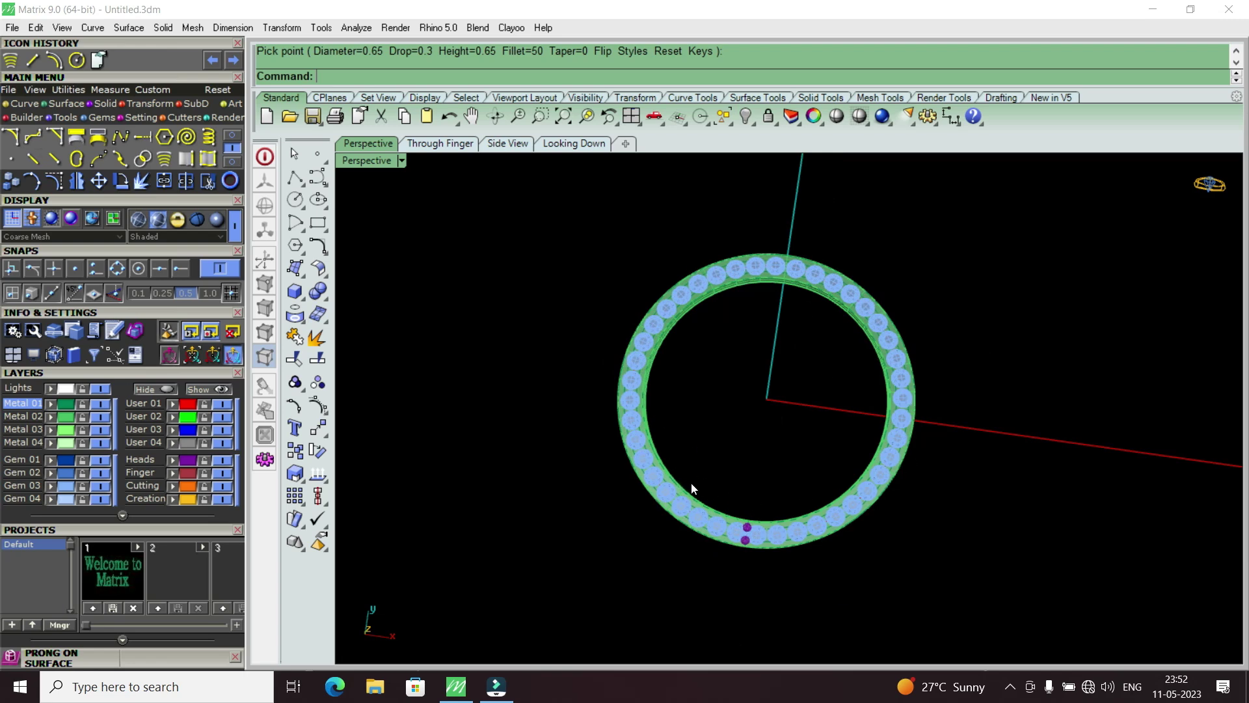
{"action": "scroll", "coordinate": [750, 556], "scroll_direction": "up", "scroll_amount": 3}
{"action": "scroll", "coordinate": [749, 553], "scroll_direction": "up", "scroll_amount": 2}
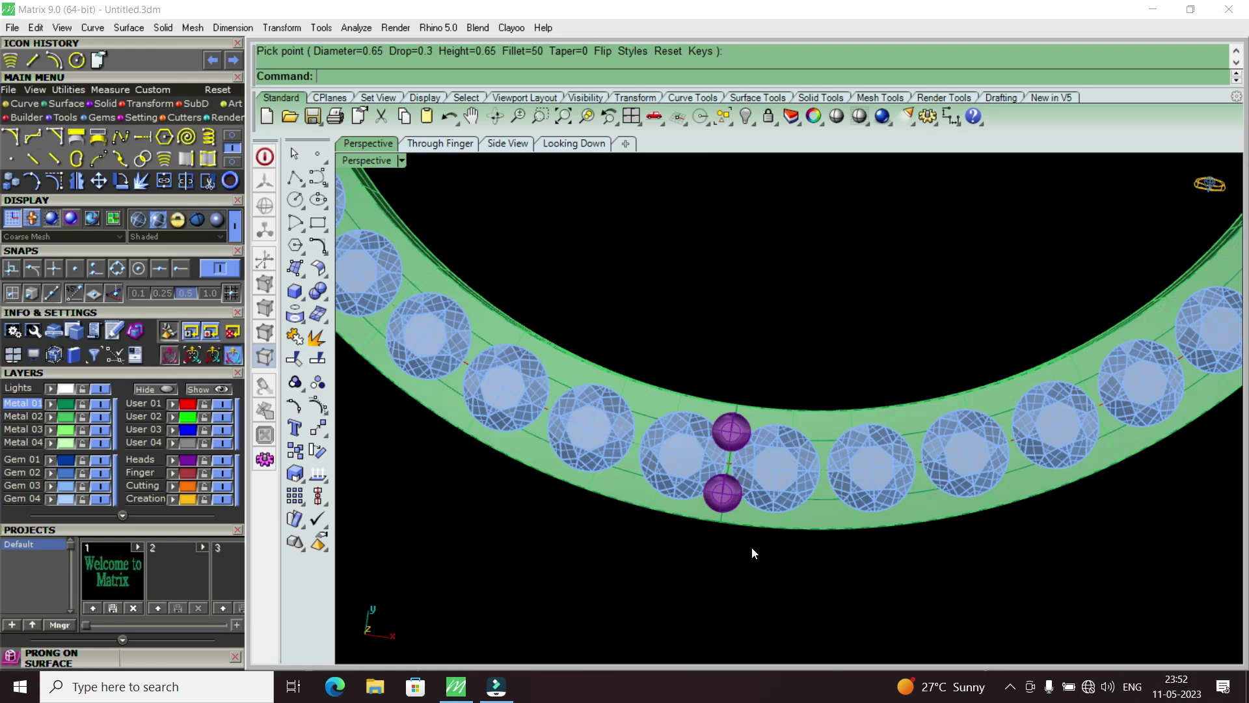
{"action": "scroll", "coordinate": [752, 547], "scroll_direction": "down", "scroll_amount": 2}
{"action": "scroll", "coordinate": [738, 505], "scroll_direction": "up", "scroll_amount": 2}
{"action": "scroll", "coordinate": [737, 505], "scroll_direction": "up", "scroll_amount": 1}
Select both prongs and group them into a single object.
{"action": "left_click", "coordinate": [733, 497]}
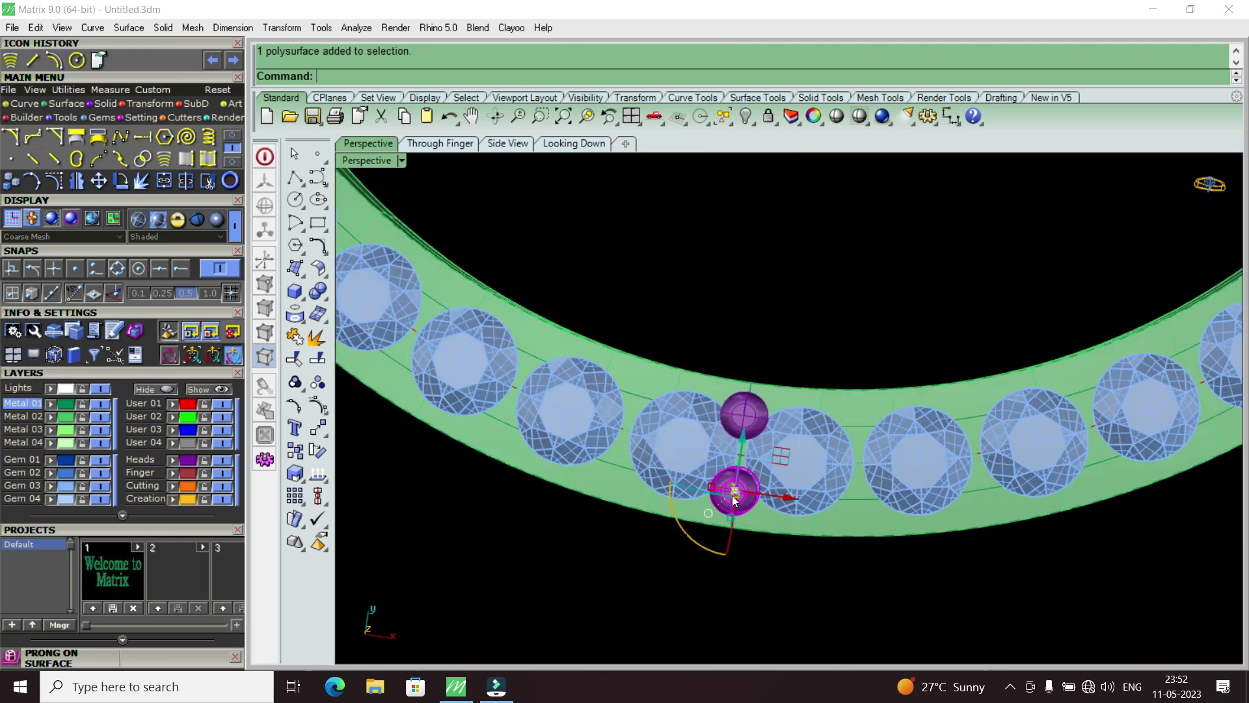
{"action": "scroll", "coordinate": [743, 415], "scroll_direction": "up", "scroll_amount": 2}
{"action": "scroll", "coordinate": [751, 443], "scroll_direction": "down", "scroll_amount": 2}
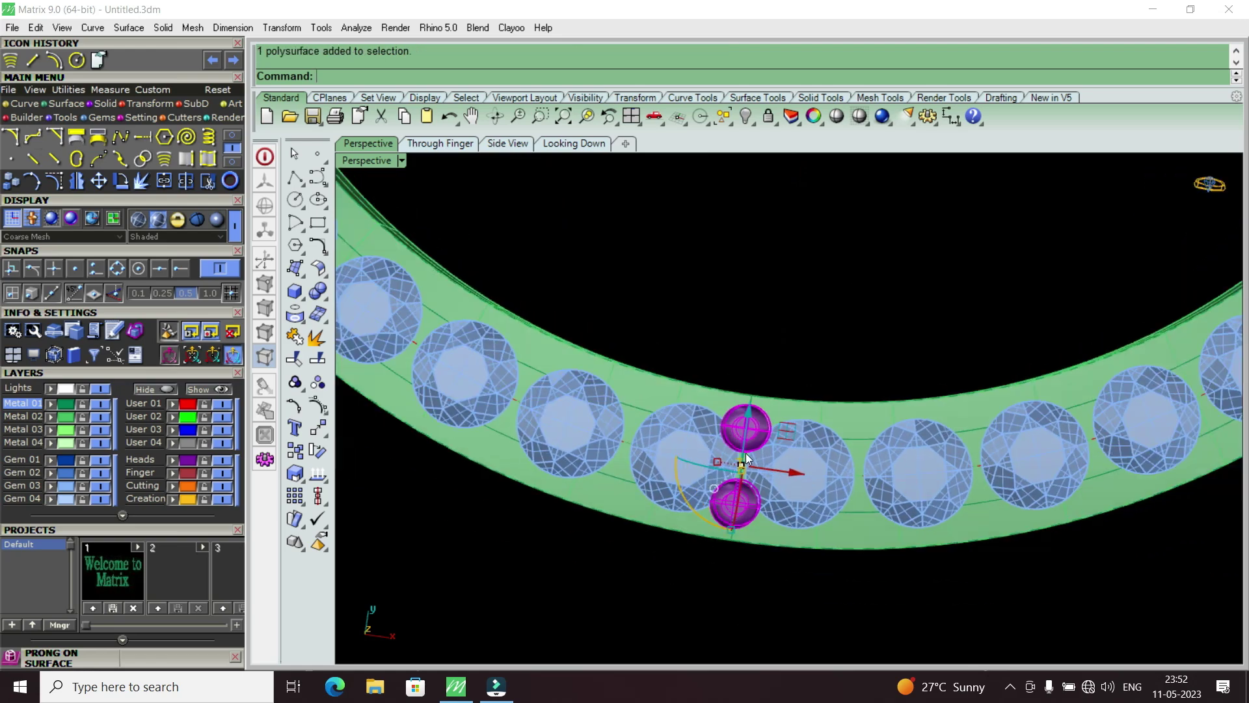
{"action": "right_click_drag", "start_coordinate": [744, 432], "coordinate": [743, 394]}
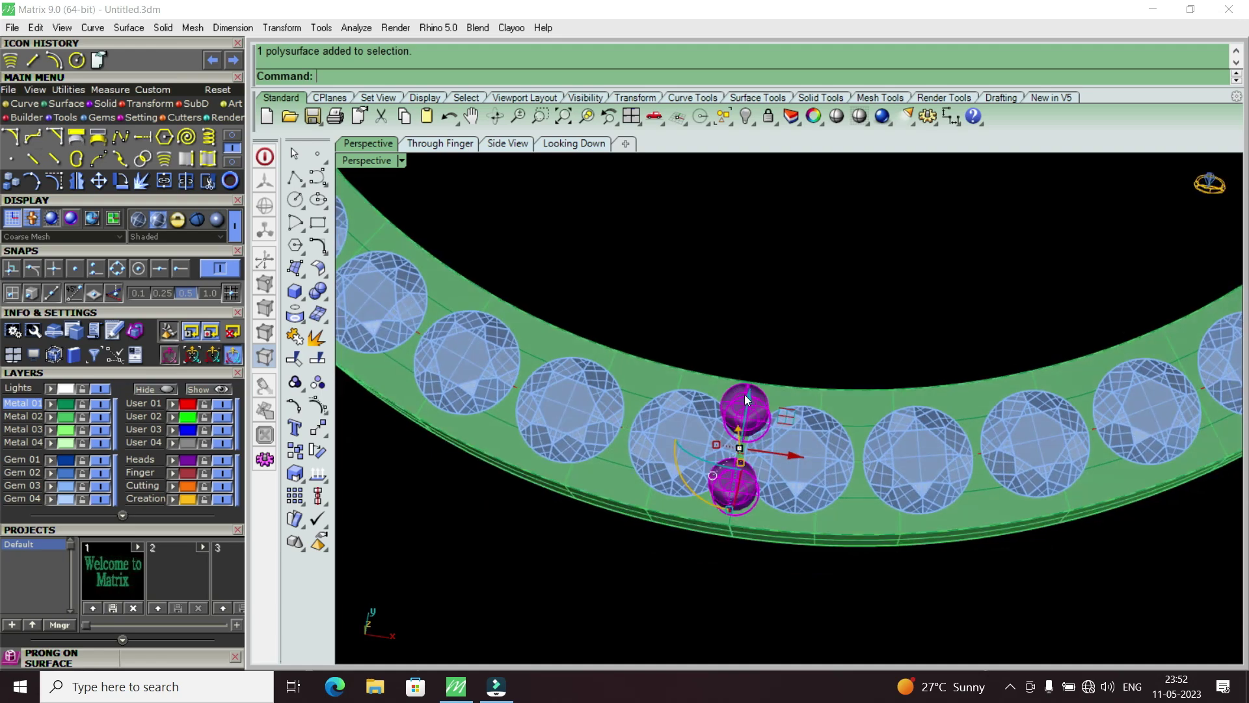
{"action": "scroll", "coordinate": [796, 512], "scroll_direction": "down", "scroll_amount": 2}
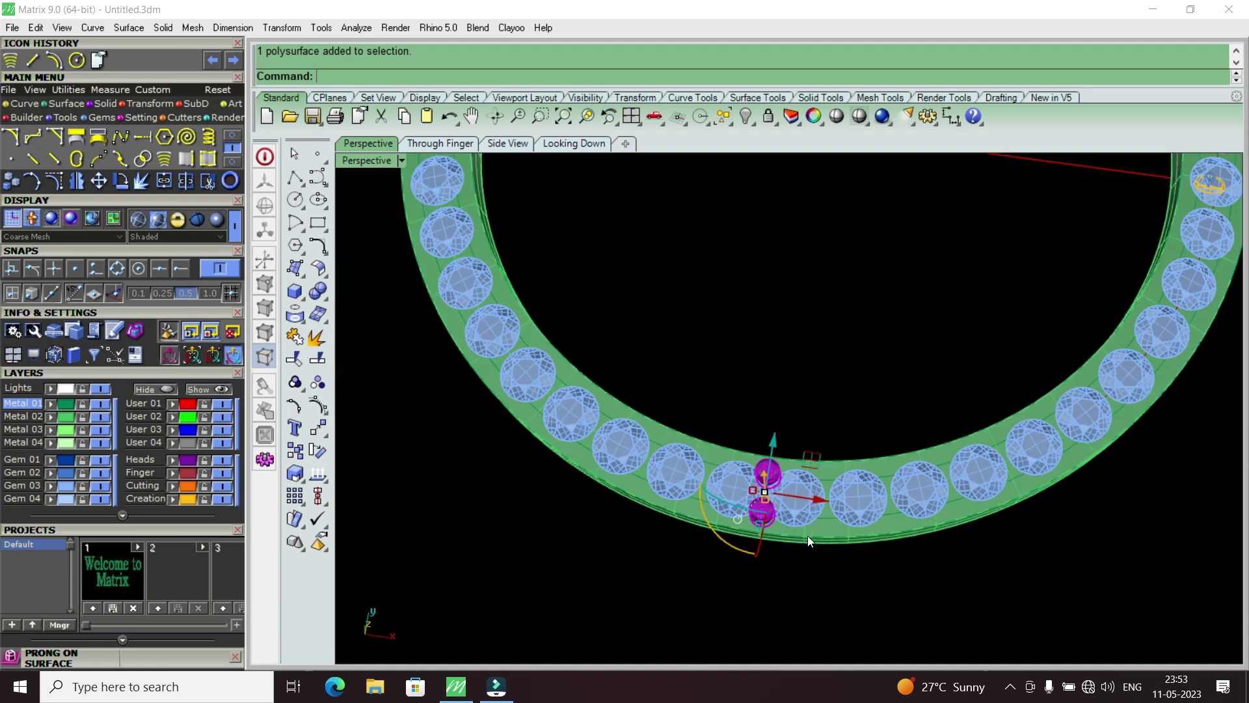
{"action": "scroll", "coordinate": [806, 536], "scroll_direction": "down", "scroll_amount": 3}
{"action": "scroll", "coordinate": [829, 514], "scroll_direction": "up", "scroll_amount": 2}
{"action": "scroll", "coordinate": [793, 514], "scroll_direction": "up", "scroll_amount": 2}
{"action": "scroll", "coordinate": [786, 525], "scroll_direction": "up", "scroll_amount": 2}
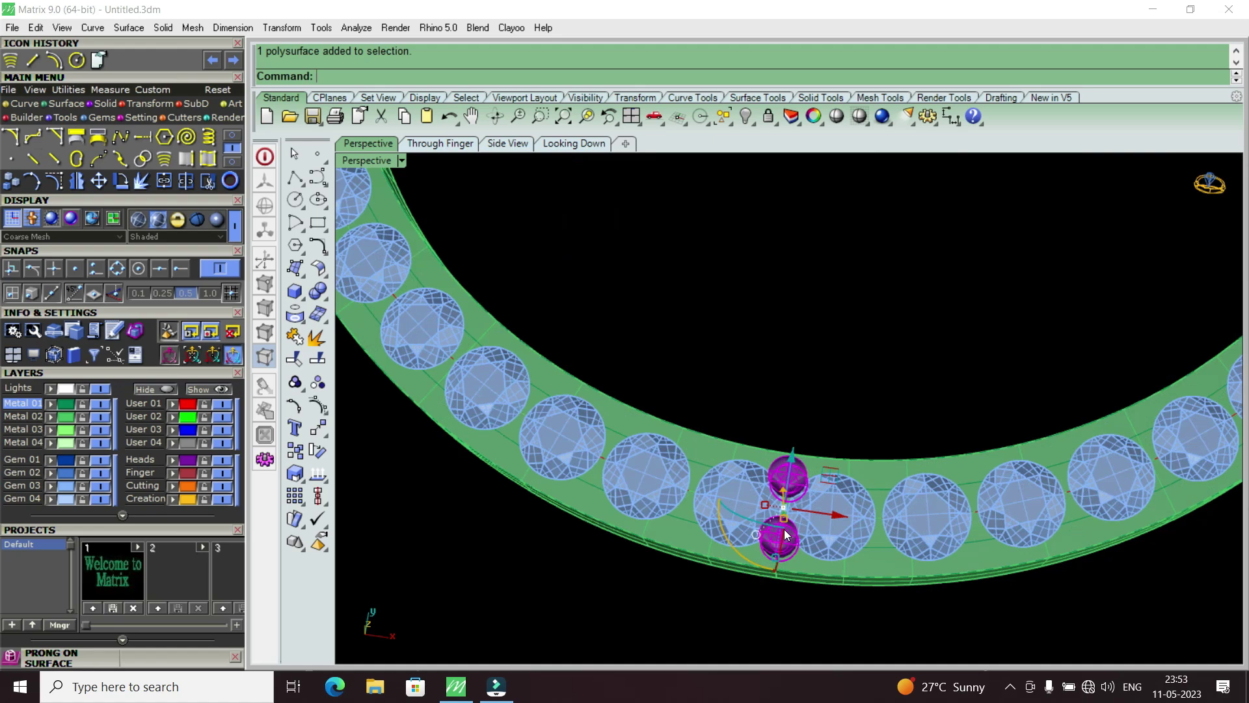
{"action": "double_click", "coordinate": [783, 529]}
{"action": "type", "text": "g"}
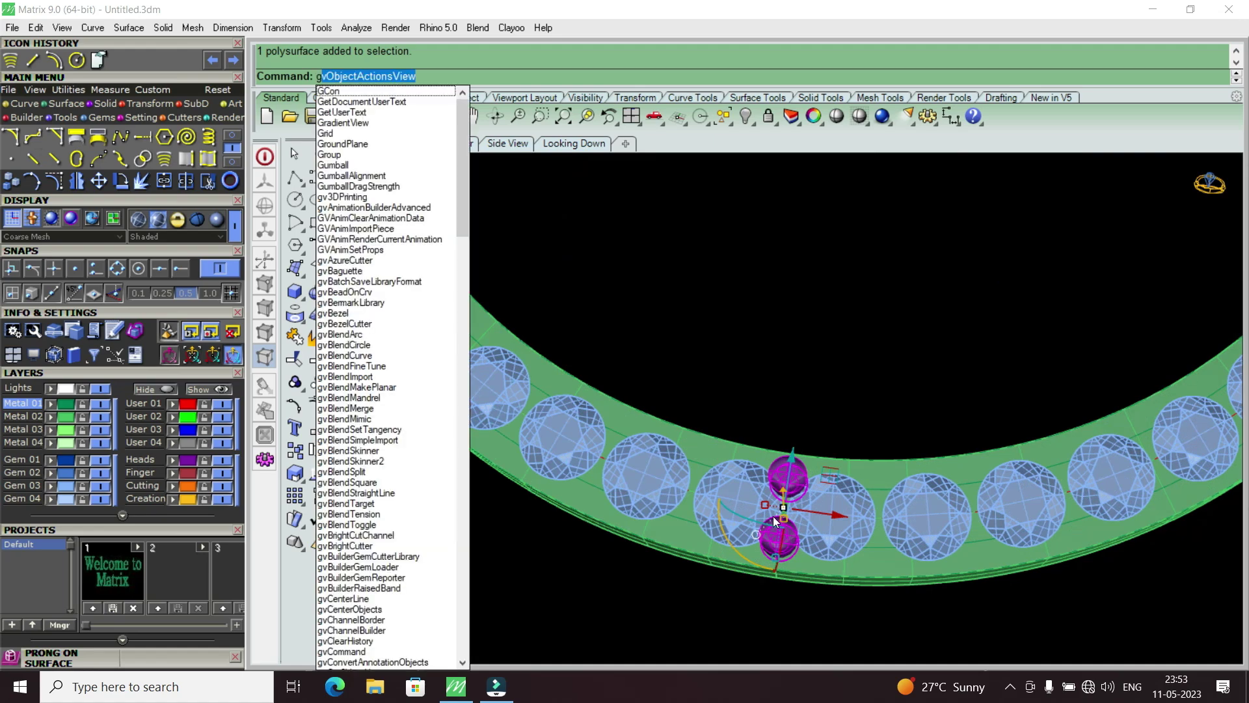
{"action": "left_click", "coordinate": [384, 174]}
Reselect the grouped prong pair in the view.
{"action": "scroll", "coordinate": [776, 497], "scroll_direction": "down", "scroll_amount": 3}
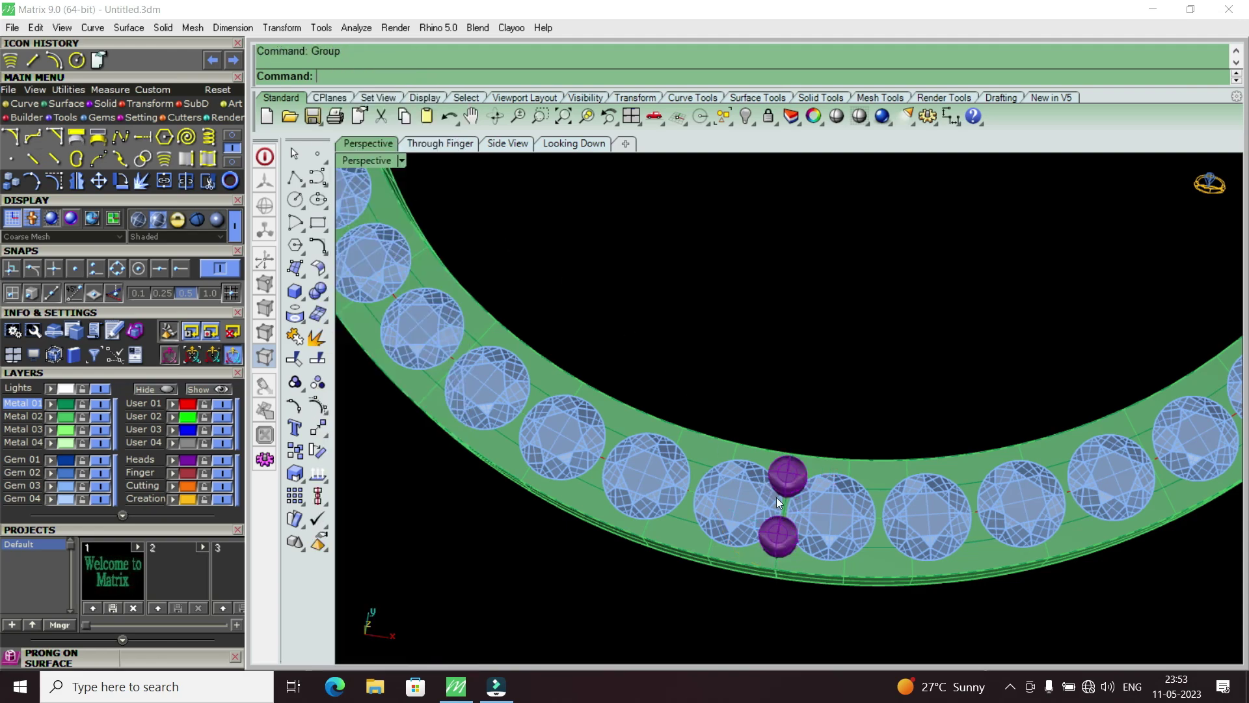
{"action": "scroll", "coordinate": [823, 514], "scroll_direction": "down", "scroll_amount": 1}
{"action": "left_click", "coordinate": [825, 514]}
{"action": "scroll", "coordinate": [819, 524], "scroll_direction": "down", "scroll_amount": 2}
{"action": "scroll", "coordinate": [819, 528], "scroll_direction": "down", "scroll_amount": 1}
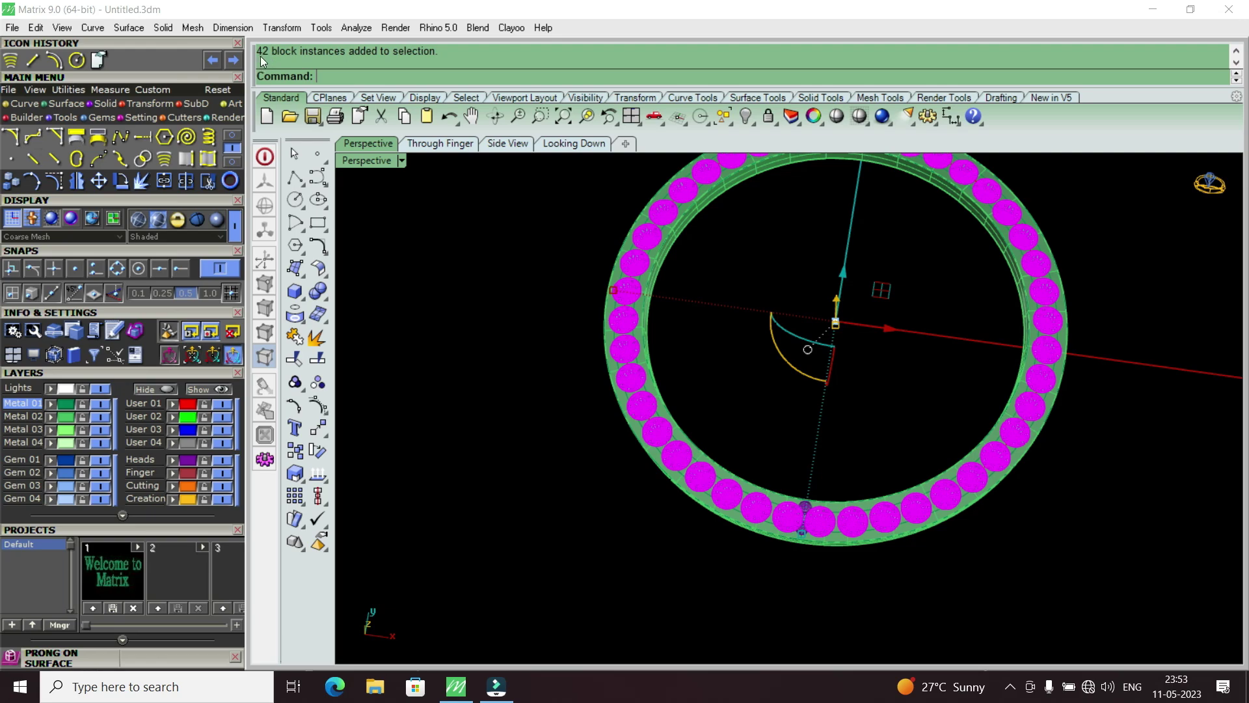
{"action": "scroll", "coordinate": [809, 482], "scroll_direction": "down", "scroll_amount": 2}
{"action": "scroll", "coordinate": [813, 521], "scroll_direction": "up", "scroll_amount": 2}
{"action": "scroll", "coordinate": [790, 482], "scroll_direction": "up", "scroll_amount": 3}
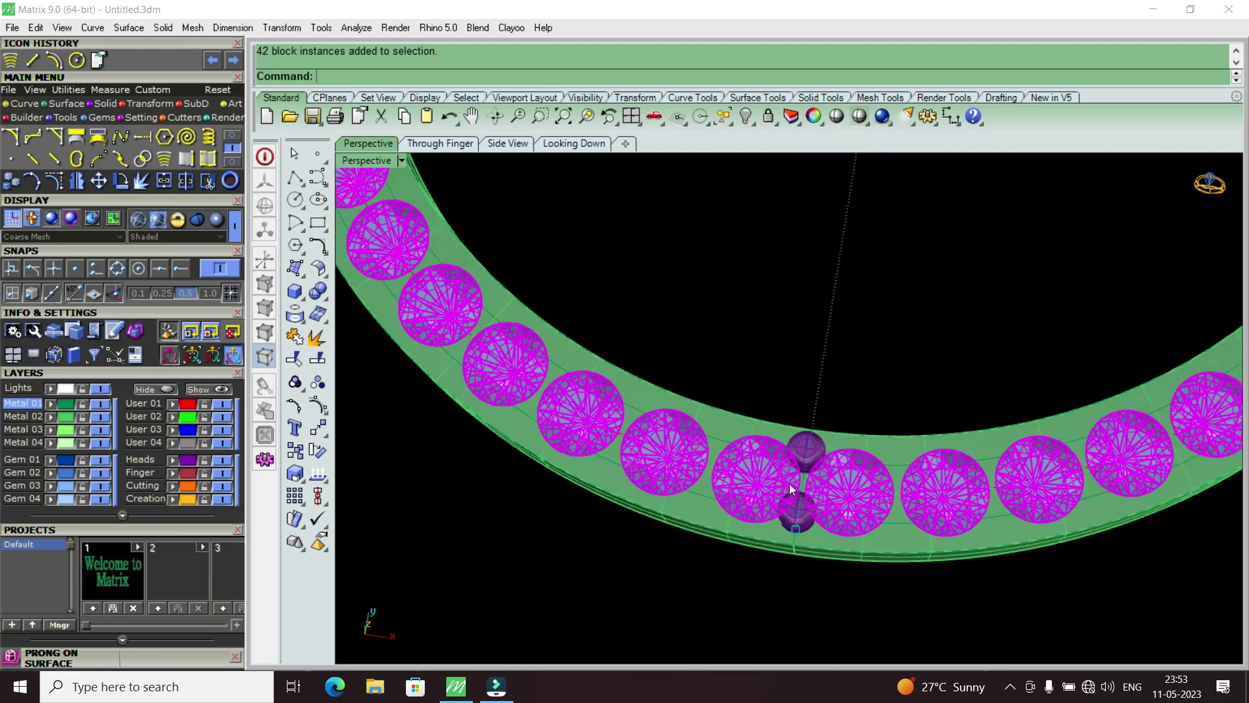
{"action": "scroll", "coordinate": [790, 483], "scroll_direction": "up", "scroll_amount": 2}
{"action": "scroll", "coordinate": [790, 526], "scroll_direction": "up", "scroll_amount": 2}
{"action": "left_click", "coordinate": [802, 476]}
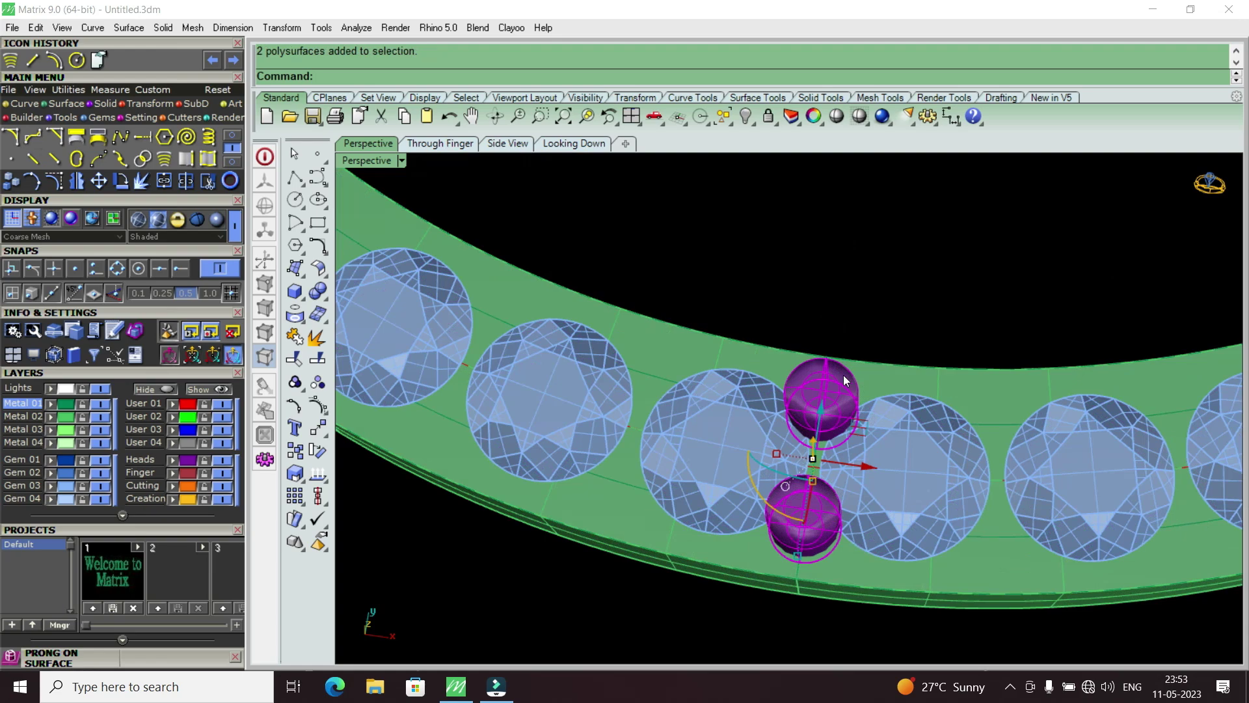
{"action": "scroll", "coordinate": [843, 378], "scroll_direction": "down", "scroll_amount": 1}
{"action": "scroll", "coordinate": [763, 439], "scroll_direction": "up", "scroll_amount": 1}
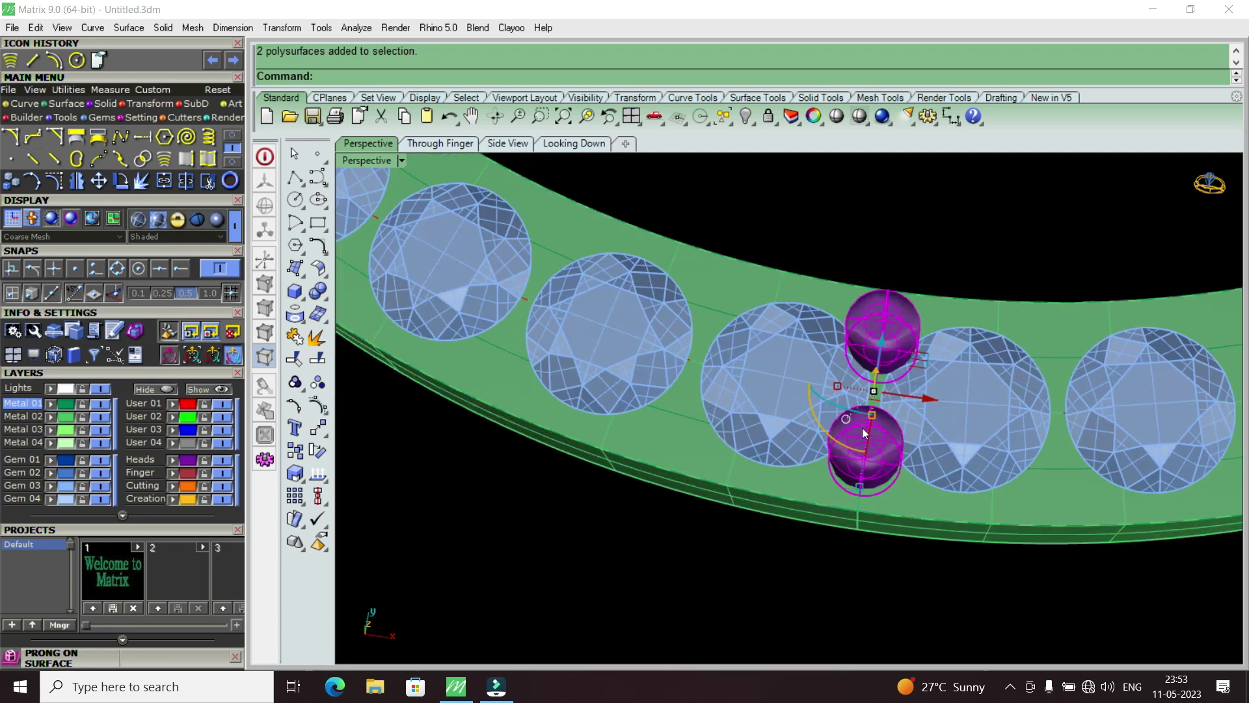
{"action": "type", "text": "ArrayPolar"}
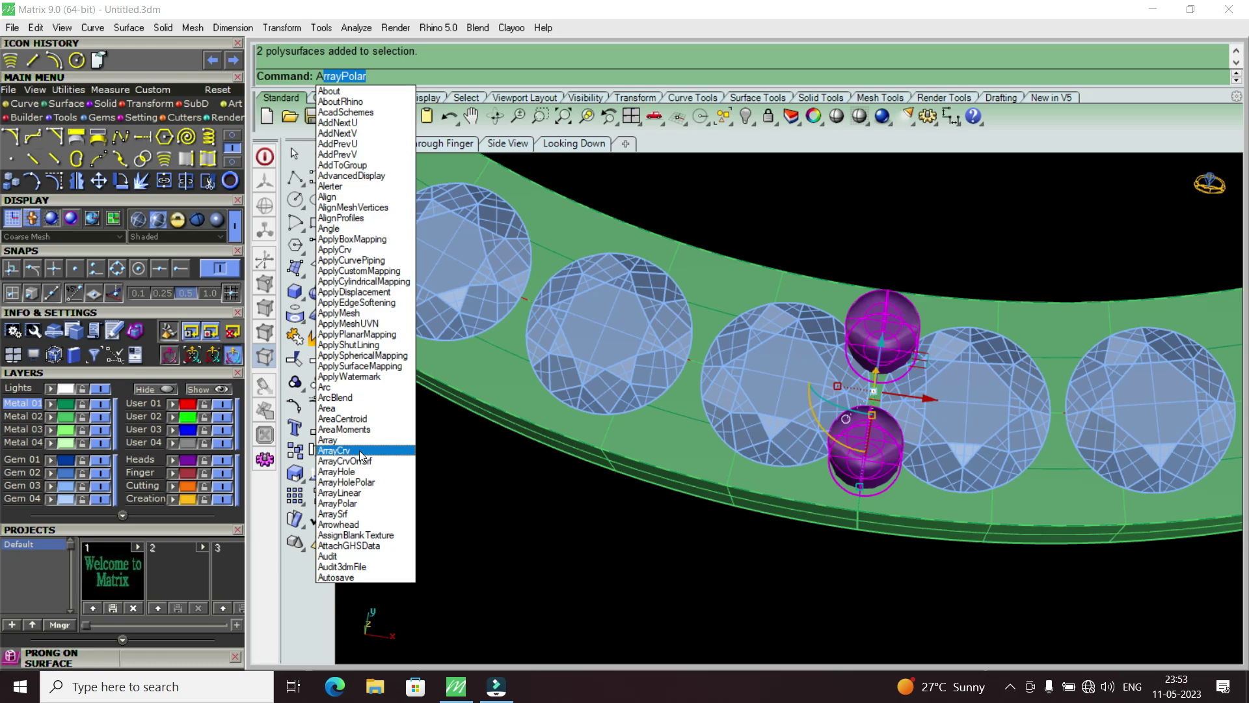
Array the prong pair 42 times along the band's path curve with ArrayCrv.
{"action": "left_click", "coordinate": [361, 453]}
{"action": "scroll", "coordinate": [691, 370], "scroll_direction": "up", "scroll_amount": 3}
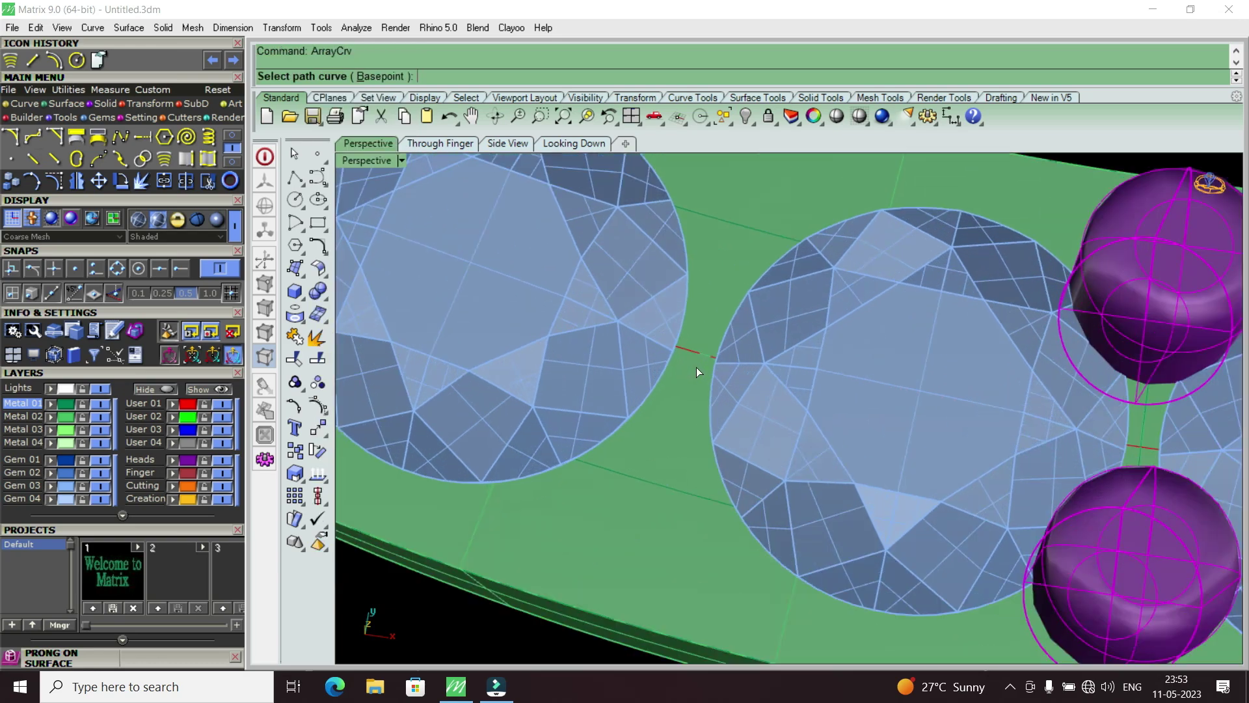
{"action": "scroll", "coordinate": [696, 367], "scroll_direction": "up", "scroll_amount": 3}
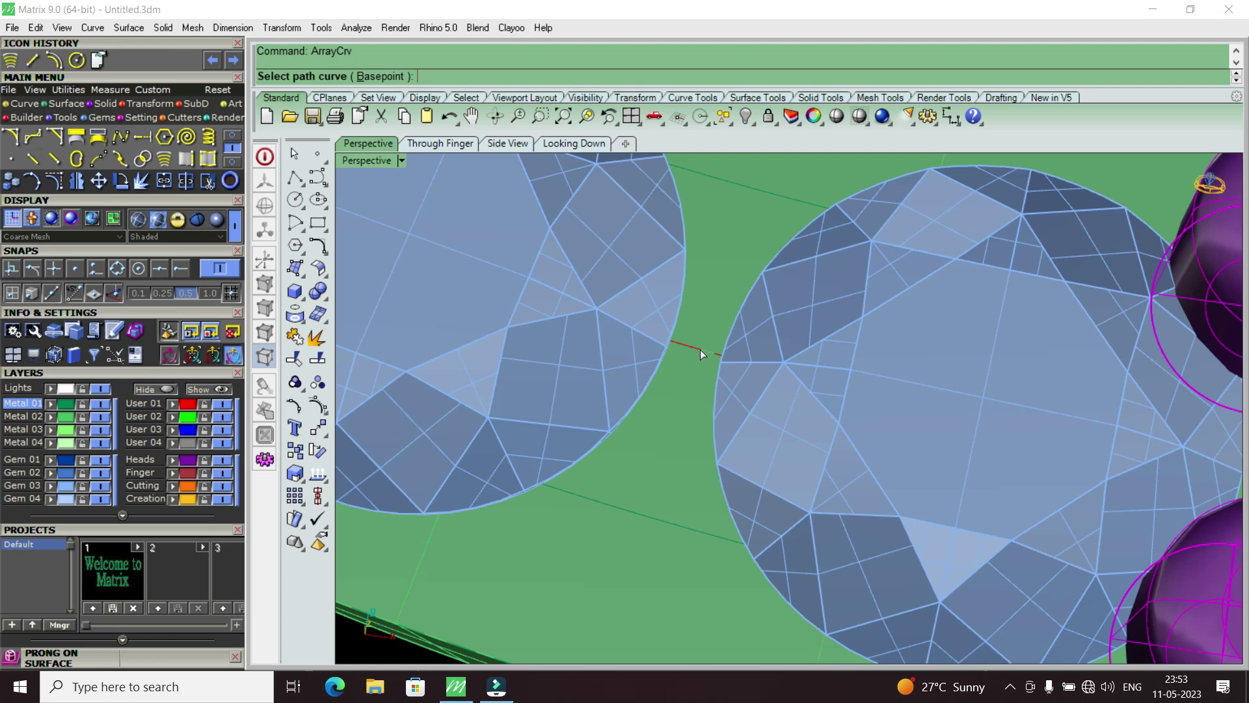
{"action": "left_click", "coordinate": [701, 353]}
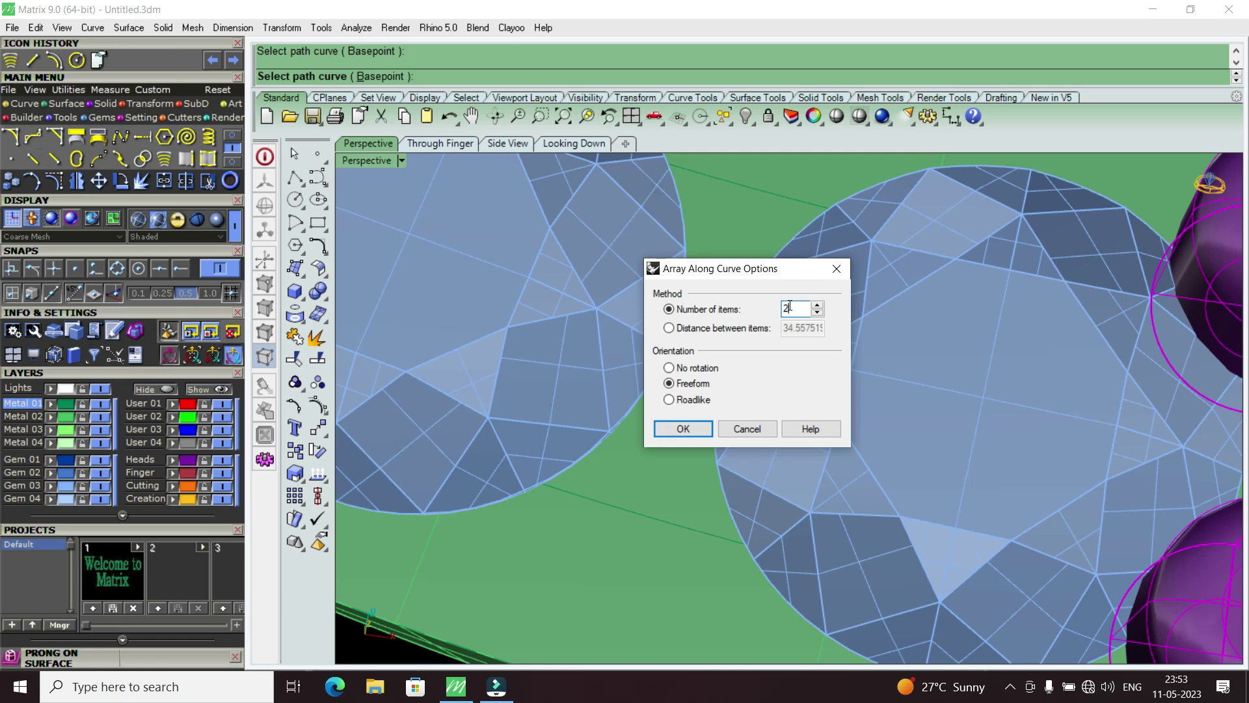
{"action": "double_click", "coordinate": [786, 308]}
{"action": "type", "text": "42"}
{"action": "left_click", "coordinate": [681, 428]}
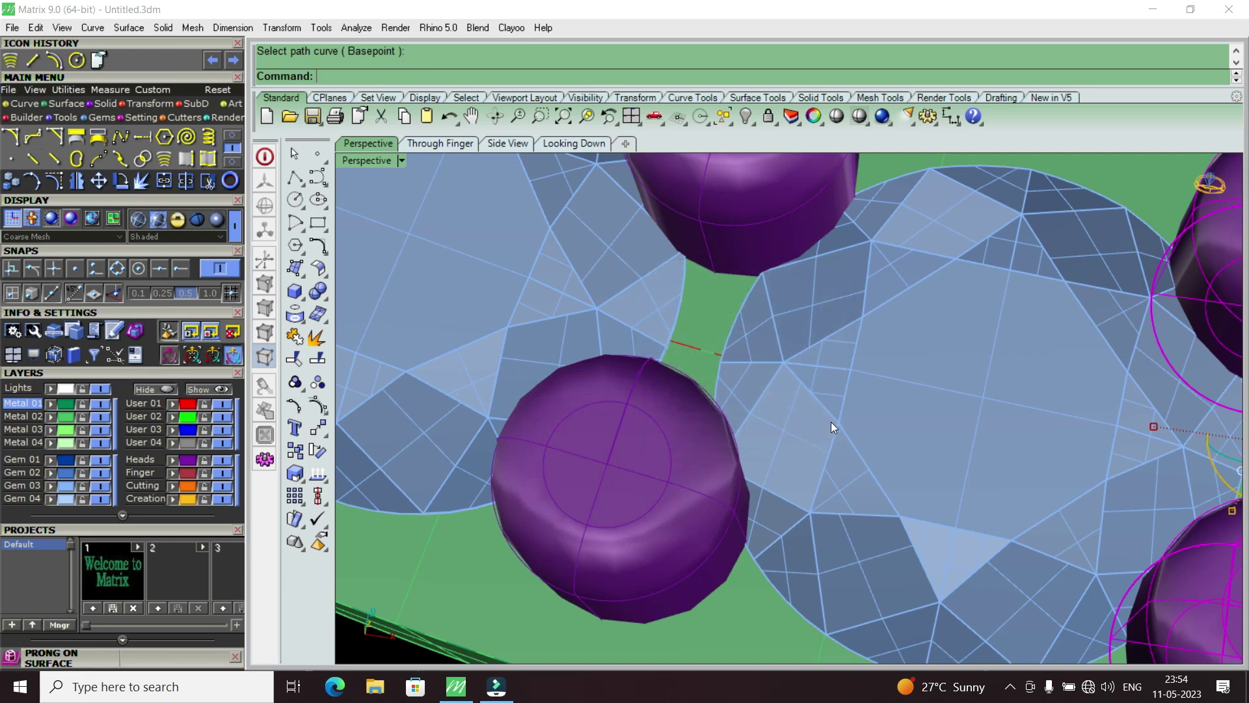
{"action": "scroll", "coordinate": [830, 422], "scroll_direction": "down", "scroll_amount": 5}
{"action": "scroll", "coordinate": [848, 426], "scroll_direction": "down", "scroll_amount": 3}
Zoom and turn the view so the band runs horizontally to inspect the prongs.
{"action": "scroll", "coordinate": [770, 418], "scroll_direction": "down", "scroll_amount": 2}
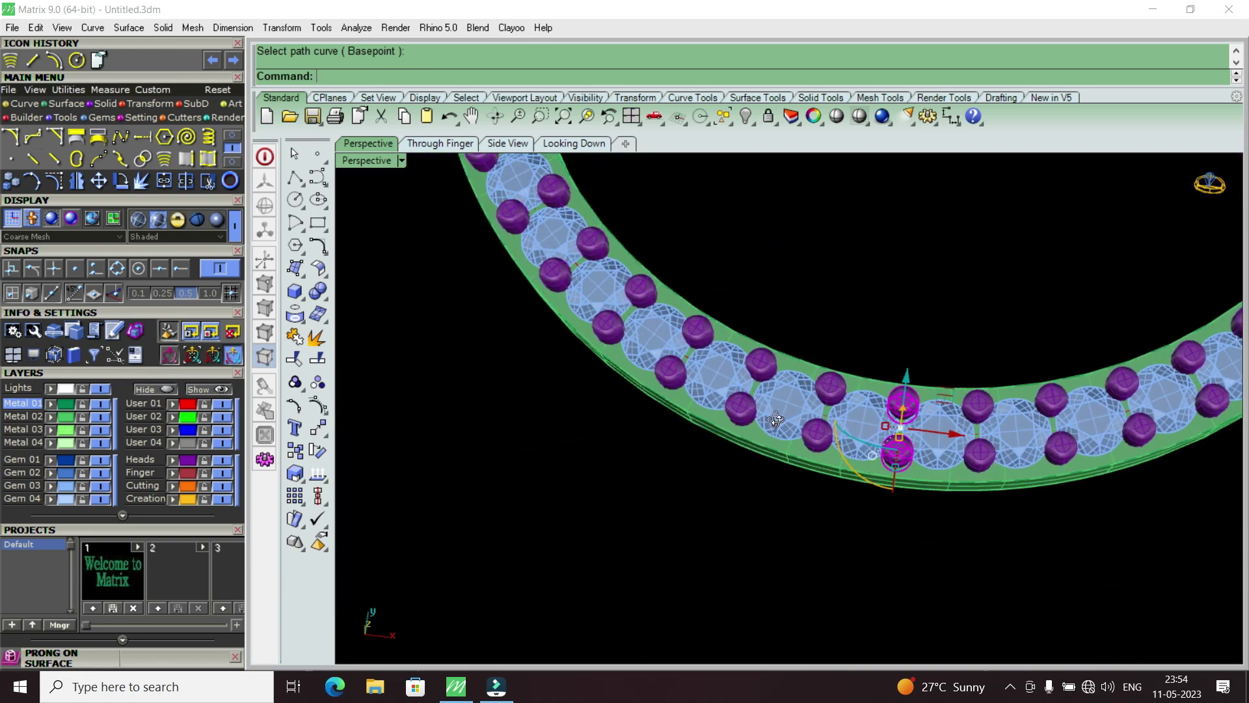
{"action": "scroll", "coordinate": [823, 435], "scroll_direction": "down", "scroll_amount": 2}
{"action": "scroll", "coordinate": [985, 501], "scroll_direction": "down", "scroll_amount": 3}
{"action": "scroll", "coordinate": [951, 496], "scroll_direction": "down", "scroll_amount": 2}
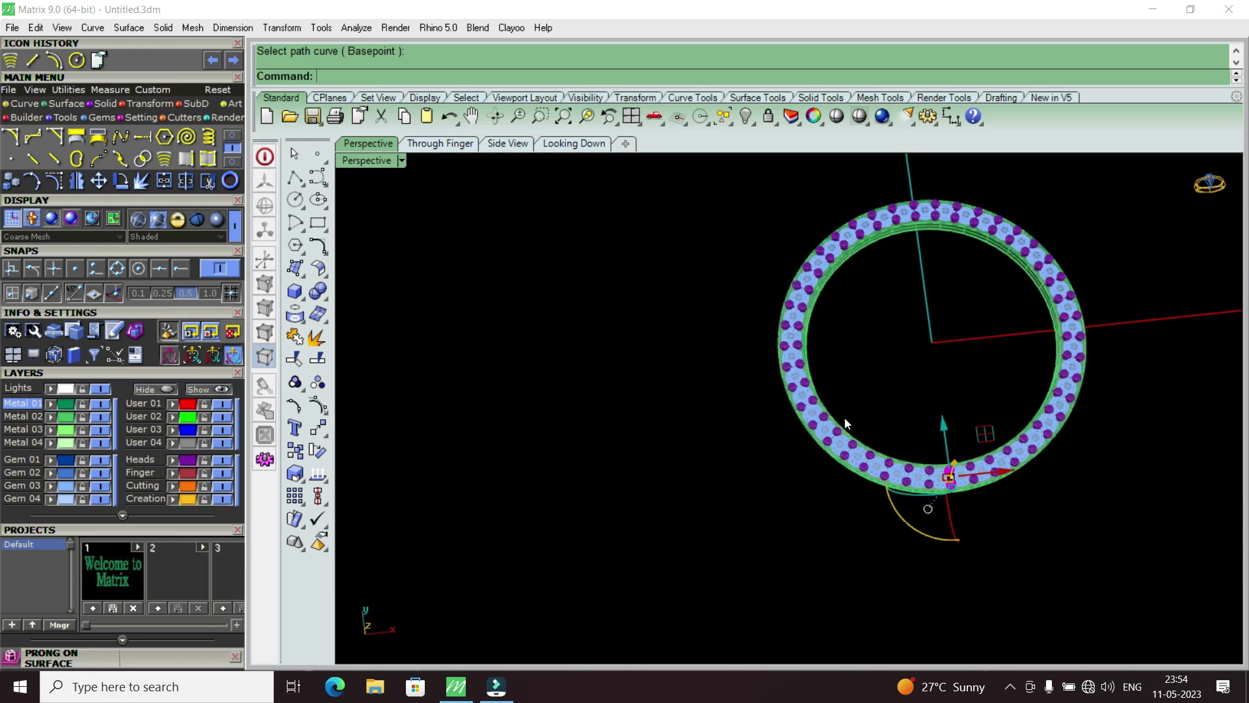
{"action": "scroll", "coordinate": [839, 423], "scroll_direction": "up", "scroll_amount": 3}
{"action": "scroll", "coordinate": [813, 478], "scroll_direction": "up", "scroll_amount": 3}
{"action": "right_click_drag", "start_coordinate": [791, 502], "coordinate": [880, 429]}
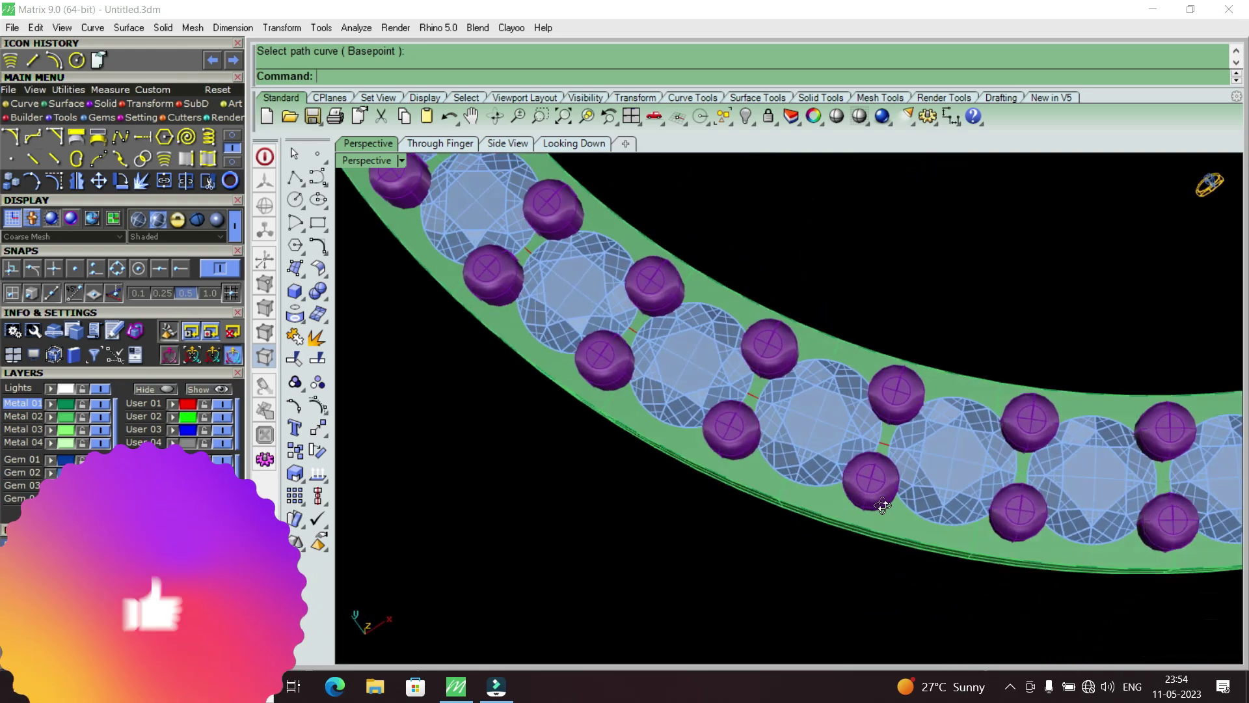
{"action": "scroll", "coordinate": [881, 429], "scroll_direction": "up", "scroll_amount": 2}
{"action": "scroll", "coordinate": [950, 457], "scroll_direction": "up", "scroll_amount": 2}
{"action": "scroll", "coordinate": [953, 495], "scroll_direction": "down", "scroll_amount": 3}
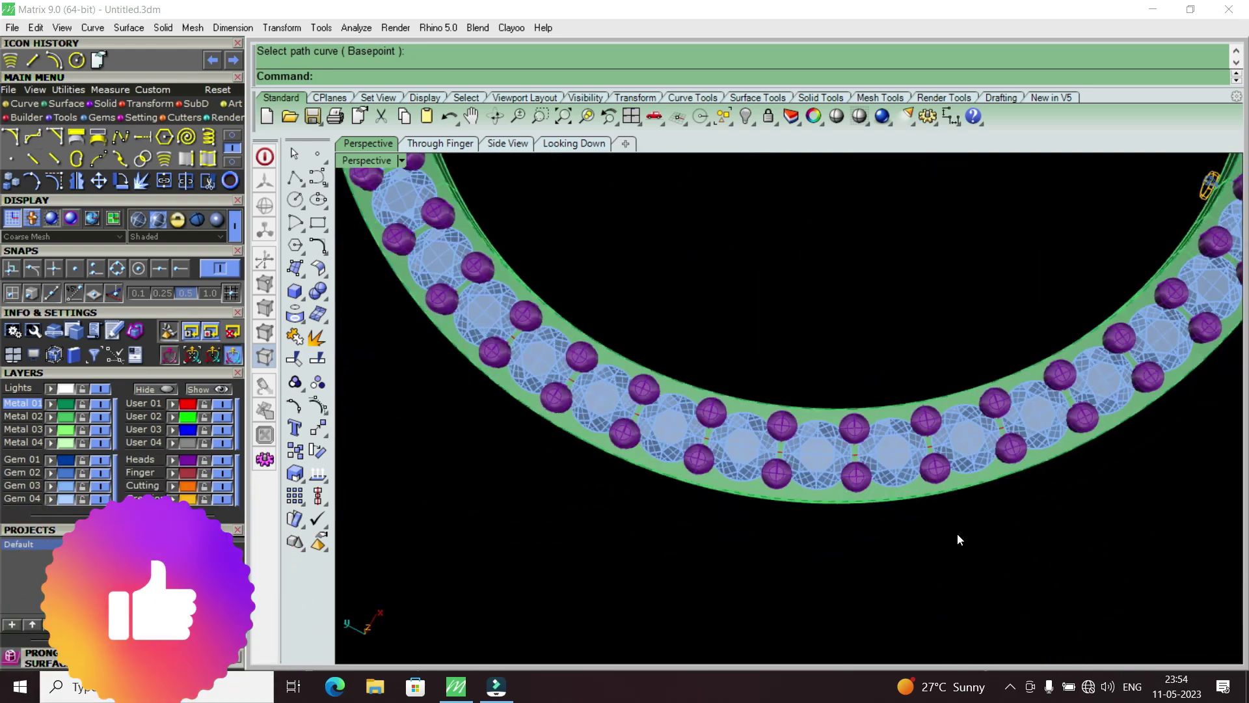
{"action": "scroll", "coordinate": [956, 528], "scroll_direction": "down", "scroll_amount": 2}
{"action": "scroll", "coordinate": [893, 483], "scroll_direction": "up", "scroll_amount": 2}
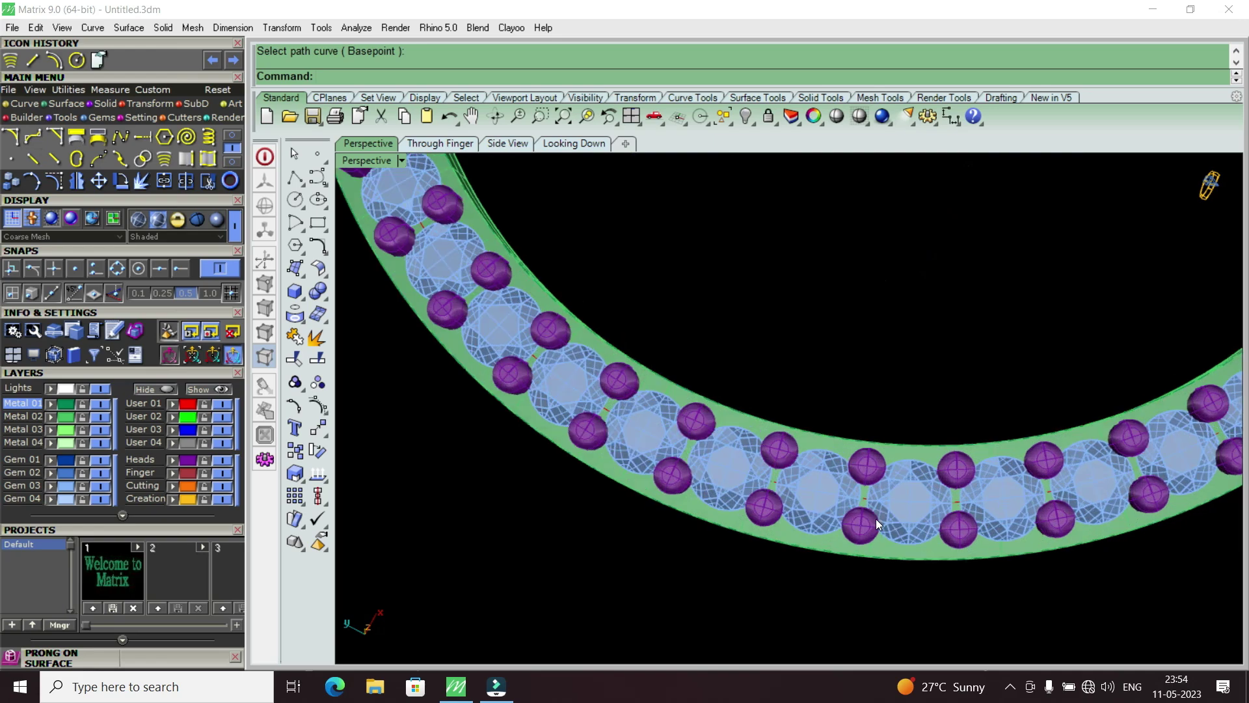
{"action": "scroll", "coordinate": [875, 518], "scroll_direction": "up", "scroll_amount": 2}
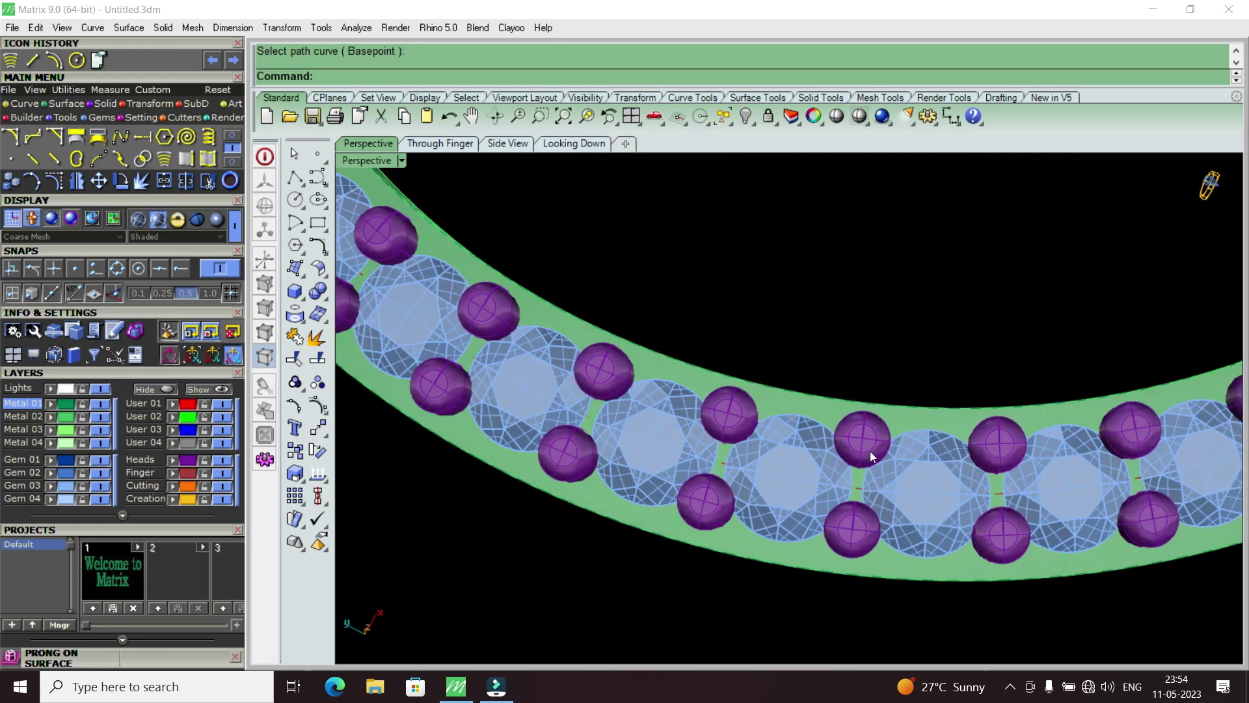
{"action": "scroll", "coordinate": [859, 500], "scroll_direction": "down", "scroll_amount": 1}
{"action": "scroll", "coordinate": [847, 513], "scroll_direction": "down", "scroll_amount": 3}
{"action": "scroll", "coordinate": [886, 530], "scroll_direction": "down", "scroll_amount": 2}
{"action": "scroll", "coordinate": [829, 518], "scroll_direction": "down", "scroll_amount": 3}
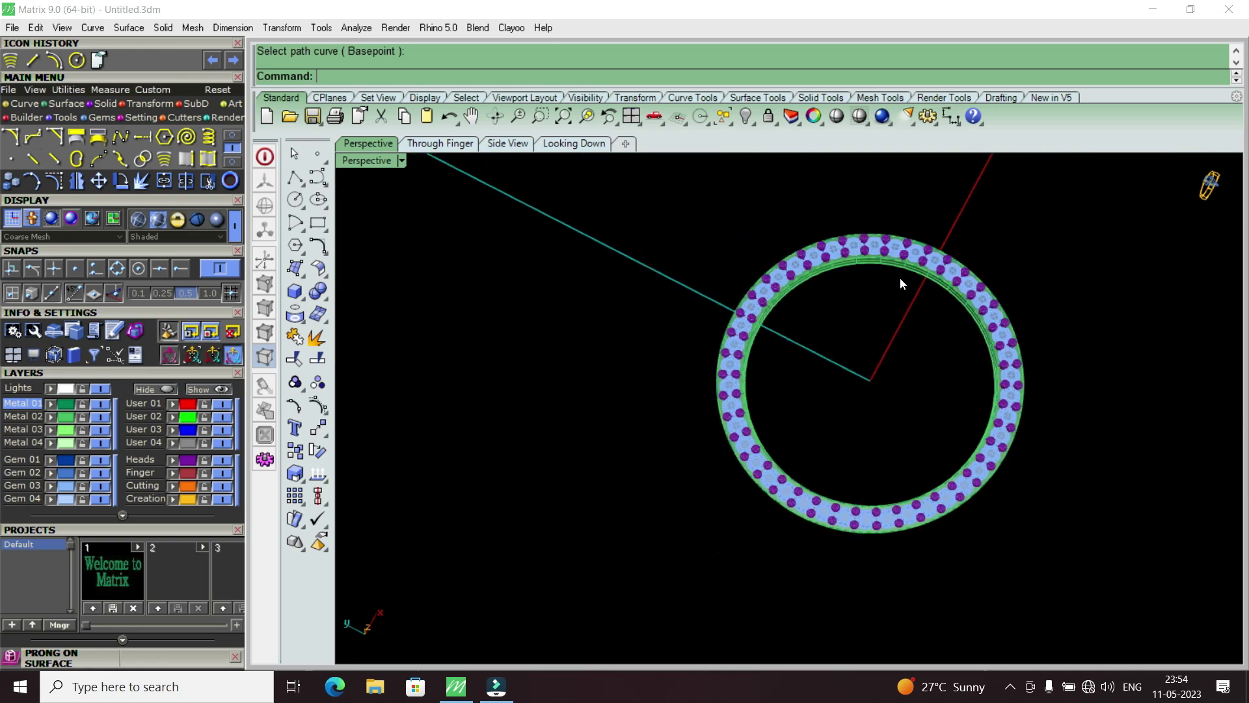
{"action": "scroll", "coordinate": [902, 280], "scroll_direction": "up", "scroll_amount": 4}
Orbit the ring to a near top-down view.
{"action": "right_click_drag", "start_coordinate": [907, 394], "coordinate": [736, 336]}
{"action": "scroll", "coordinate": [716, 345], "scroll_direction": "down", "scroll_amount": 3}
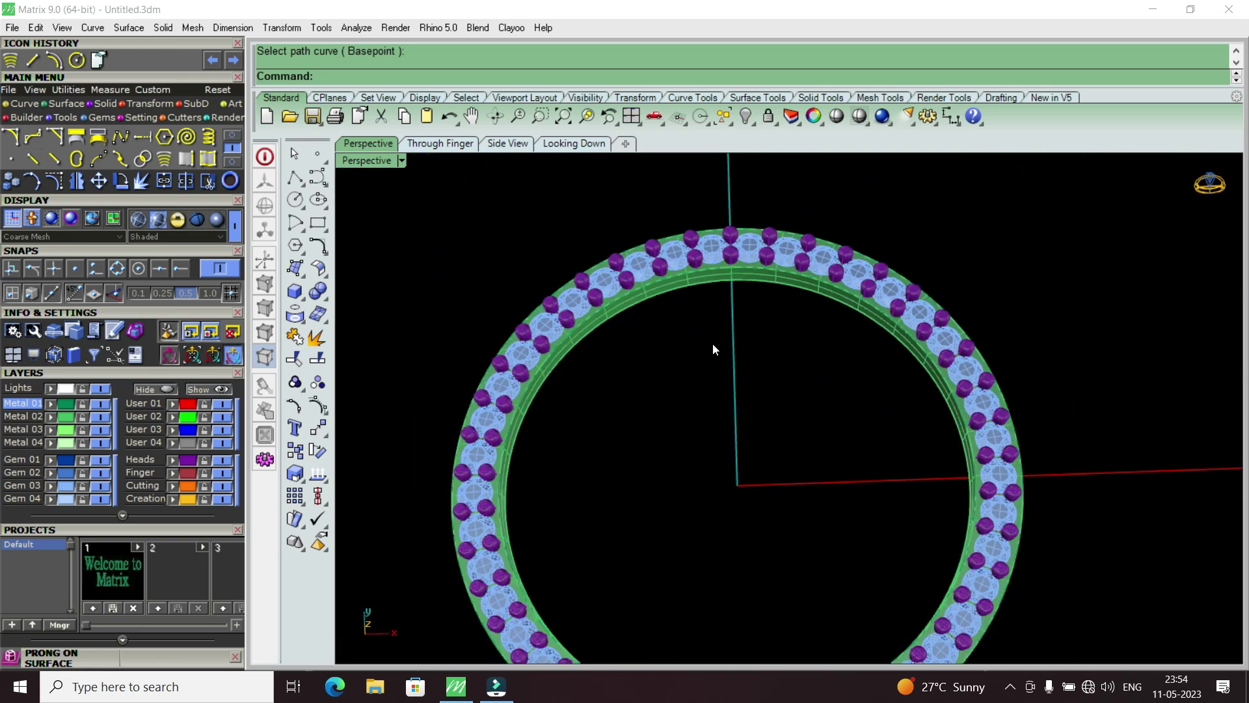
{"action": "scroll", "coordinate": [963, 438], "scroll_direction": "down", "scroll_amount": 2}
{"action": "mouse_move", "coordinate": [962, 438]}
{"action": "right_mouse_down"}
{"action": "mouse_move", "coordinate": [947, 482]}
{"action": "mouse_move", "coordinate": [898, 460]}
{"action": "mouse_move", "coordinate": [942, 424]}
{"action": "right_mouse_up"}
{"action": "scroll", "coordinate": [955, 452], "scroll_direction": "up", "scroll_amount": 2}
{"action": "scroll", "coordinate": [954, 451], "scroll_direction": "up", "scroll_amount": 1}
{"action": "scroll", "coordinate": [810, 484], "scroll_direction": "down", "scroll_amount": 3}
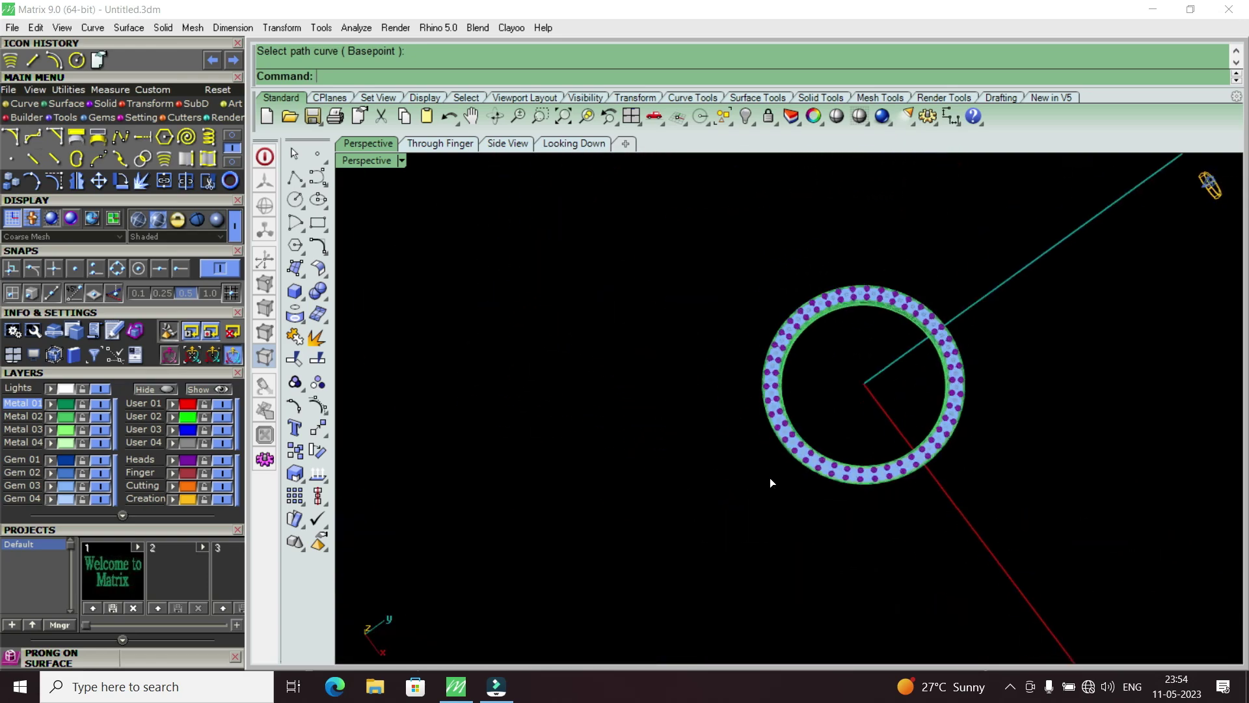
{"action": "right_click_drag", "start_coordinate": [770, 477], "coordinate": [918, 493]}
{"action": "scroll", "coordinate": [912, 372], "scroll_direction": "down", "scroll_amount": 1}
Select the whole ring and switch to the top-down view.
{"action": "left_click_drag", "start_coordinate": [988, 209], "coordinate": [693, 508]}
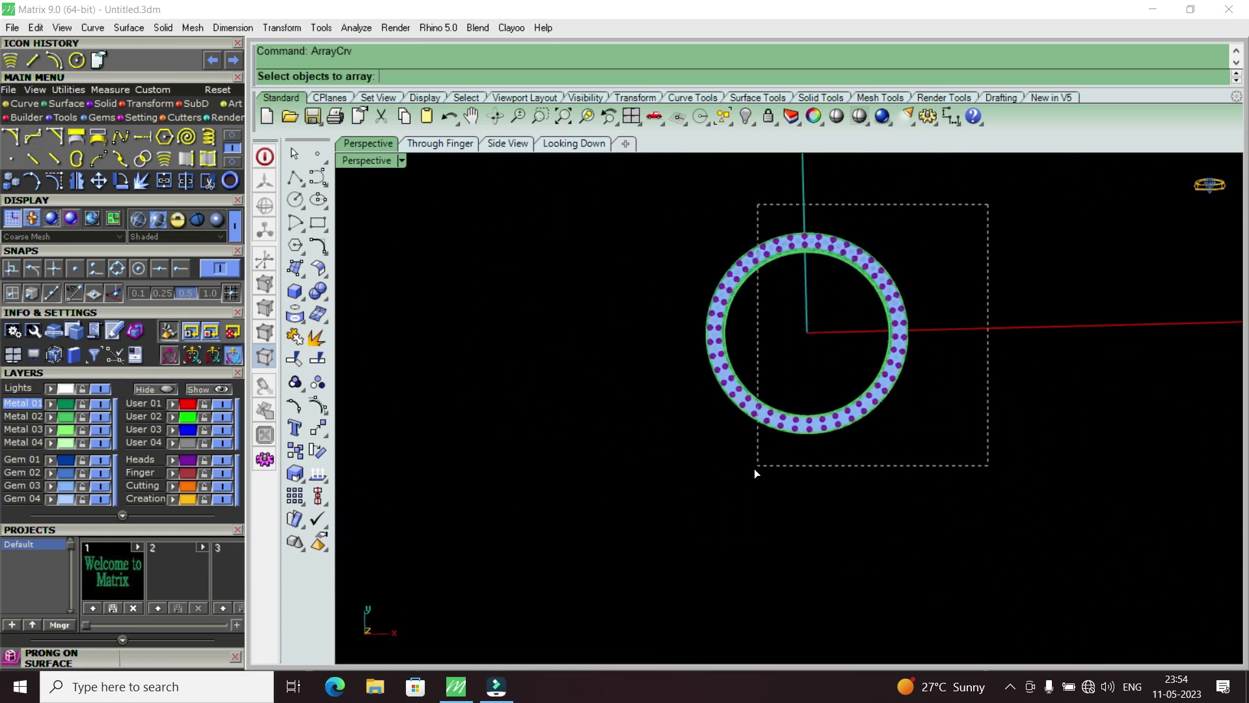
{"action": "double_click", "coordinate": [376, 161]}
{"action": "left_click", "coordinate": [574, 143]}
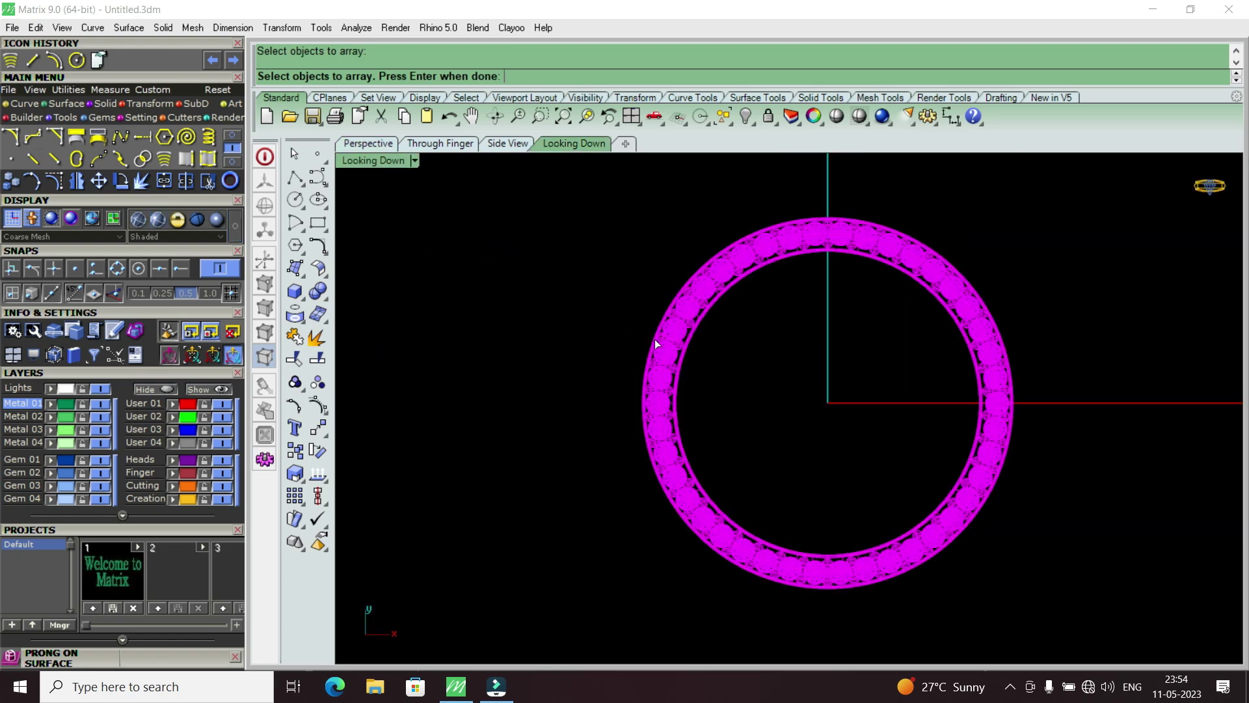
{"action": "scroll", "coordinate": [715, 390], "scroll_direction": "down", "scroll_amount": 3}
{"action": "left_click", "coordinate": [99, 182]}
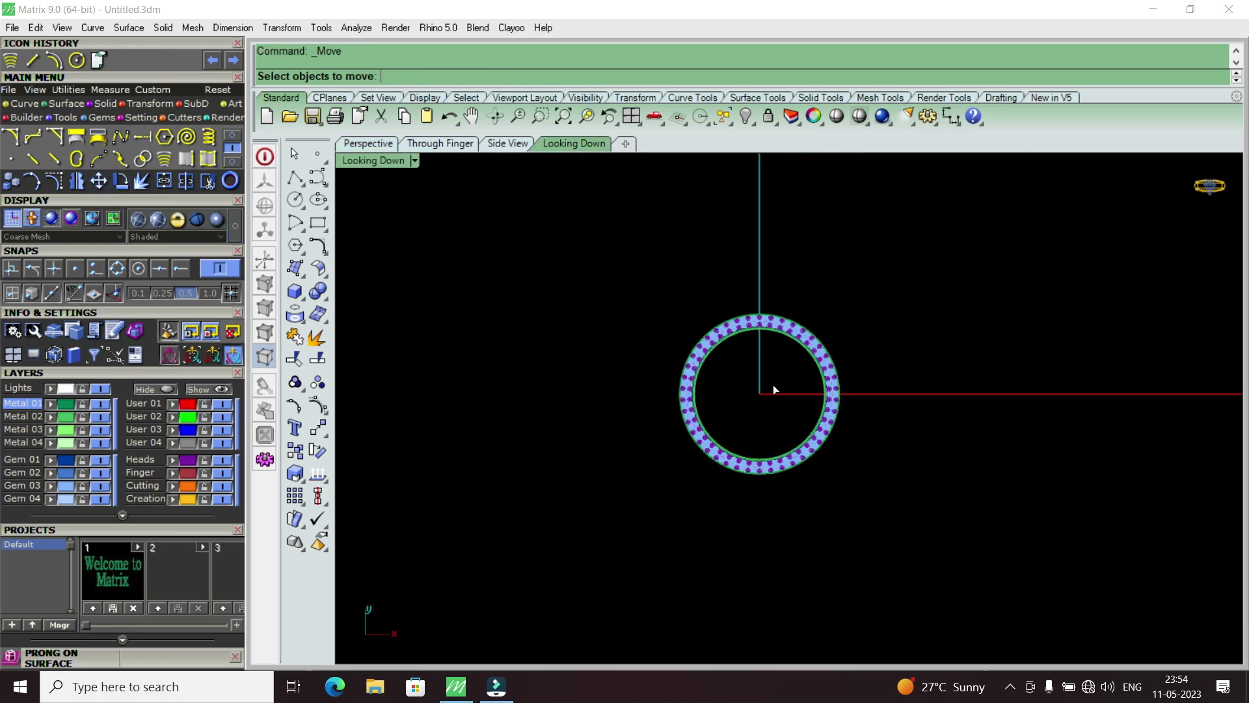
{"action": "mouse_move", "coordinate": [944, 253]}
{"action": "left_mouse_down"}
{"action": "mouse_move", "coordinate": [820, 419]}
{"action": "mouse_move", "coordinate": [649, 524]}
{"action": "left_mouse_up"}
{"action": "right_click", "coordinate": [756, 443]}
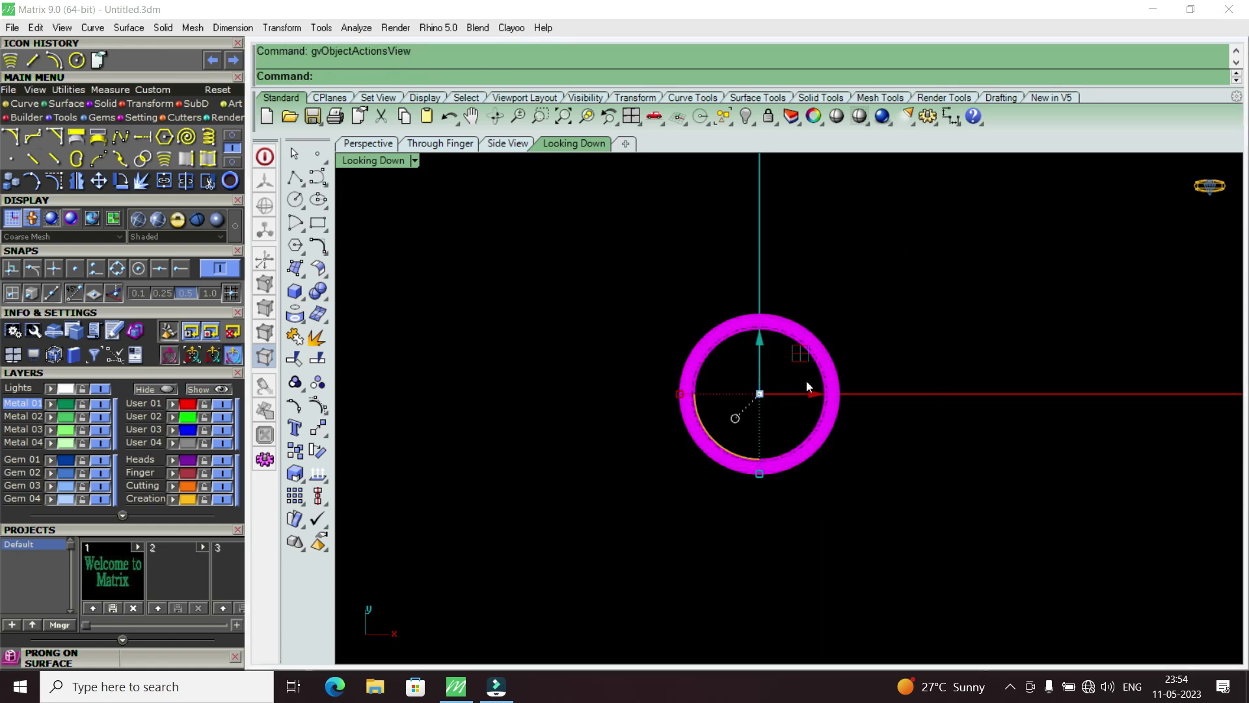
{"action": "left_click", "coordinate": [900, 321]}
Group the ring band with its gems and prongs, then shift it left of the origin.
{"action": "left_click_drag", "start_coordinate": [911, 254], "coordinate": [654, 517]}
{"action": "type", "text": "g"}
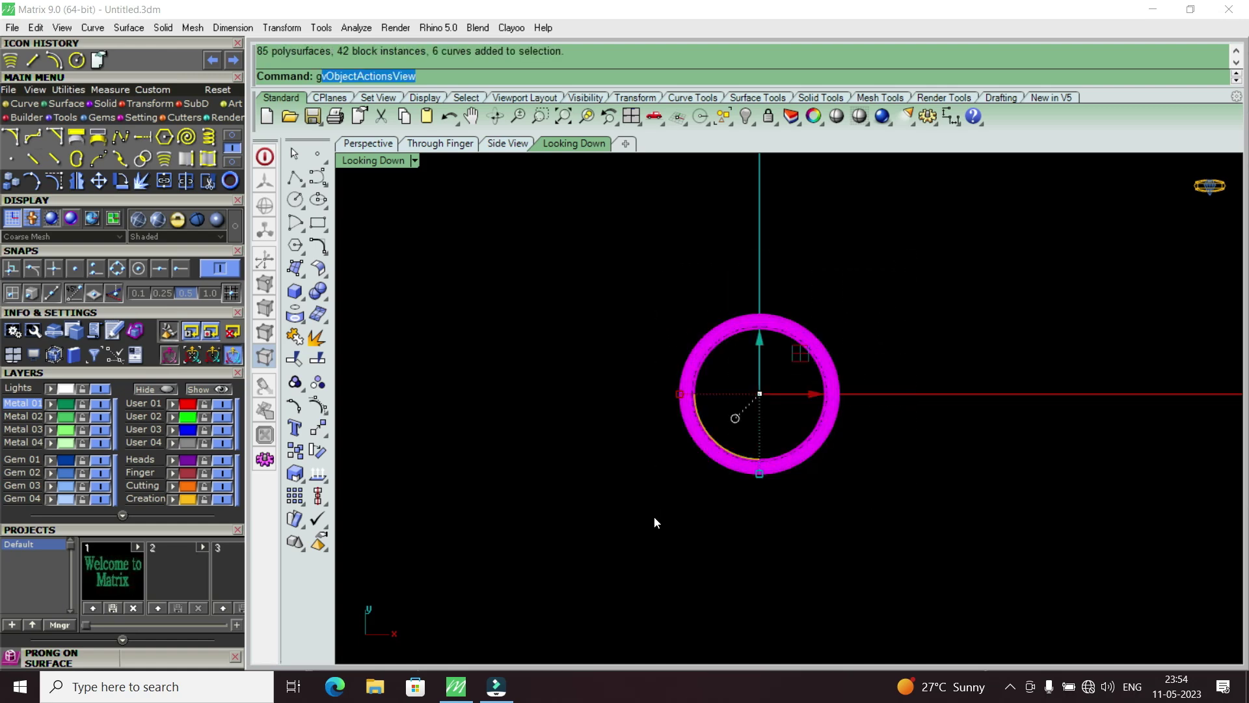
{"action": "type", "text": "roup"}
{"action": "key", "text": "Return"}
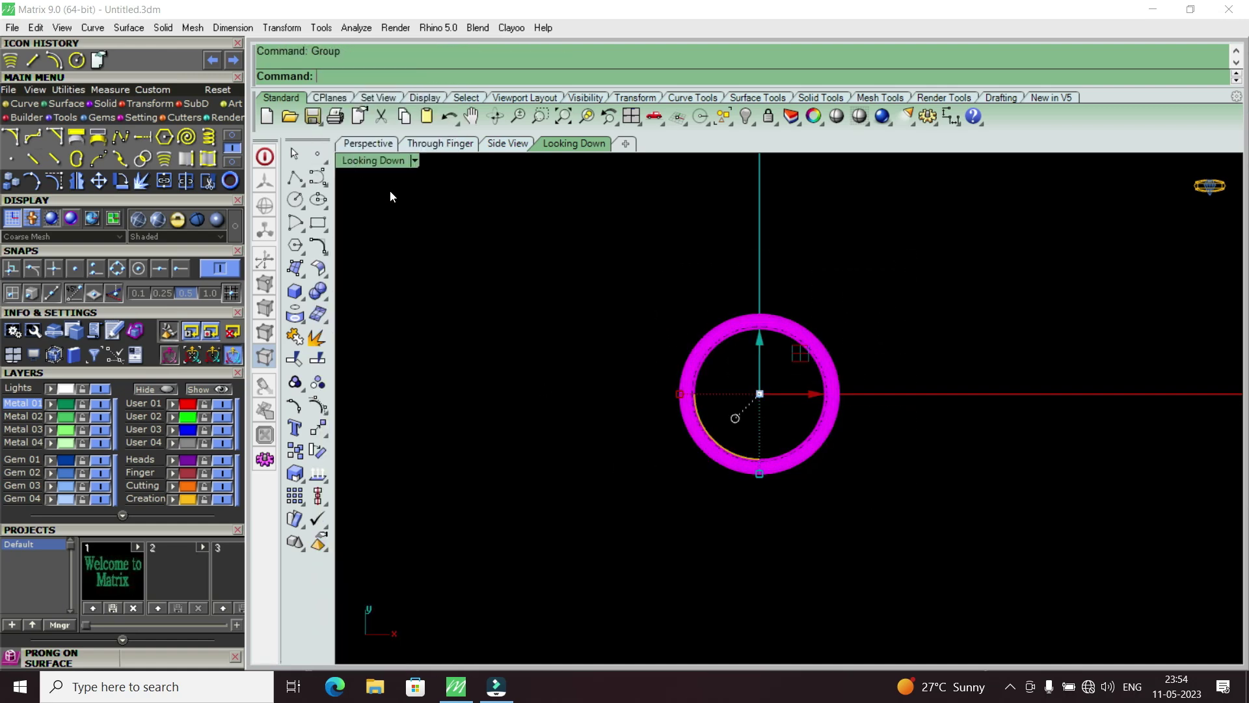
{"action": "key", "text": "Escape"}
{"action": "mouse_move", "coordinate": [804, 414]}
{"action": "left_mouse_down"}
{"action": "mouse_move", "coordinate": [849, 414]}
{"action": "mouse_move", "coordinate": [622, 400]}
{"action": "left_mouse_up"}
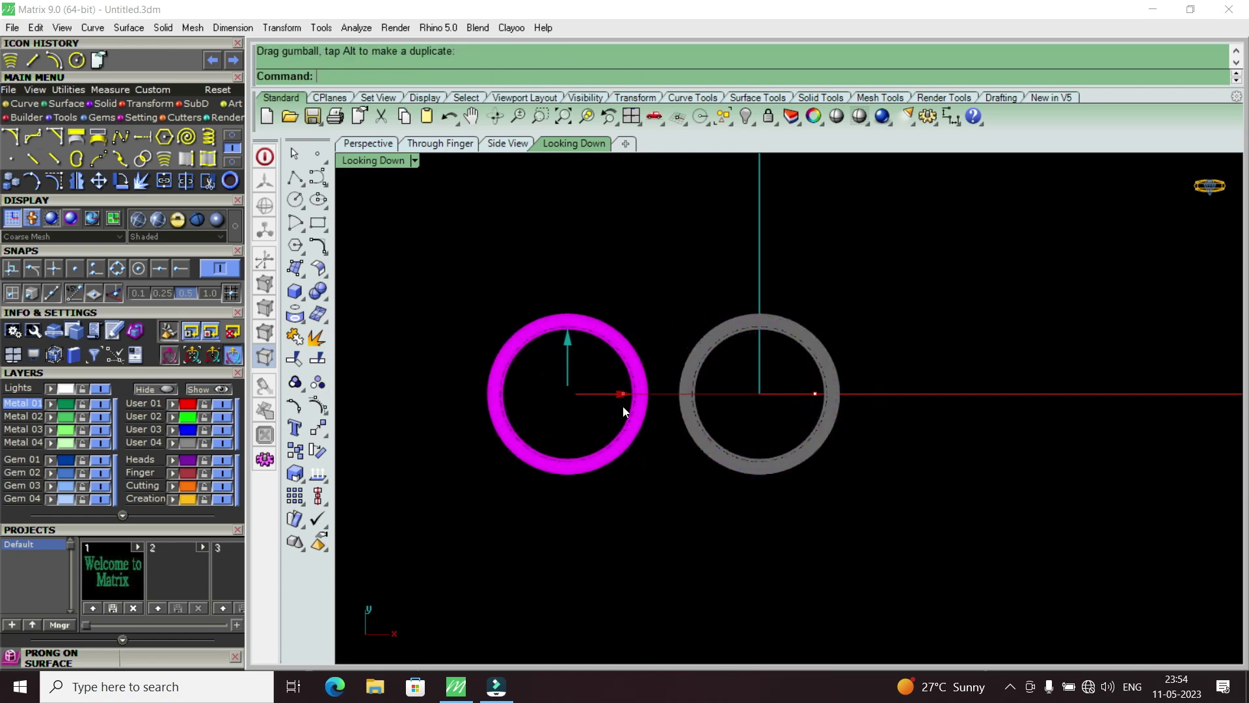
{"action": "key", "text": "Escape"}
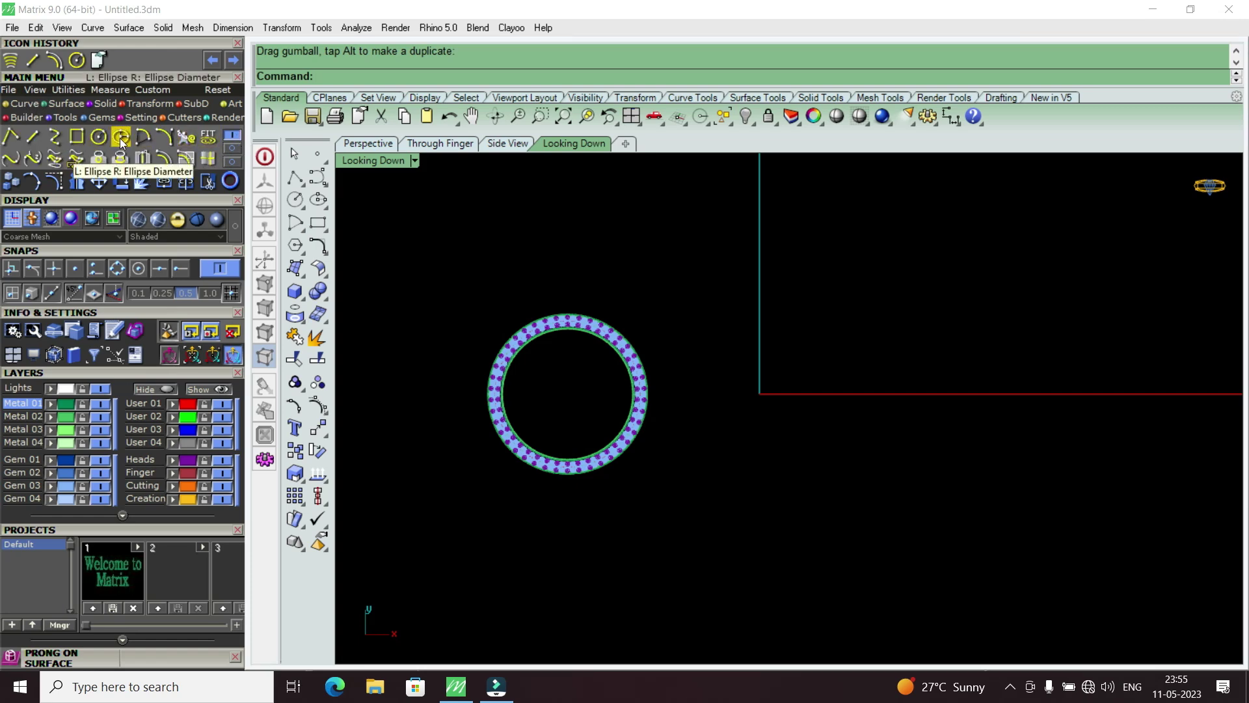
{"action": "left_click", "coordinate": [120, 138]}
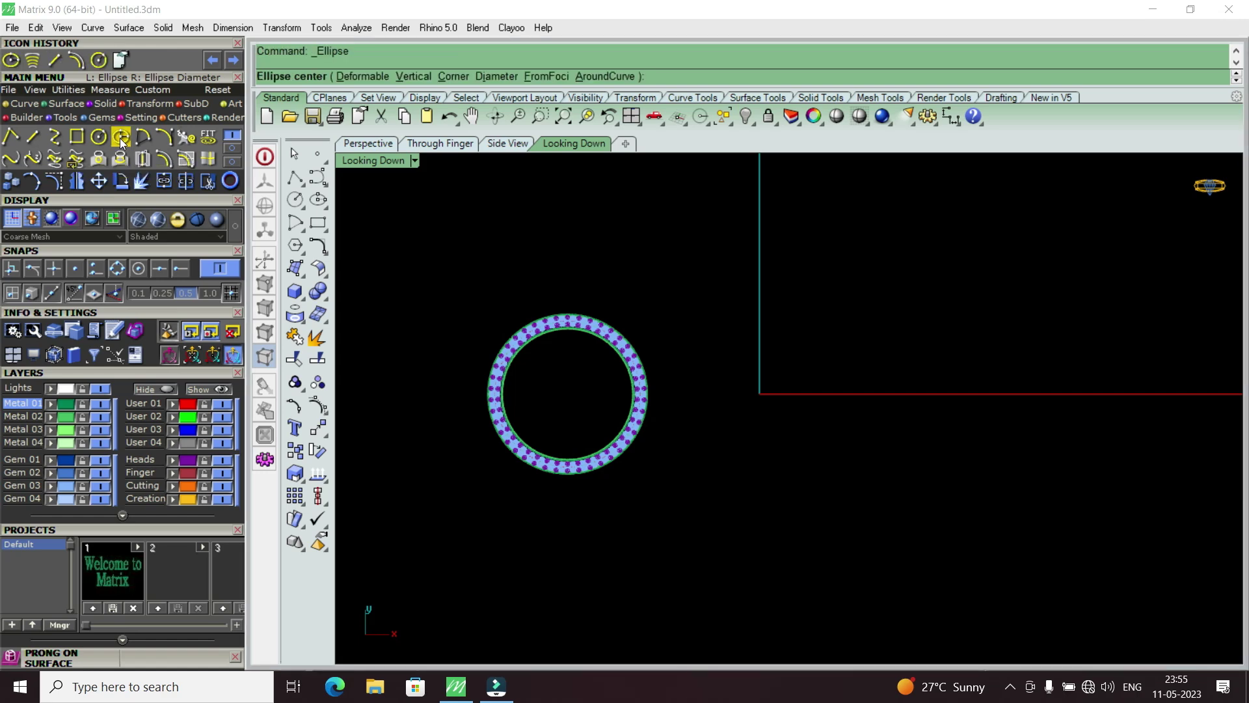
{"action": "left_click", "coordinate": [501, 77]}
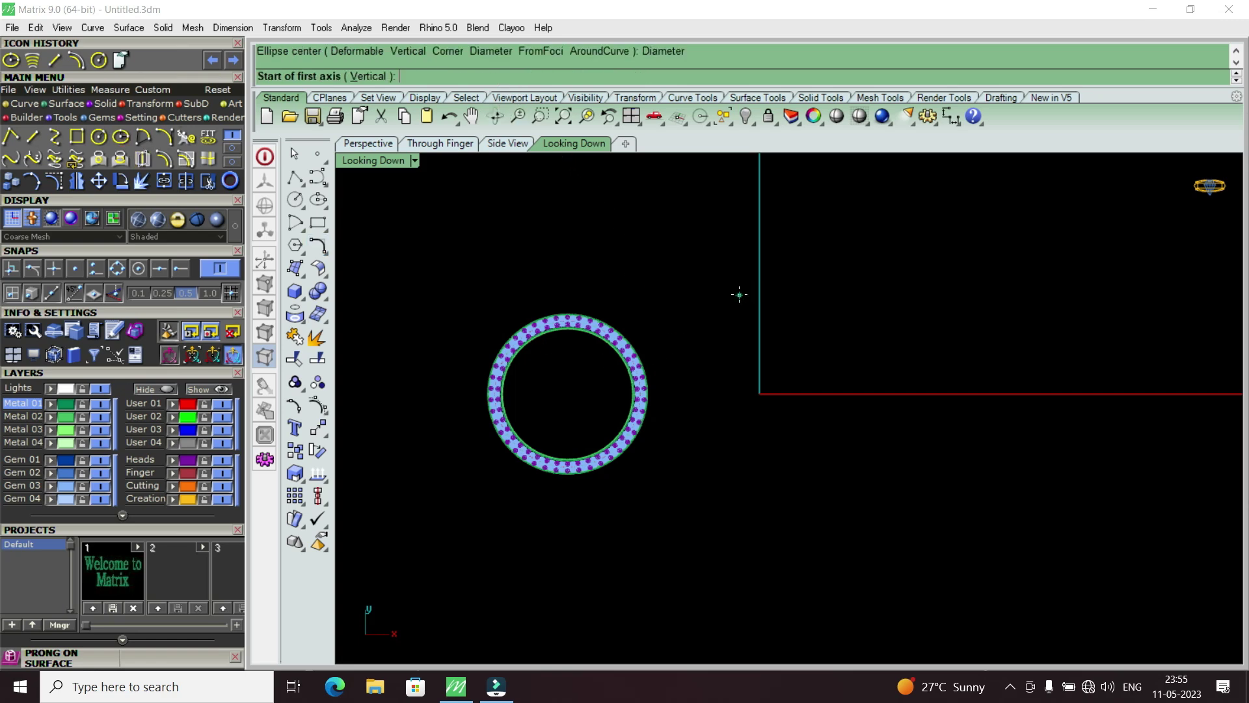
{"action": "type", "text": "0"}
{"action": "key", "text": "Return"}
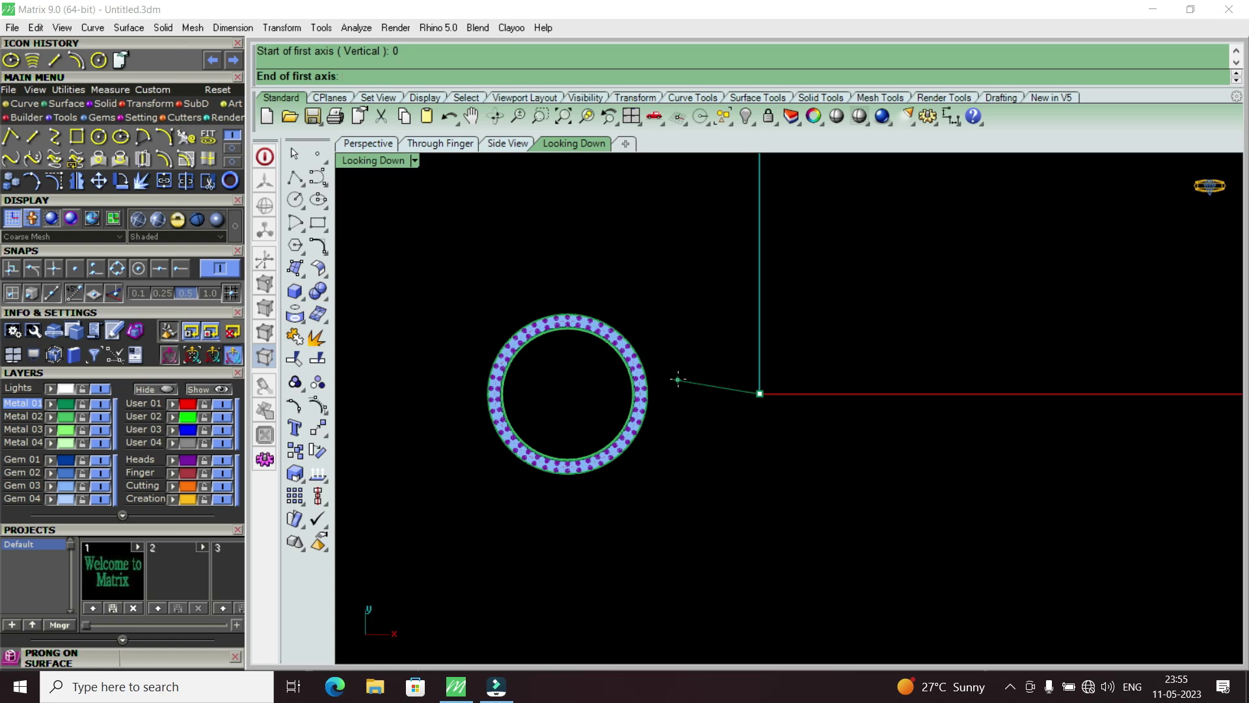
{"action": "type", "text": "15"}
{"action": "key", "text": "Return"}
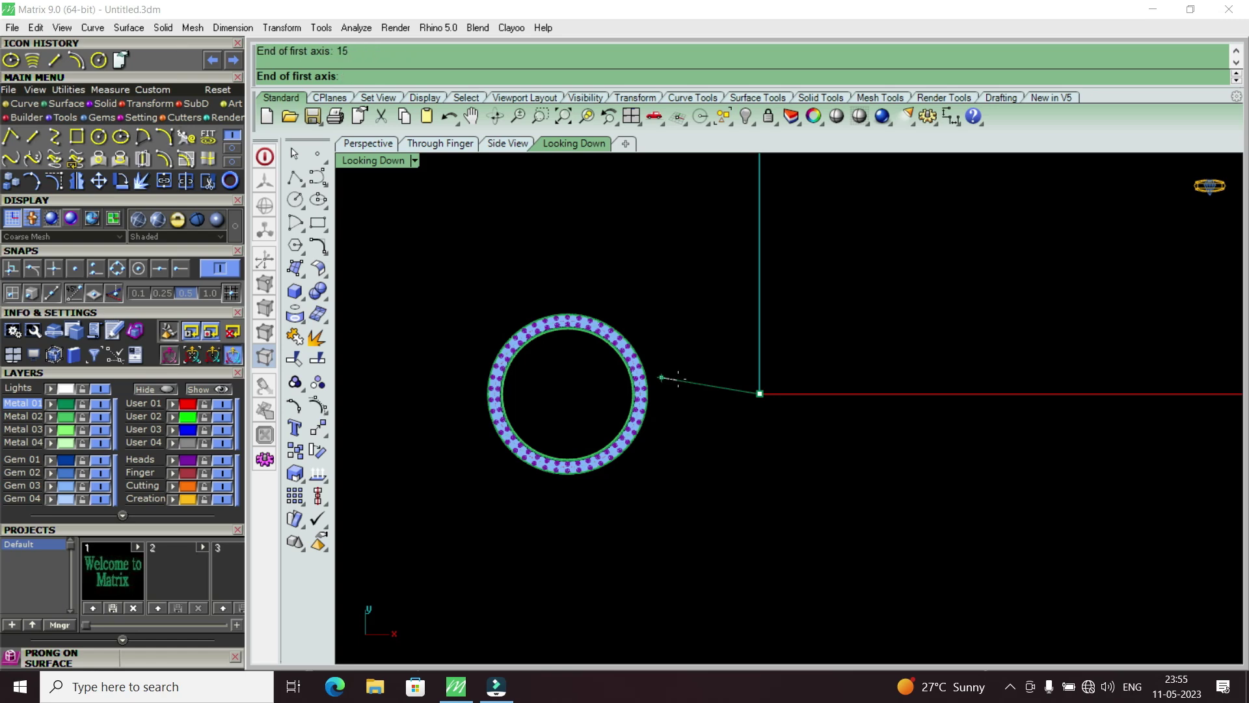
{"action": "left_click", "coordinate": [686, 383]}
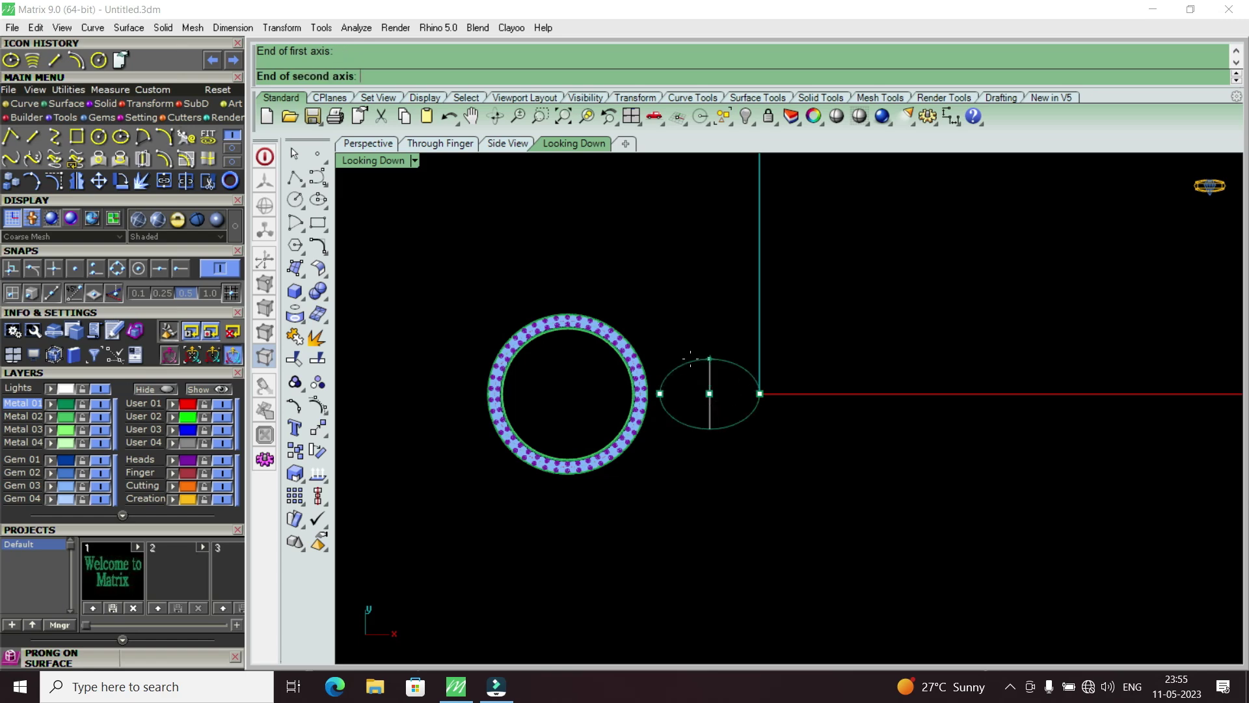
{"action": "type", "text": "30"}
{"action": "key", "text": "Return"}
{"action": "left_click", "coordinate": [690, 358]}
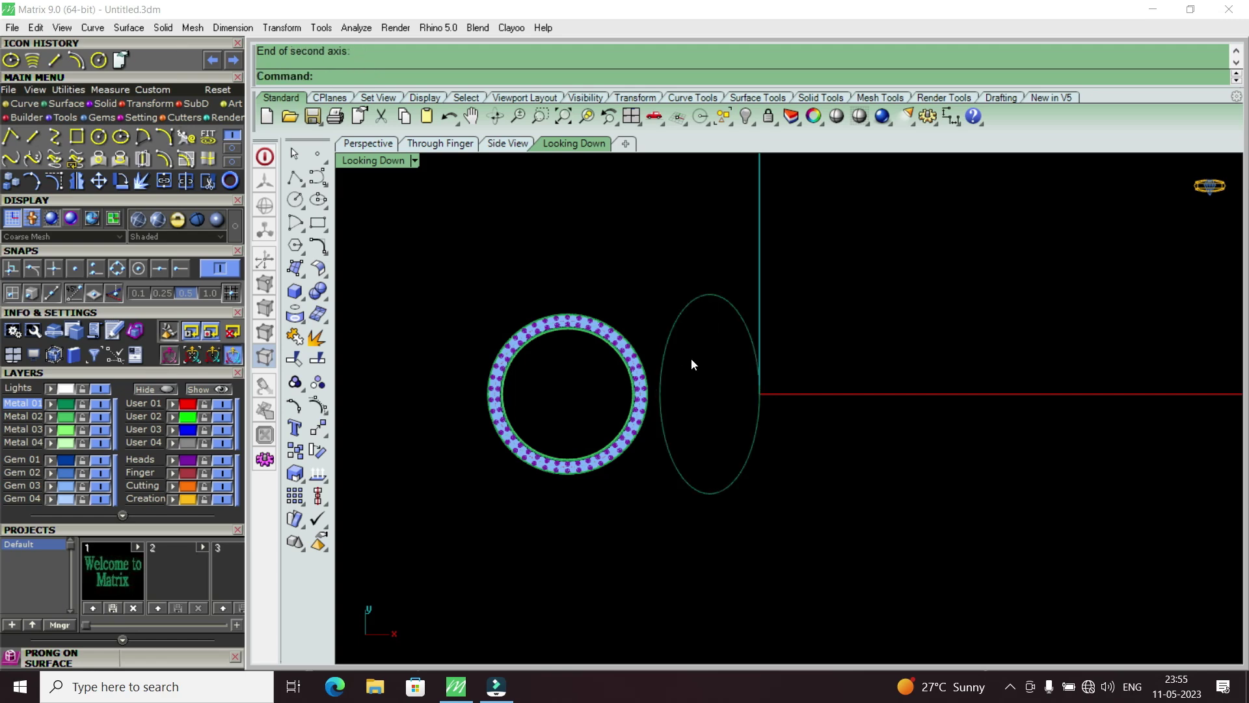
{"action": "left_click", "coordinate": [693, 312]}
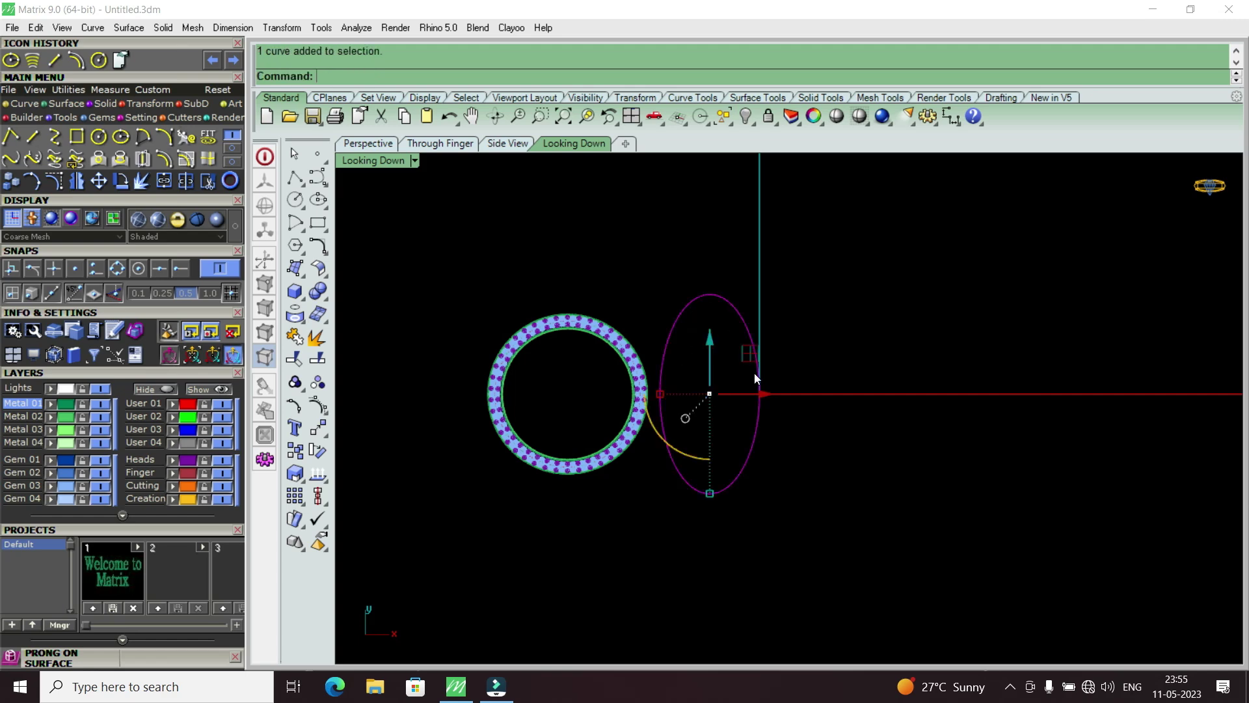
{"action": "key", "text": "ctrl+z"}
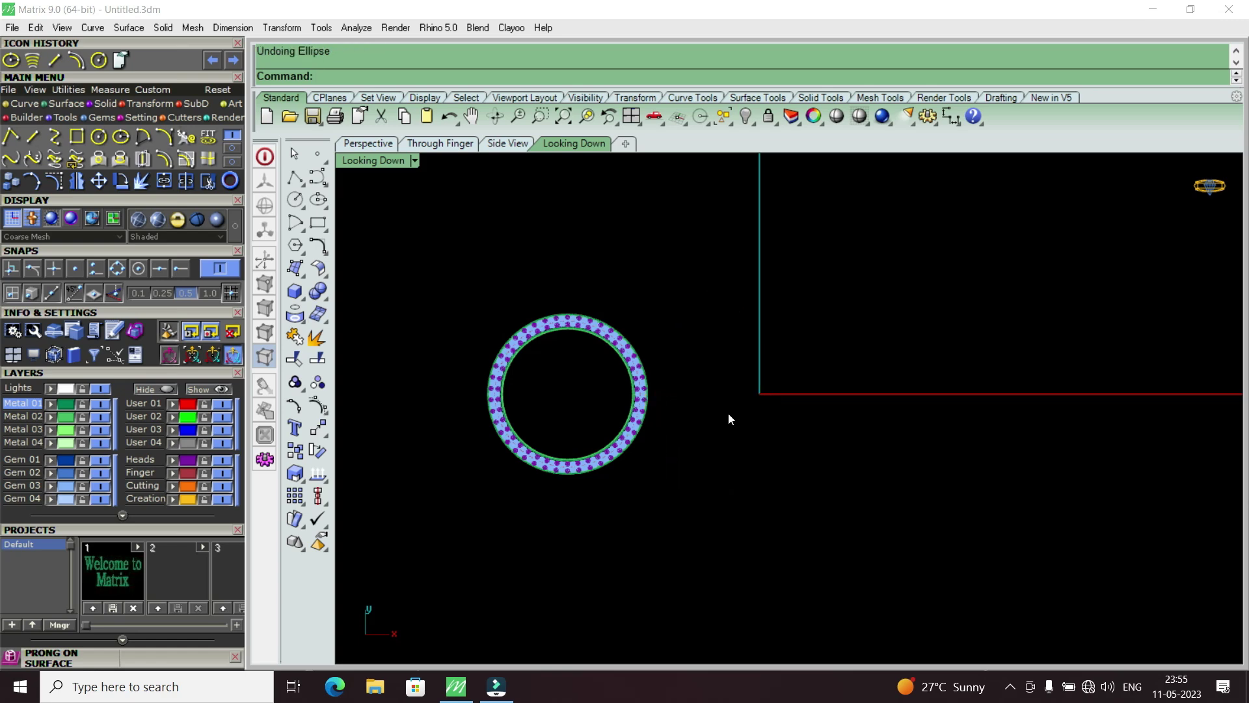
Draw an ellipse by diameter from the origin with axes 15 and 20.
{"action": "left_click", "coordinate": [10, 61]}
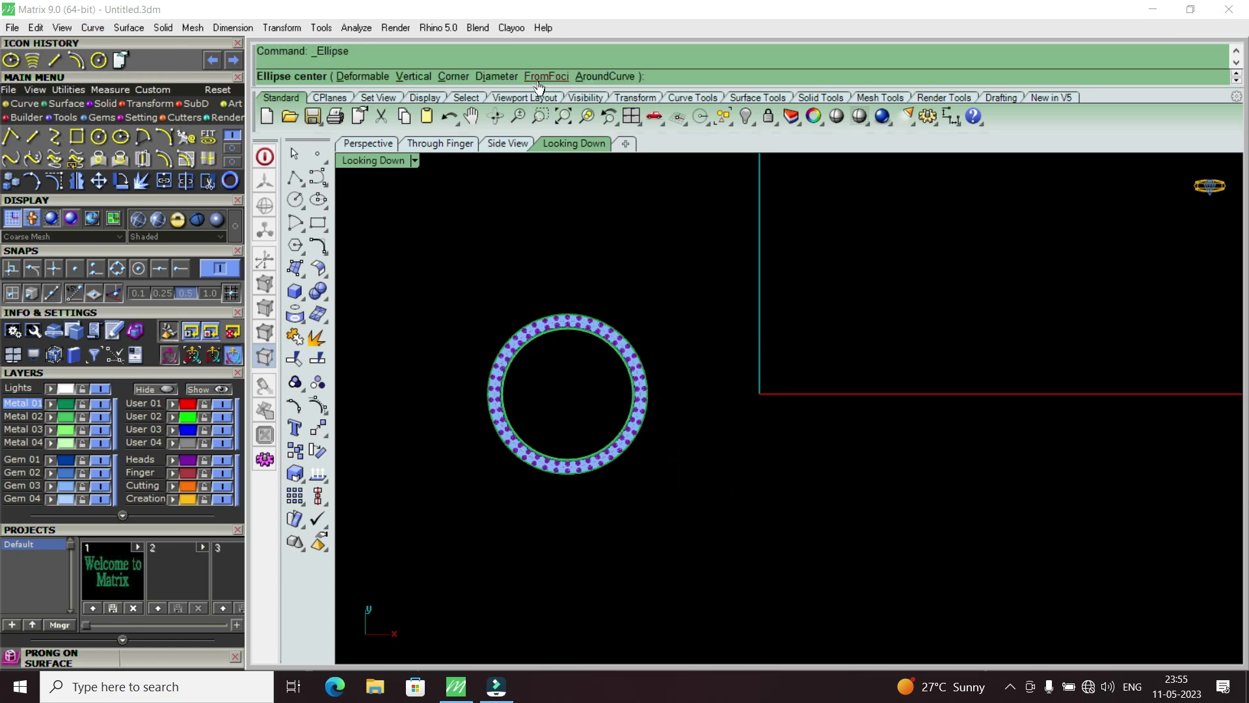
{"action": "left_click", "coordinate": [509, 78]}
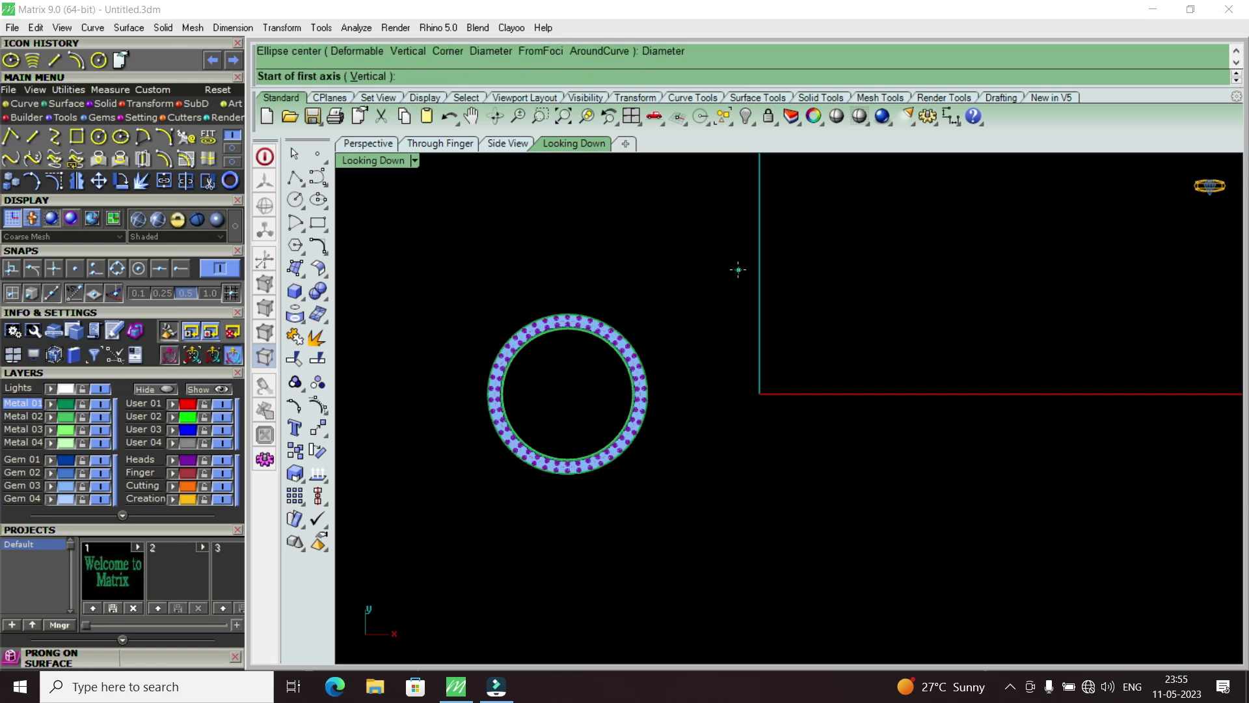
{"action": "type", "text": "0"}
{"action": "key", "text": "Return"}
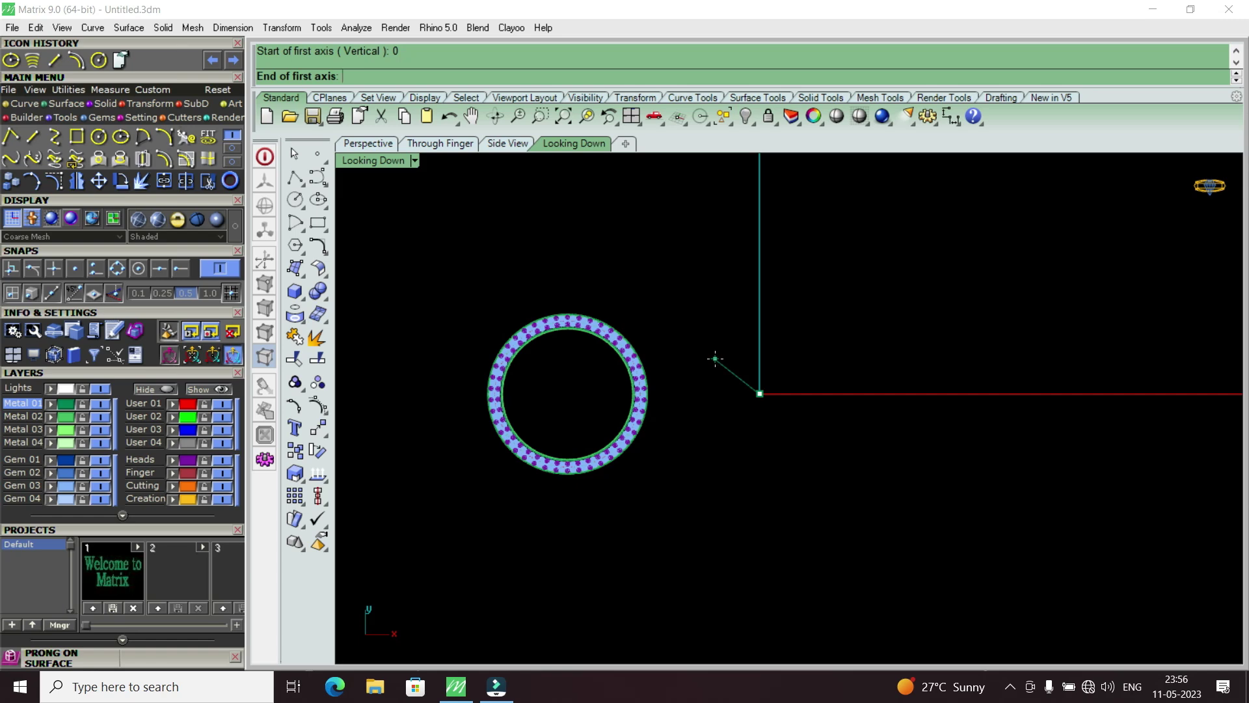
{"action": "type", "text": "15"}
{"action": "key", "text": "Return"}
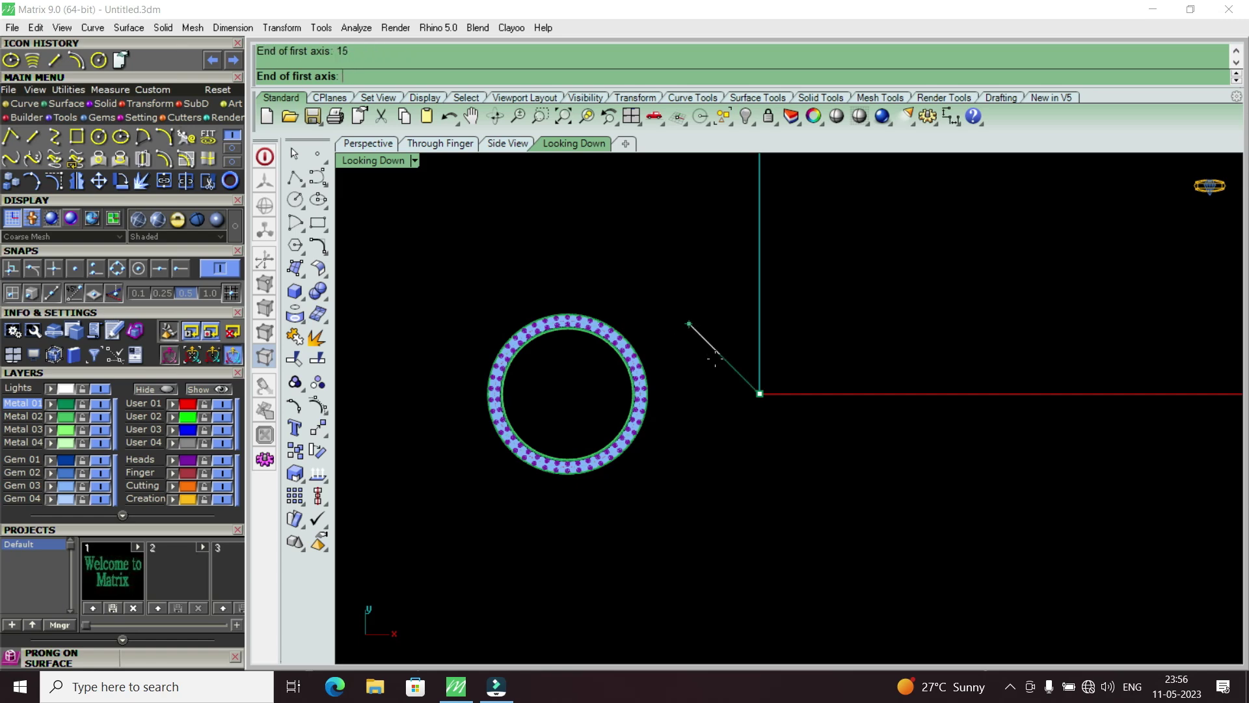
{"action": "left_click", "coordinate": [704, 374]}
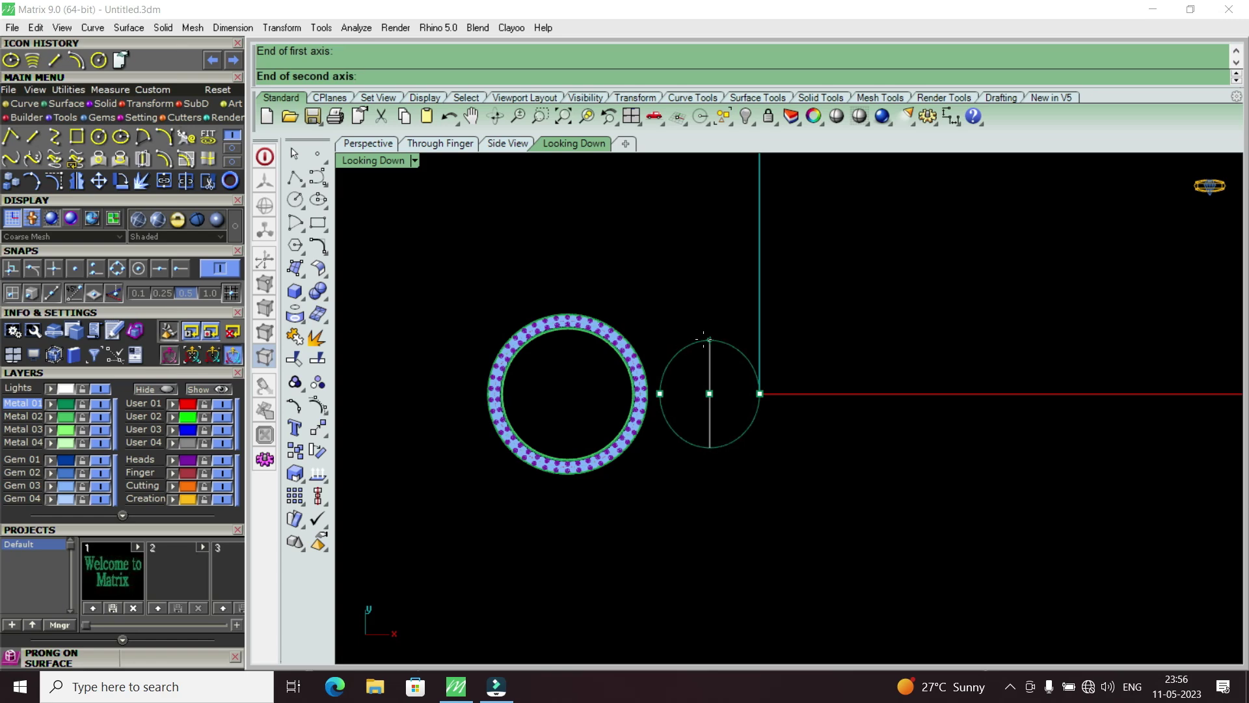
{"action": "type", "text": "20"}
{"action": "key", "text": "Return"}
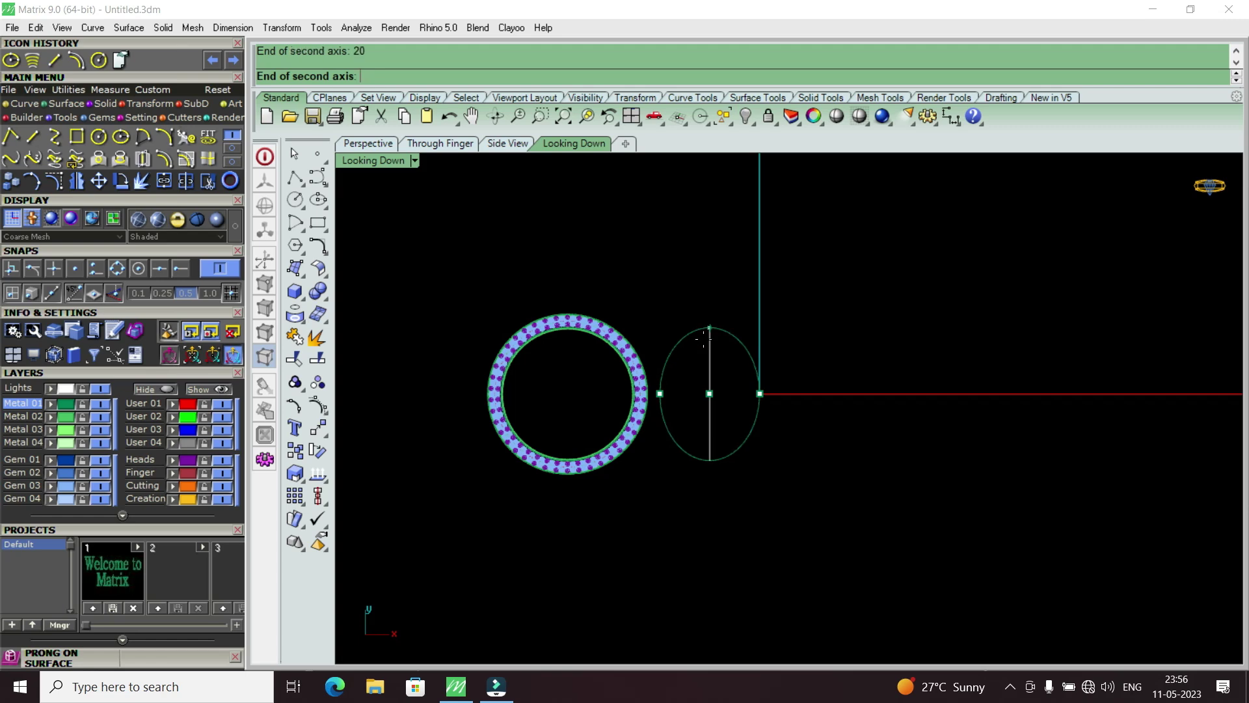
{"action": "left_click", "coordinate": [704, 341]}
Move the ellipse with Center snap so its centre sits on the origin.
{"action": "left_click", "coordinate": [704, 326]}
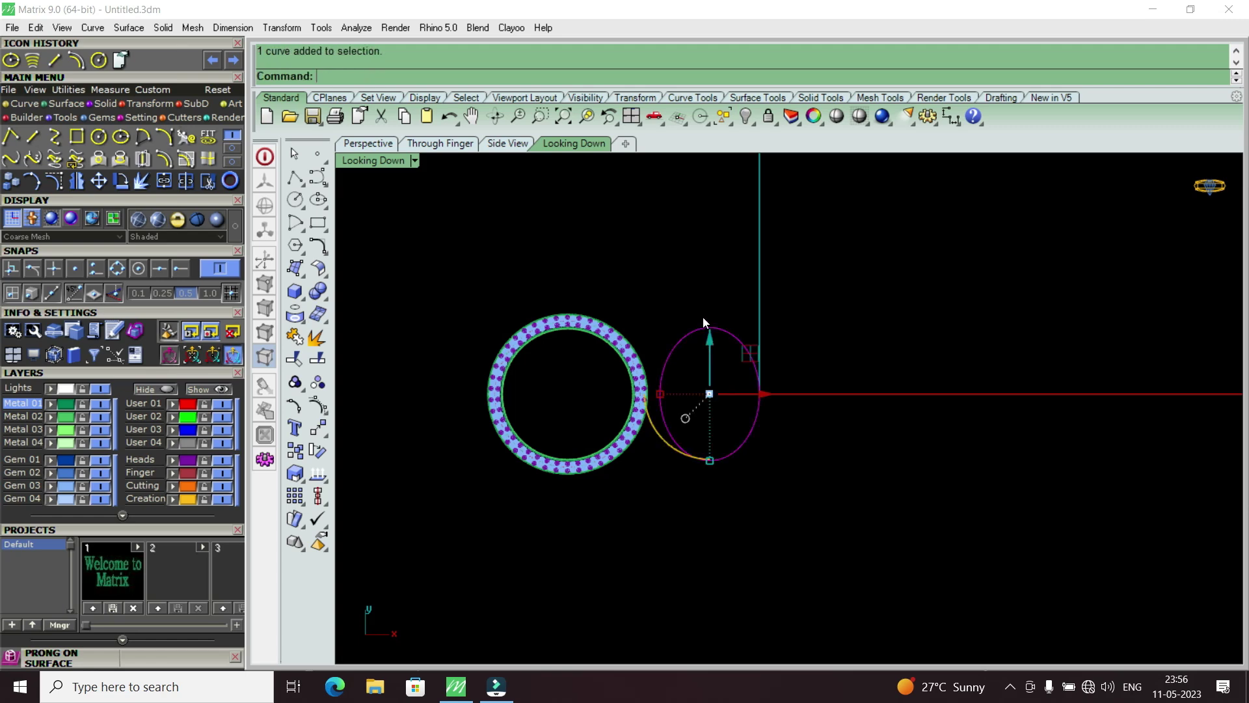
{"action": "left_click", "coordinate": [98, 181]}
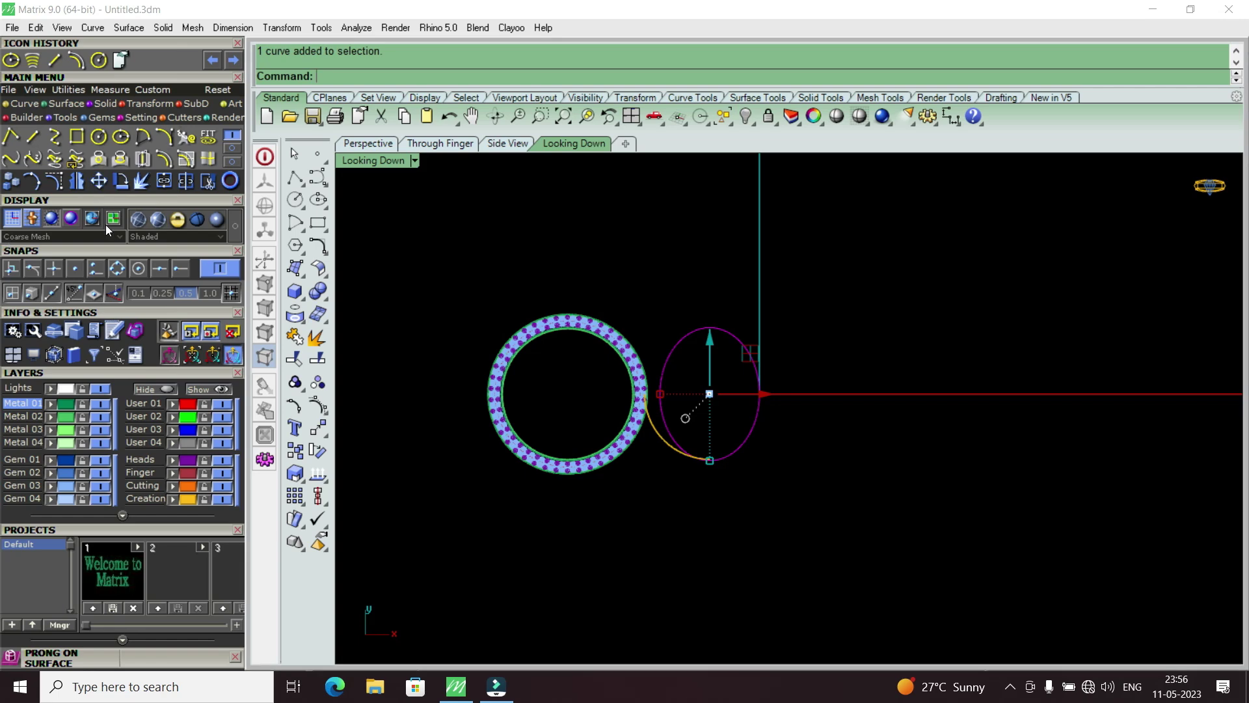
{"action": "left_click", "coordinate": [138, 271]}
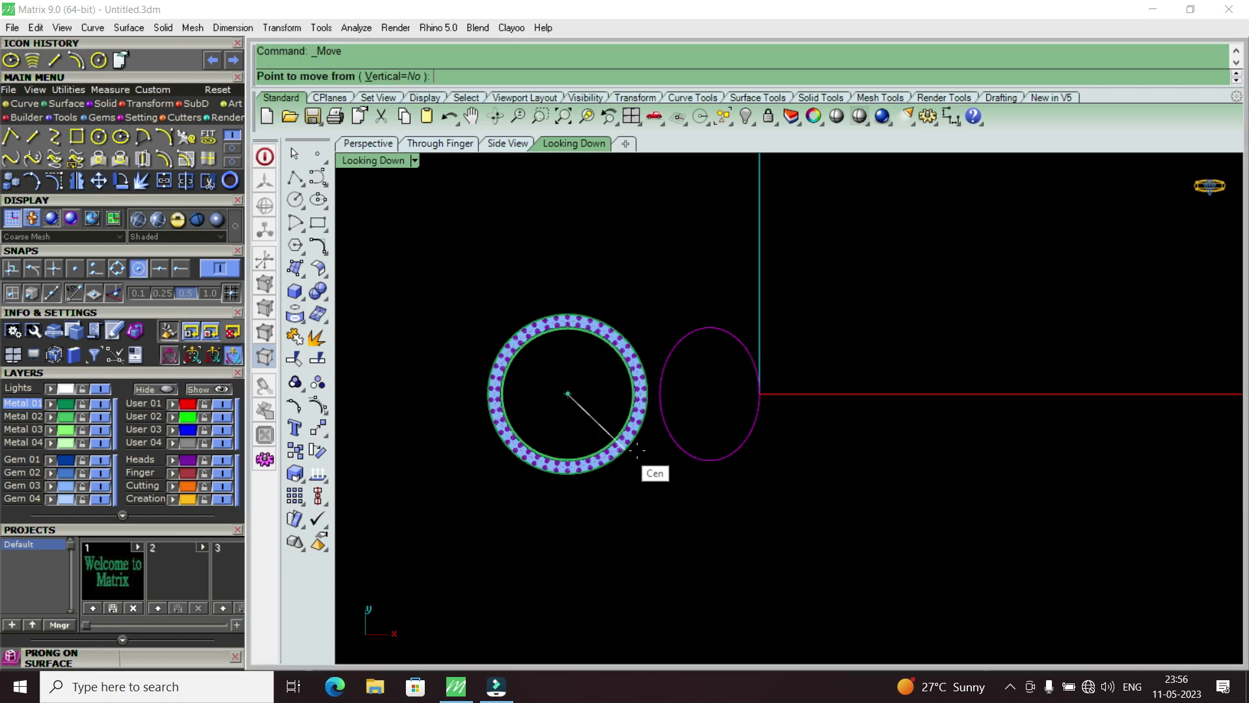
{"action": "left_click", "coordinate": [695, 460]}
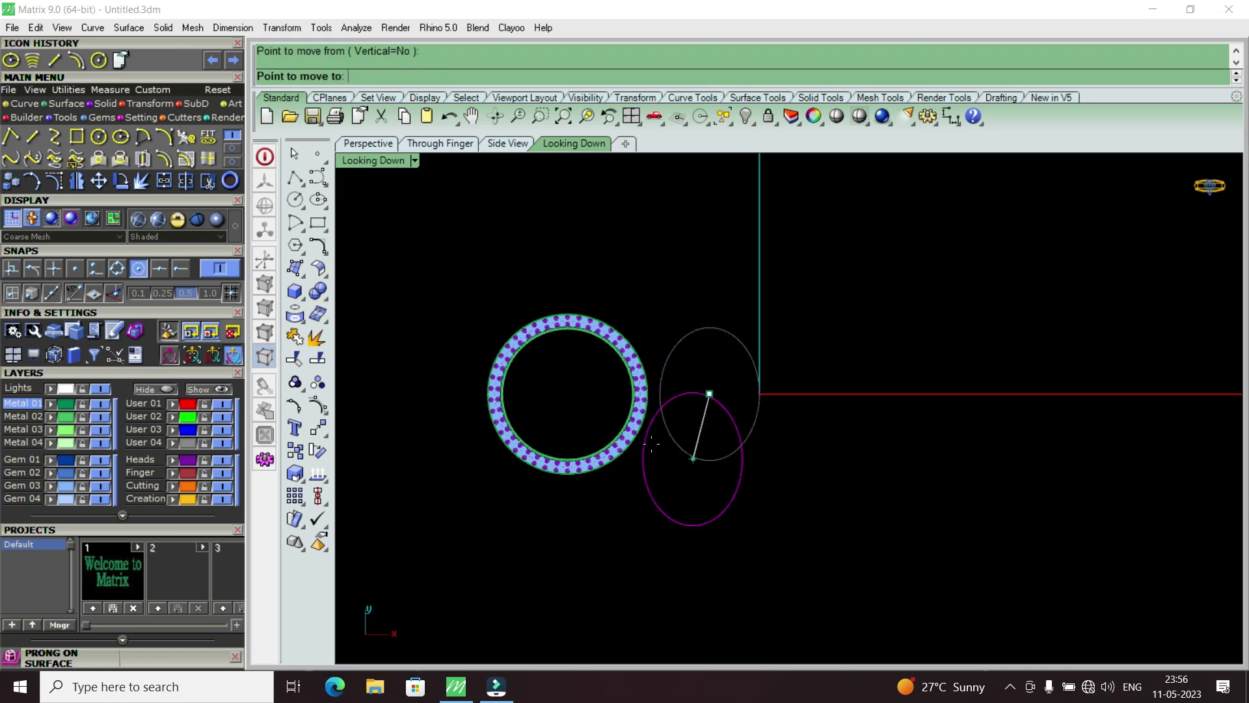
{"action": "type", "text": "0"}
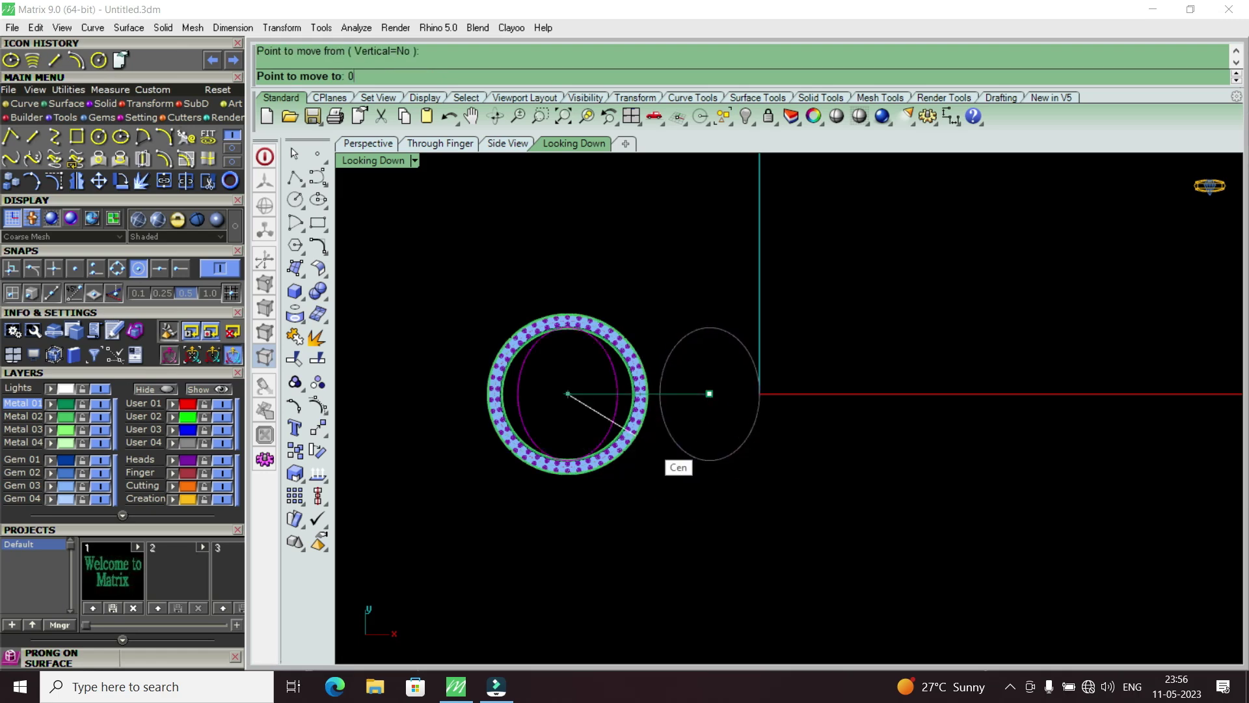
{"action": "key", "text": "Return"}
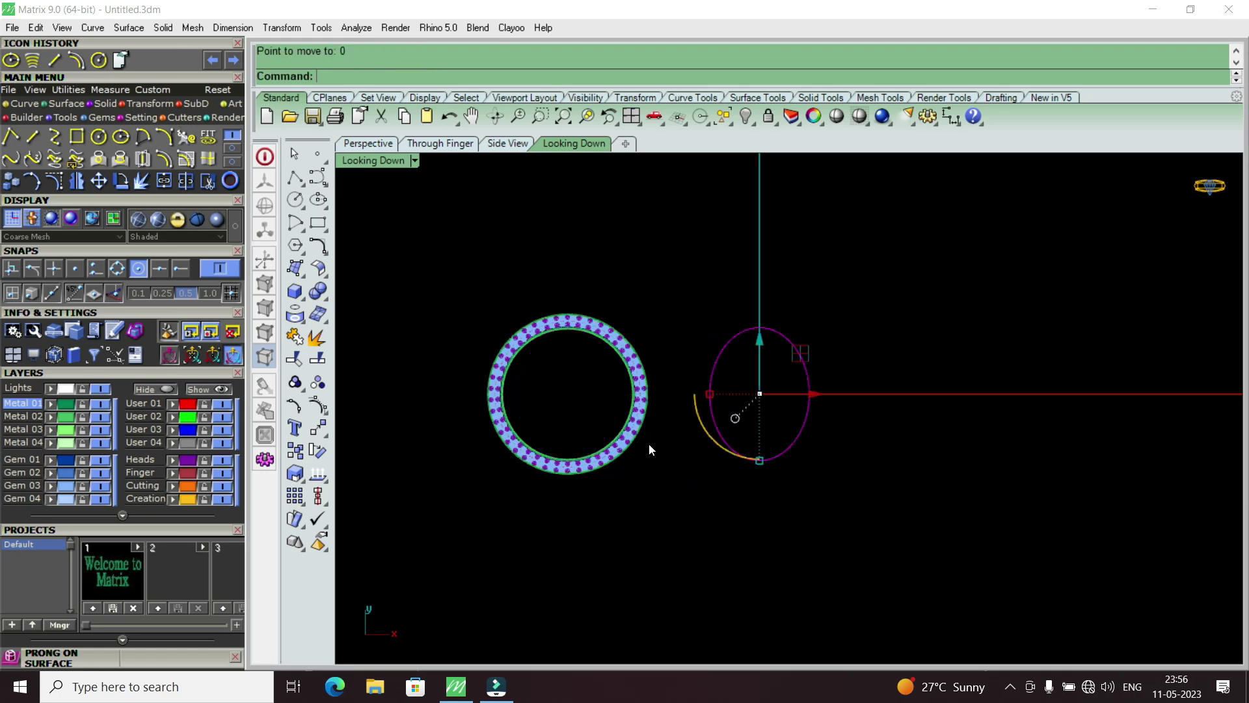
Offset the ellipse 2 units outward to create a surrounding ellipse.
{"action": "left_click", "coordinate": [165, 162]}
{"action": "scroll", "coordinate": [734, 333], "scroll_direction": "up", "scroll_amount": 2}
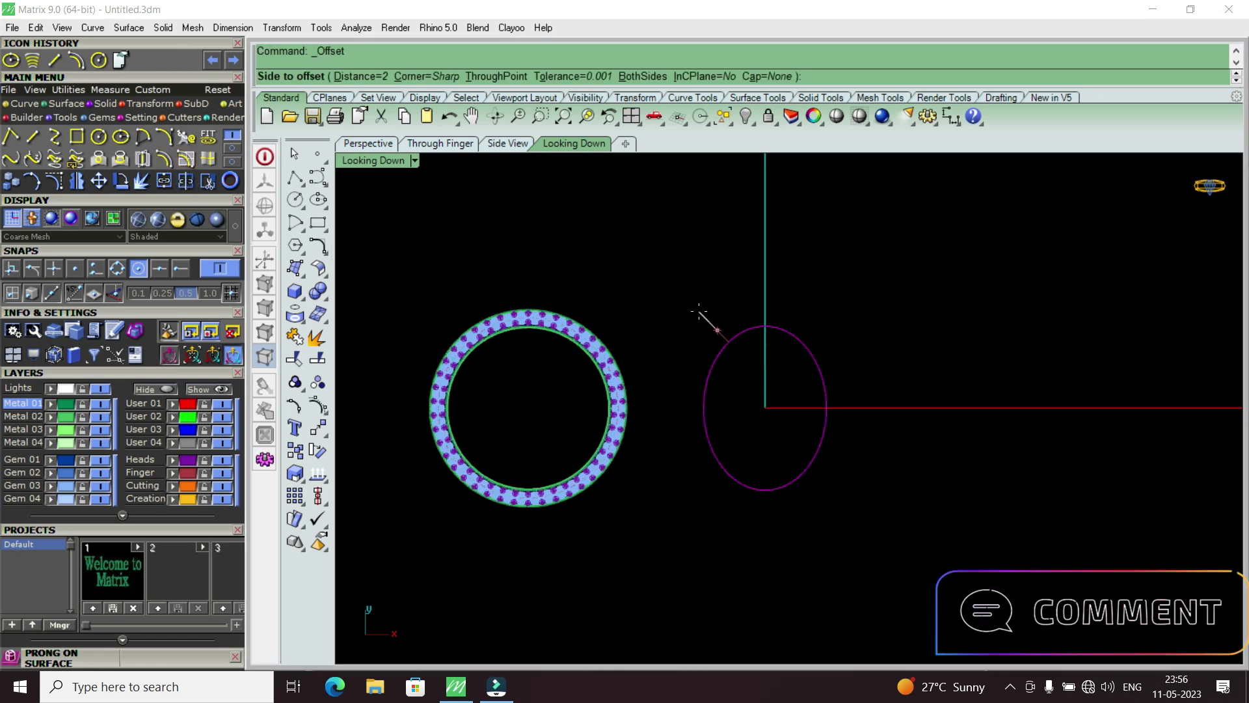
{"action": "left_click", "coordinate": [698, 311]}
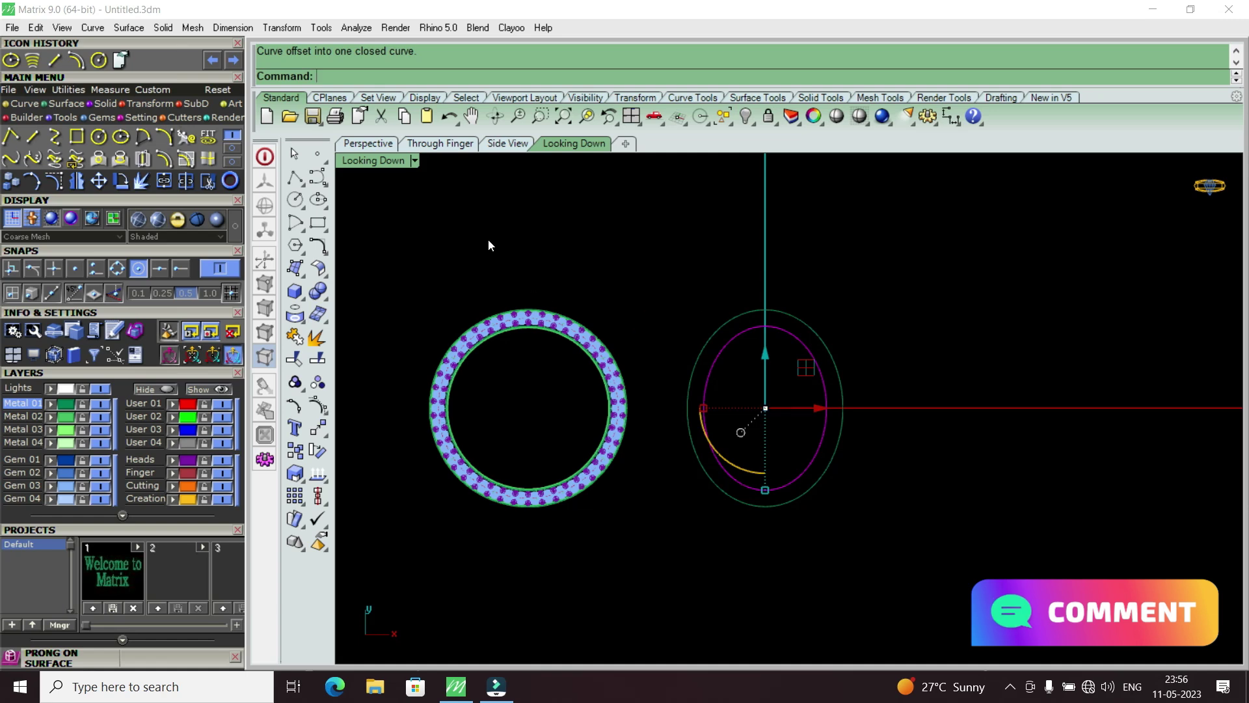
{"action": "double_click", "coordinate": [393, 159]}
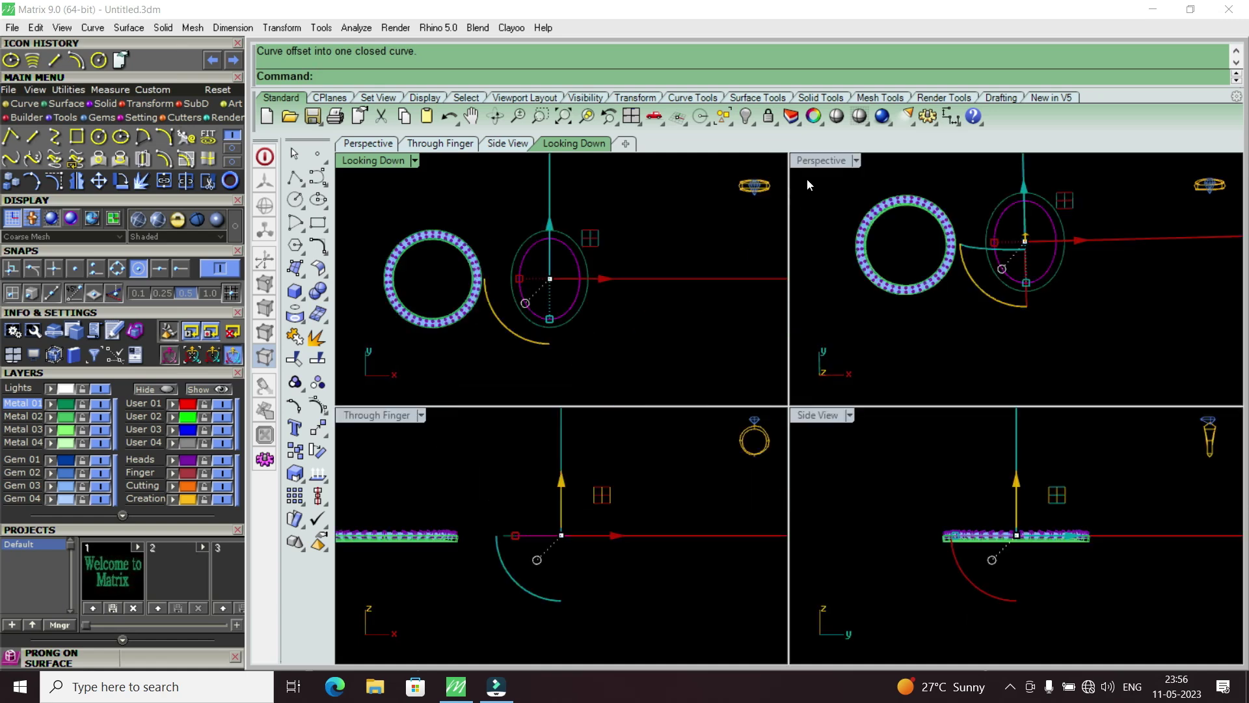
{"action": "double_click", "coordinate": [820, 160]}
{"action": "scroll", "coordinate": [892, 388], "scroll_direction": "up", "scroll_amount": 2}
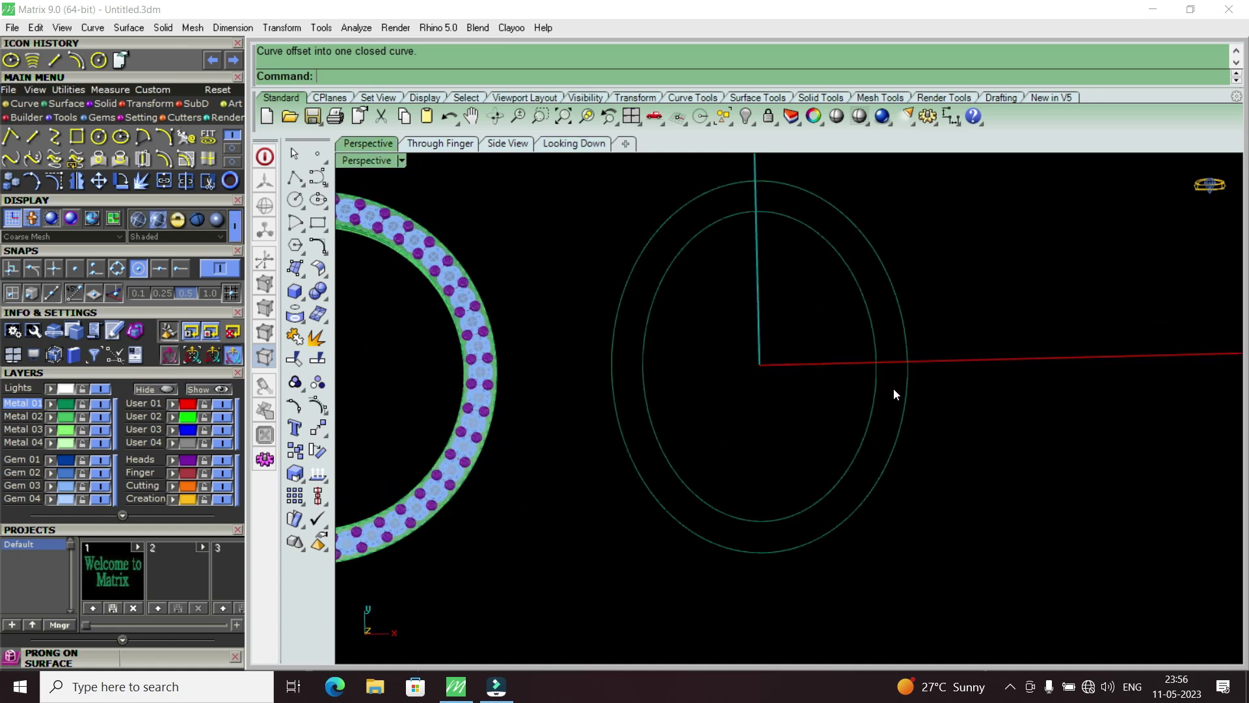
{"action": "scroll", "coordinate": [818, 290], "scroll_direction": "up", "scroll_amount": 2}
{"action": "mouse_move", "coordinate": [818, 290]}
{"action": "right_mouse_down"}
{"action": "mouse_move", "coordinate": [906, 464]}
{"action": "mouse_move", "coordinate": [862, 462]}
{"action": "right_mouse_up"}
Nudge the inner ellipse upward to 0.3 with Alt+Up.
{"action": "left_click", "coordinate": [878, 467]}
{"action": "right_click", "coordinate": [907, 486]}
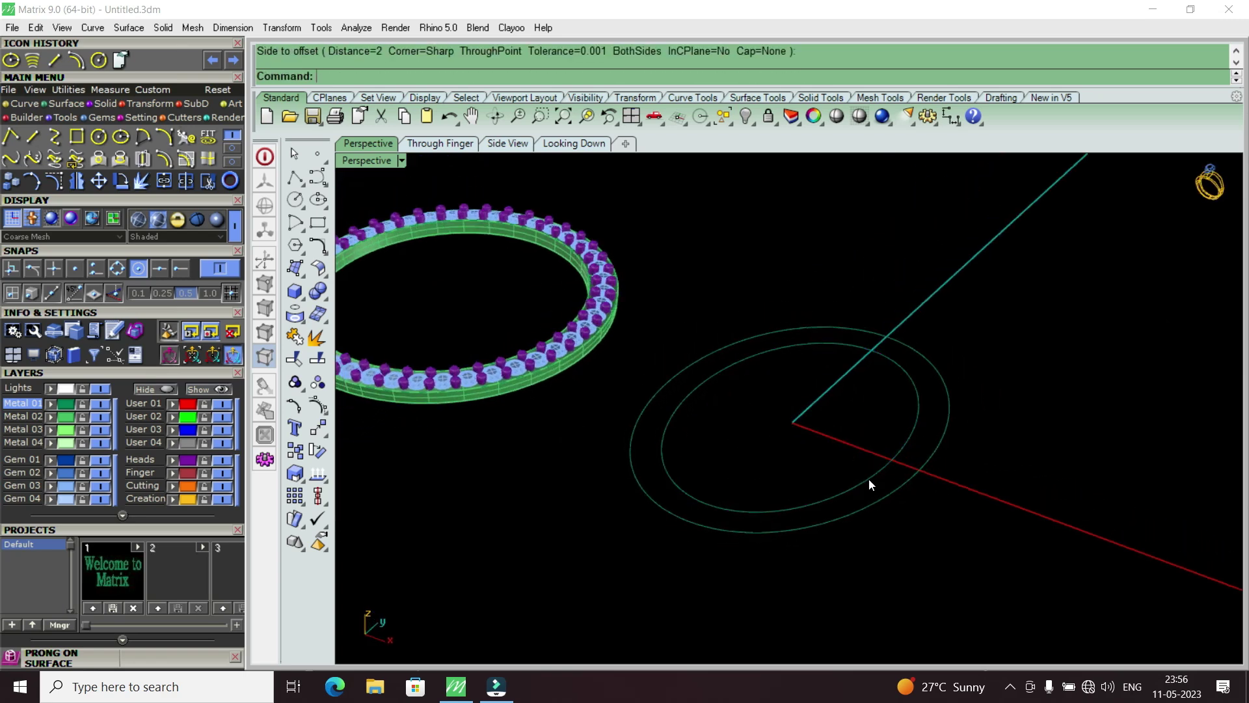
{"action": "left_click", "coordinate": [869, 478]}
{"action": "right_click_drag", "start_coordinate": [924, 508], "coordinate": [877, 465]}
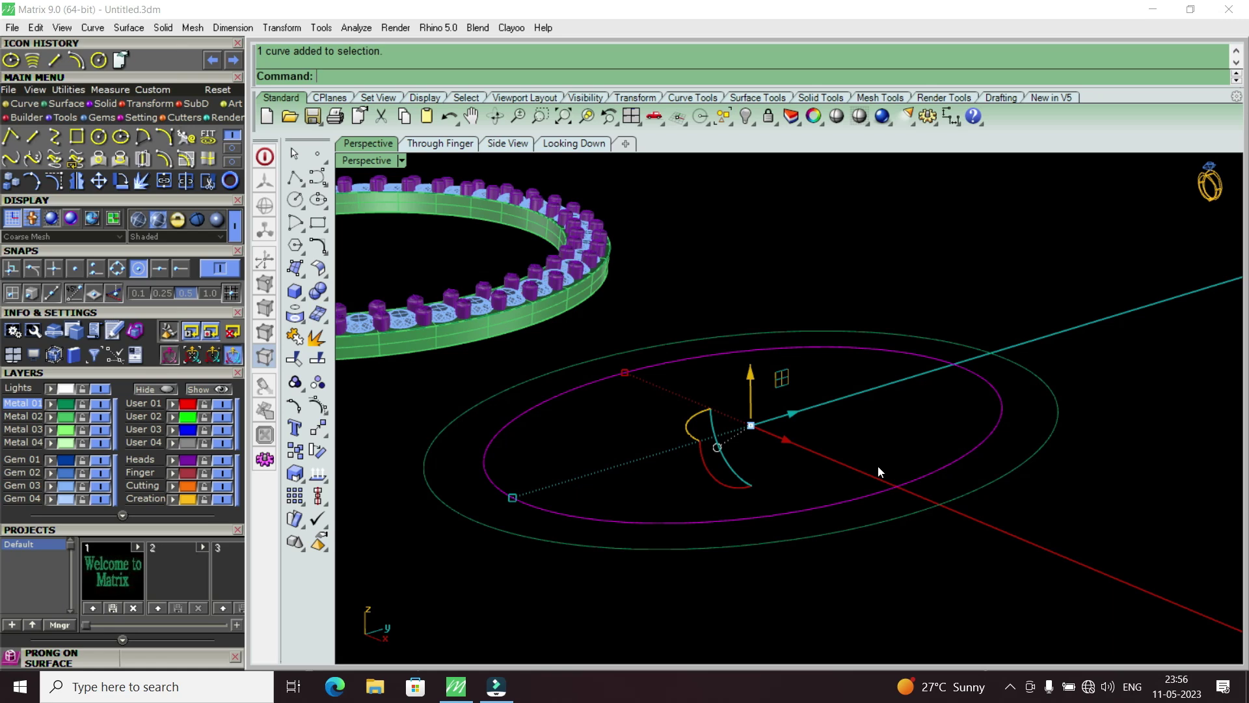
{"action": "key", "text": "alt+Up"}
{"action": "key", "text": "alt+Up"}
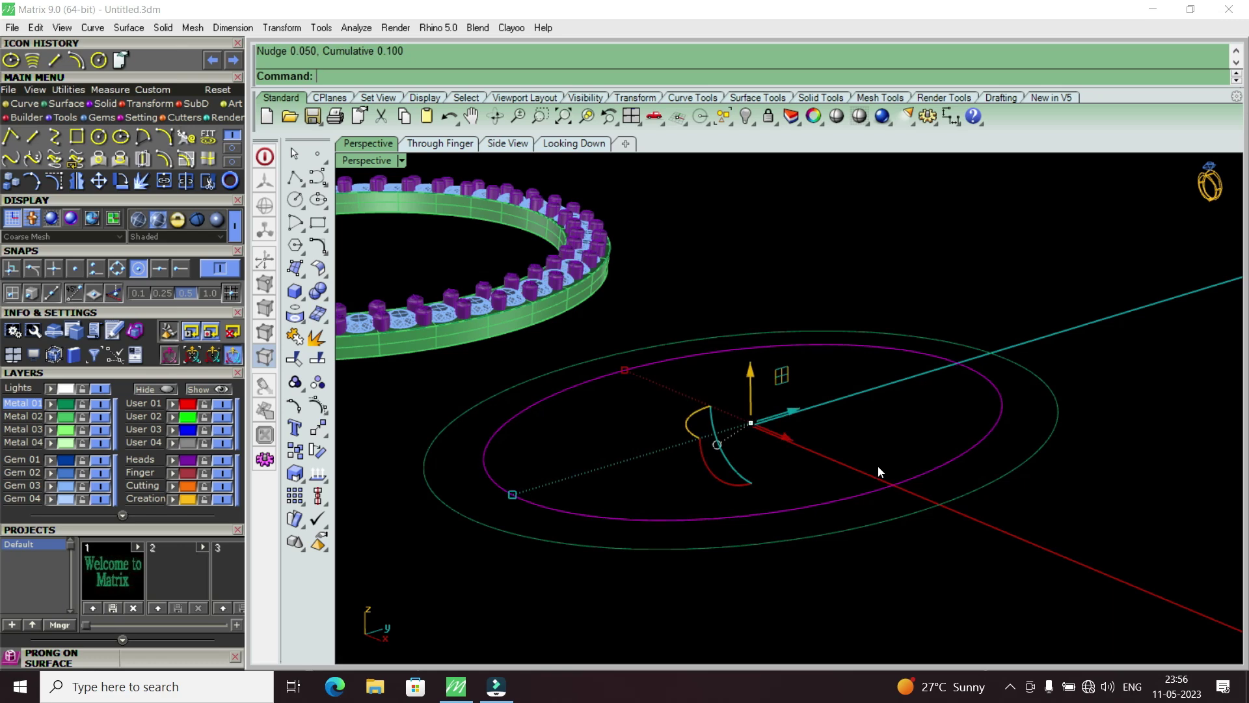
{"action": "key", "text": "alt+Up"}
{"action": "key", "text": "alt+Up"}
{"action": "key", "text": "alt+Up"}
{"action": "key", "text": "alt+Up"}
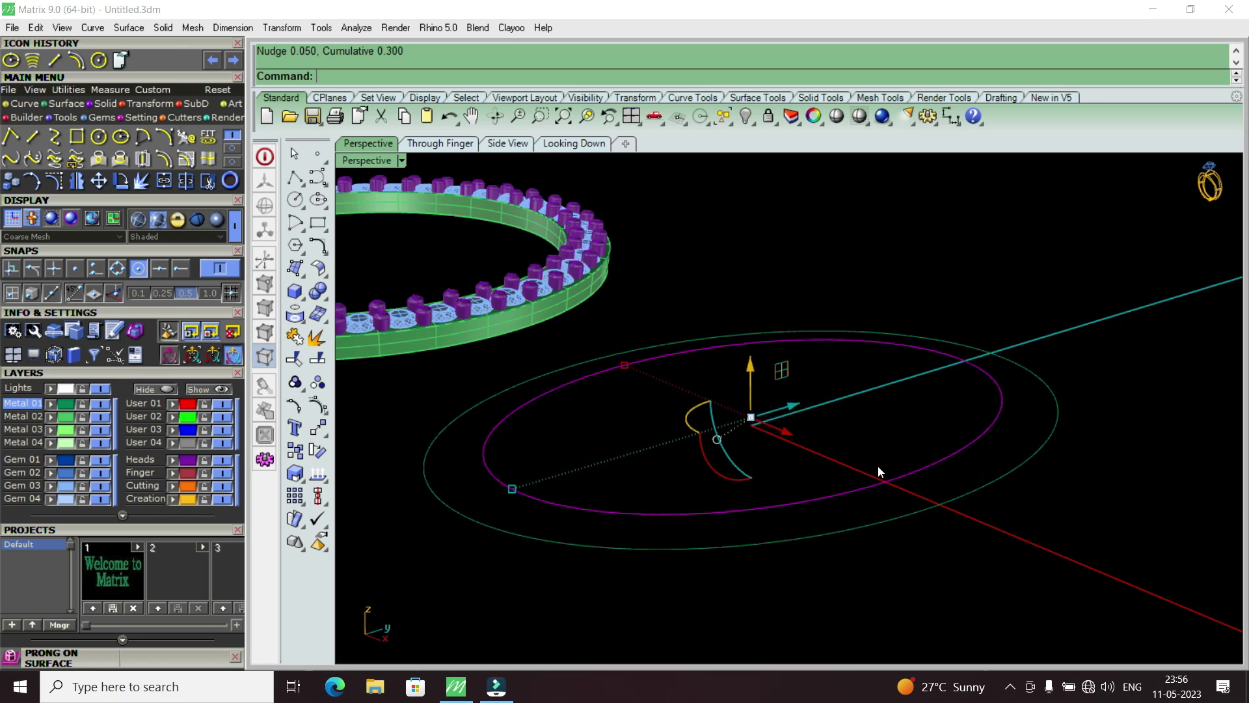
{"action": "right_click_drag", "start_coordinate": [946, 409], "coordinate": [915, 468]}
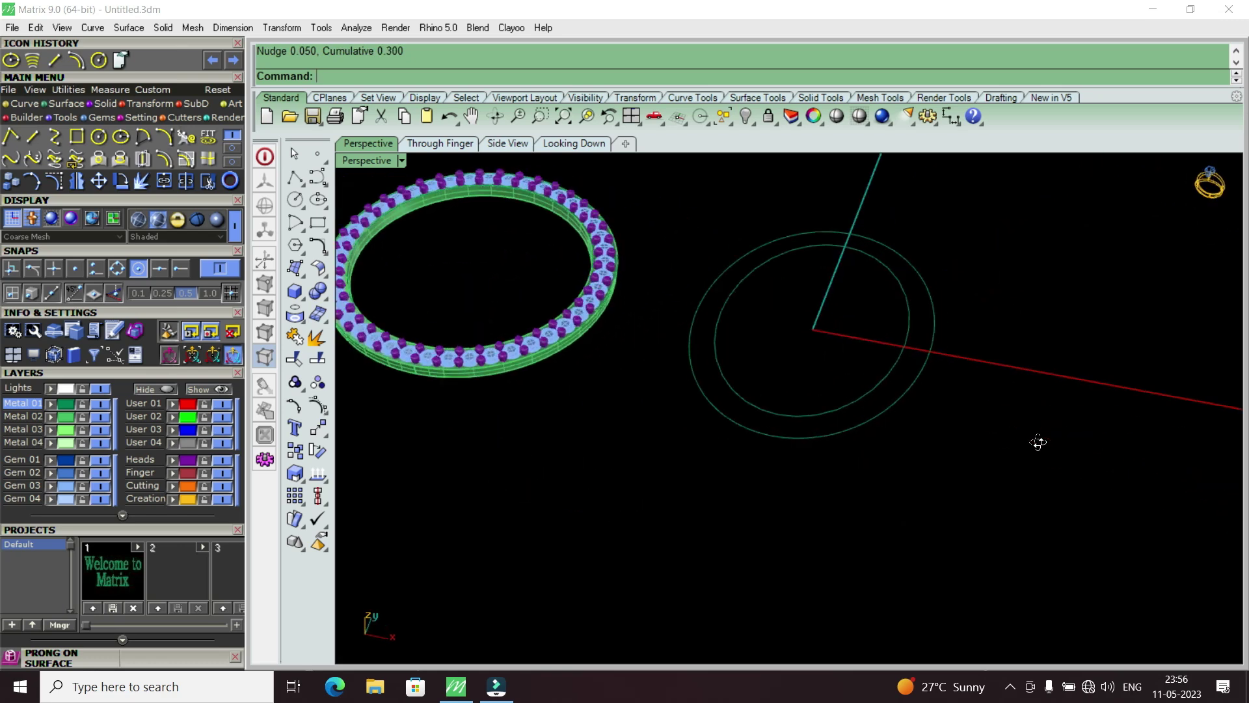
Draw a line between the bottom quadrants of the outer and inner ellipses.
{"action": "left_click", "coordinate": [53, 59]}
{"action": "left_click", "coordinate": [117, 268]}
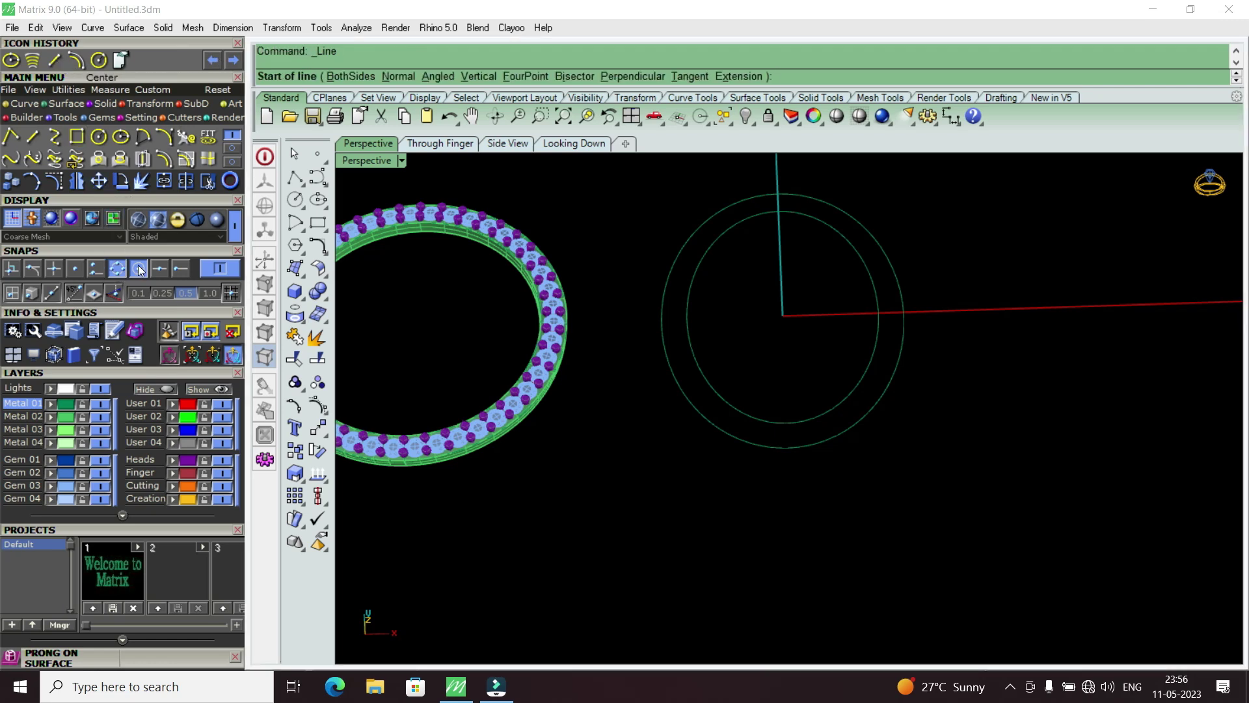
{"action": "scroll", "coordinate": [751, 474], "scroll_direction": "up", "scroll_amount": 3}
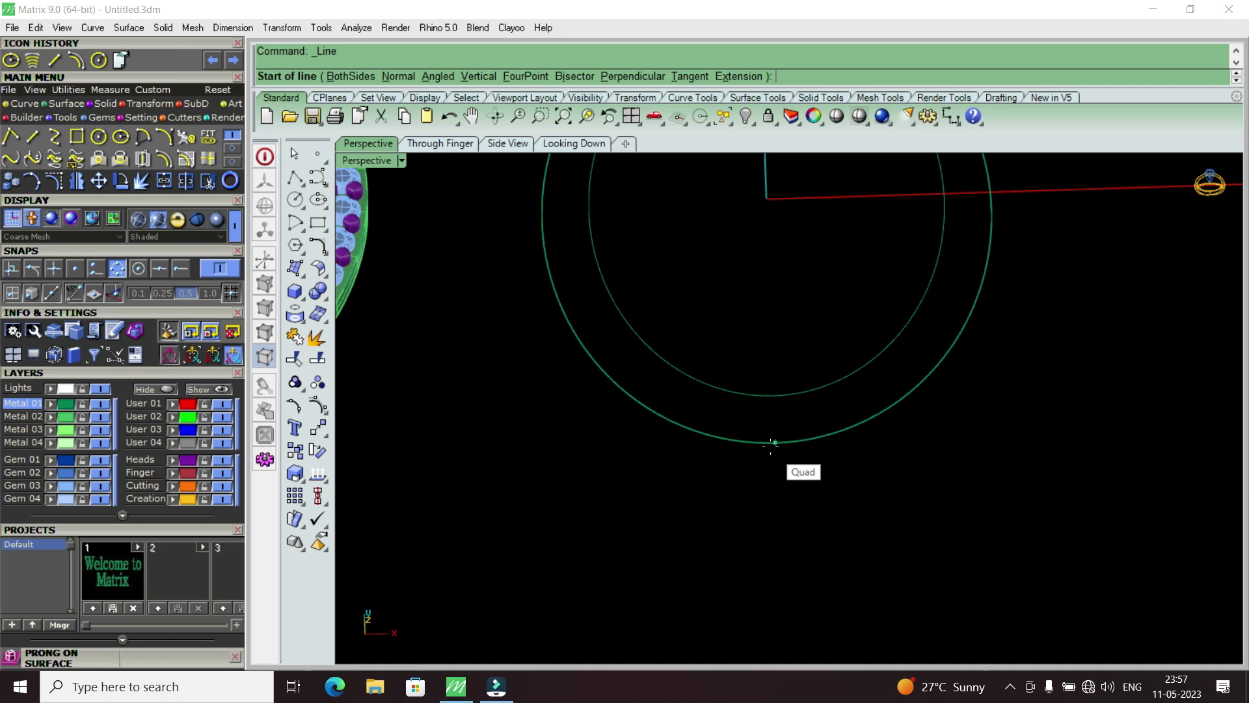
{"action": "left_click", "coordinate": [773, 441]}
{"action": "left_click", "coordinate": [774, 397]}
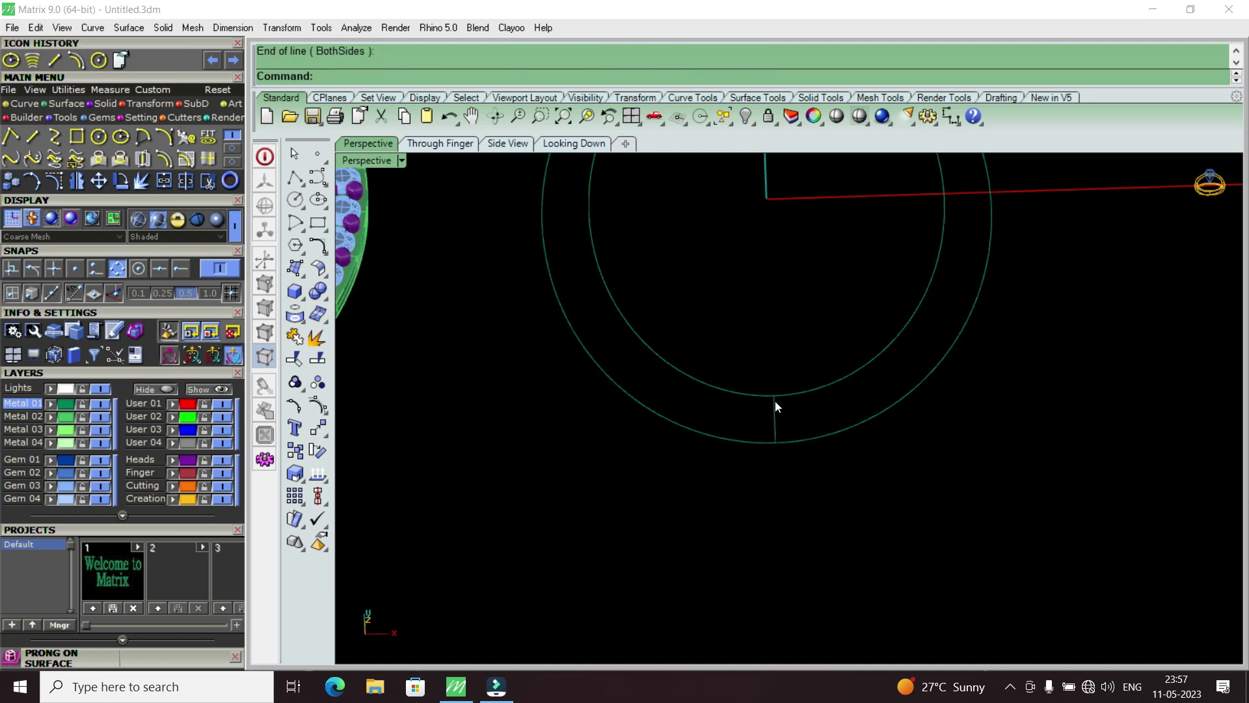
Sweep2 along both ellipses with the line as cross-section to form a flat band surface.
{"action": "type", "text": "S"}
{"action": "type", "text": "2"}
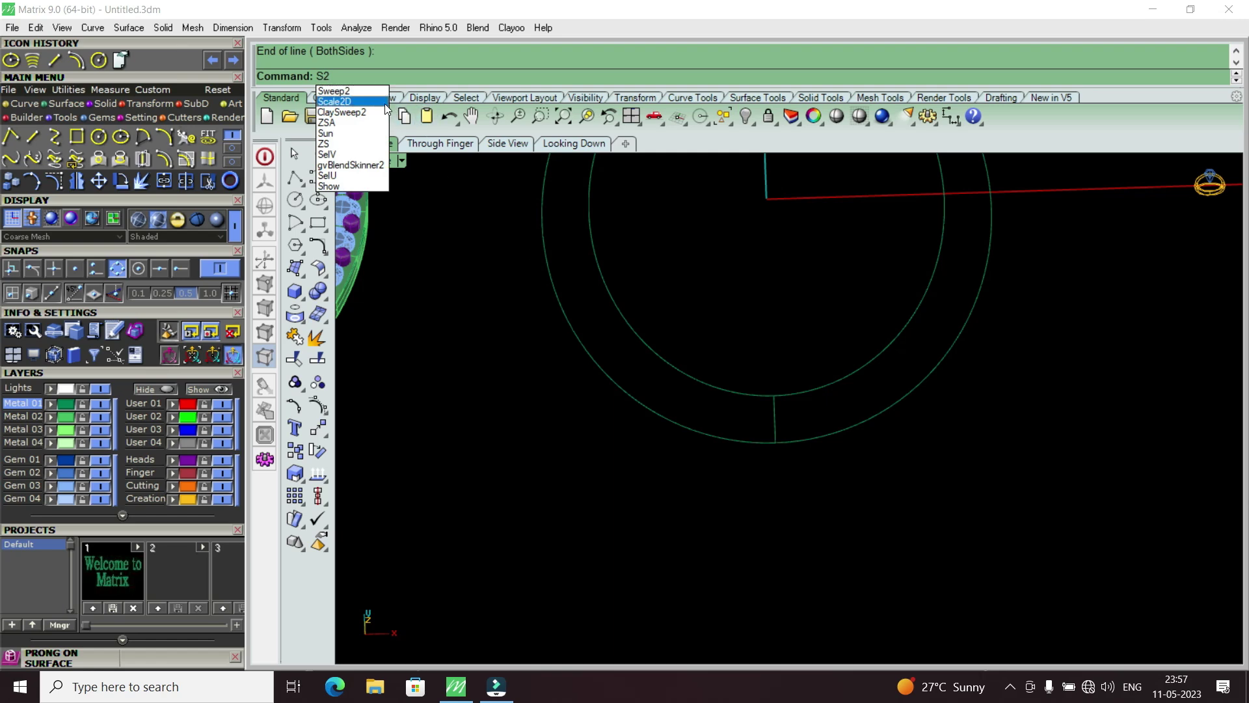
{"action": "left_click", "coordinate": [344, 92]}
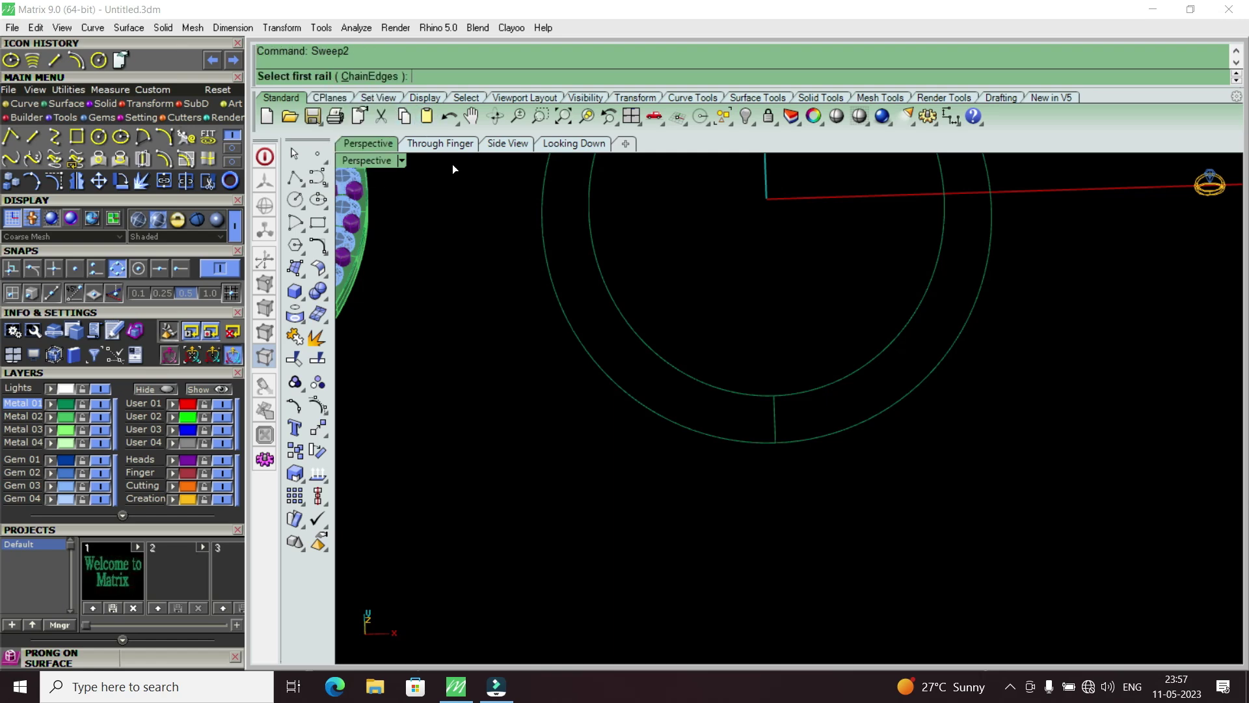
{"action": "left_click", "coordinate": [693, 387]}
{"action": "left_click", "coordinate": [708, 436]}
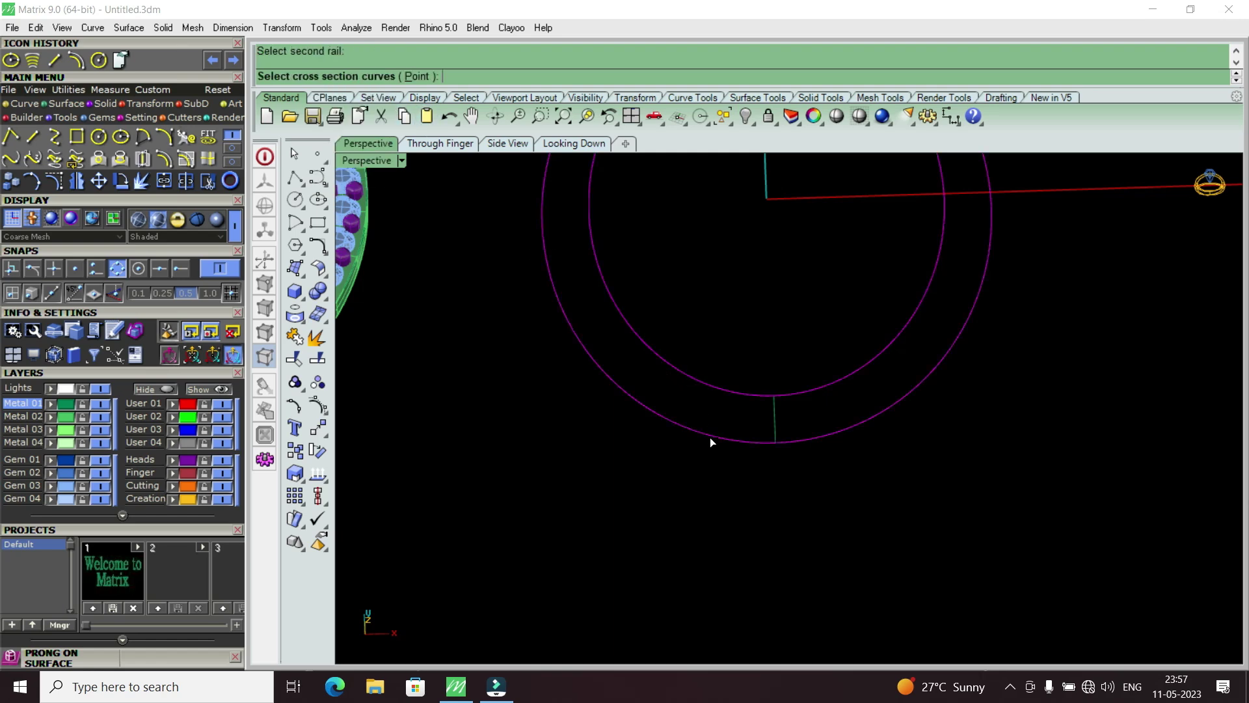
{"action": "left_click", "coordinate": [778, 423]}
{"action": "key", "text": "Return"}
{"action": "key", "text": "Return"}
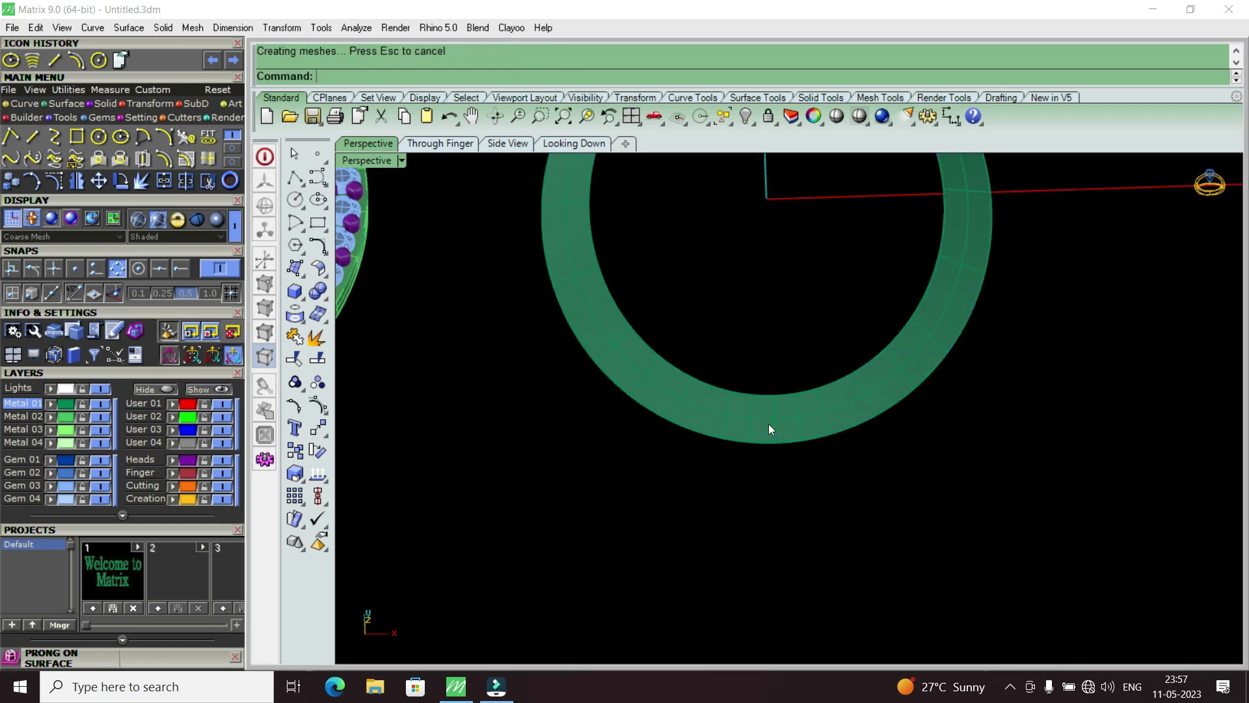
{"action": "key", "text": "Return"}
{"action": "scroll", "coordinate": [736, 407], "scroll_direction": "up", "scroll_amount": 2}
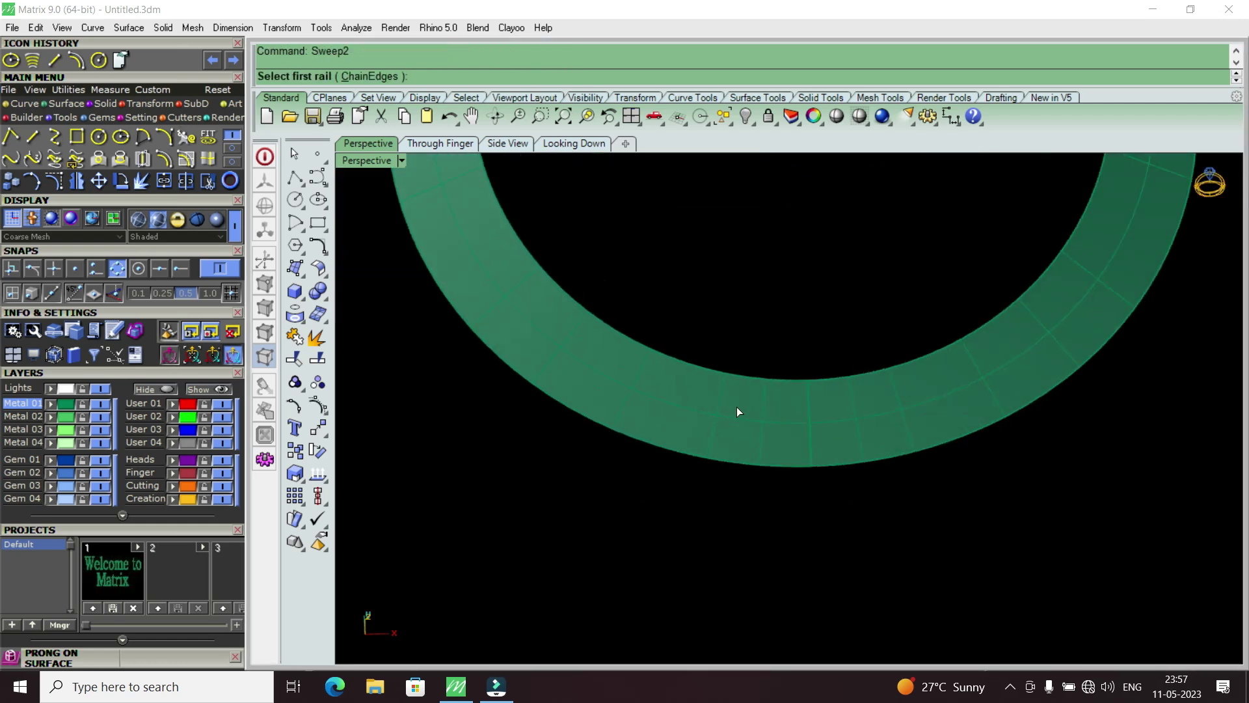
{"action": "scroll", "coordinate": [744, 428], "scroll_direction": "up", "scroll_amount": 2}
Offset the flat ring surface with flipped direction into a solid band.
{"action": "key", "text": "Escape"}
{"action": "scroll", "coordinate": [744, 427], "scroll_direction": "down", "scroll_amount": 2}
{"action": "left_click", "coordinate": [744, 427]}
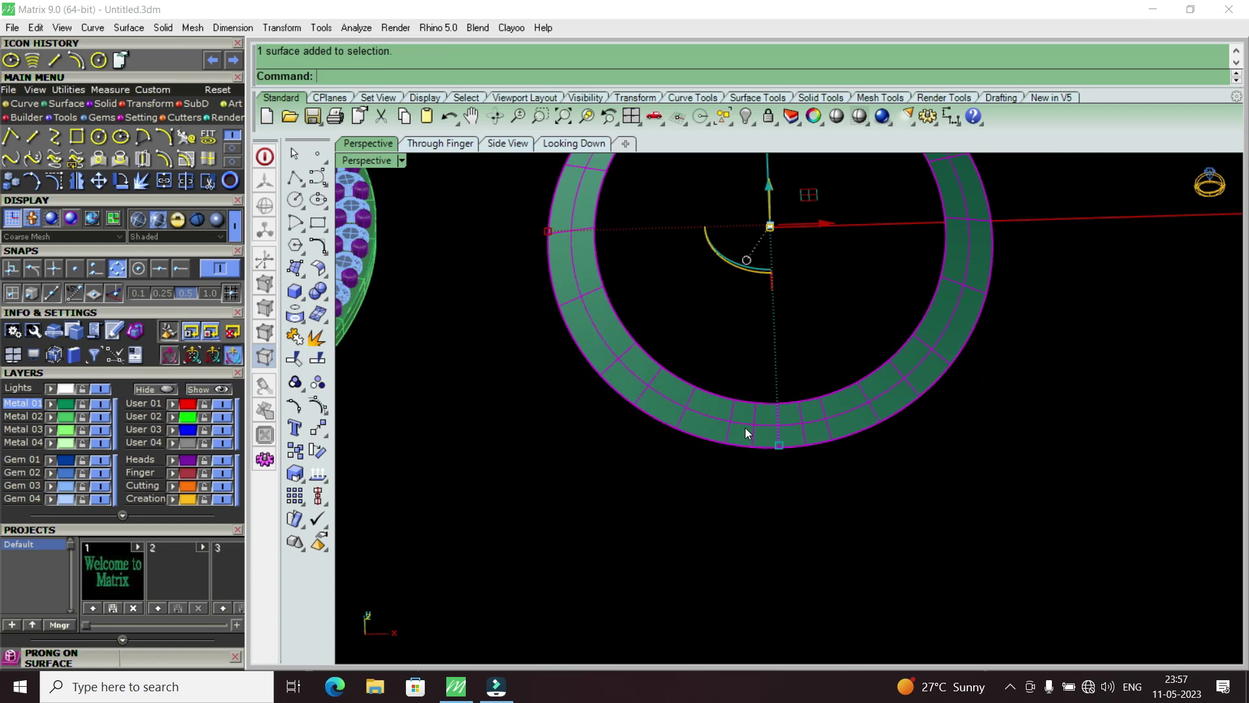
{"action": "type", "text": "O"}
{"action": "type", "text": "ffset"}
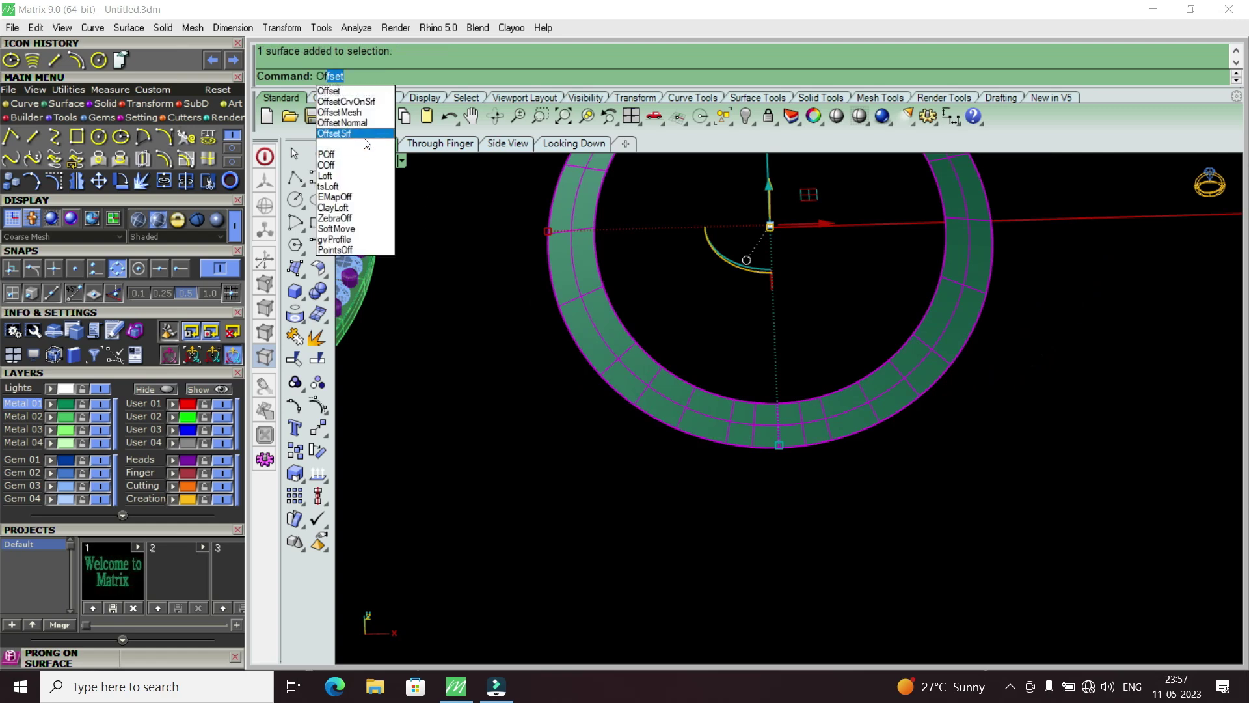
{"action": "left_click", "coordinate": [365, 136]}
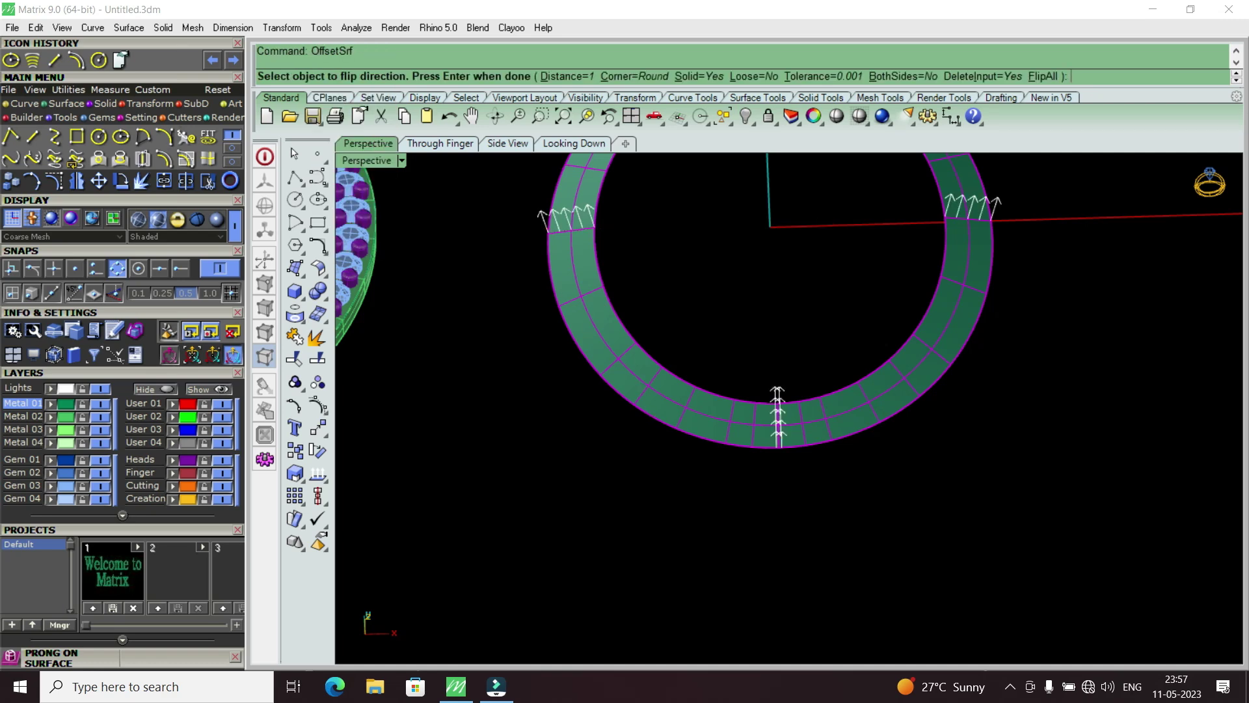
{"action": "type", "text": "f"}
{"action": "key", "text": "Return"}
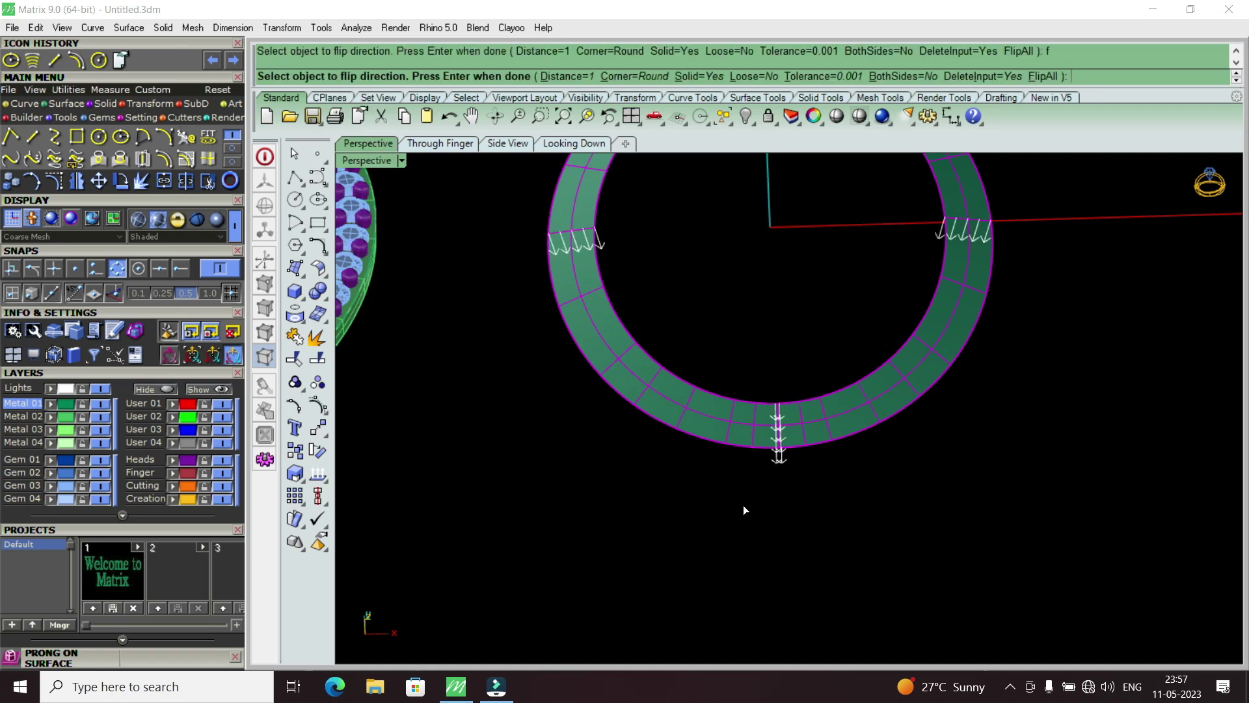
{"action": "key", "text": "Return"}
Move the thickened band onto the red Finger layer.
{"action": "left_click", "coordinate": [839, 488]}
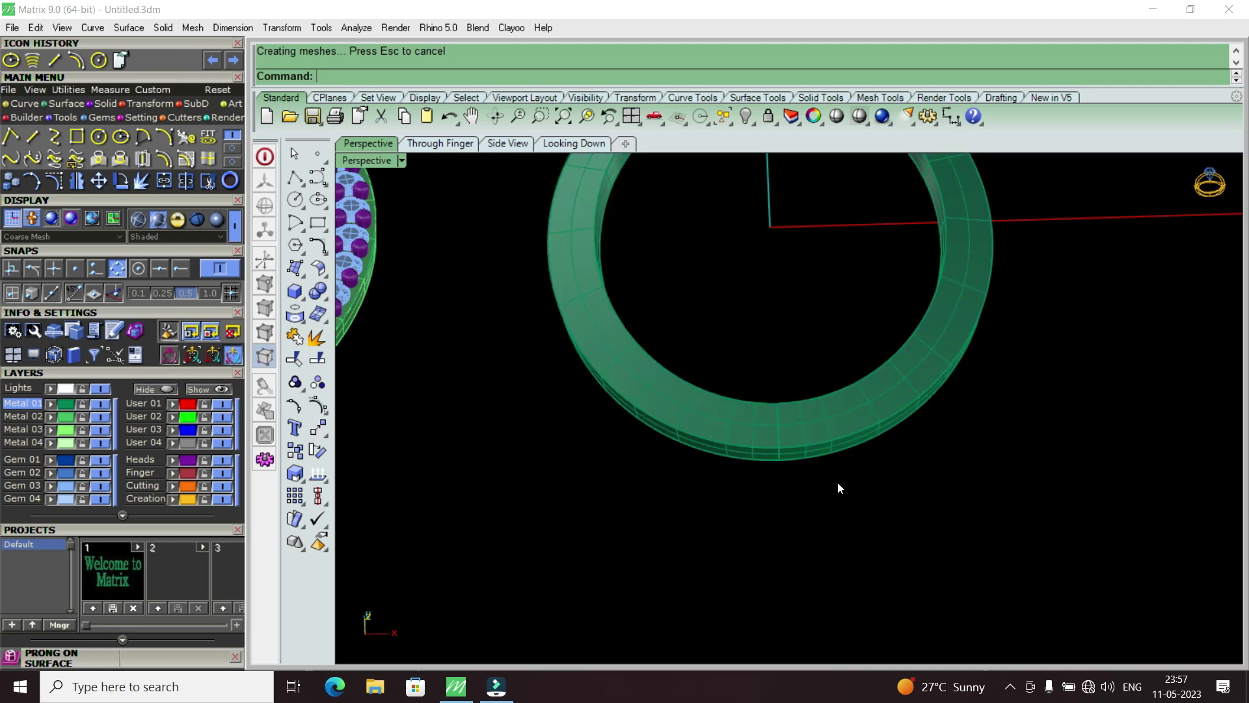
{"action": "mouse_move", "coordinate": [838, 472]}
{"action": "right_mouse_down"}
{"action": "mouse_move", "coordinate": [799, 446]}
{"action": "mouse_move", "coordinate": [817, 443]}
{"action": "right_mouse_up"}
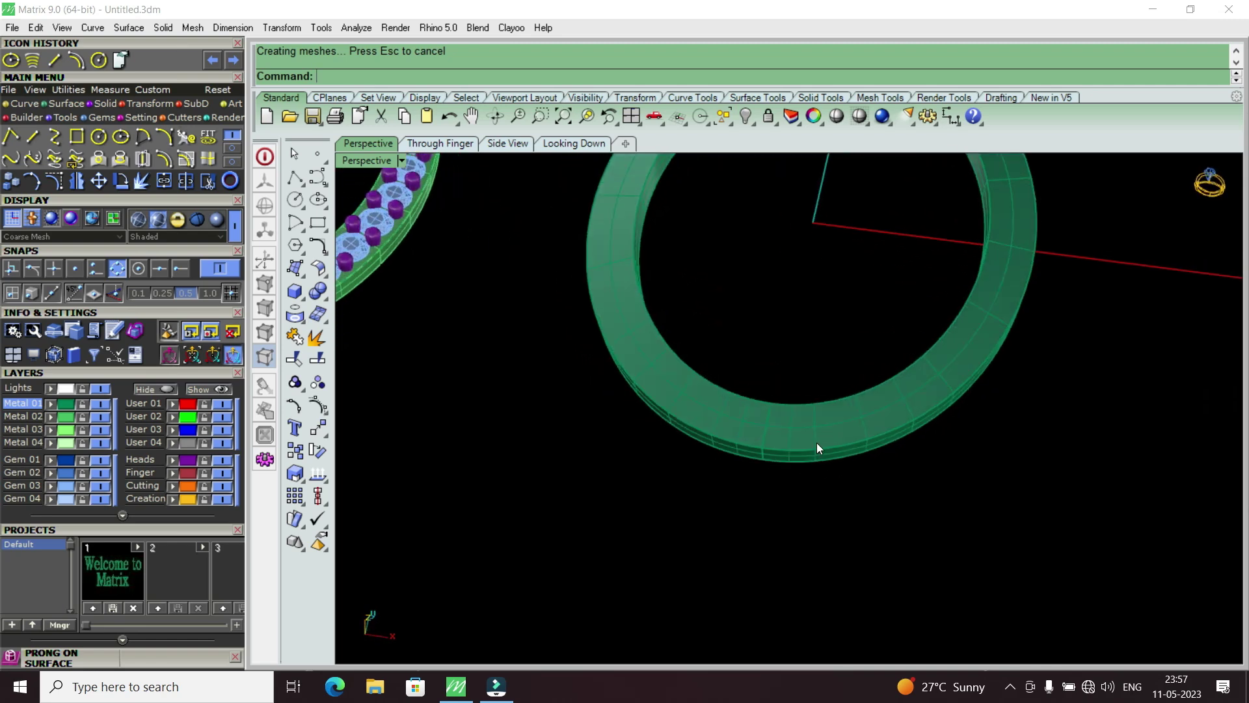
{"action": "left_click", "coordinate": [773, 450]}
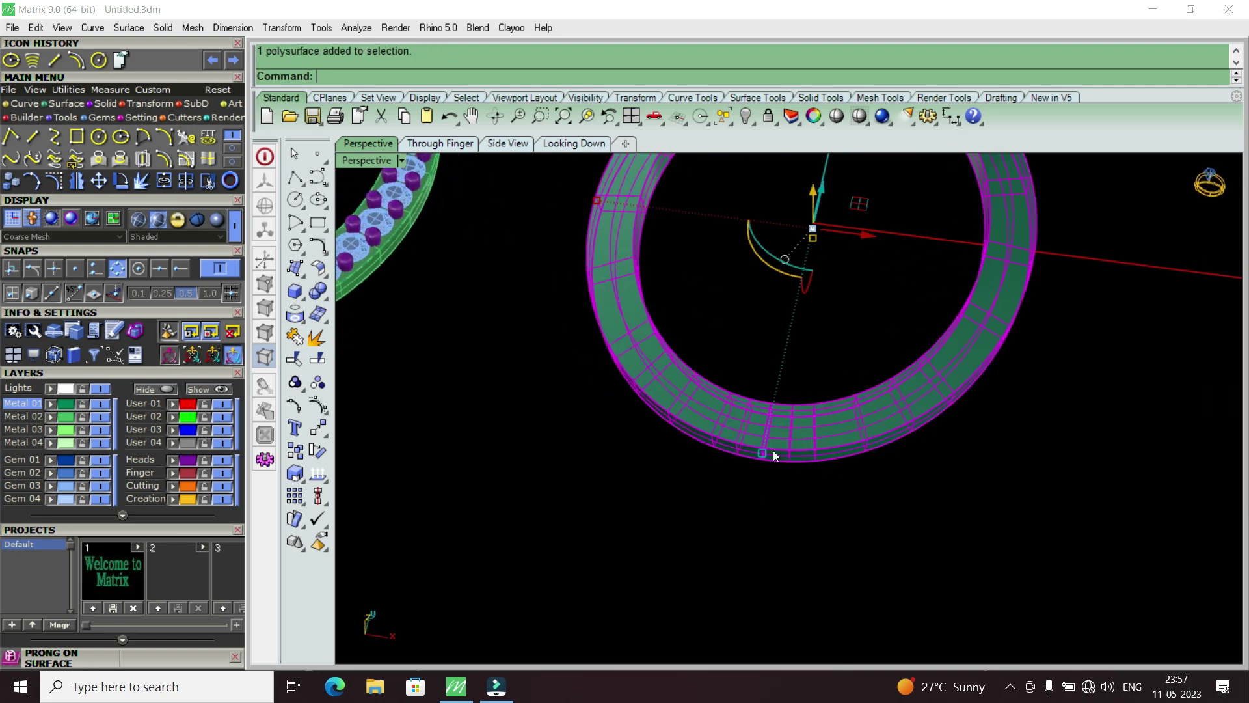
{"action": "left_click", "coordinate": [175, 471]}
{"action": "scroll", "coordinate": [805, 436], "scroll_direction": "down", "scroll_amount": 3}
{"action": "right_click_drag", "start_coordinate": [806, 429], "coordinate": [813, 450]}
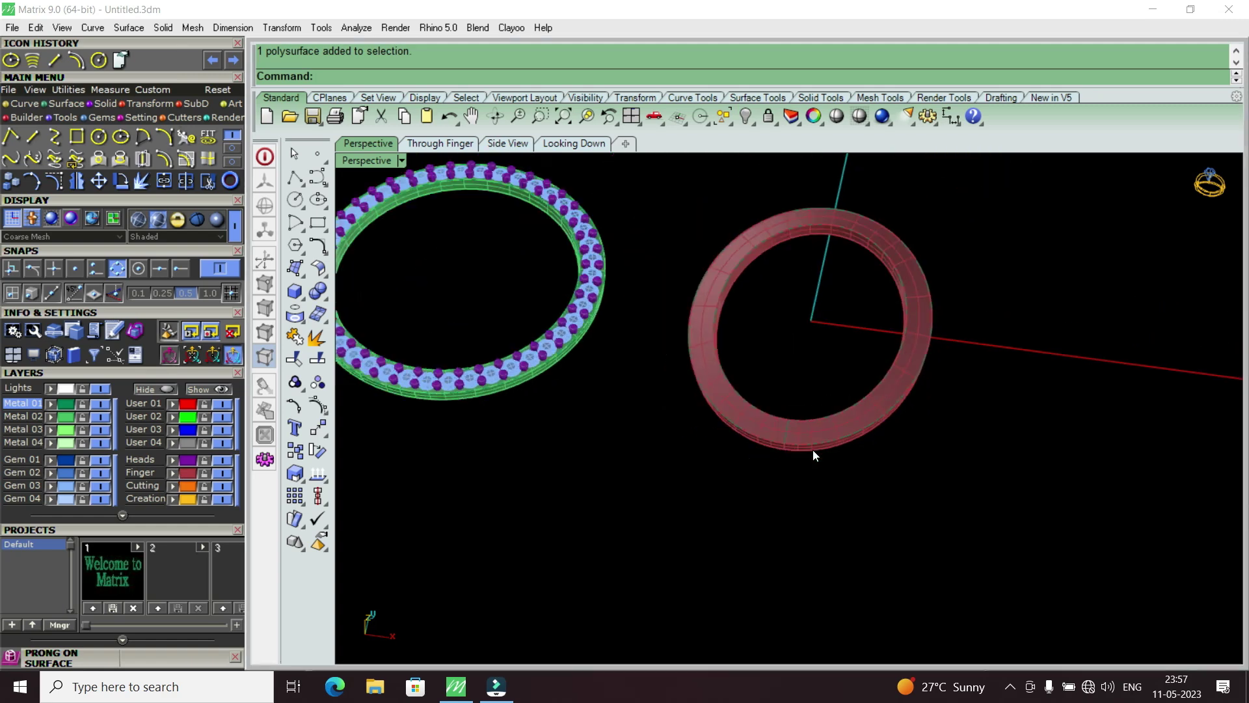
{"action": "scroll", "coordinate": [811, 432], "scroll_direction": "up", "scroll_amount": 3}
{"action": "scroll", "coordinate": [794, 454], "scroll_direction": "up", "scroll_amount": 2}
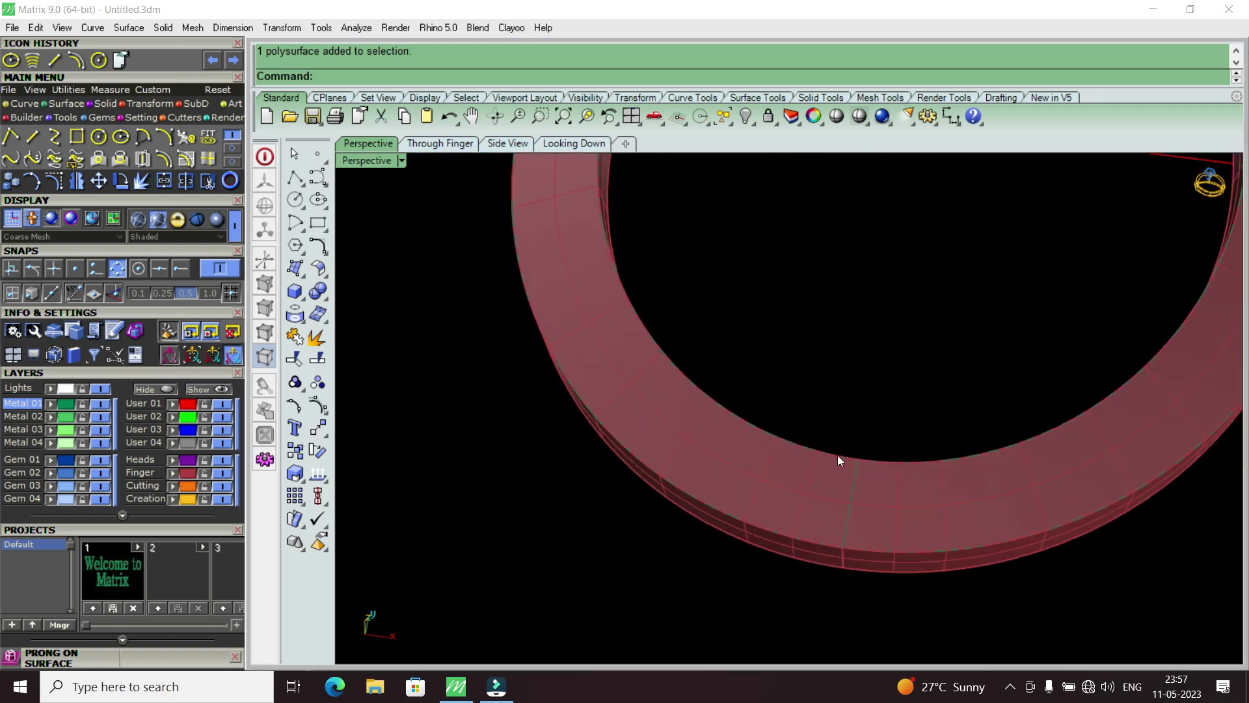
Create Tween Curves between the red band's two top edges.
{"action": "scroll", "coordinate": [837, 456], "scroll_direction": "down", "scroll_amount": 2}
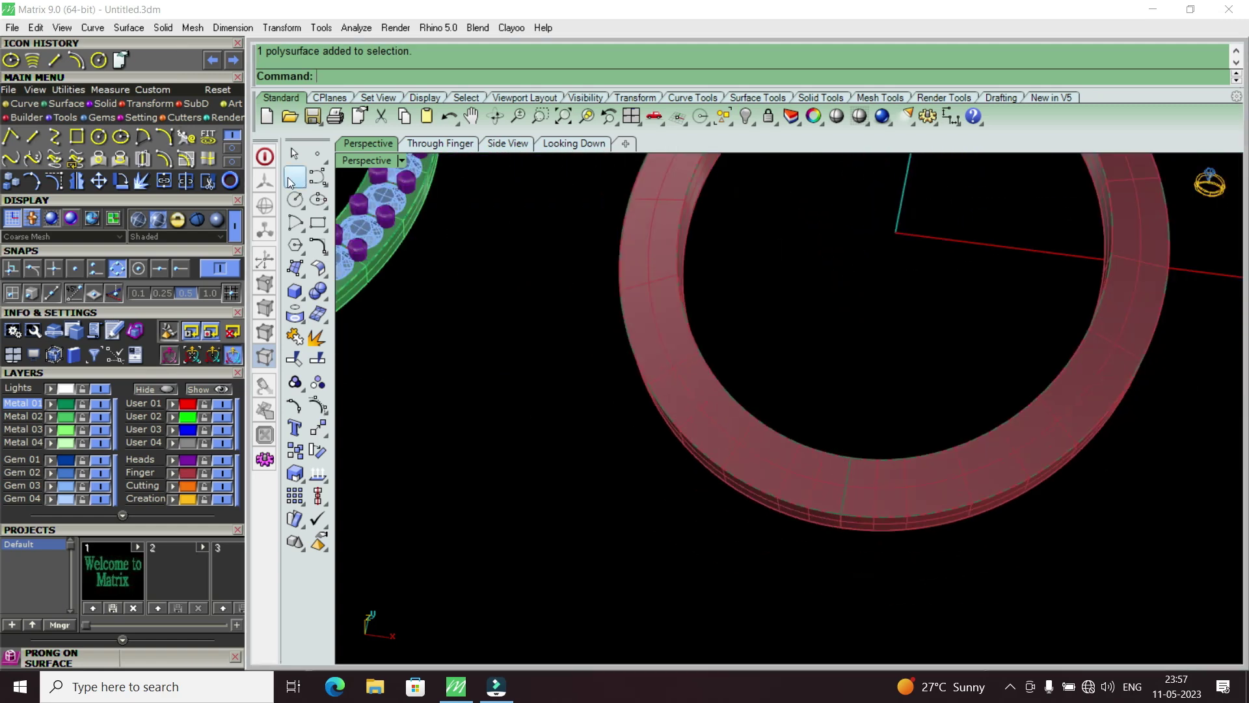
{"action": "left_click", "coordinate": [32, 60]}
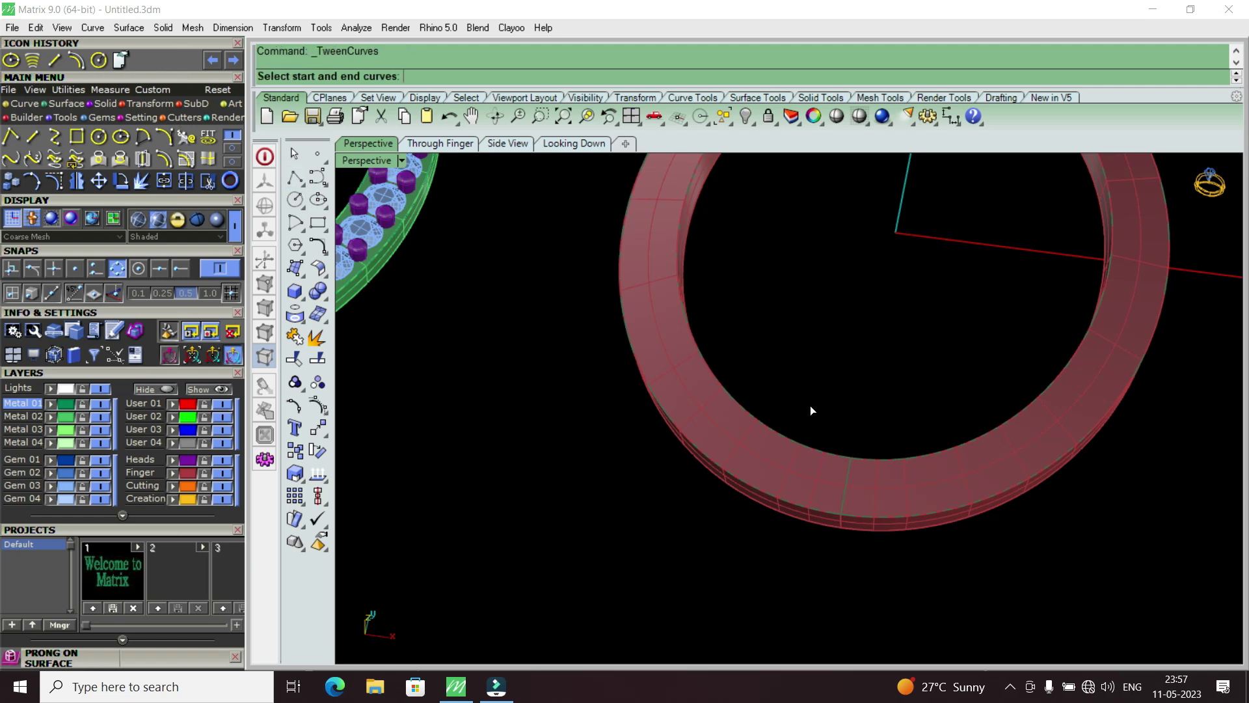
{"action": "left_click", "coordinate": [803, 444]}
{"action": "left_click", "coordinate": [851, 494]}
{"action": "left_click", "coordinate": [788, 502]}
{"action": "left_click", "coordinate": [834, 545]}
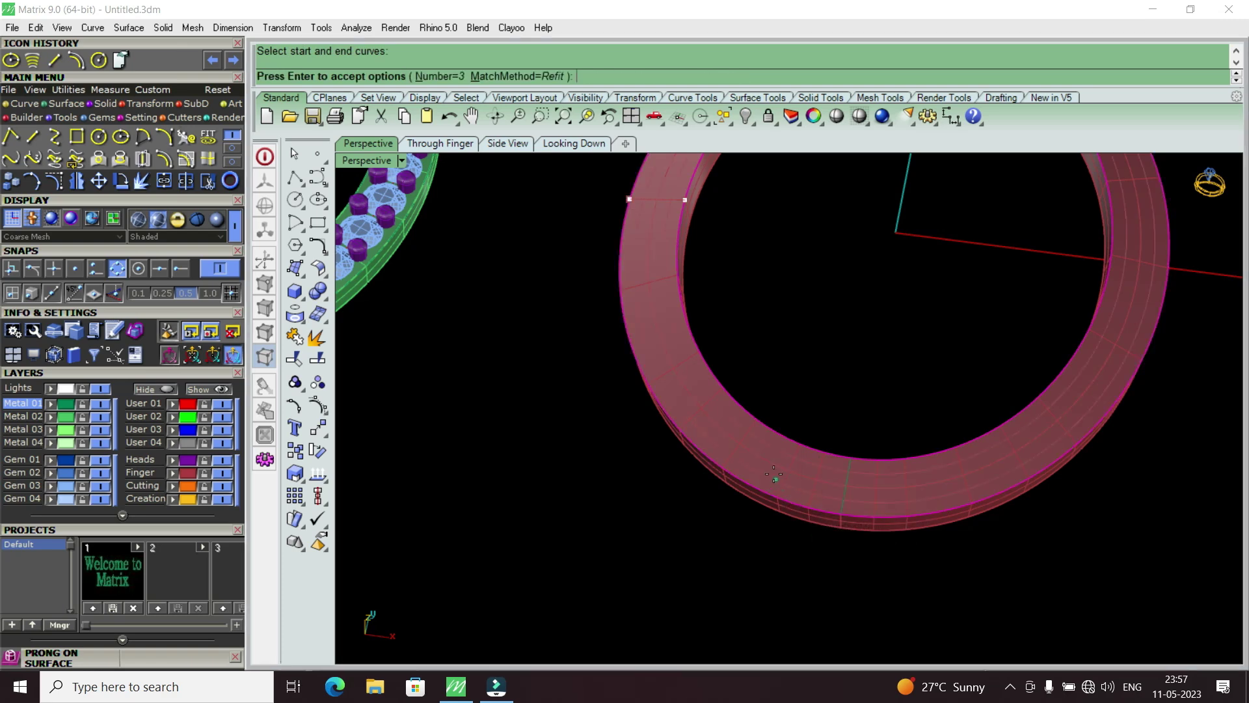
{"action": "scroll", "coordinate": [812, 527], "scroll_direction": "up", "scroll_amount": 3}
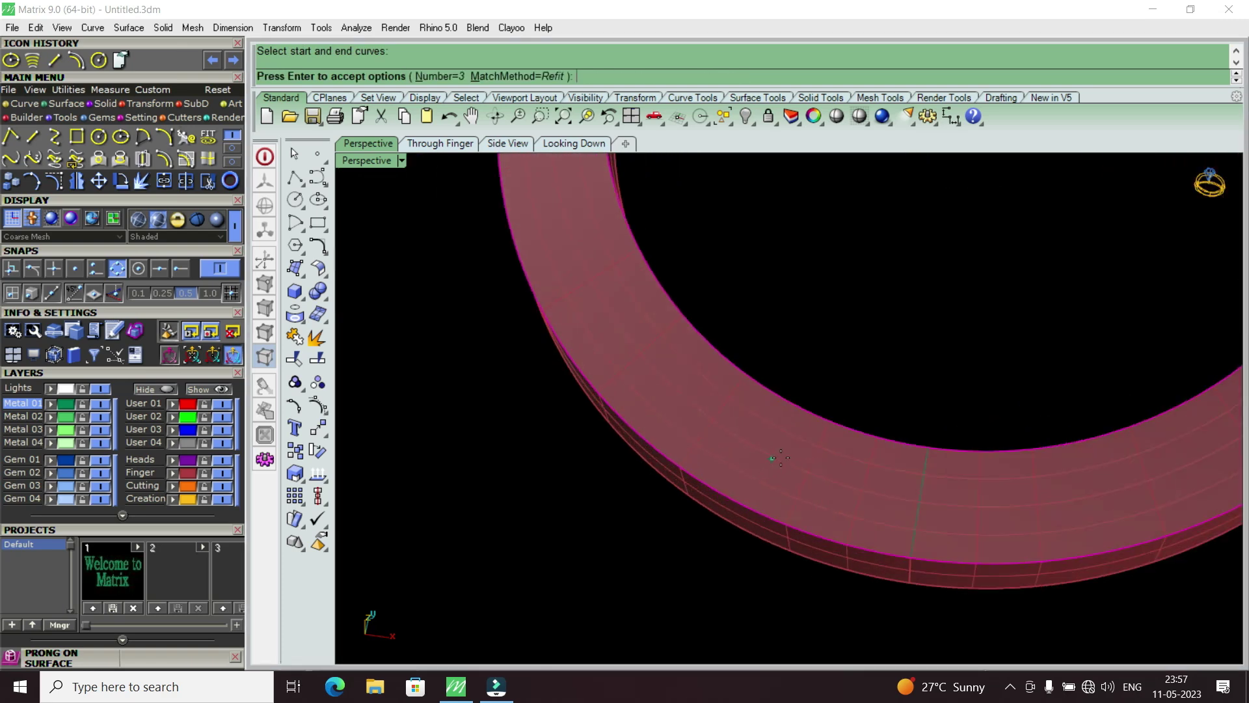
{"action": "scroll", "coordinate": [763, 470], "scroll_direction": "down", "scroll_amount": 3}
{"action": "scroll", "coordinate": [661, 349], "scroll_direction": "up", "scroll_amount": 5}
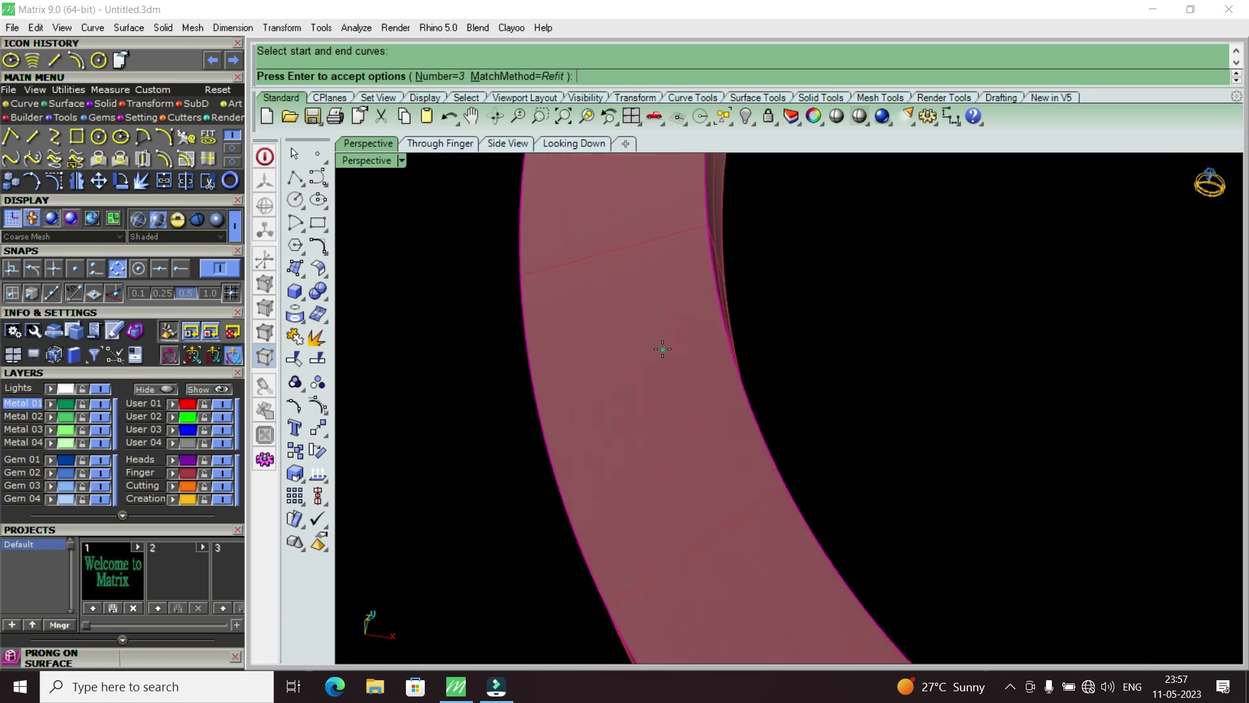
{"action": "scroll", "coordinate": [712, 442], "scroll_direction": "down", "scroll_amount": 3}
{"action": "scroll", "coordinate": [771, 541], "scroll_direction": "up", "scroll_amount": 2}
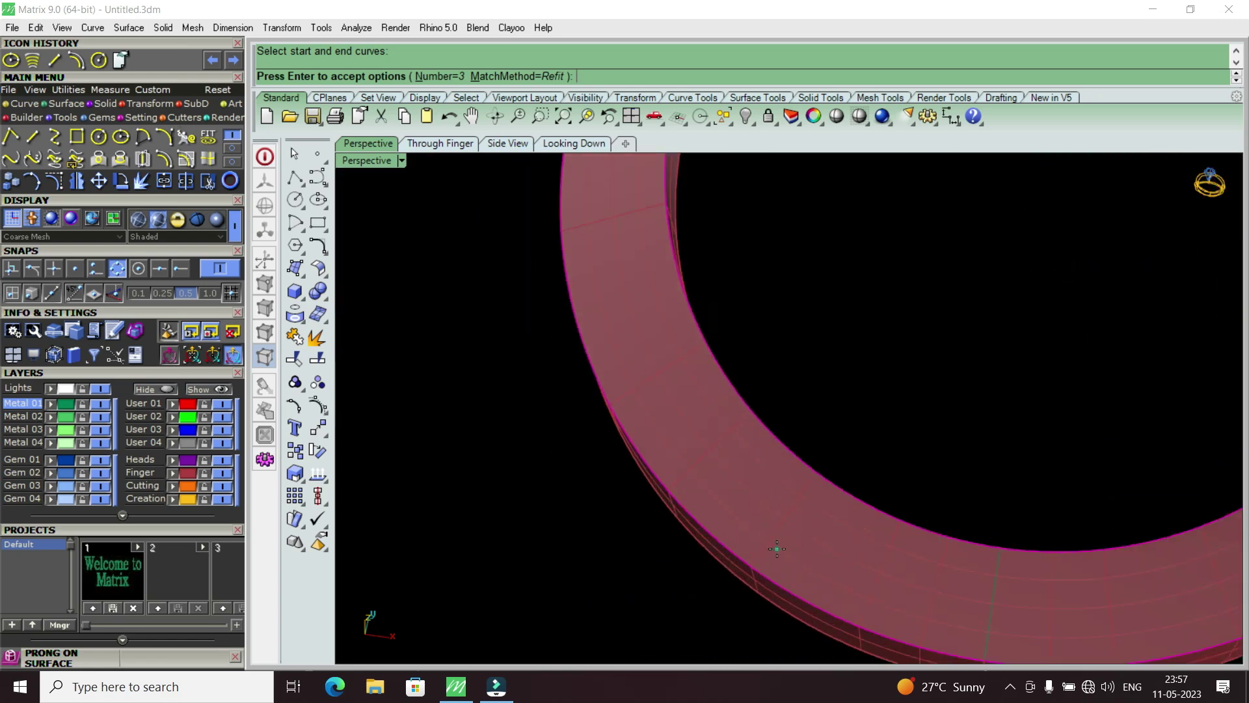
{"action": "key", "text": "Return"}
Select the middle in-between curve on the band's top and bring up its action list.
{"action": "left_click", "coordinate": [801, 529]}
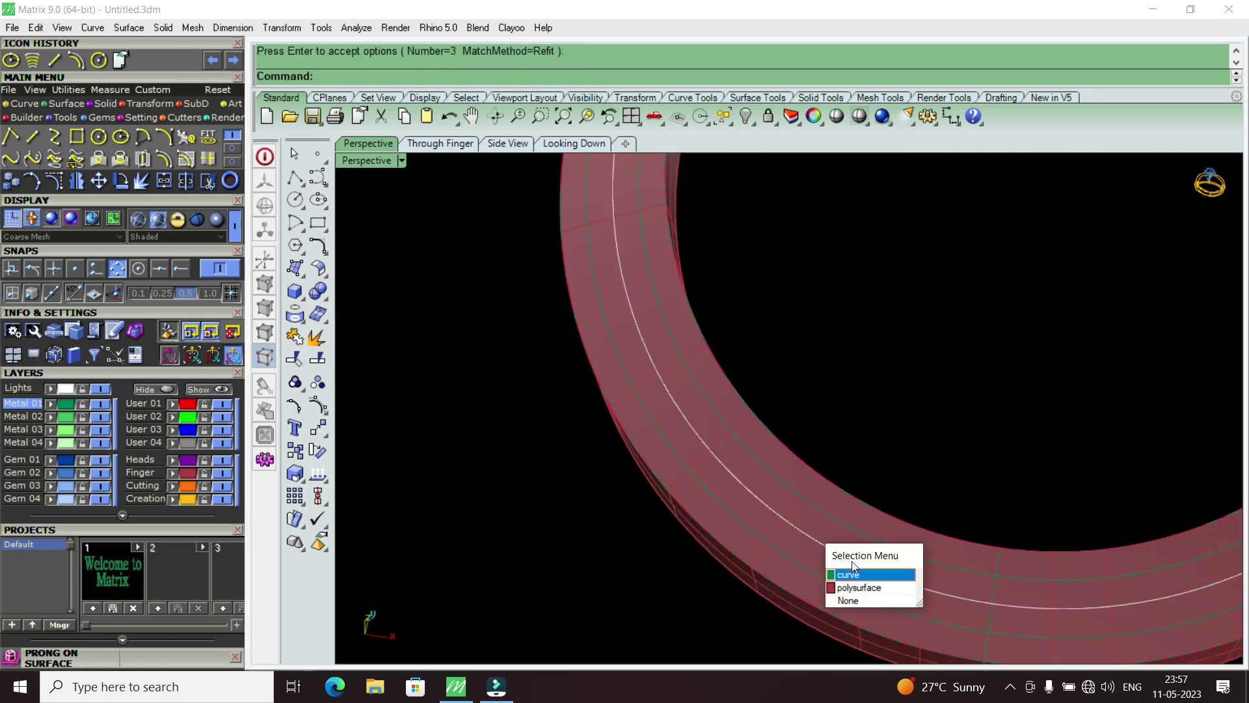
{"action": "left_click", "coordinate": [860, 574]}
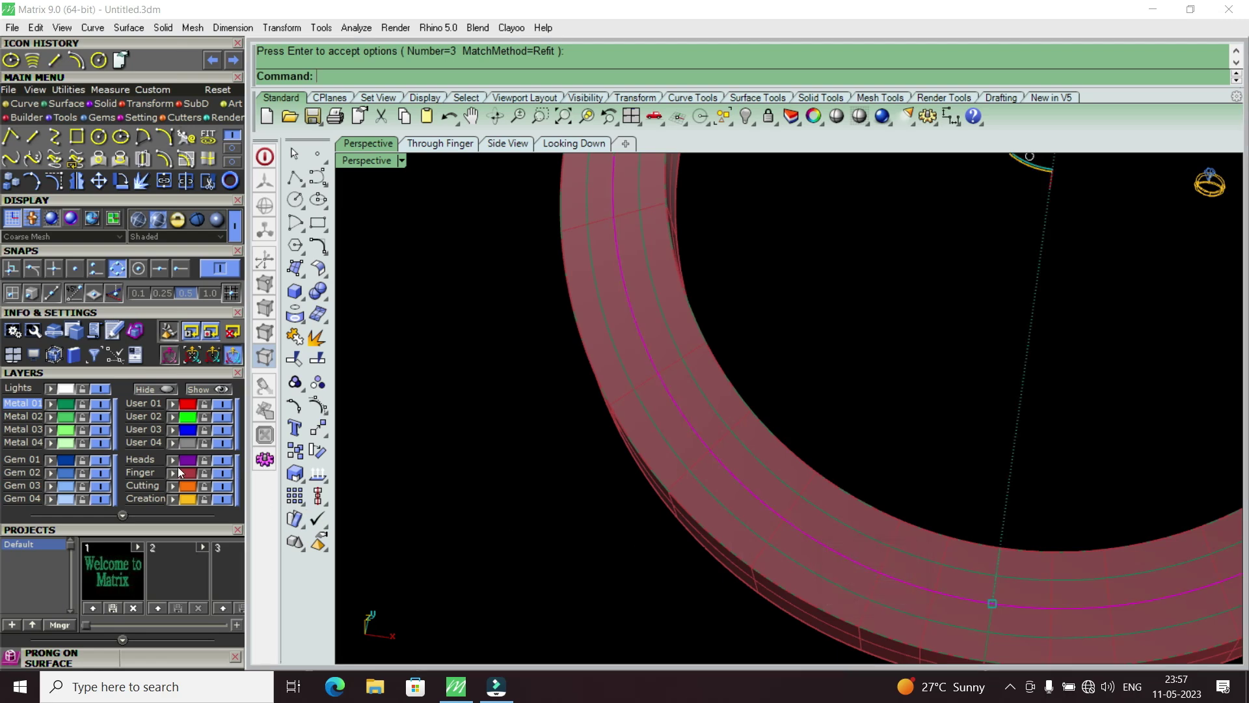
{"action": "scroll", "coordinate": [715, 463], "scroll_direction": "down", "scroll_amount": 3}
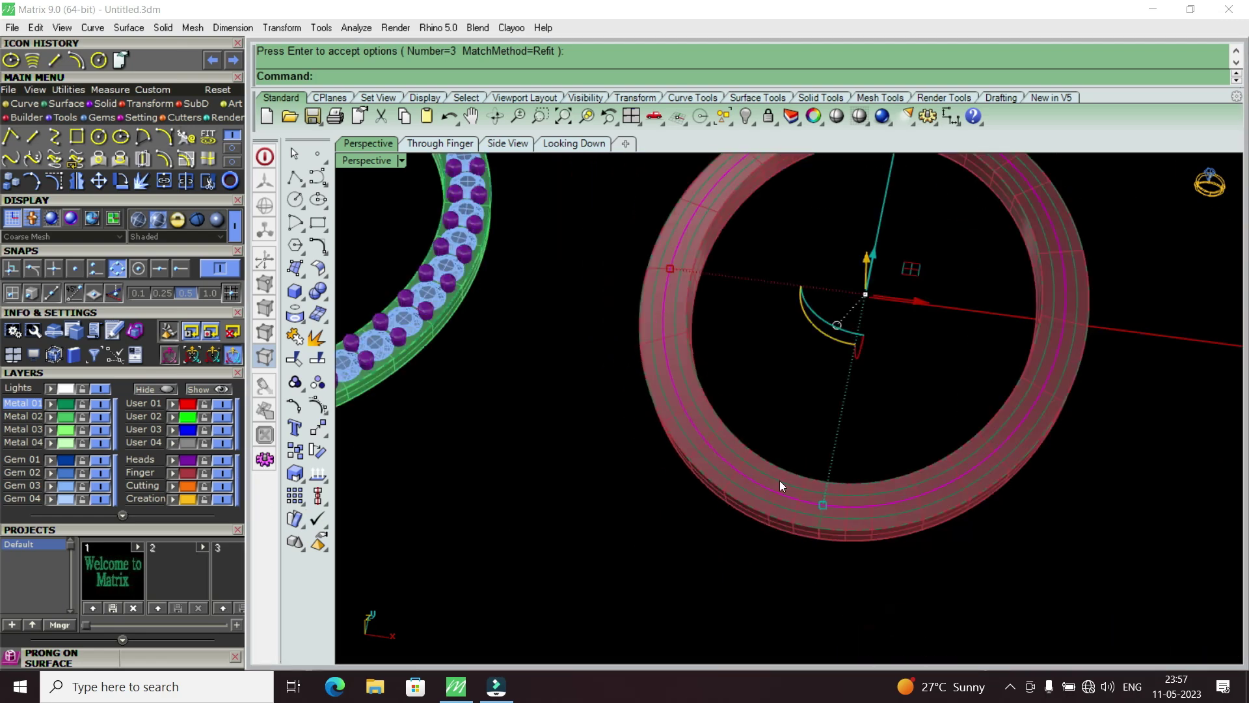
{"action": "scroll", "coordinate": [767, 468], "scroll_direction": "up", "scroll_amount": 2}
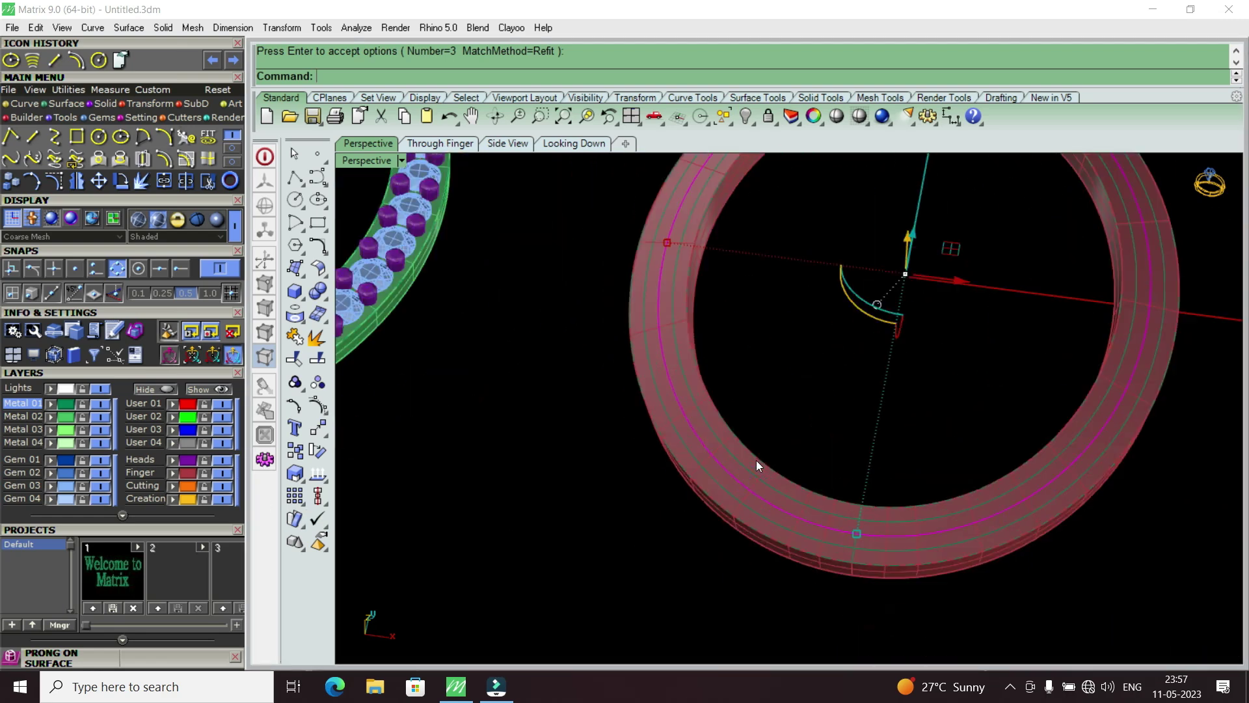
{"action": "left_click", "coordinate": [801, 521]}
{"action": "left_click", "coordinate": [849, 565]}
{"action": "scroll", "coordinate": [795, 544], "scroll_direction": "down", "scroll_amount": 2}
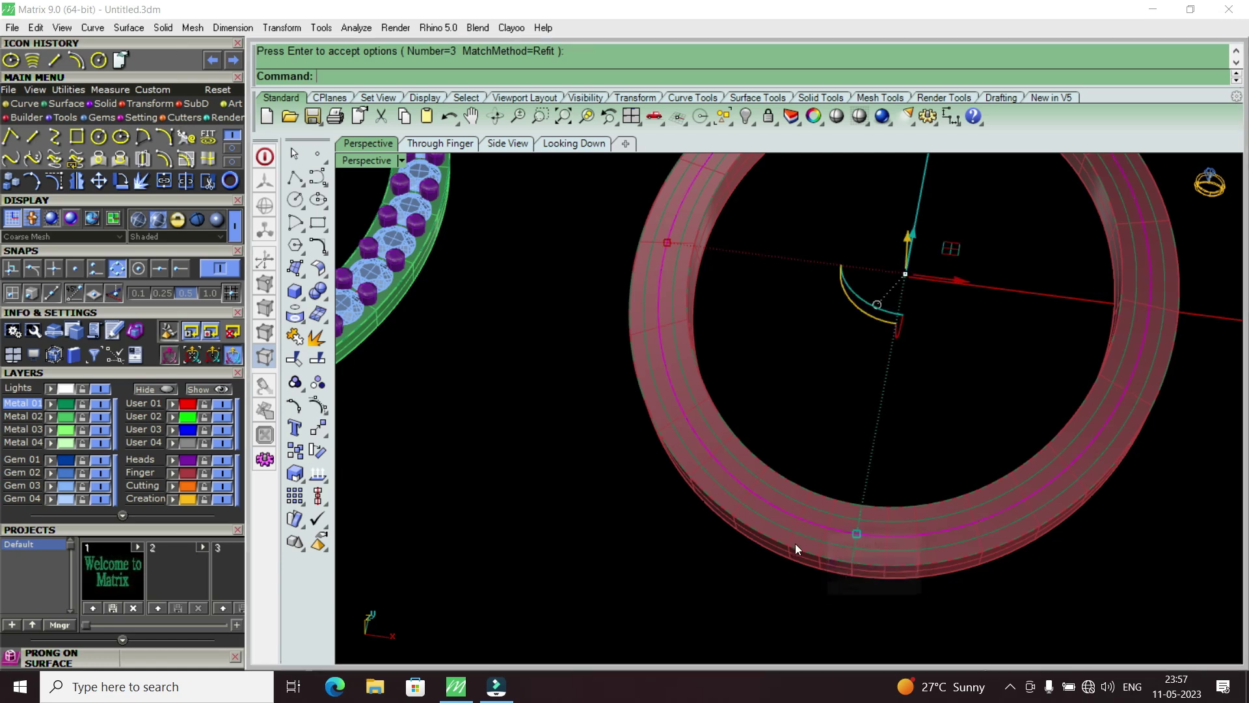
{"action": "scroll", "coordinate": [756, 458], "scroll_direction": "down", "scroll_amount": 1}
{"action": "scroll", "coordinate": [766, 514], "scroll_direction": "up", "scroll_amount": 2}
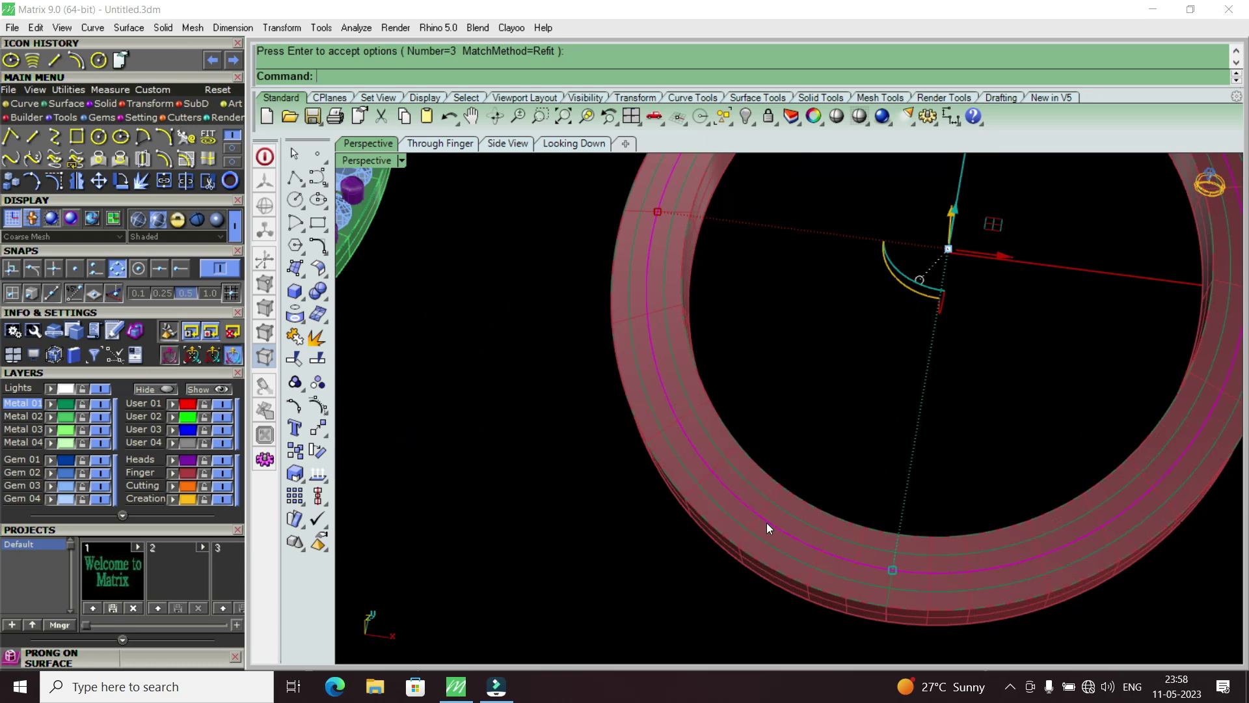
{"action": "key", "text": "F6"}
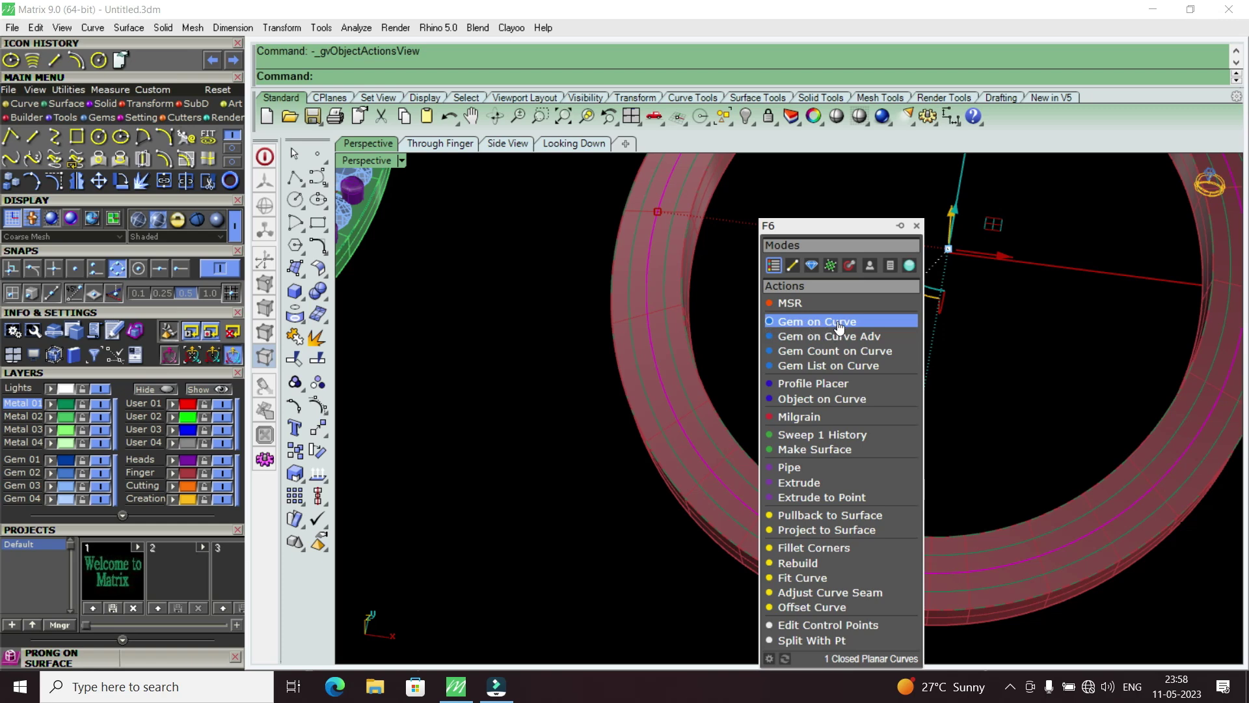
Start Gem on Curve to place round gems along the band's middle curve.
{"action": "left_click", "coordinate": [848, 326]}
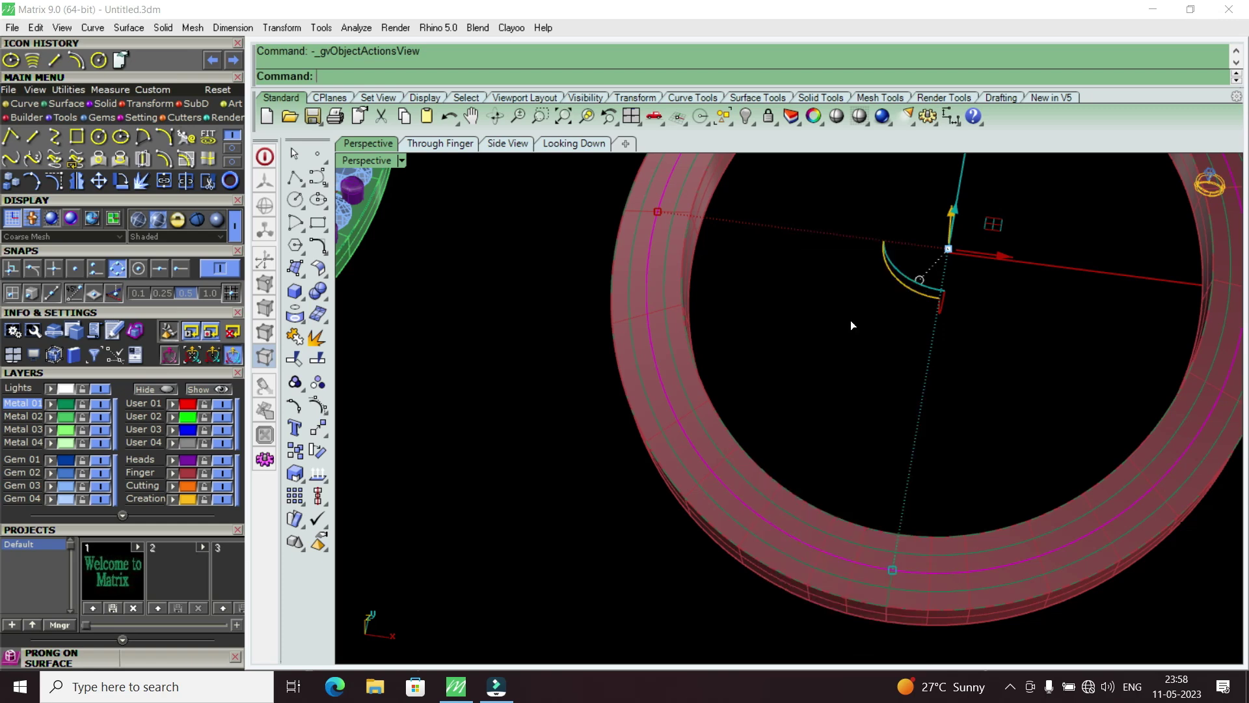
{"action": "scroll", "coordinate": [839, 447], "scroll_direction": "down", "scroll_amount": 6}
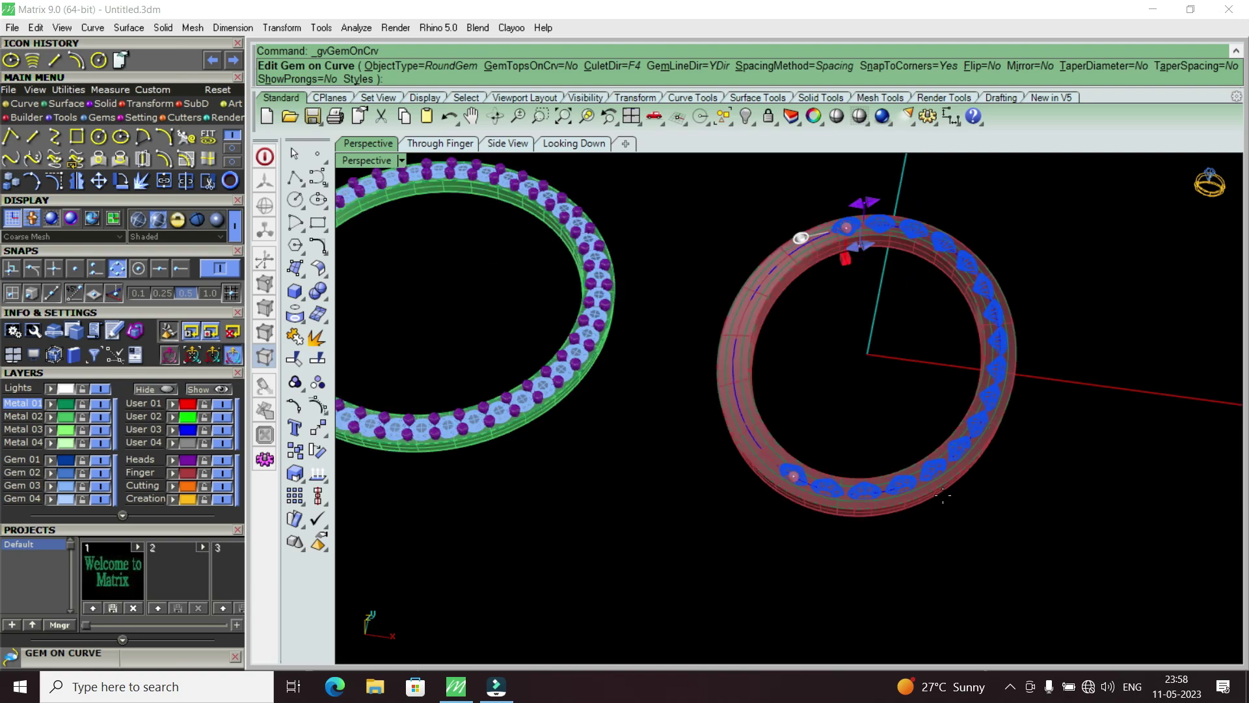
{"action": "scroll", "coordinate": [960, 511], "scroll_direction": "up", "scroll_amount": 6}
{"action": "right_click_drag", "start_coordinate": [960, 511], "coordinate": [902, 426]}
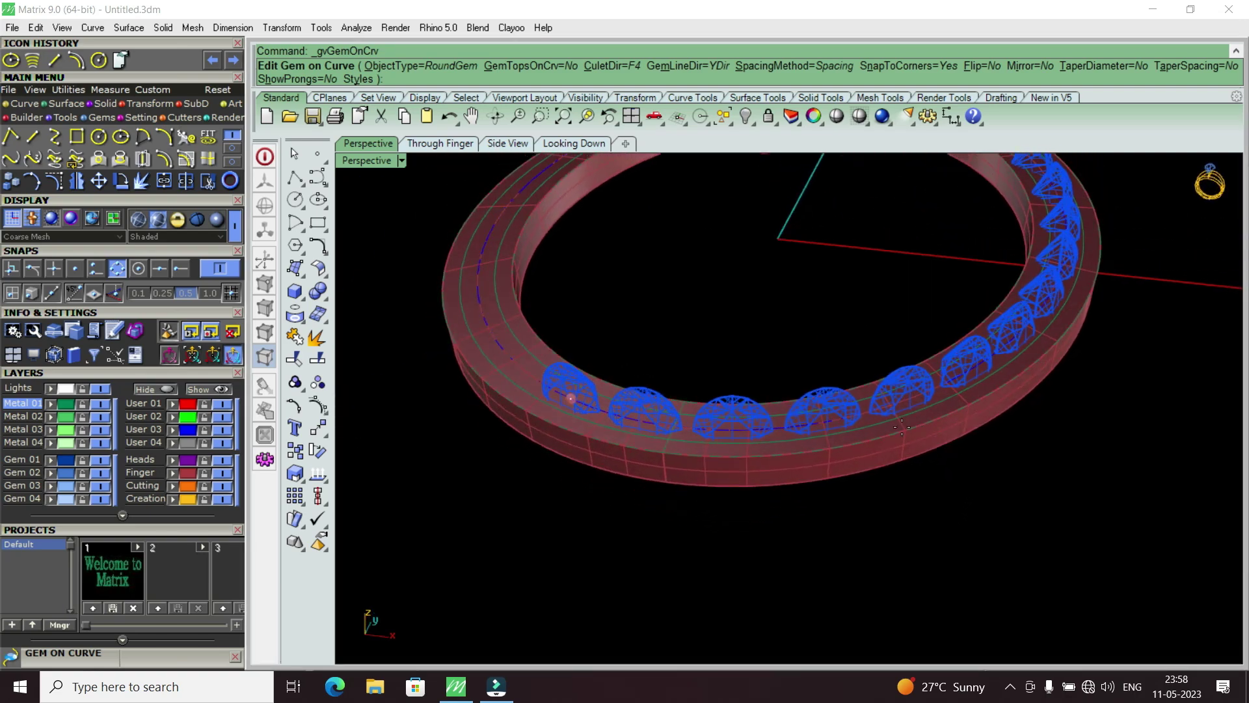
{"action": "scroll", "coordinate": [863, 345], "scroll_direction": "down", "scroll_amount": 5}
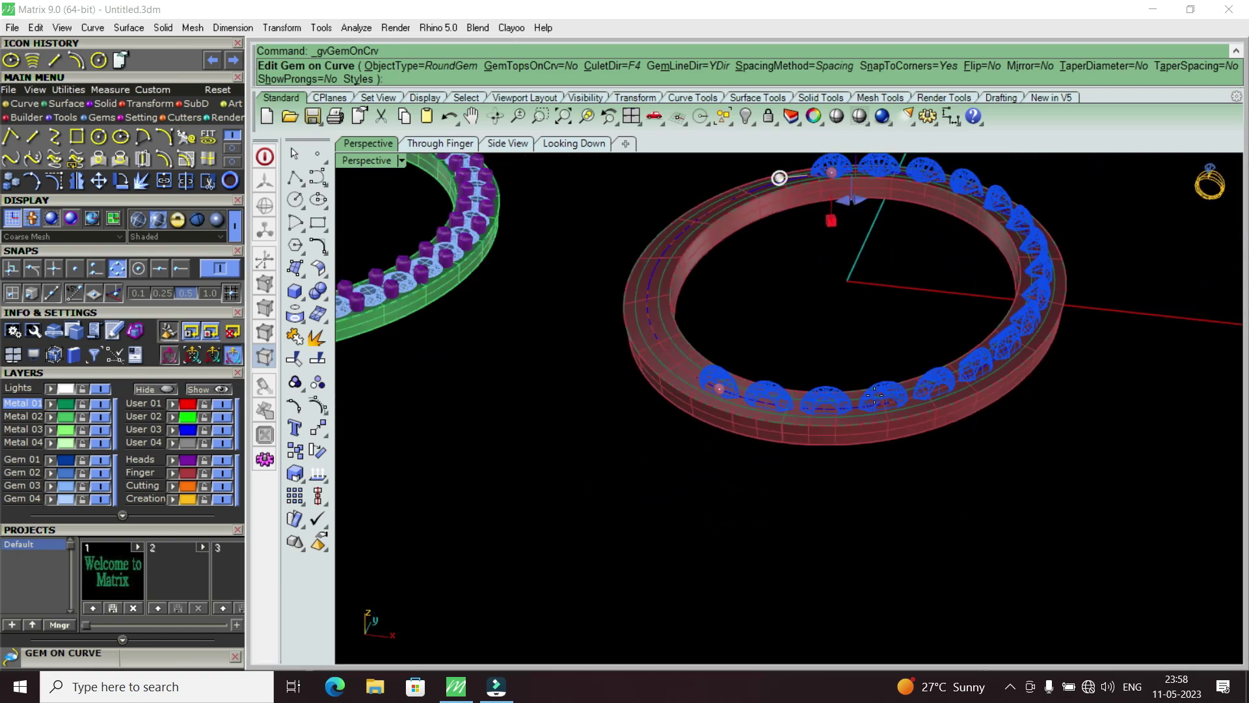
{"action": "scroll", "coordinate": [829, 441], "scroll_direction": "up", "scroll_amount": 4}
{"action": "scroll", "coordinate": [830, 441], "scroll_direction": "up", "scroll_amount": 3}
{"action": "right_click_drag", "start_coordinate": [830, 440], "coordinate": [683, 422]}
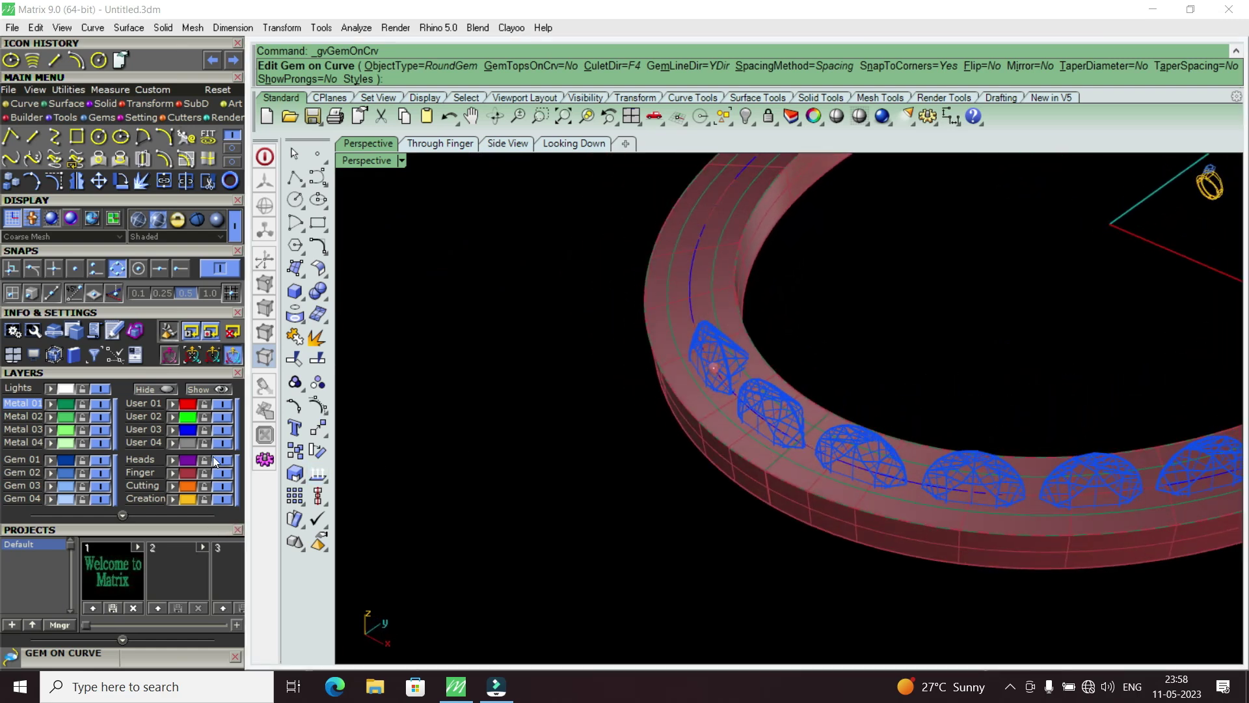
{"action": "scroll", "coordinate": [220, 509], "scroll_direction": "down", "scroll_amount": 2}
{"action": "scroll", "coordinate": [222, 364], "scroll_direction": "down", "scroll_amount": 2}
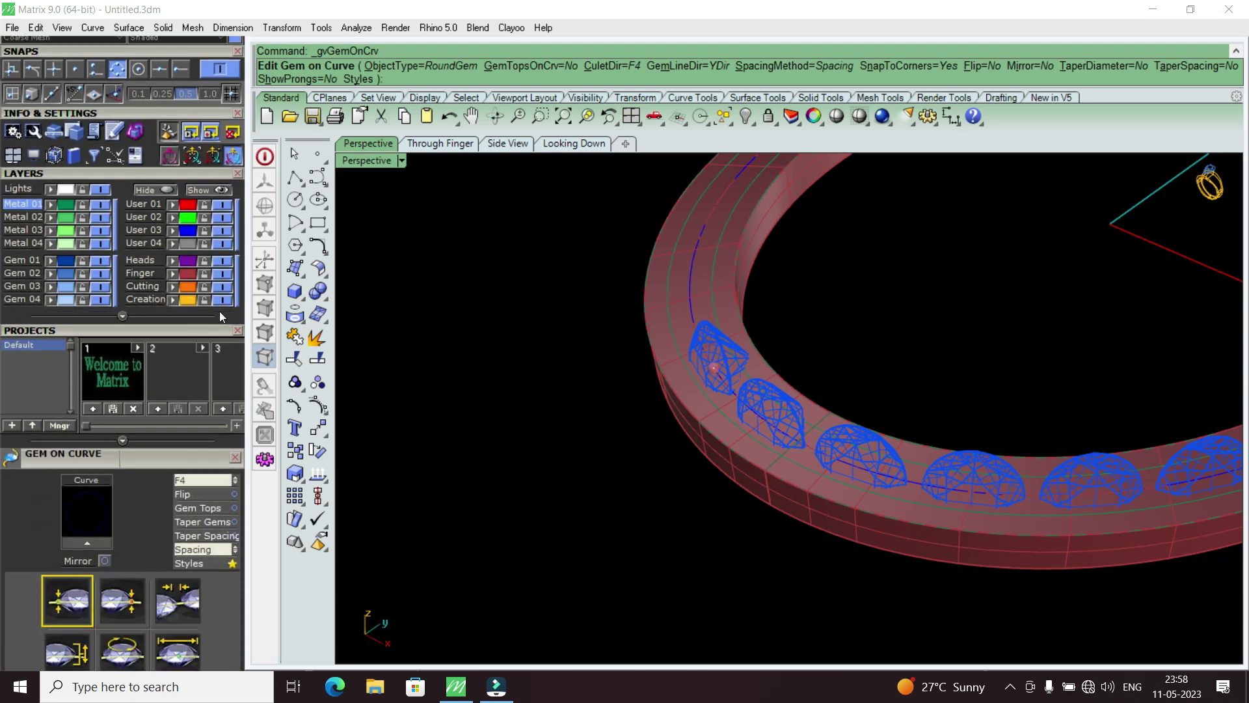
{"action": "scroll", "coordinate": [219, 293], "scroll_direction": "down", "scroll_amount": 1}
{"action": "scroll", "coordinate": [217, 260], "scroll_direction": "down", "scroll_amount": 1}
{"action": "scroll", "coordinate": [221, 244], "scroll_direction": "down", "scroll_amount": 1}
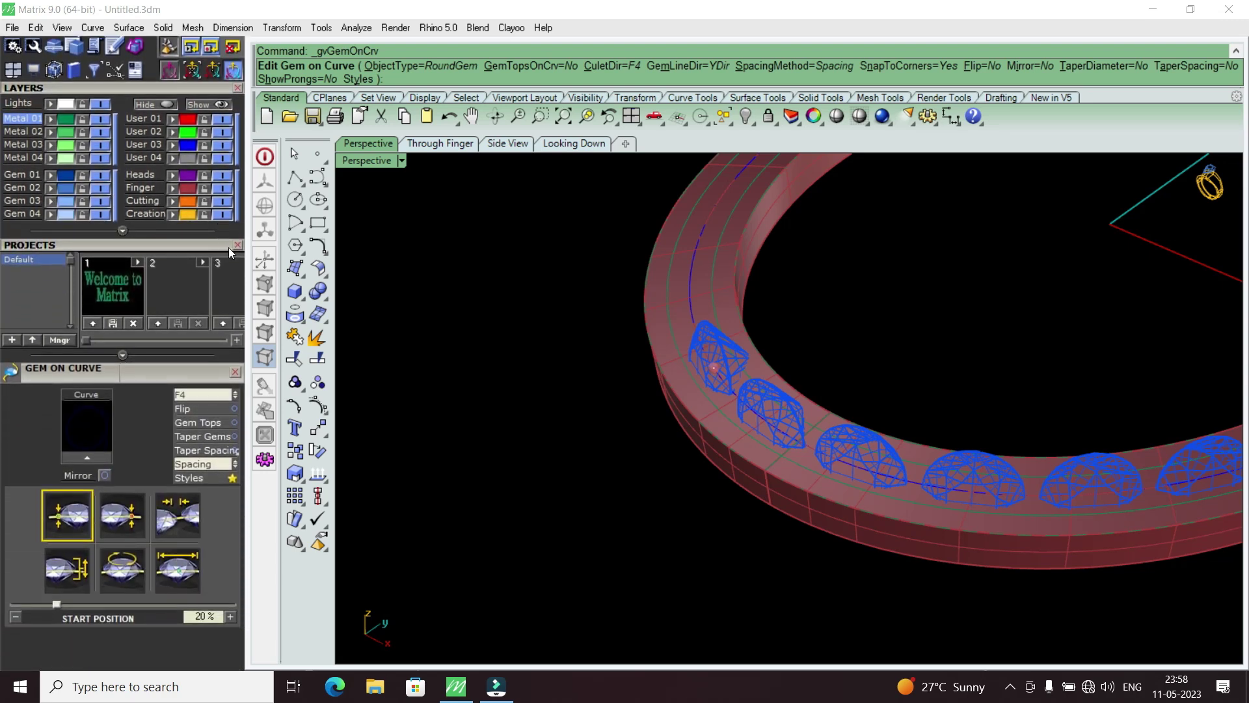
Set culet direction to Down, then Object, orient gems to the band surface, and finish.
{"action": "left_click", "coordinate": [208, 397]}
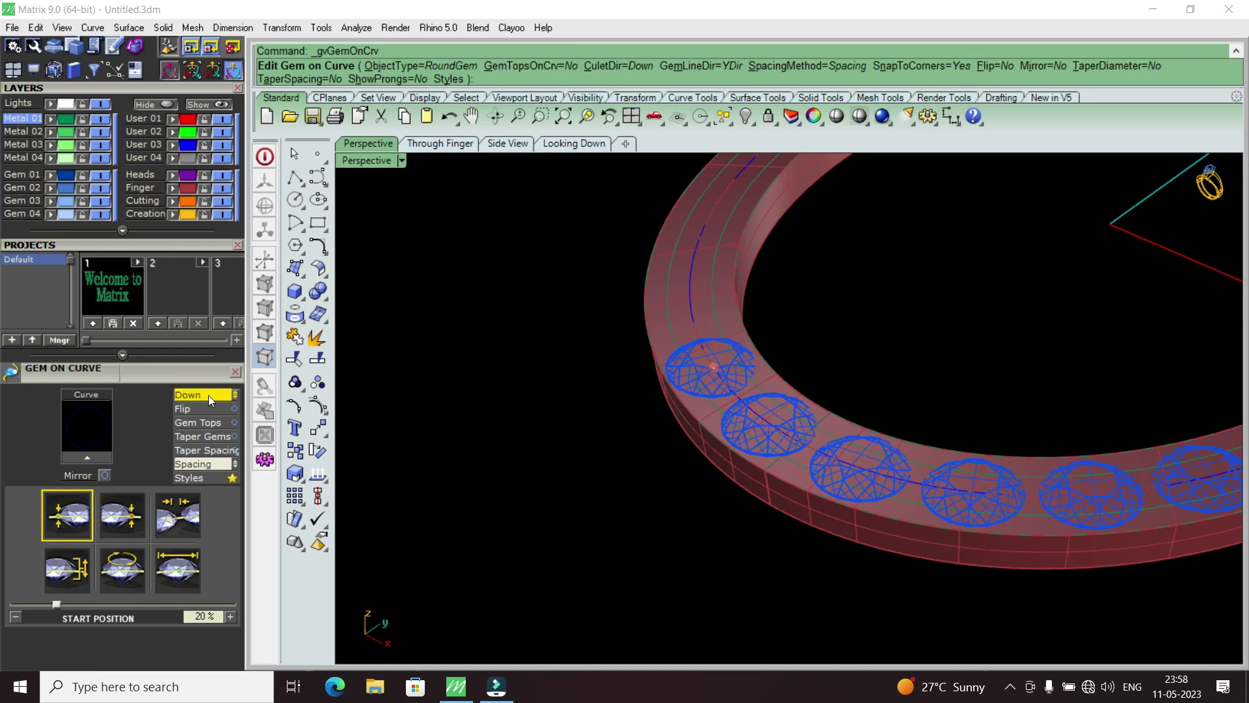
{"action": "left_click", "coordinate": [208, 396]}
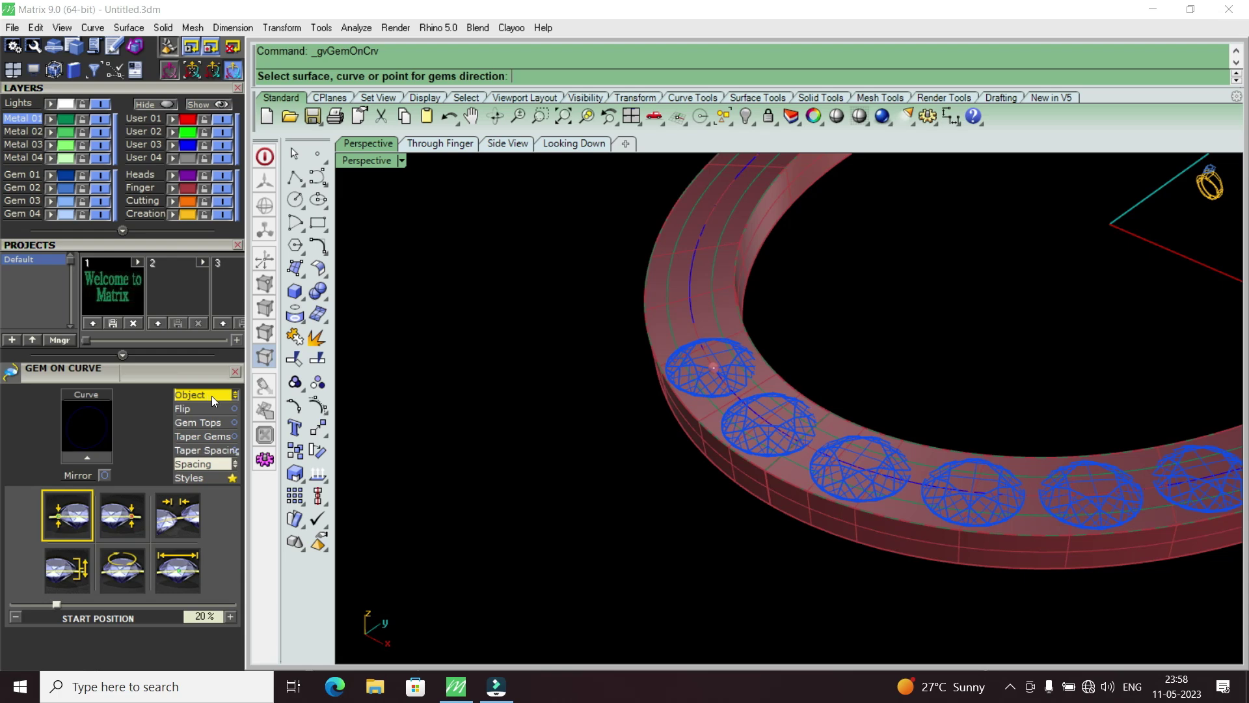
{"action": "right_click_drag", "start_coordinate": [594, 363], "coordinate": [659, 335]}
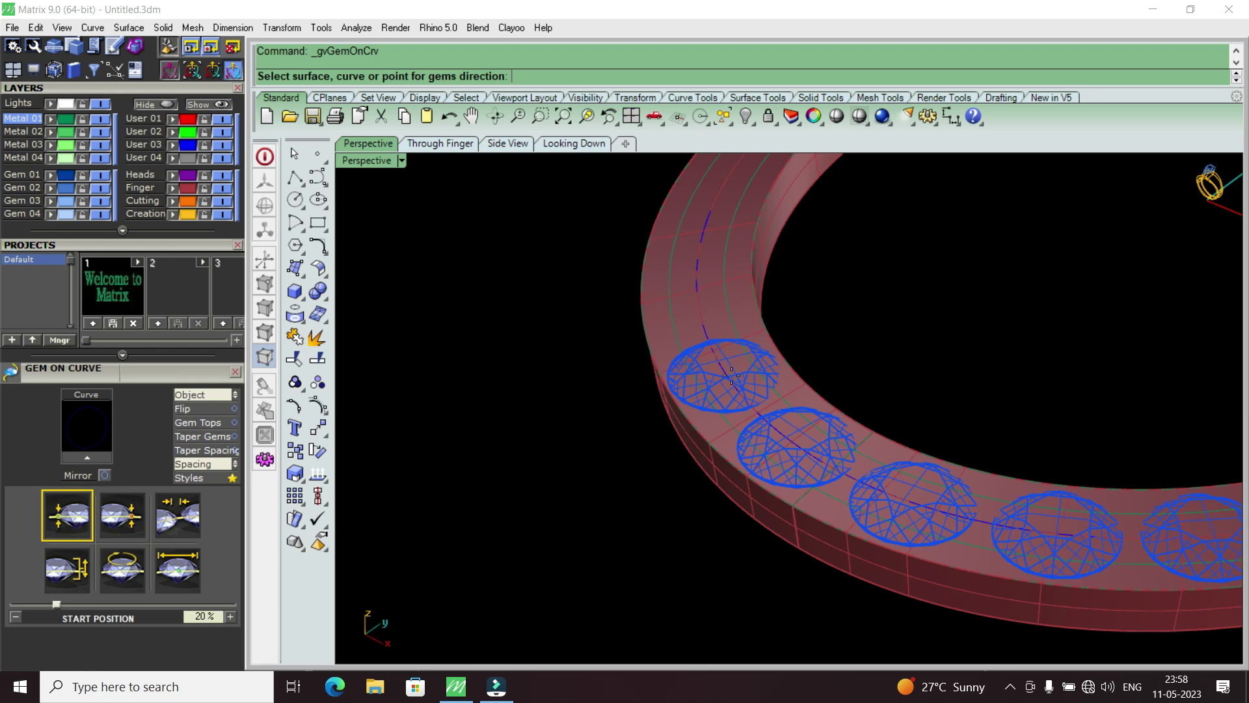
{"action": "scroll", "coordinate": [731, 376], "scroll_direction": "up", "scroll_amount": 3}
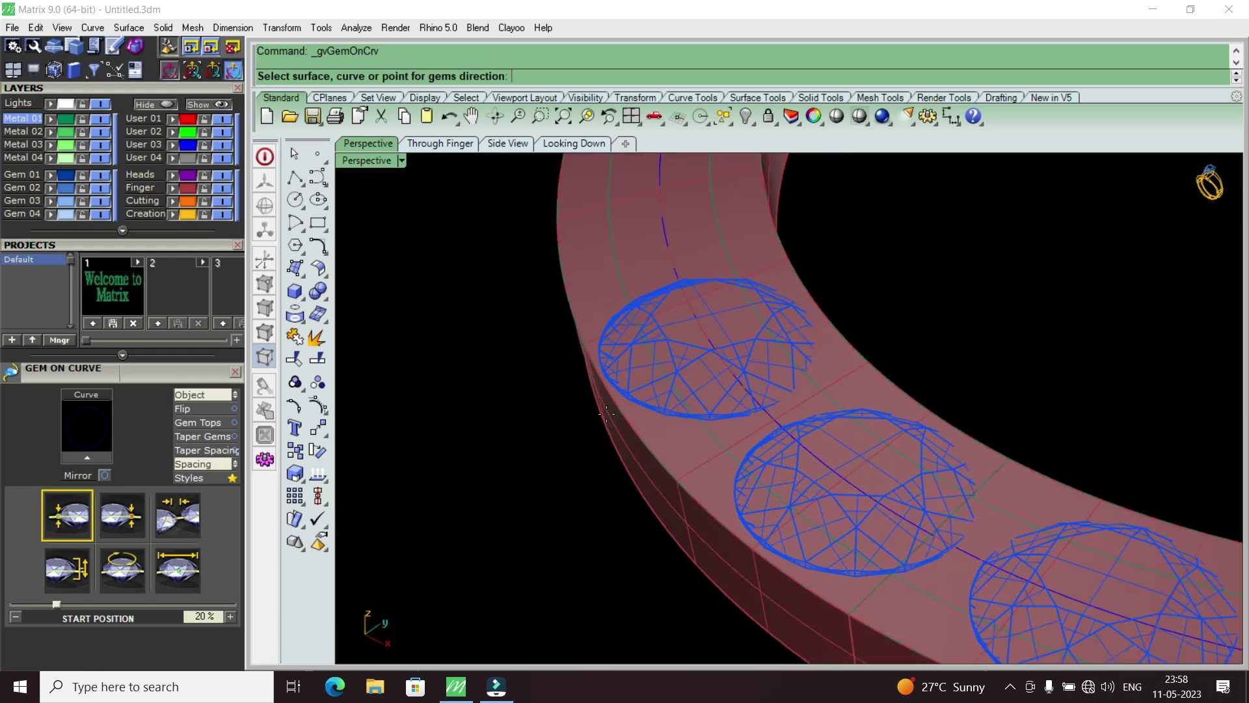
{"action": "mouse_move", "coordinate": [627, 445]}
{"action": "right_mouse_down"}
{"action": "mouse_move", "coordinate": [577, 380]}
{"action": "mouse_move", "coordinate": [566, 384]}
{"action": "mouse_move", "coordinate": [641, 374]}
{"action": "mouse_move", "coordinate": [600, 390]}
{"action": "mouse_move", "coordinate": [607, 437]}
{"action": "mouse_move", "coordinate": [688, 506]}
{"action": "right_mouse_up"}
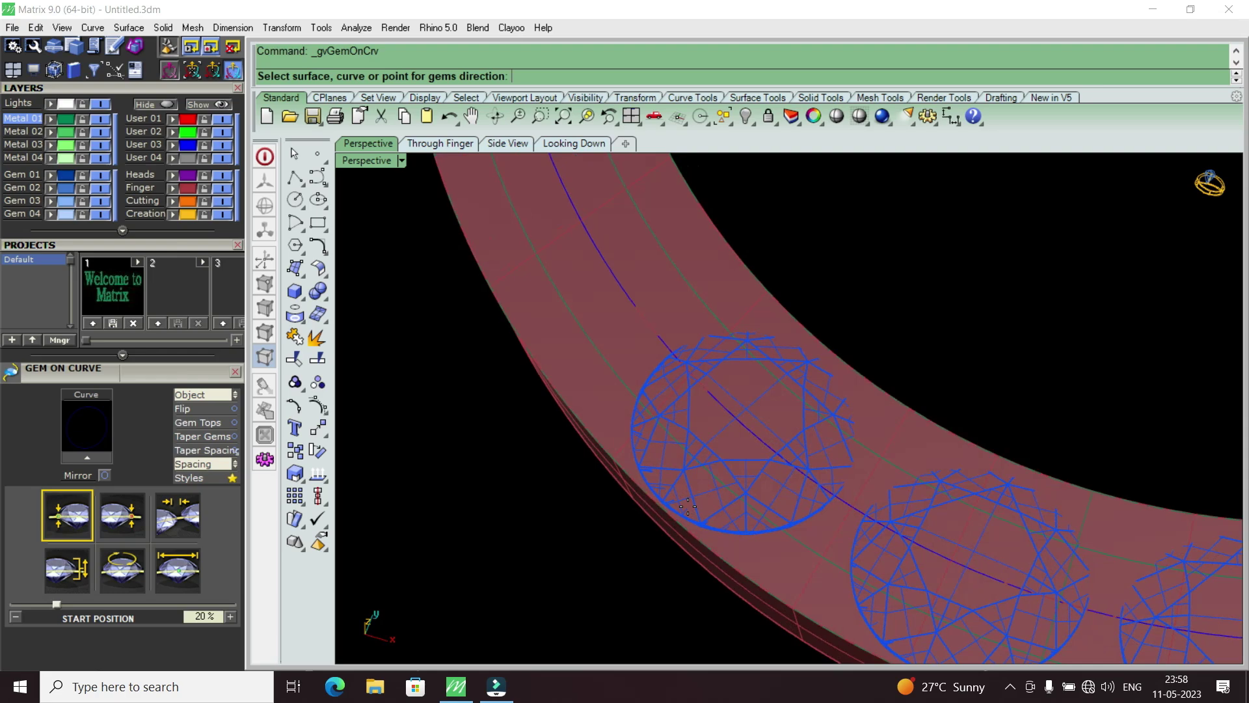
{"action": "left_click", "coordinate": [593, 393]}
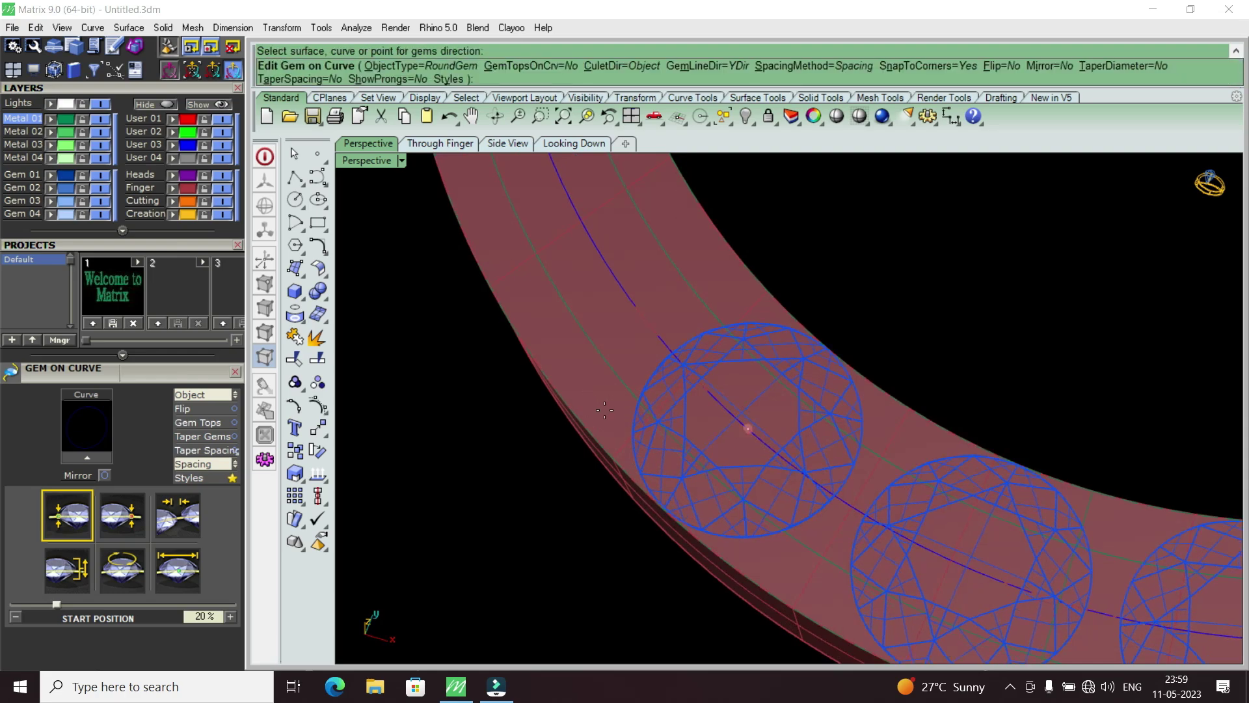
{"action": "right_click", "coordinate": [604, 410]}
{"action": "mouse_move", "coordinate": [605, 410]}
{"action": "right_mouse_down"}
{"action": "mouse_move", "coordinate": [501, 265]}
{"action": "mouse_move", "coordinate": [594, 323]}
{"action": "mouse_move", "coordinate": [719, 437]}
{"action": "mouse_move", "coordinate": [736, 432]}
{"action": "right_mouse_up"}
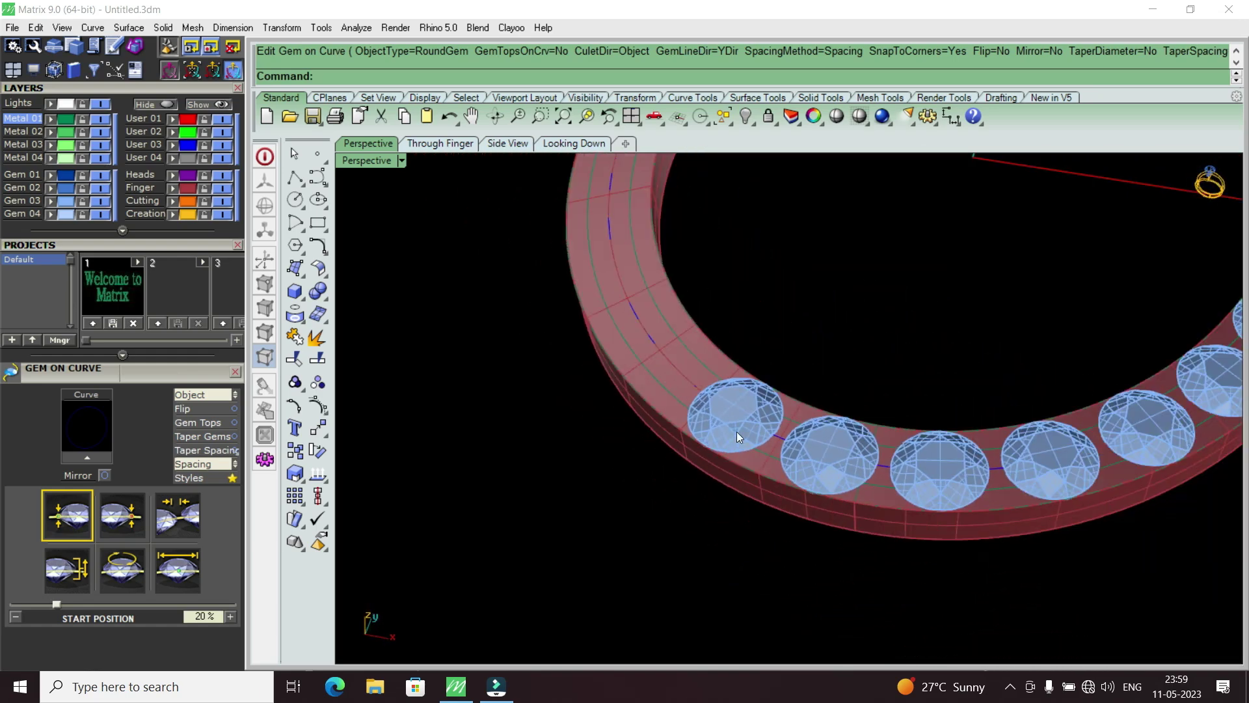
Delete all the gems from the red band.
{"action": "scroll", "coordinate": [772, 444], "scroll_direction": "up", "scroll_amount": 2}
{"action": "left_click", "coordinate": [750, 413]}
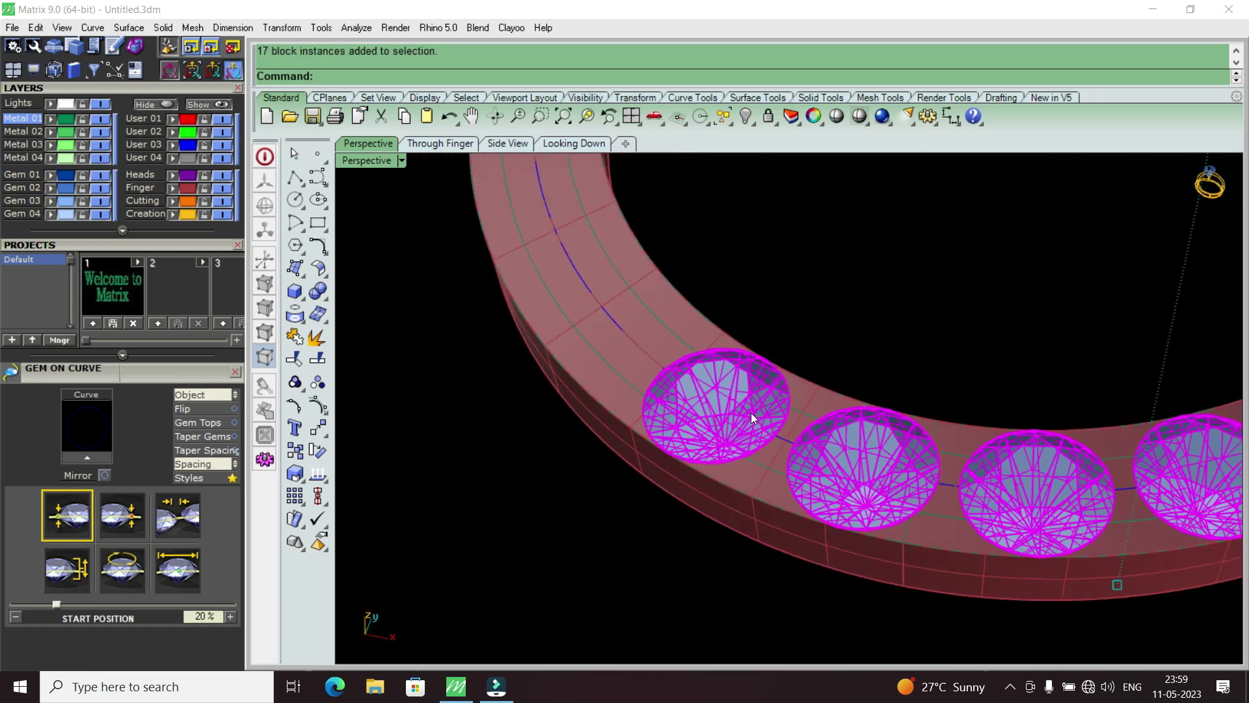
{"action": "key", "text": "Delete"}
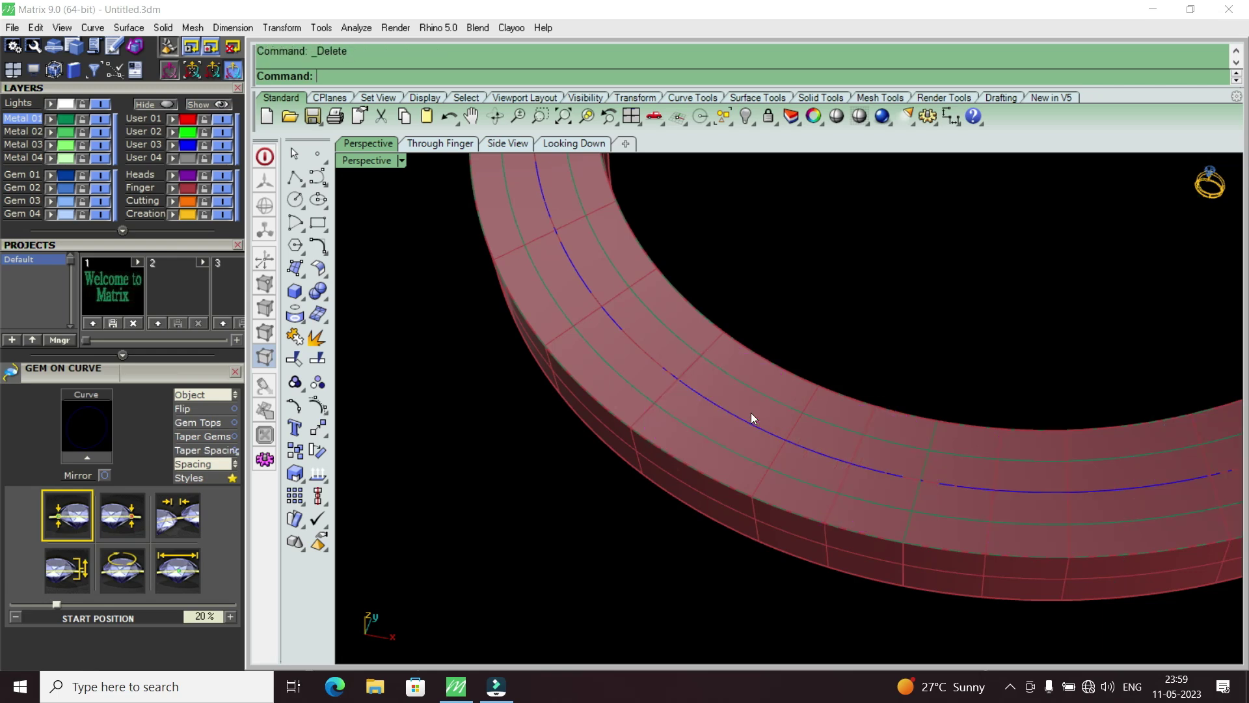
Select the band's curve rather than the band and bring up its action list.
{"action": "left_click", "coordinate": [752, 427]}
{"action": "left_click", "coordinate": [773, 434]}
{"action": "left_click", "coordinate": [818, 475]}
{"action": "scroll", "coordinate": [658, 485], "scroll_direction": "down", "scroll_amount": 5}
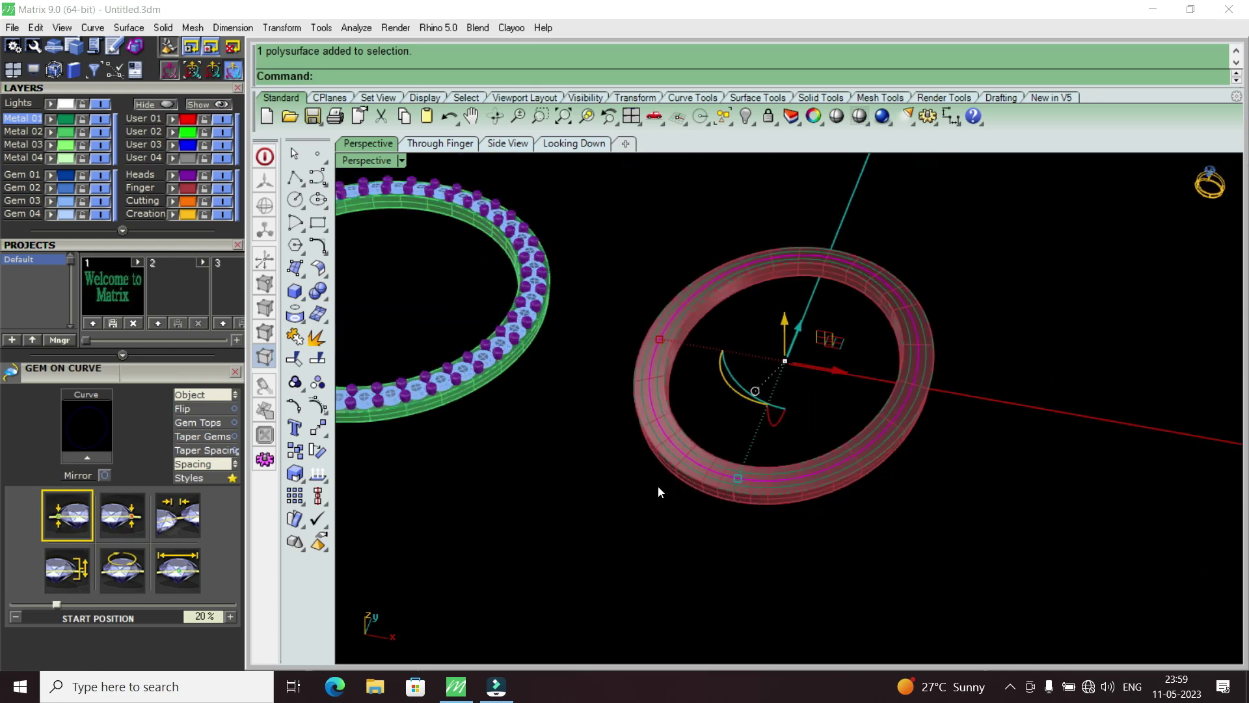
{"action": "right_click_drag", "start_coordinate": [658, 486], "coordinate": [701, 540]}
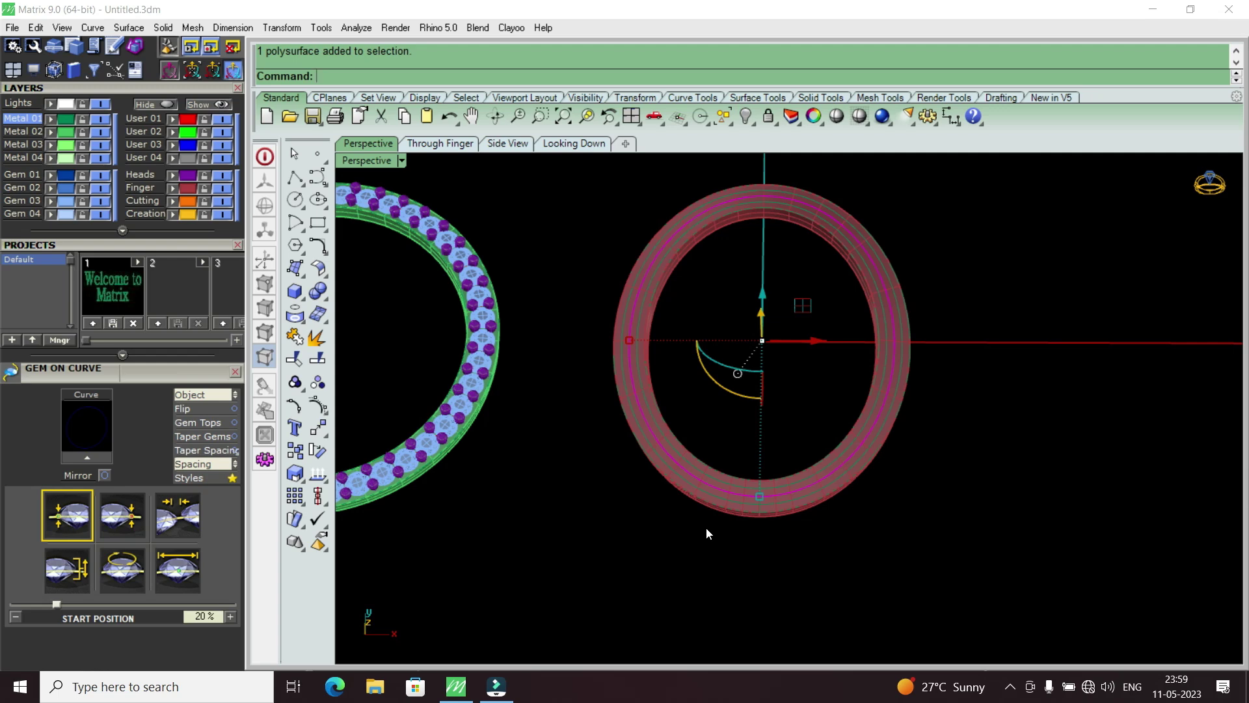
{"action": "key", "text": "F6"}
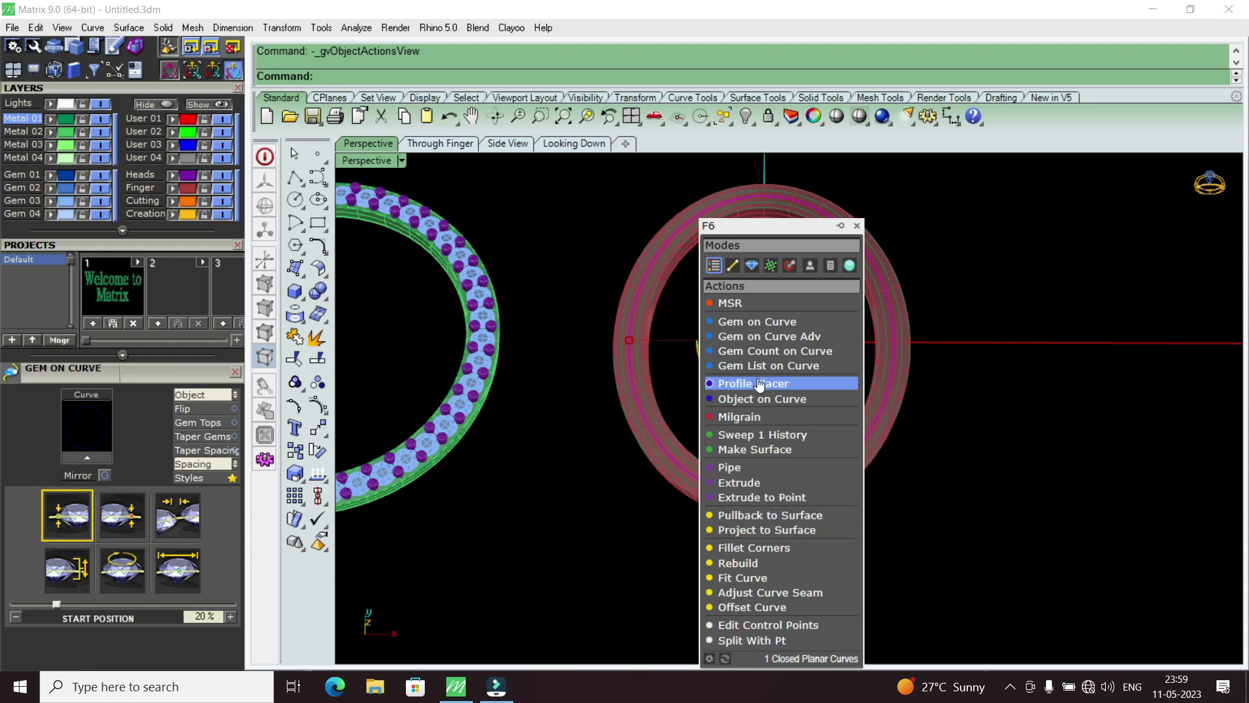
Run Gem on Curve on the band's curve, with culet direction Object picked from the band surface.
{"action": "left_click", "coordinate": [789, 323]}
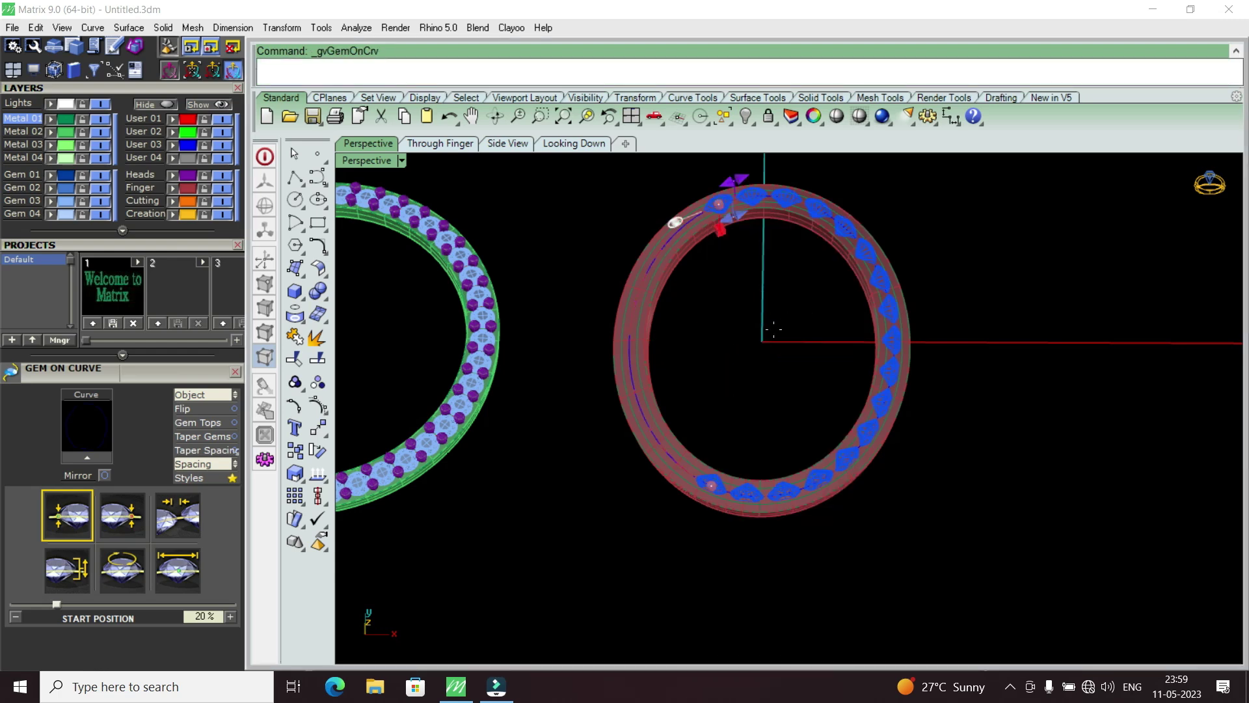
{"action": "scroll", "coordinate": [787, 518], "scroll_direction": "up", "scroll_amount": 3}
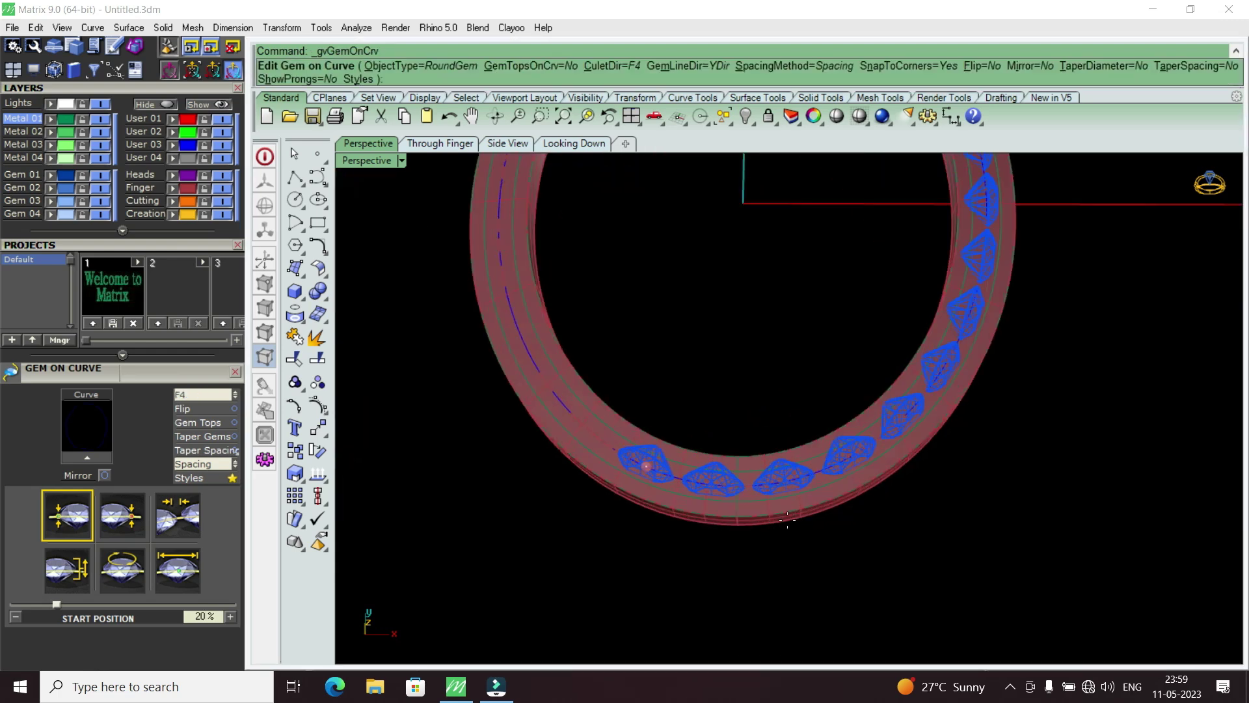
{"action": "mouse_move", "coordinate": [782, 517]}
{"action": "right_mouse_down"}
{"action": "mouse_move", "coordinate": [755, 516]}
{"action": "mouse_move", "coordinate": [692, 470]}
{"action": "right_mouse_up"}
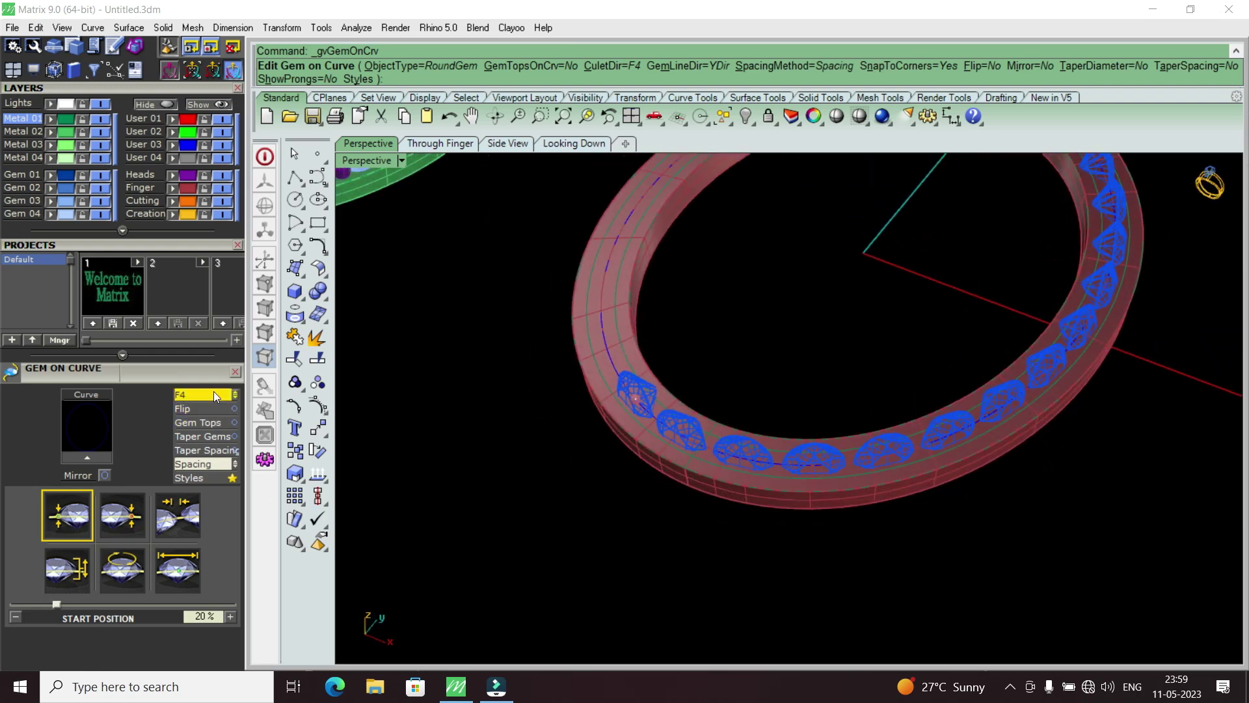
{"action": "scroll", "coordinate": [214, 391], "scroll_direction": "down", "scroll_amount": 1}
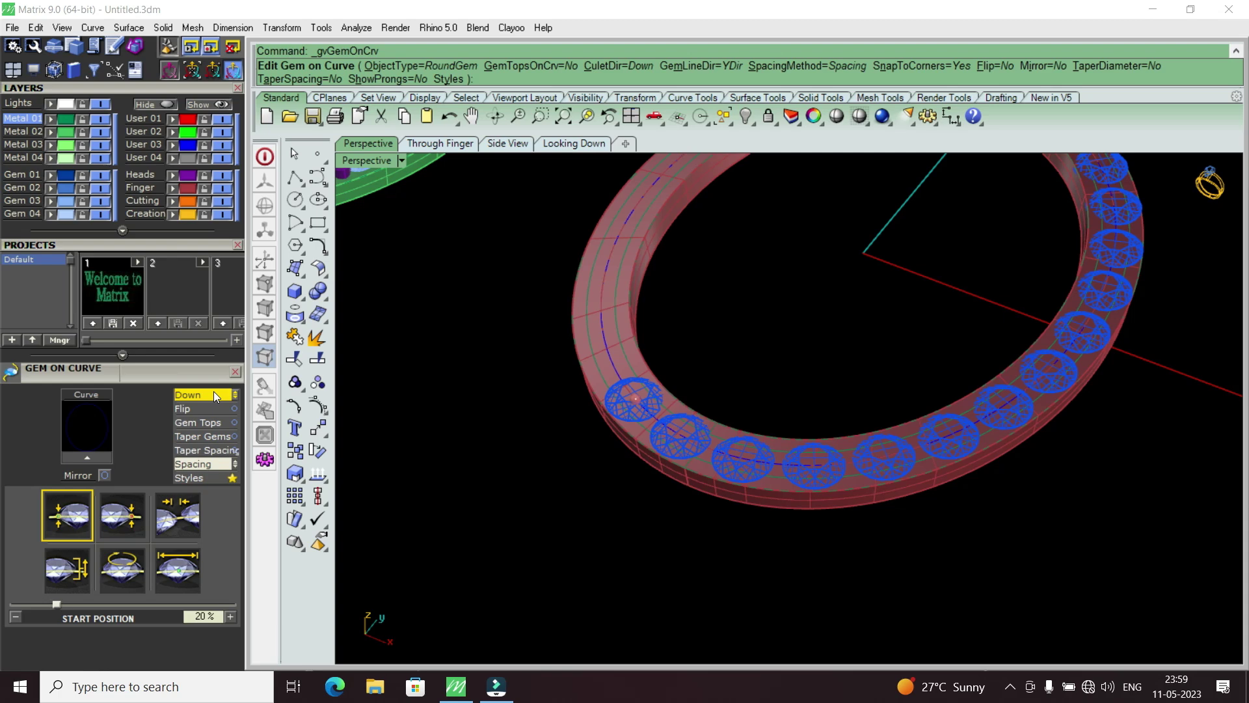
{"action": "left_click", "coordinate": [213, 395]}
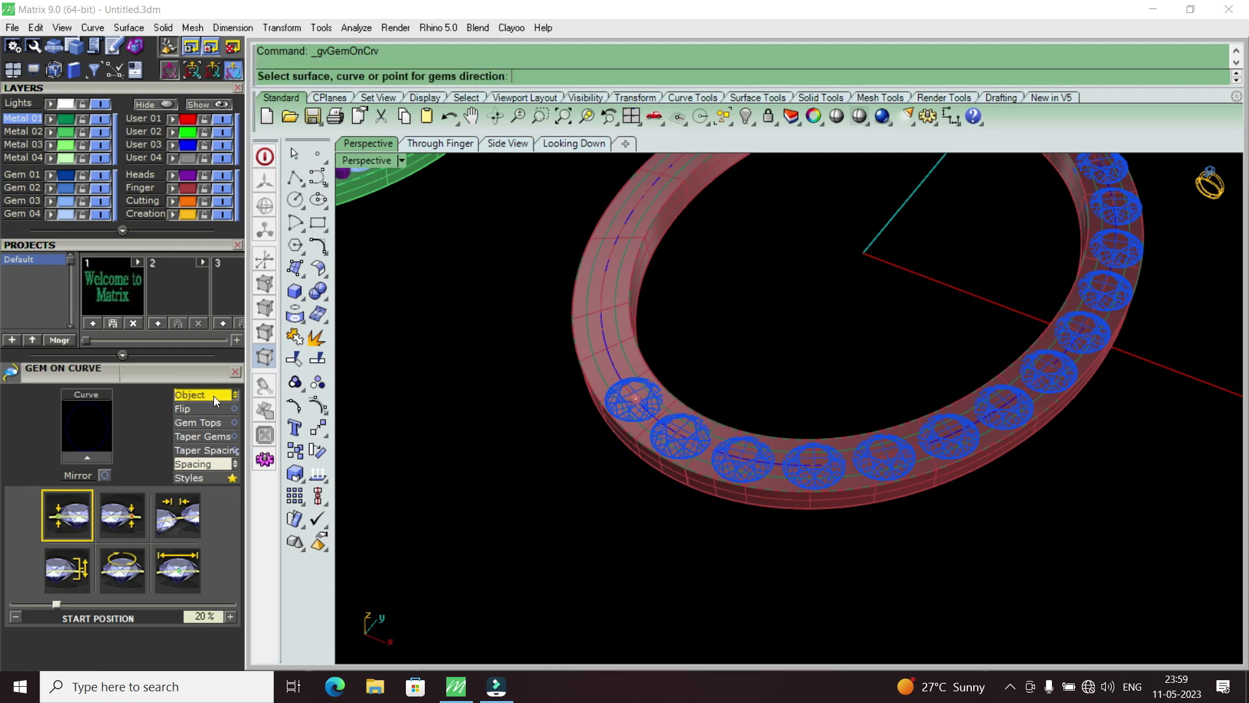
{"action": "scroll", "coordinate": [573, 385], "scroll_direction": "up", "scroll_amount": 2}
{"action": "scroll", "coordinate": [573, 385], "scroll_direction": "up", "scroll_amount": 2}
{"action": "left_click", "coordinate": [573, 386]}
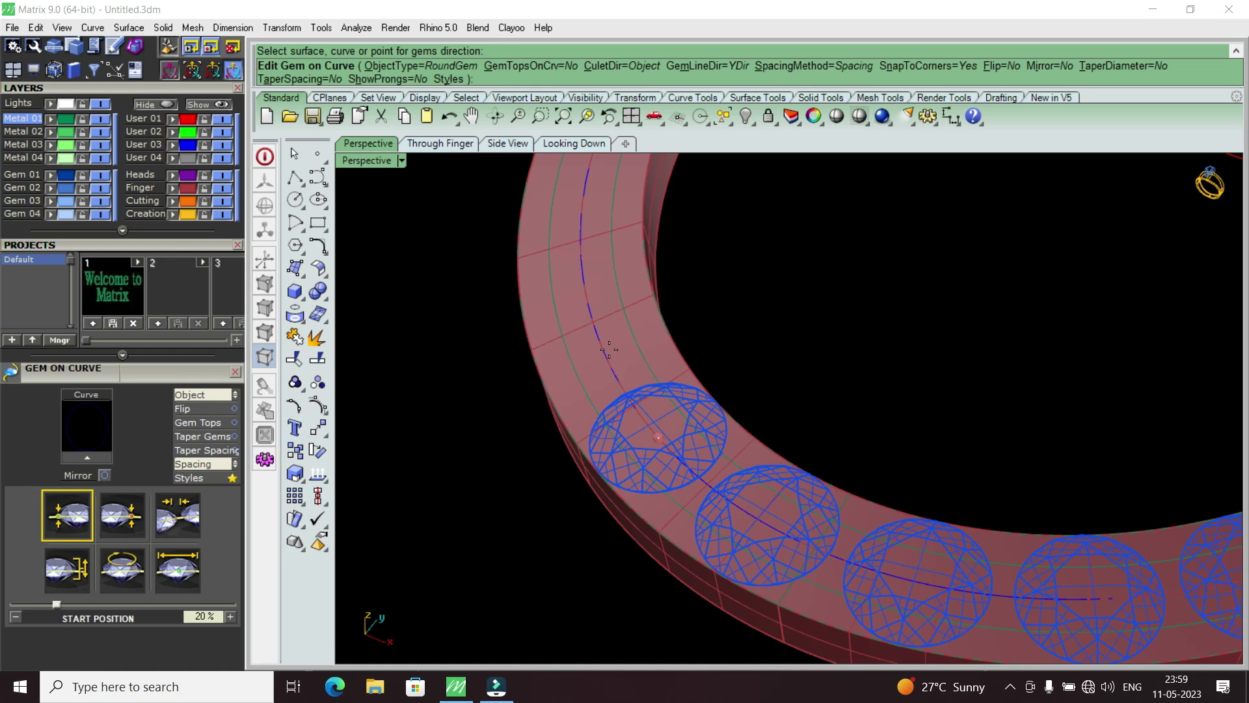
Change the Gem on Curve spacing to 0.1 mm and start size to 1.5 mm.
{"action": "left_click", "coordinate": [188, 515]}
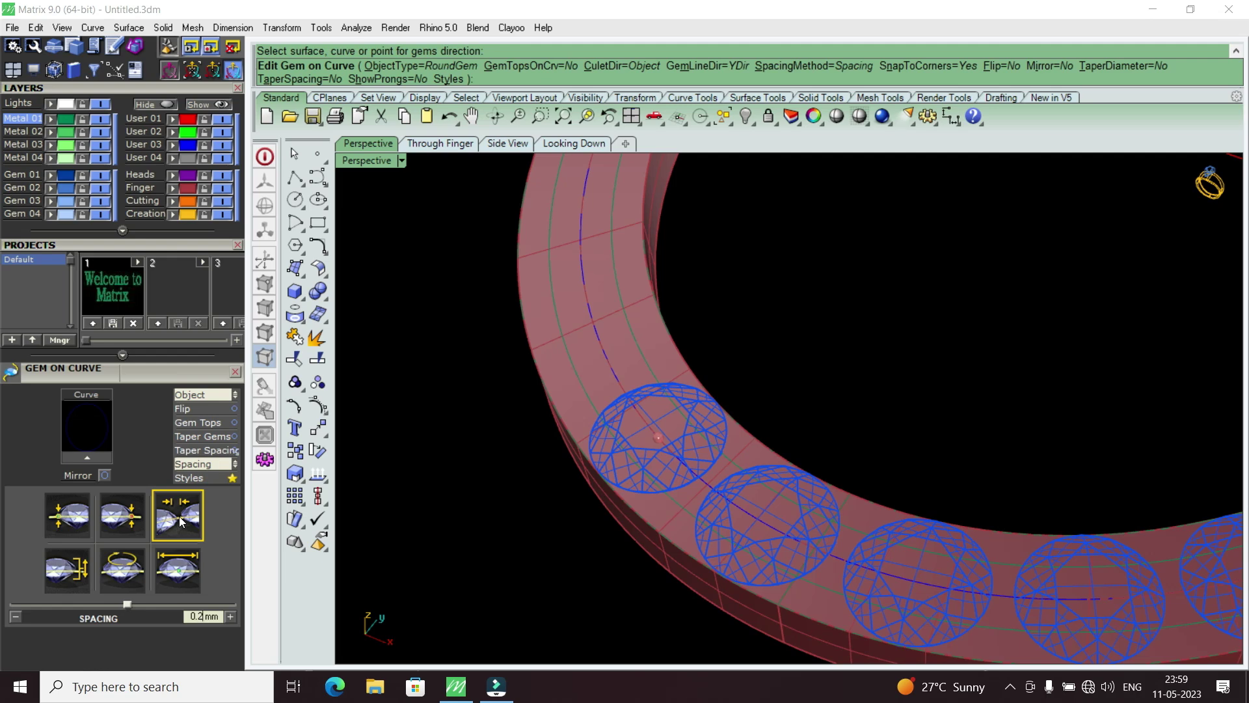
{"action": "key", "text": "BackSpace"}
{"action": "type", "text": "1"}
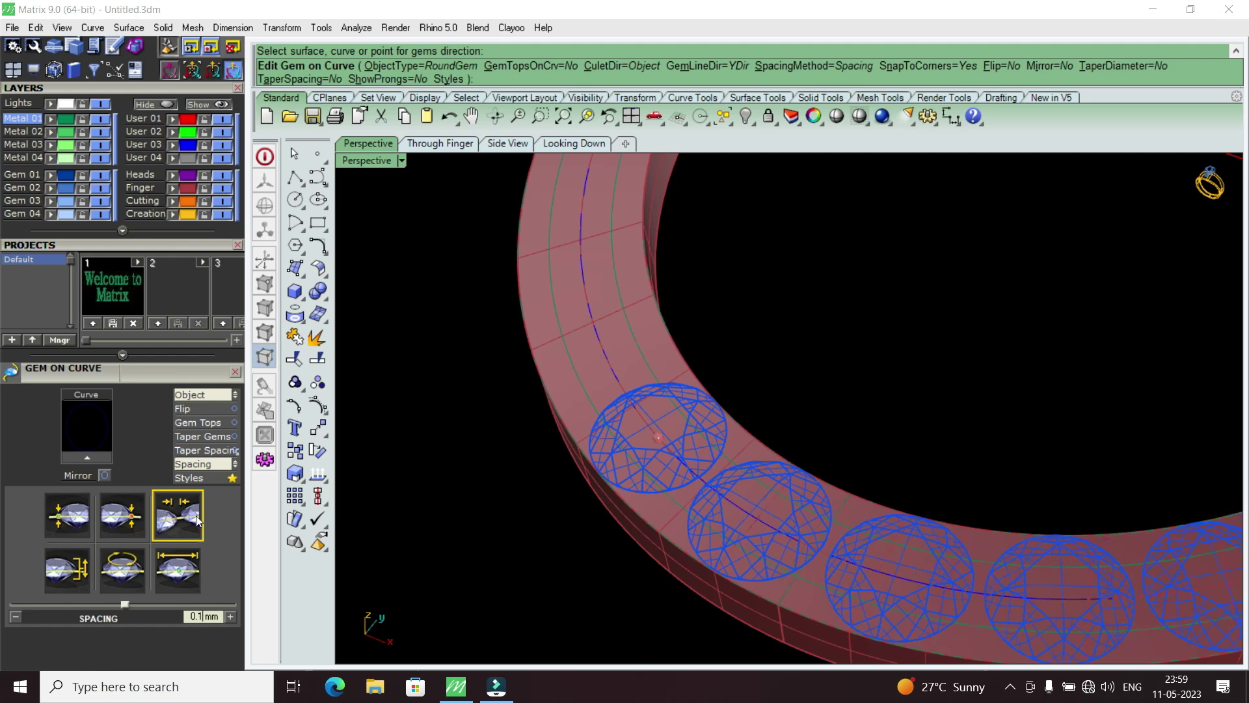
{"action": "left_click", "coordinate": [183, 567]}
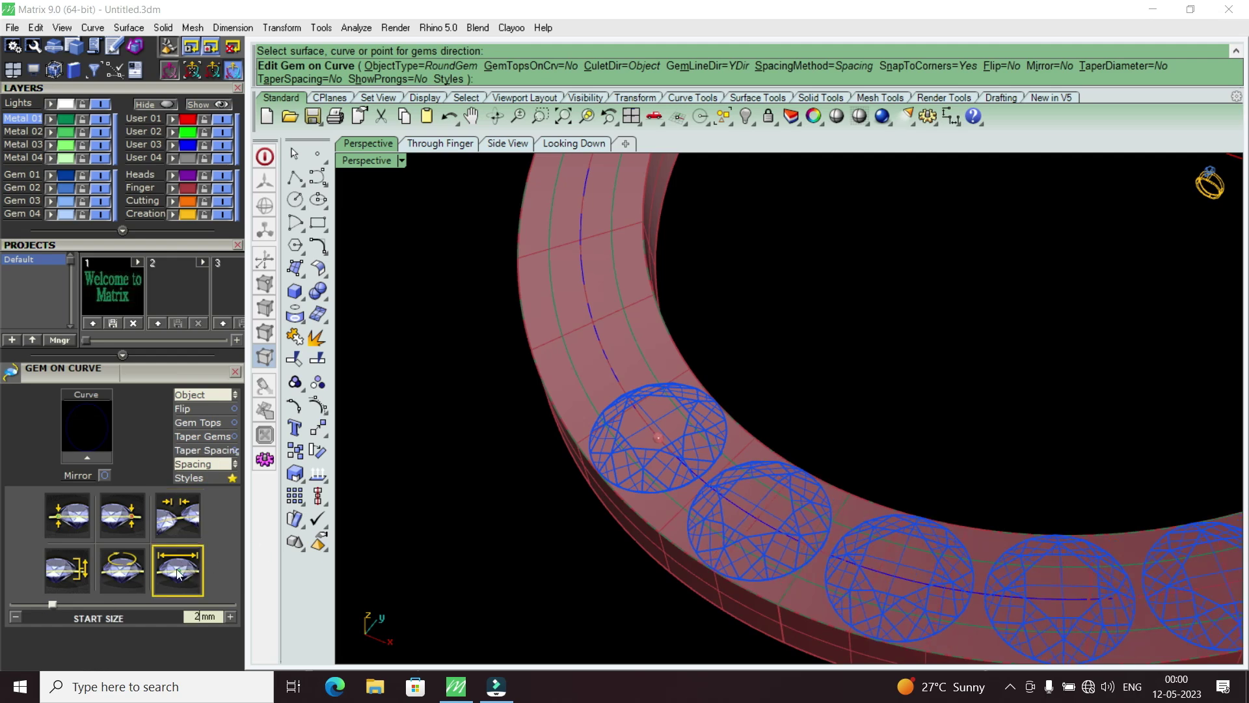
{"action": "key", "text": "BackSpace"}
{"action": "type", "text": "1.5"}
{"action": "key", "text": "Return"}
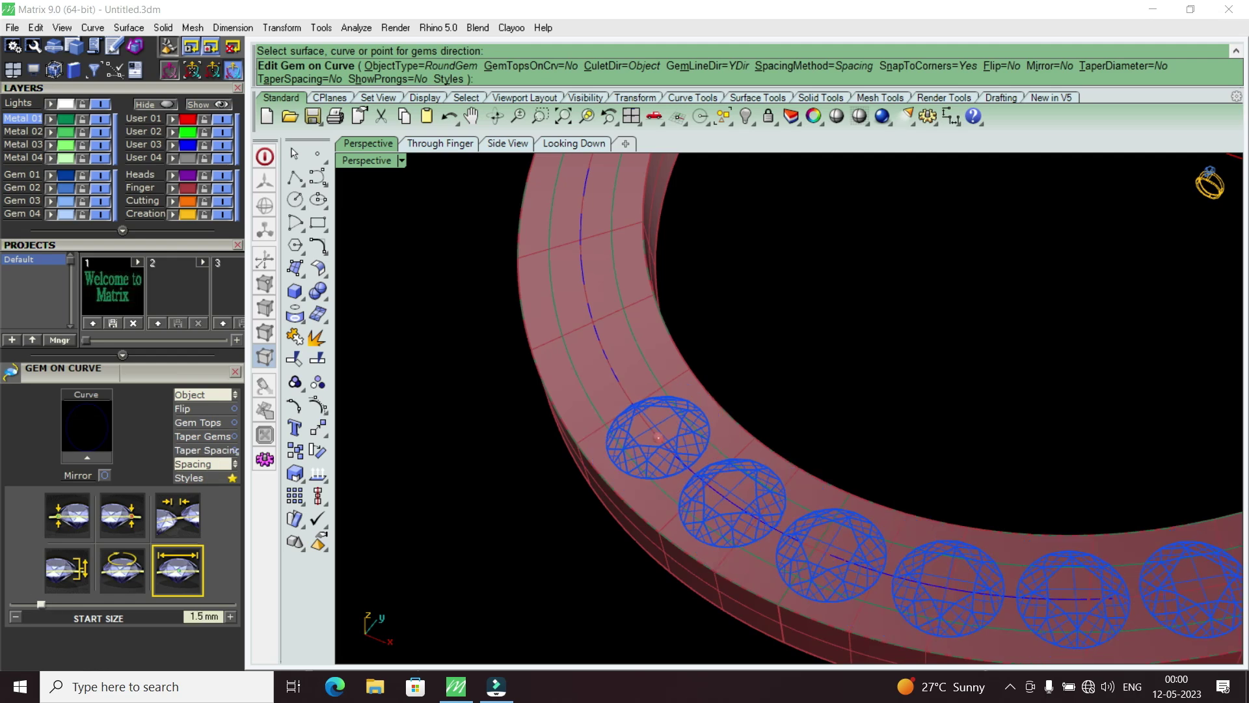
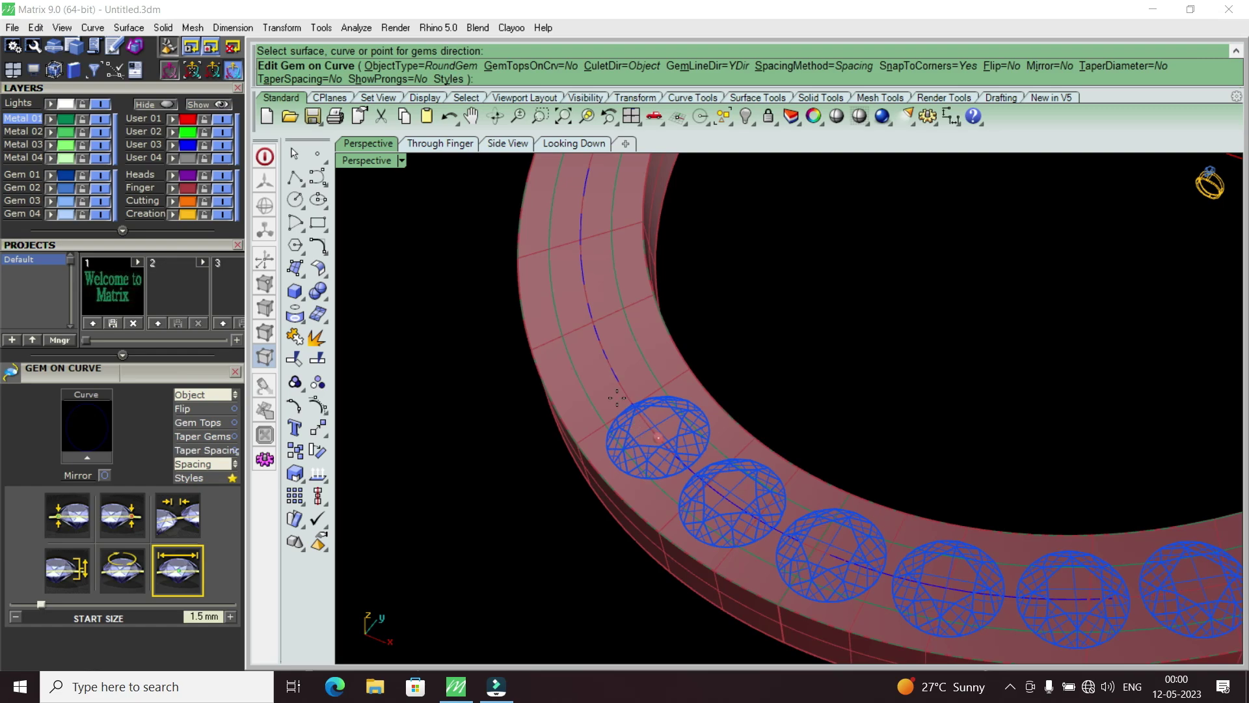
Slide the 1.5 mm gem row's start and end handles around the red band, start at 78.2%.
{"action": "mouse_move", "coordinate": [617, 397]}
{"action": "right_mouse_down"}
{"action": "mouse_move", "coordinate": [939, 524]}
{"action": "mouse_move", "coordinate": [795, 286]}
{"action": "right_mouse_up"}
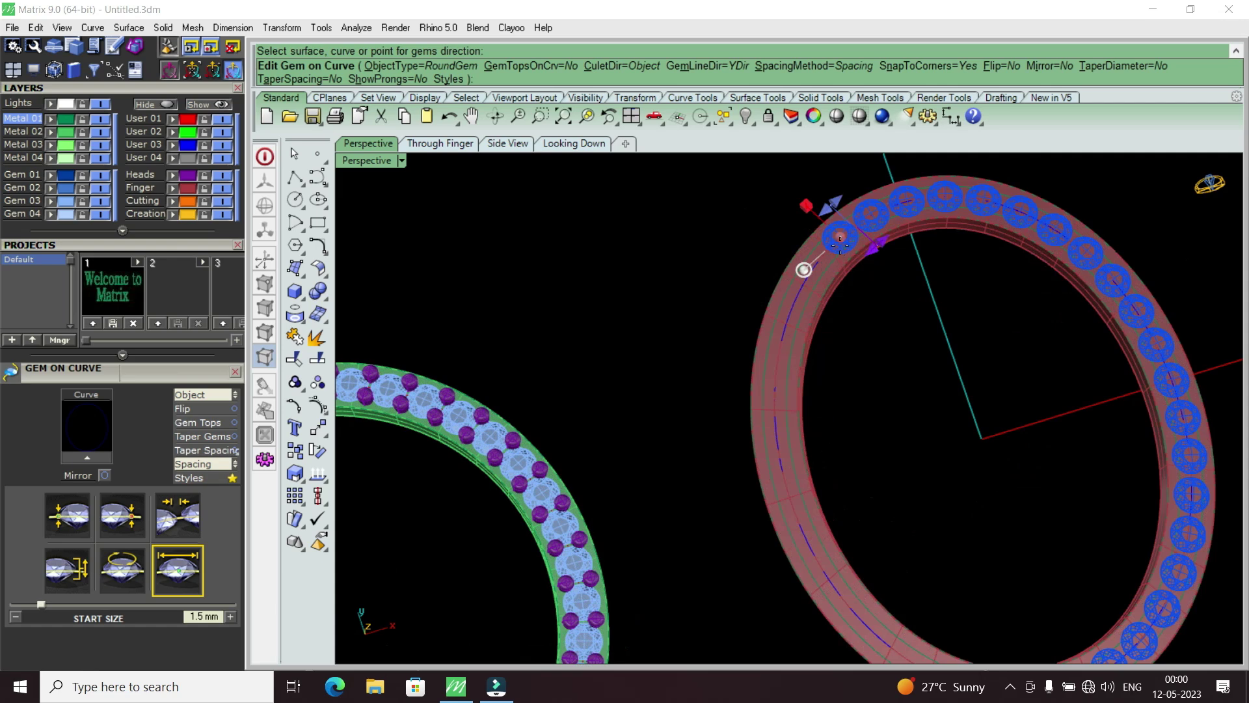
{"action": "mouse_move", "coordinate": [839, 236]}
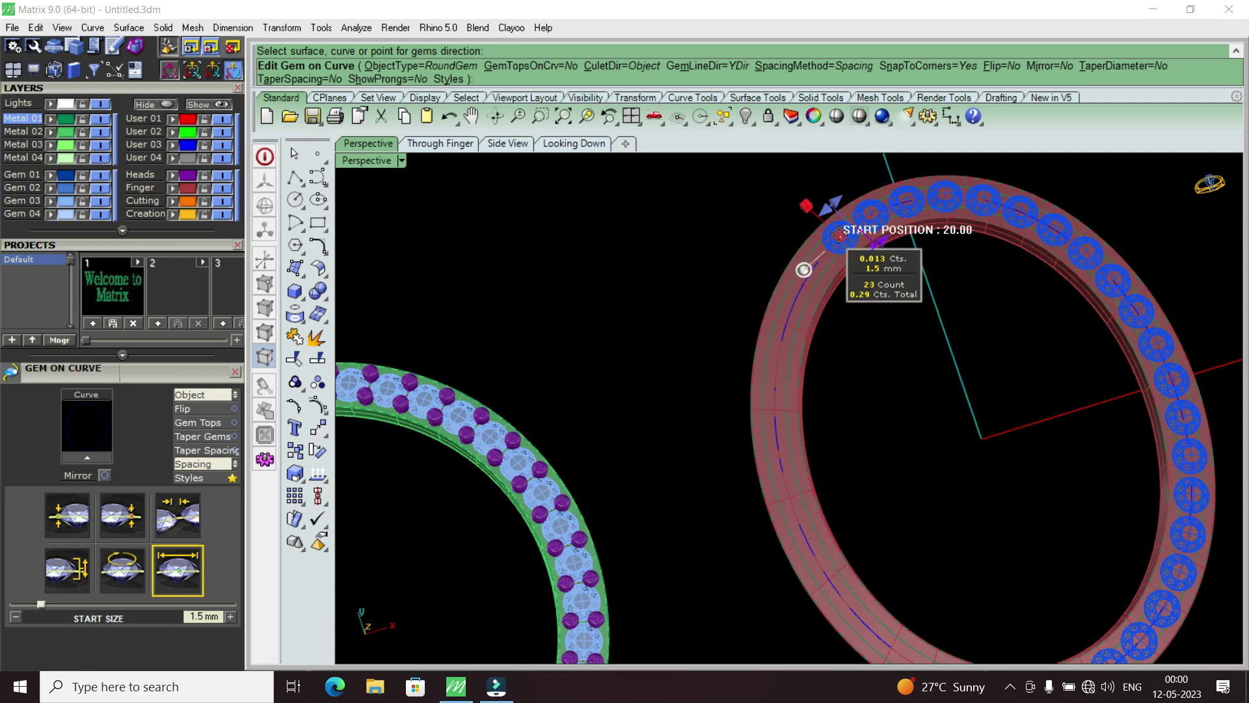
{"action": "left_click_drag", "start_coordinate": [839, 235], "coordinate": [793, 461]}
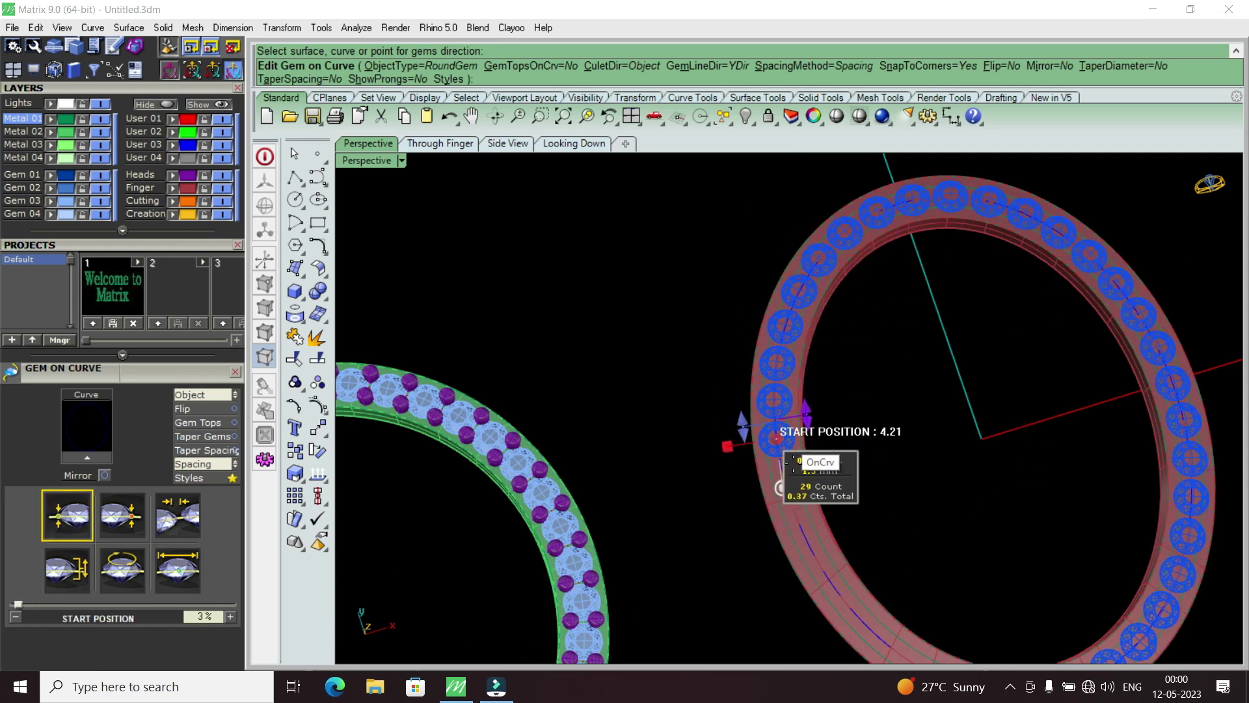
{"action": "left_click_drag", "start_coordinate": [793, 461], "coordinate": [836, 562]}
{"action": "right_click_drag", "start_coordinate": [836, 562], "coordinate": [762, 357]}
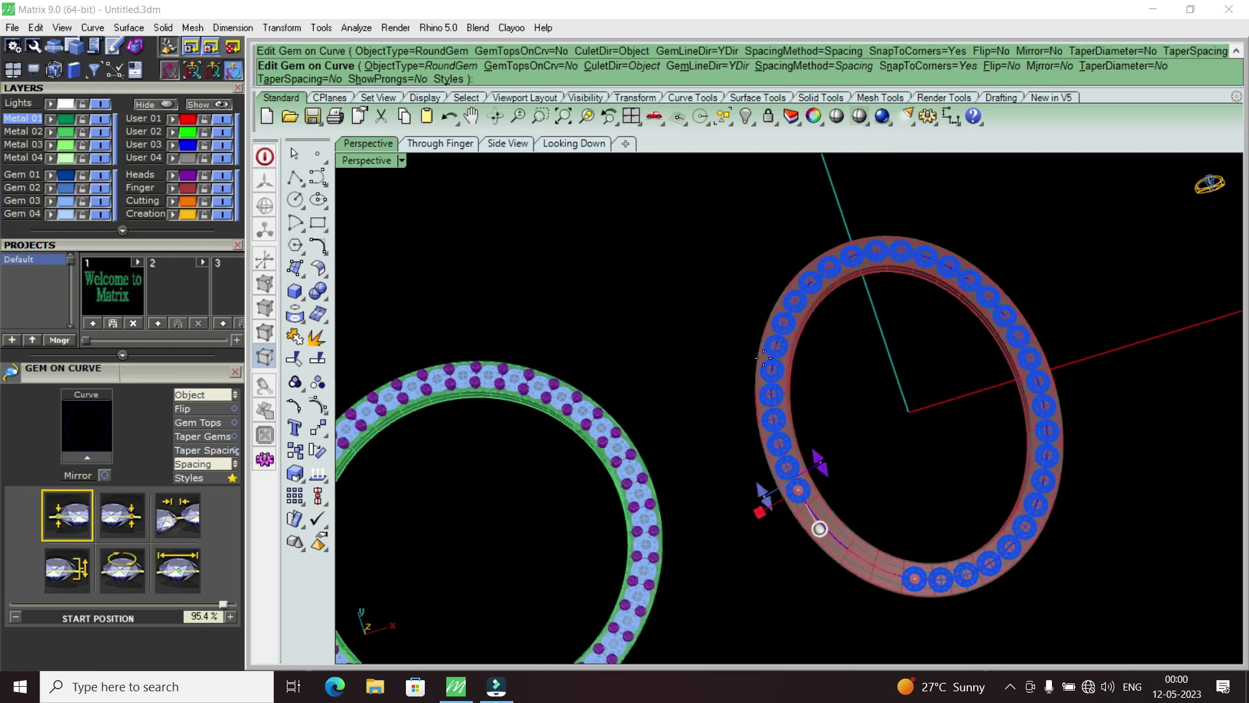
{"action": "scroll", "coordinate": [763, 357], "scroll_direction": "down", "scroll_amount": 2}
{"action": "scroll", "coordinate": [781, 416], "scroll_direction": "up", "scroll_amount": 2}
{"action": "scroll", "coordinate": [839, 455], "scroll_direction": "up", "scroll_amount": 3}
{"action": "scroll", "coordinate": [847, 470], "scroll_direction": "up", "scroll_amount": 2}
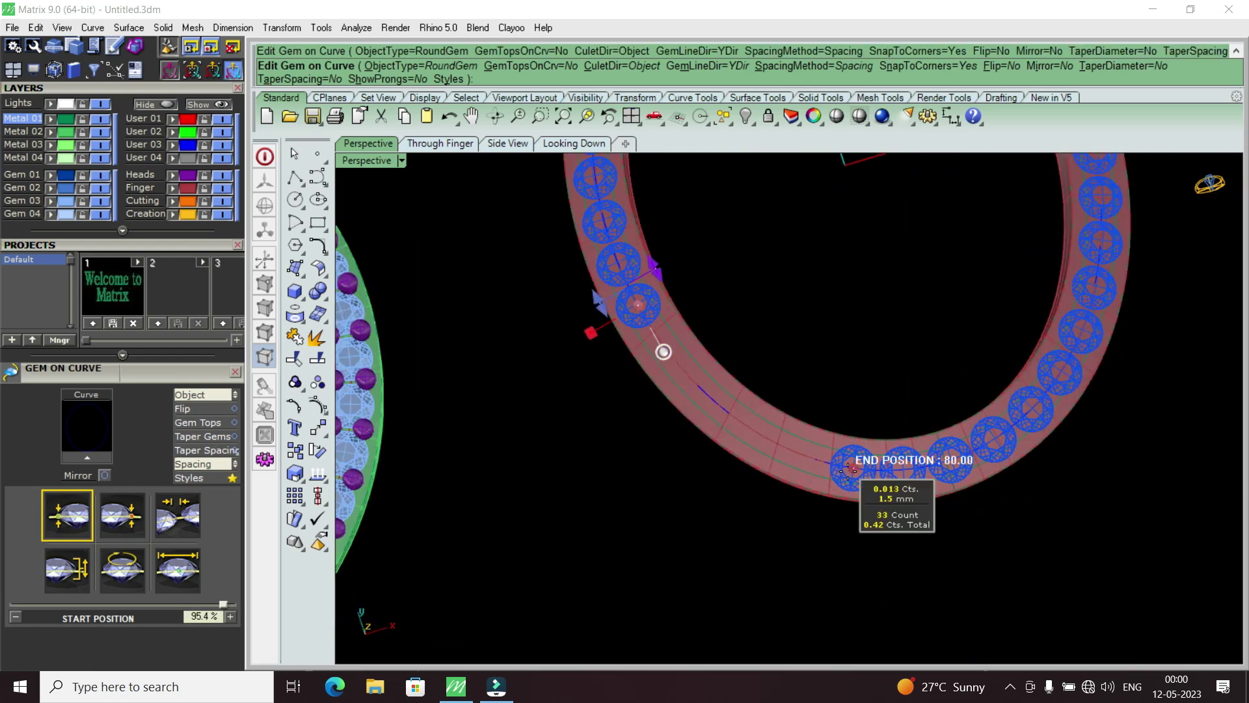
{"action": "mouse_move", "coordinate": [848, 469]}
{"action": "left_mouse_down"}
{"action": "mouse_move", "coordinate": [986, 454]}
{"action": "mouse_move", "coordinate": [990, 440]}
{"action": "left_mouse_up"}
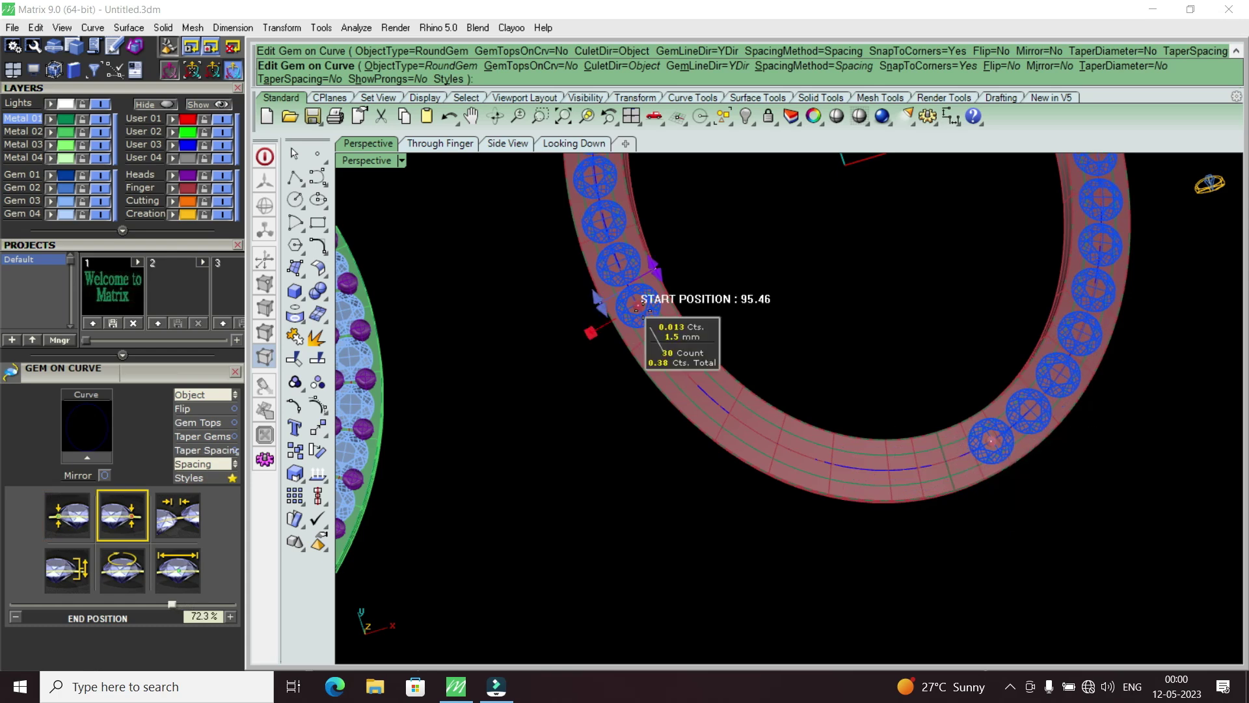
{"action": "mouse_move", "coordinate": [641, 308]}
{"action": "left_mouse_down"}
{"action": "mouse_move", "coordinate": [832, 456]}
{"action": "mouse_move", "coordinate": [884, 467]}
{"action": "left_mouse_up"}
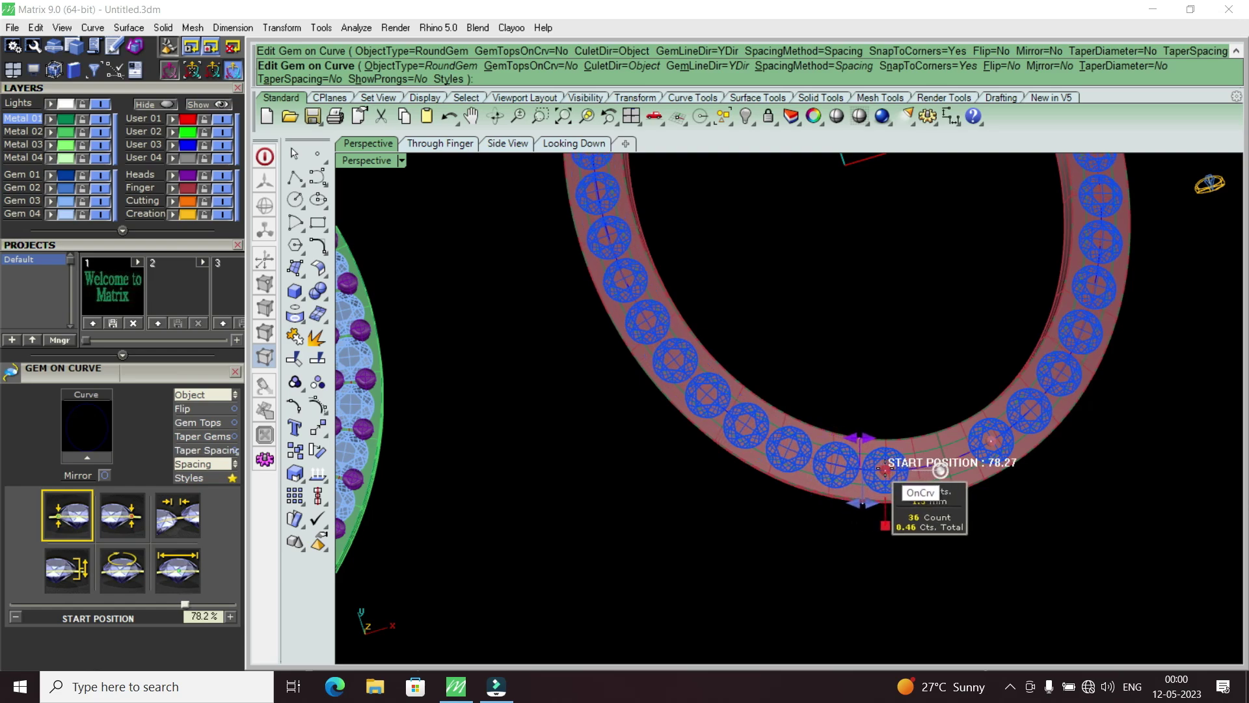
{"action": "scroll", "coordinate": [993, 482], "scroll_direction": "up", "scroll_amount": 3}
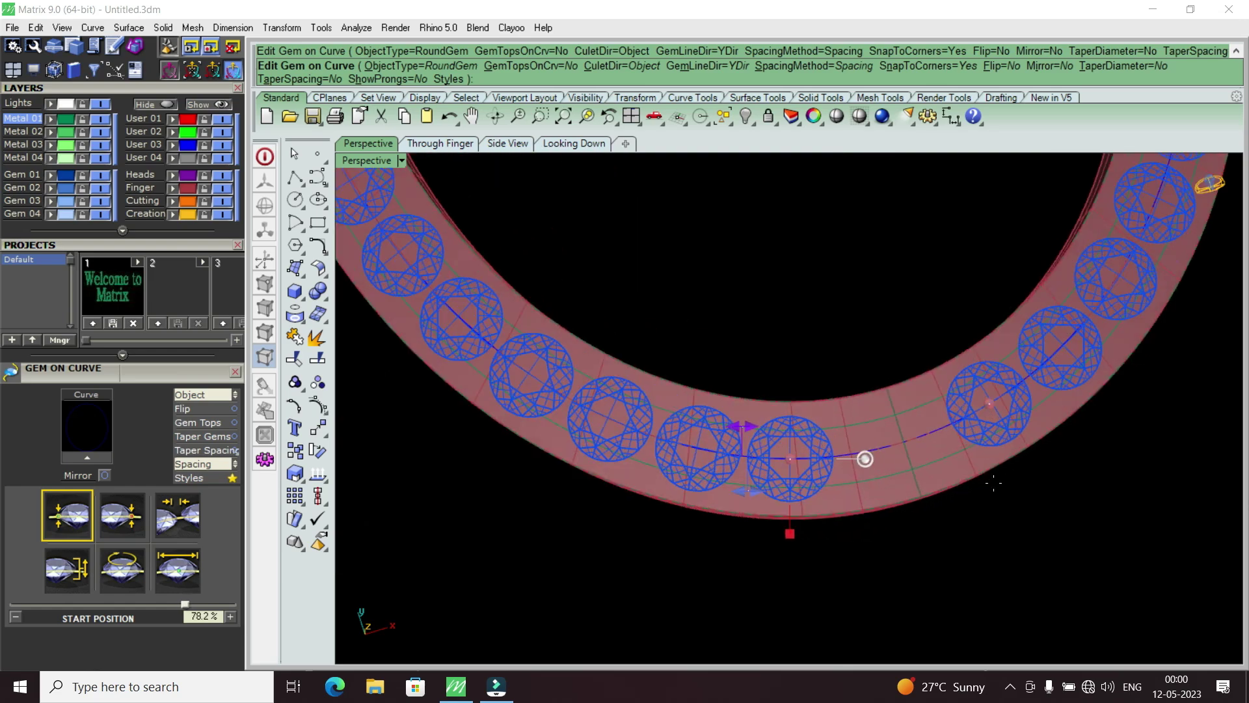
Finish the gem row, then select all 36 gems on the red band and delete them.
{"action": "key", "text": "Return"}
{"action": "scroll", "coordinate": [947, 463], "scroll_direction": "down", "scroll_amount": 1}
{"action": "scroll", "coordinate": [916, 462], "scroll_direction": "up", "scroll_amount": 1}
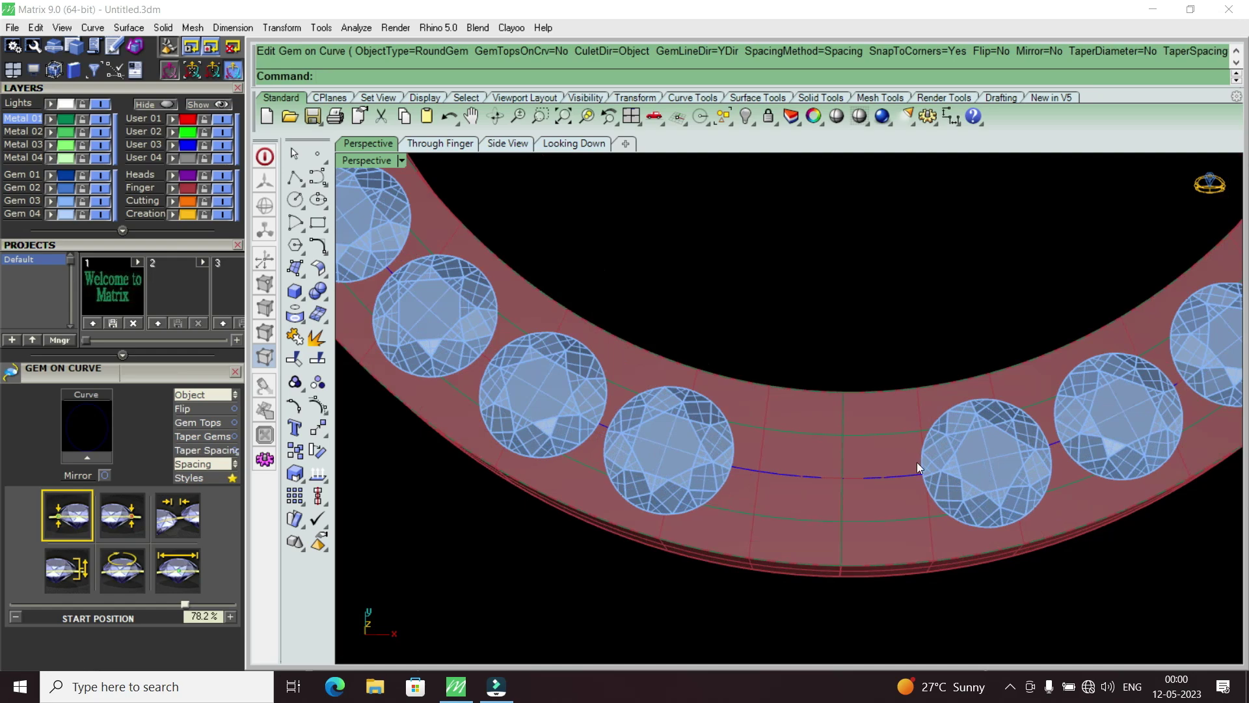
{"action": "scroll", "coordinate": [802, 443], "scroll_direction": "down", "scroll_amount": 2}
{"action": "scroll", "coordinate": [824, 421], "scroll_direction": "down", "scroll_amount": 2}
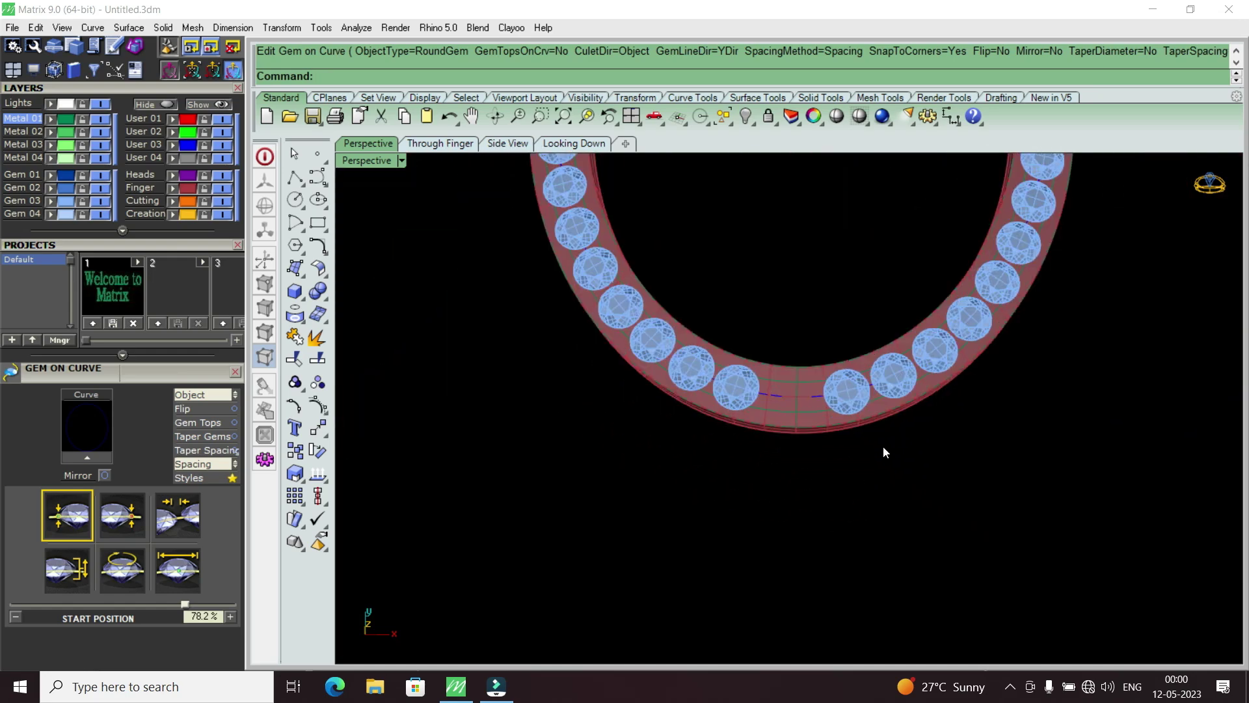
{"action": "scroll", "coordinate": [871, 449], "scroll_direction": "down", "scroll_amount": 2}
{"action": "left_click", "coordinate": [871, 423]}
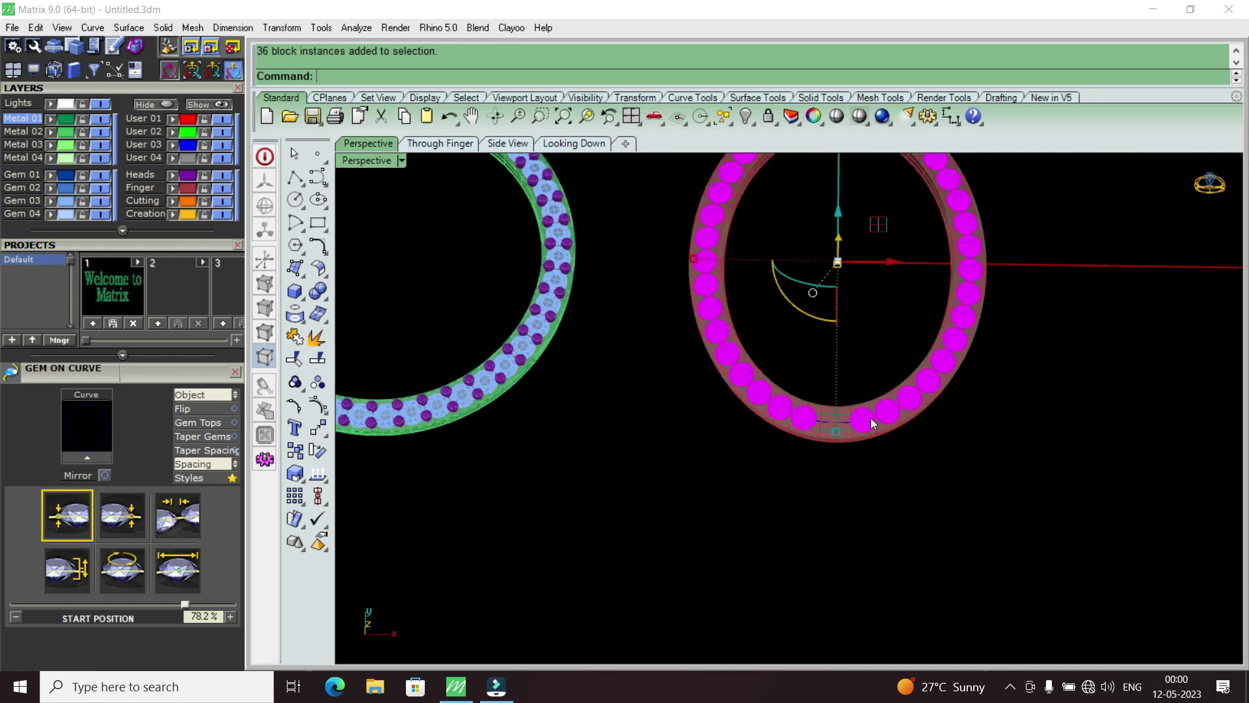
{"action": "key", "text": "Delete"}
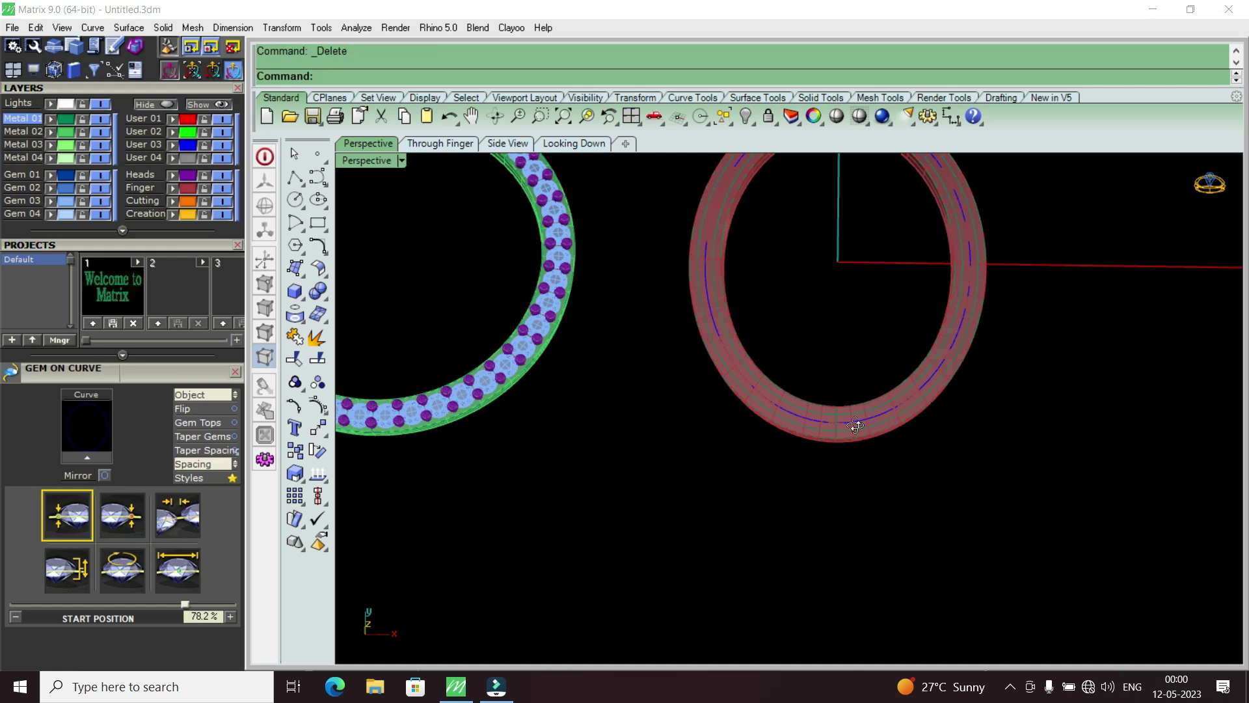
Select the red band's centre curve from among the overlapping objects.
{"action": "scroll", "coordinate": [839, 420], "scroll_direction": "down", "scroll_amount": 2}
{"action": "scroll", "coordinate": [859, 433], "scroll_direction": "up", "scroll_amount": 3}
{"action": "scroll", "coordinate": [852, 469], "scroll_direction": "down", "scroll_amount": 3}
{"action": "scroll", "coordinate": [859, 481], "scroll_direction": "down", "scroll_amount": 1}
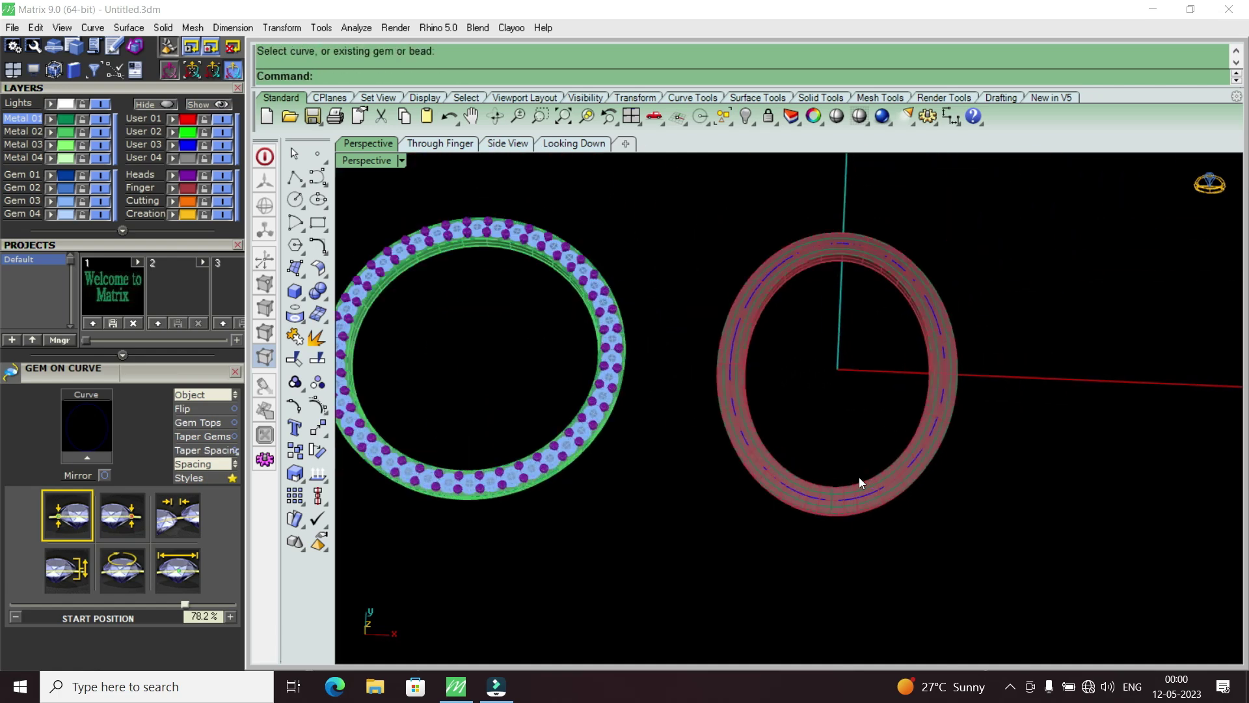
{"action": "scroll", "coordinate": [859, 482], "scroll_direction": "up", "scroll_amount": 1}
{"action": "scroll", "coordinate": [839, 511], "scroll_direction": "up", "scroll_amount": 2}
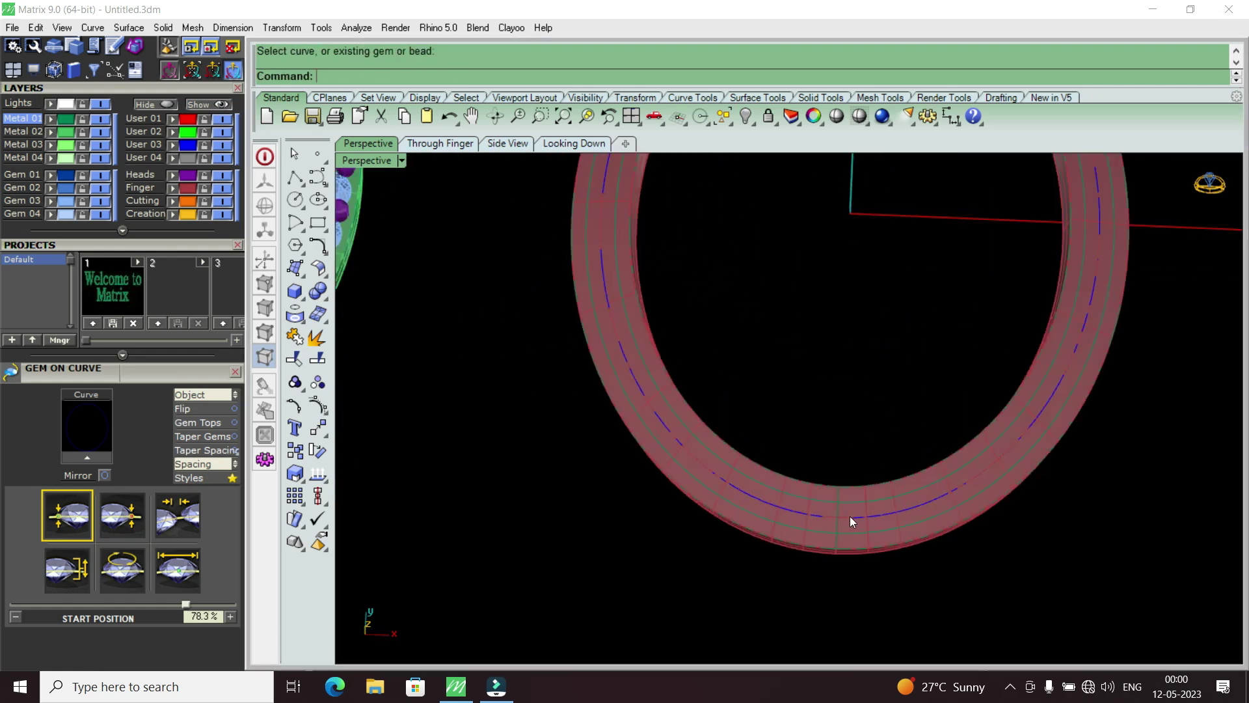
{"action": "left_click", "coordinate": [850, 517]}
{"action": "left_click", "coordinate": [906, 560]}
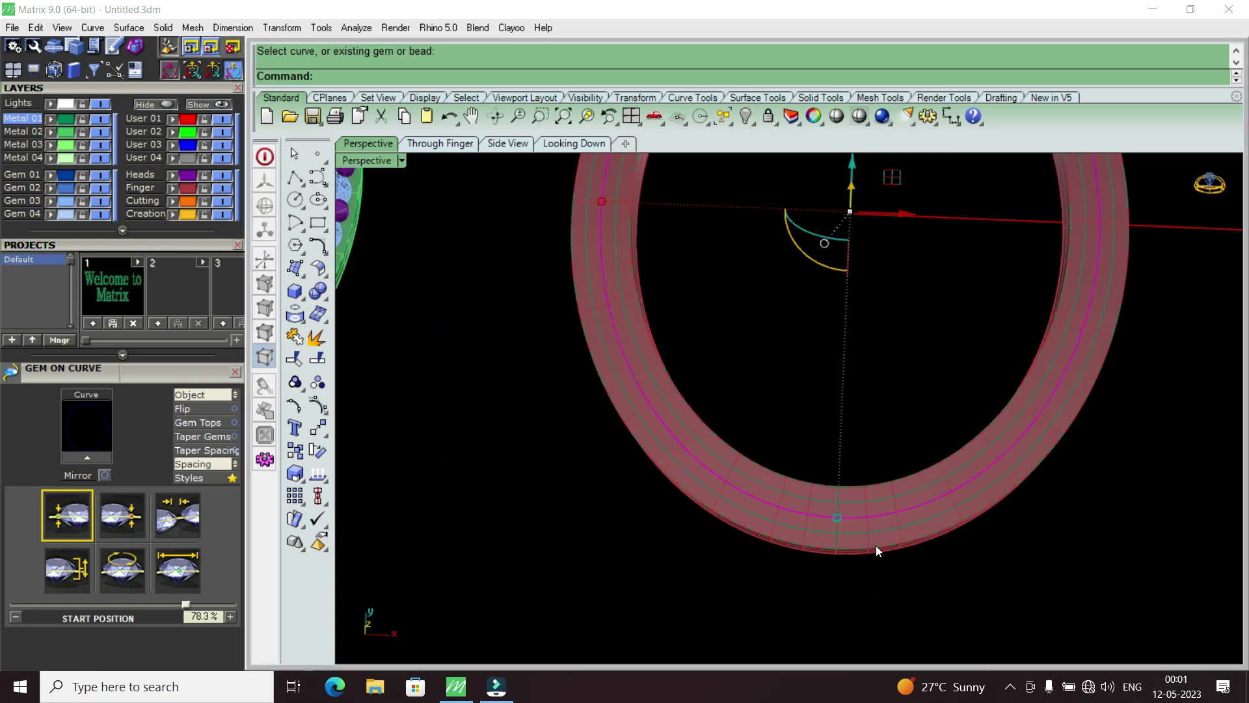
Start Gem on Curve on the curve with gems oriented to the band surface (Object).
{"action": "key", "text": "F6"}
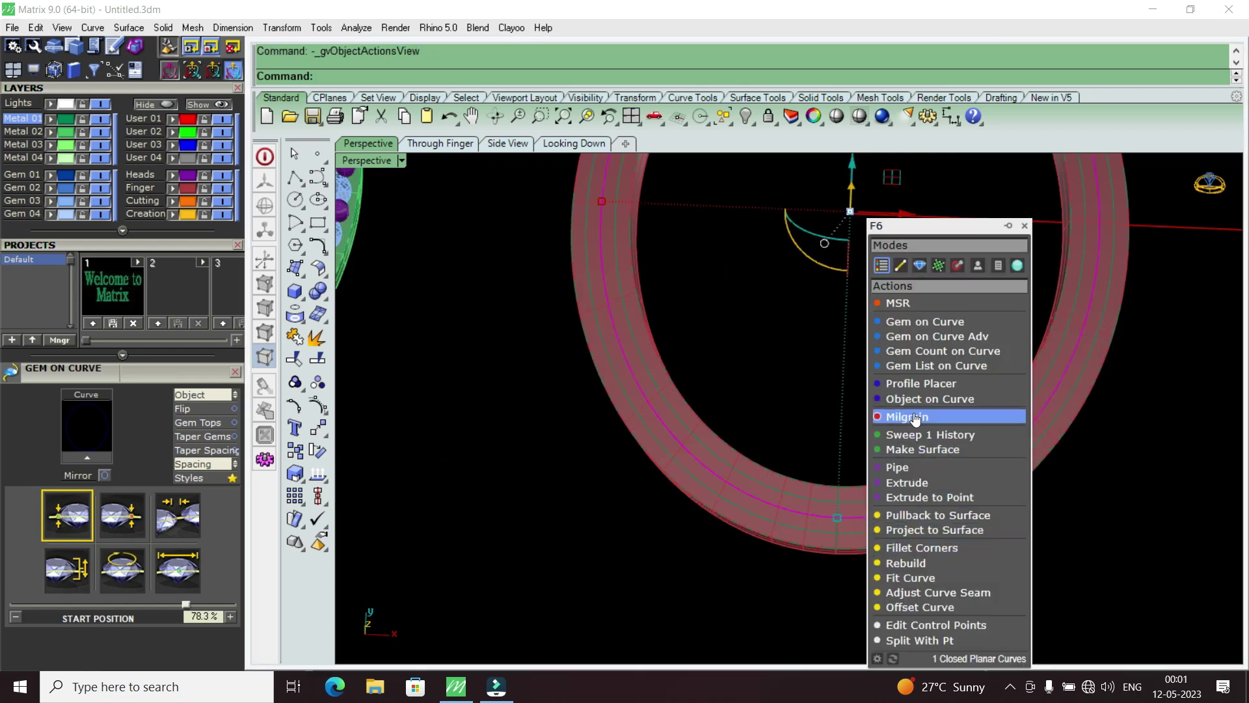
{"action": "left_click", "coordinate": [943, 322]}
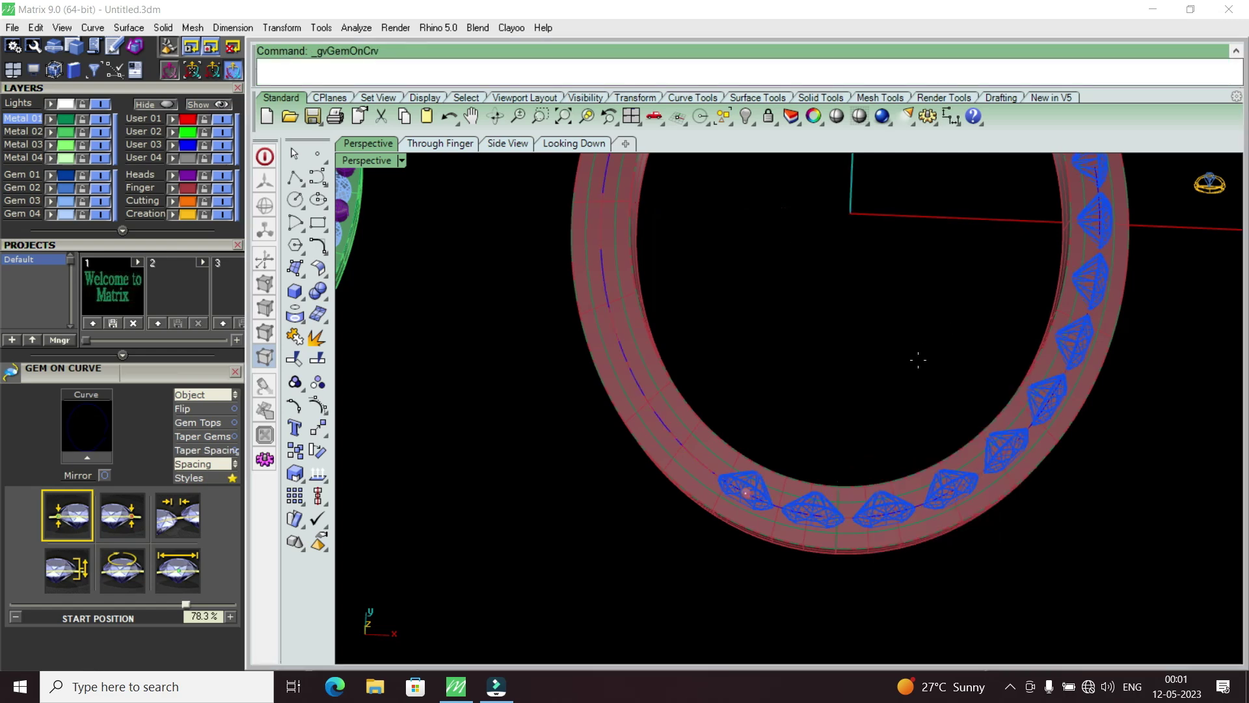
{"action": "left_click", "coordinate": [215, 394]}
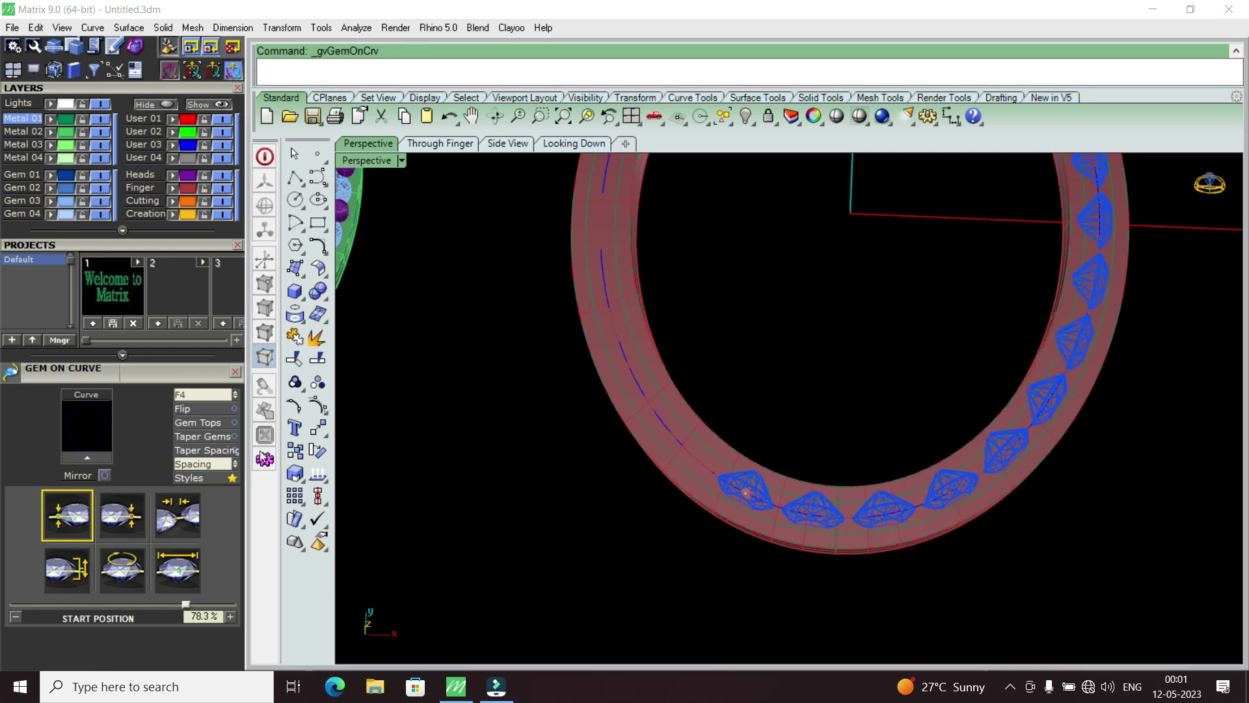
{"action": "left_click", "coordinate": [216, 394]}
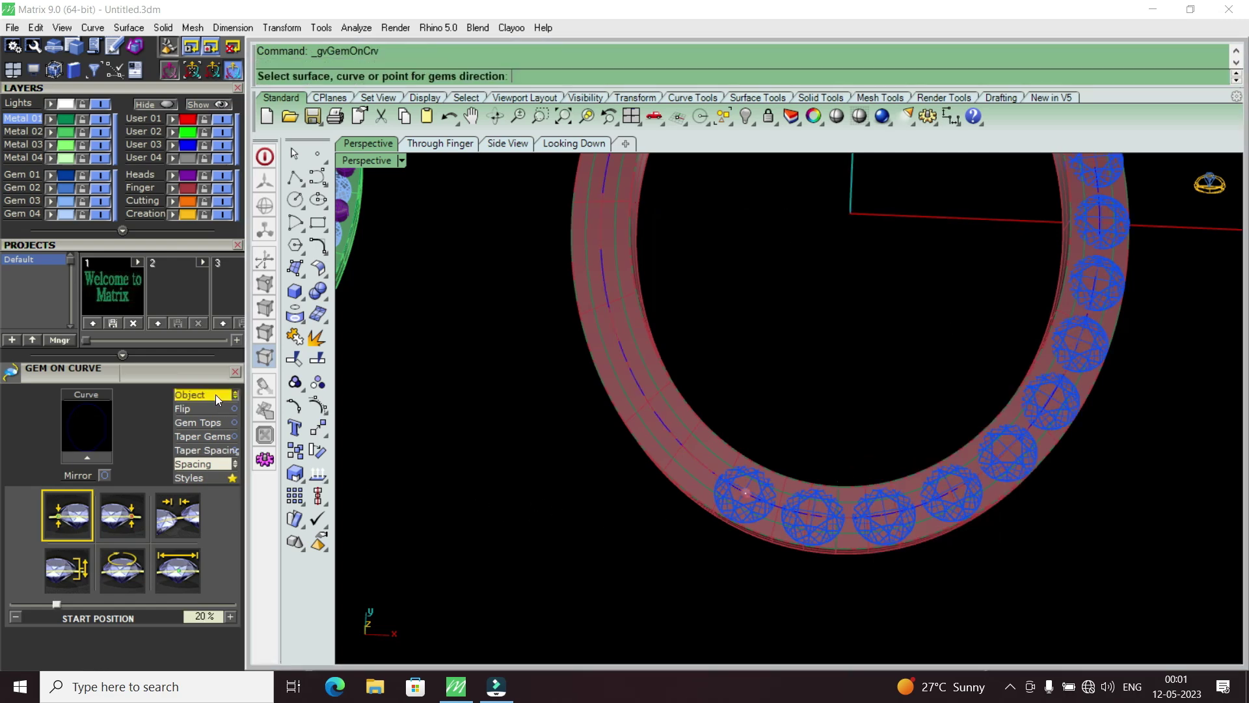
{"action": "scroll", "coordinate": [706, 491], "scroll_direction": "up", "scroll_amount": 3}
{"action": "left_click", "coordinate": [707, 491]}
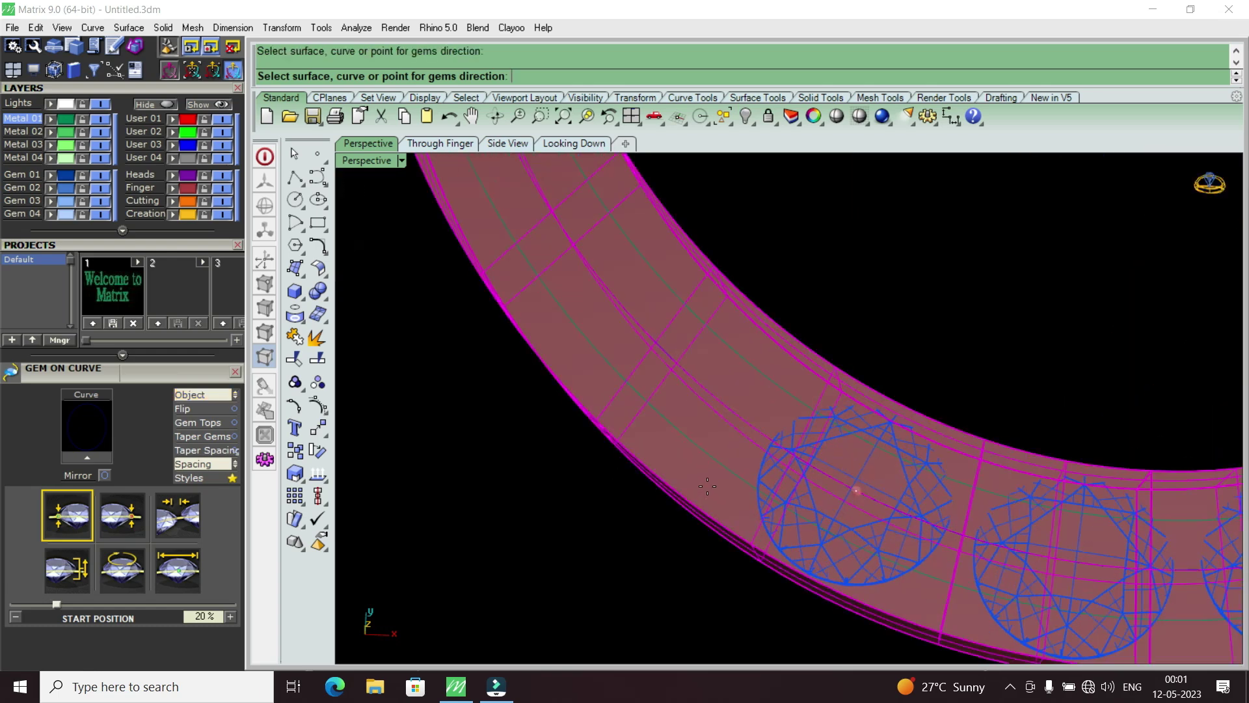
Set the gem spacing to 0.1 mm and the gem size to 1.5 mm.
{"action": "left_click", "coordinate": [184, 528]}
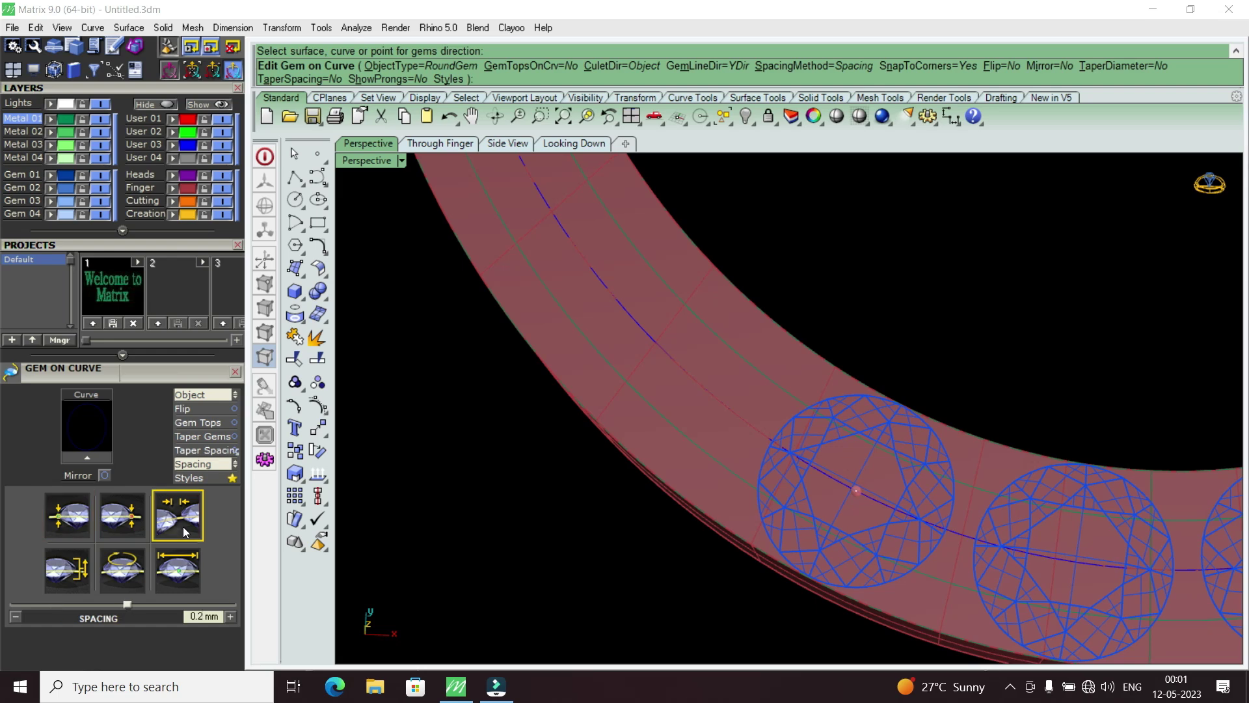
{"action": "key", "text": "BackSpace"}
{"action": "type", "text": "1"}
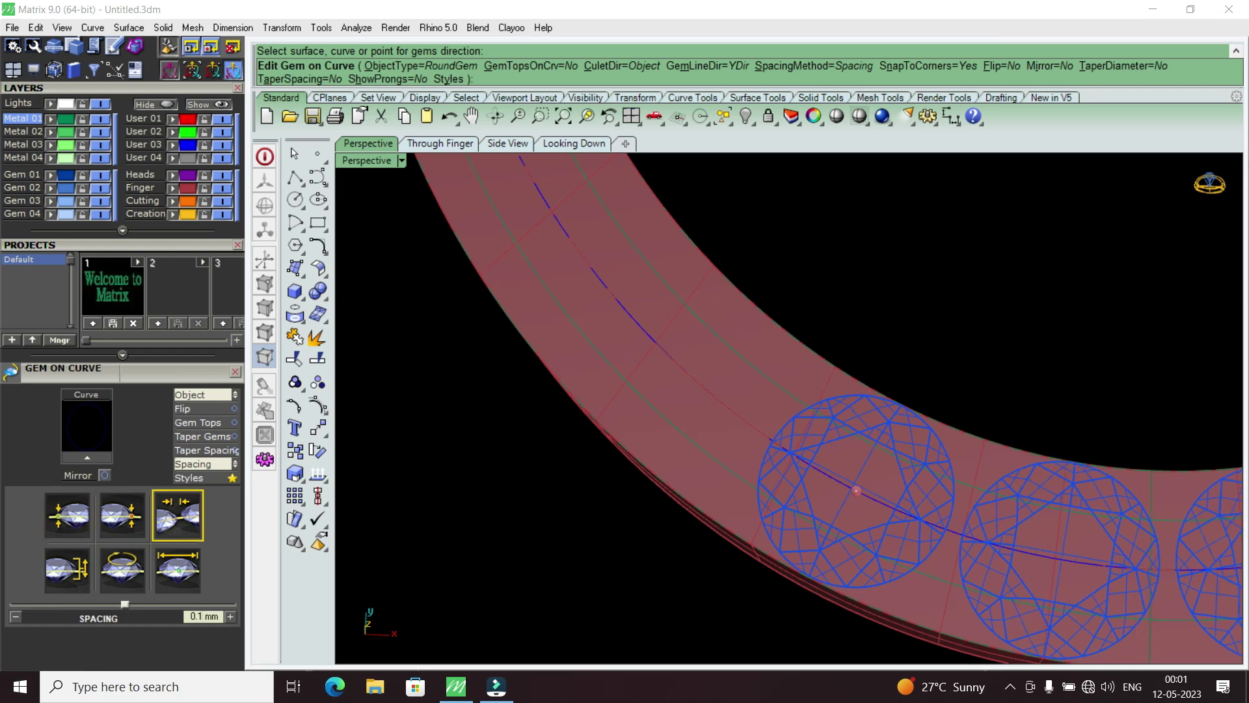
{"action": "left_click", "coordinate": [175, 571]}
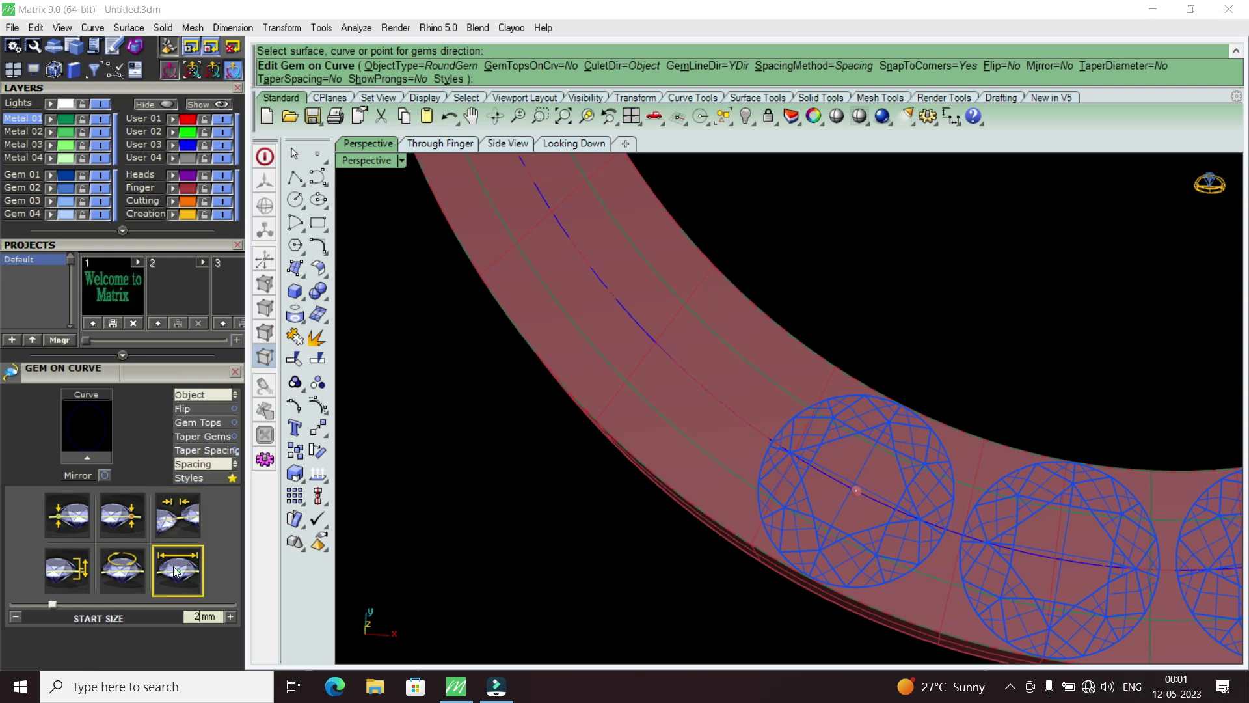
{"action": "key", "text": "BackSpace"}
{"action": "type", "text": "1.5"}
{"action": "key", "text": "Return"}
{"action": "scroll", "coordinate": [664, 581], "scroll_direction": "down", "scroll_amount": 5}
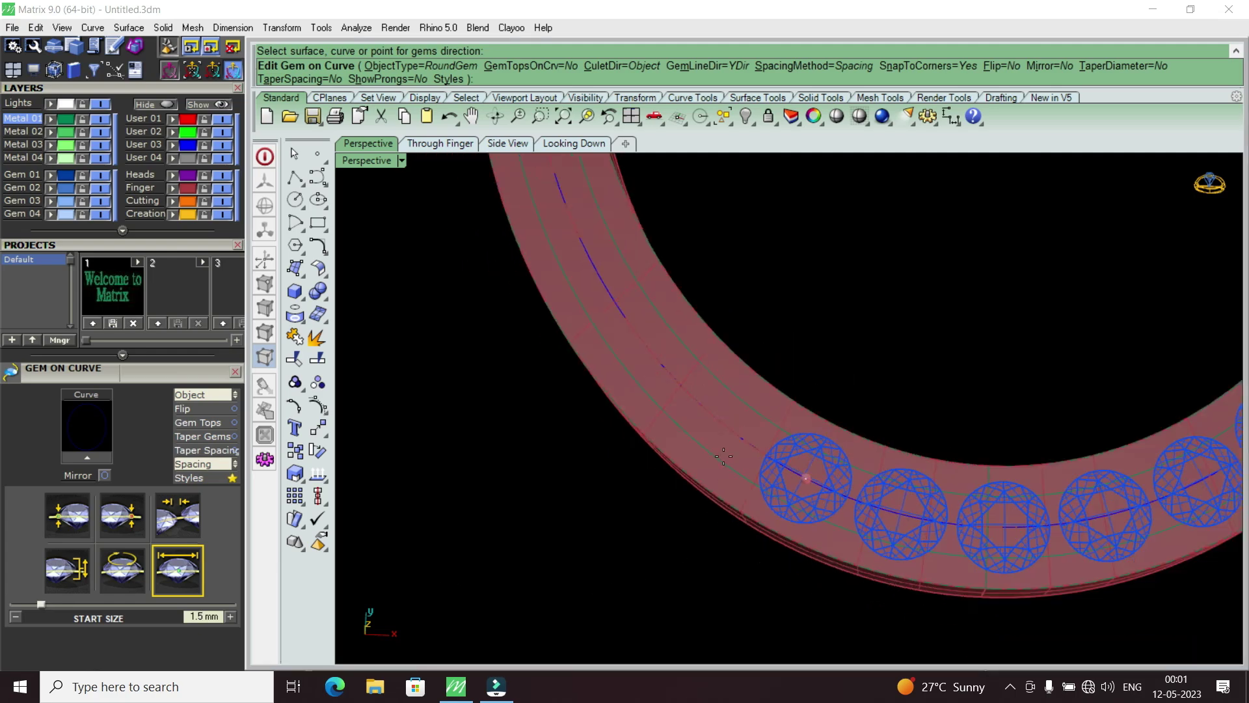
{"action": "scroll", "coordinate": [549, 332], "scroll_direction": "down", "scroll_amount": 5}
In the enlarged top view, move the gem row's start and end handles to close the bottom gap.
{"action": "double_click", "coordinate": [388, 165]}
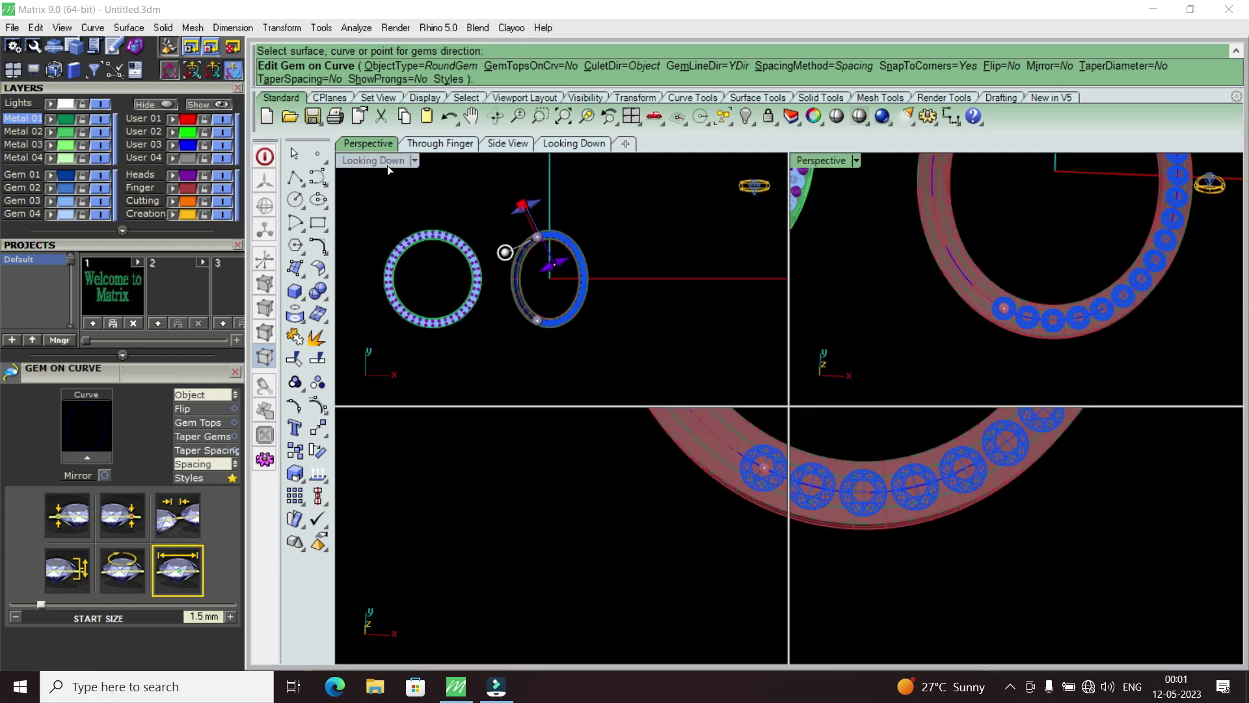
{"action": "double_click", "coordinate": [388, 166]}
{"action": "scroll", "coordinate": [756, 379], "scroll_direction": "up", "scroll_amount": 2}
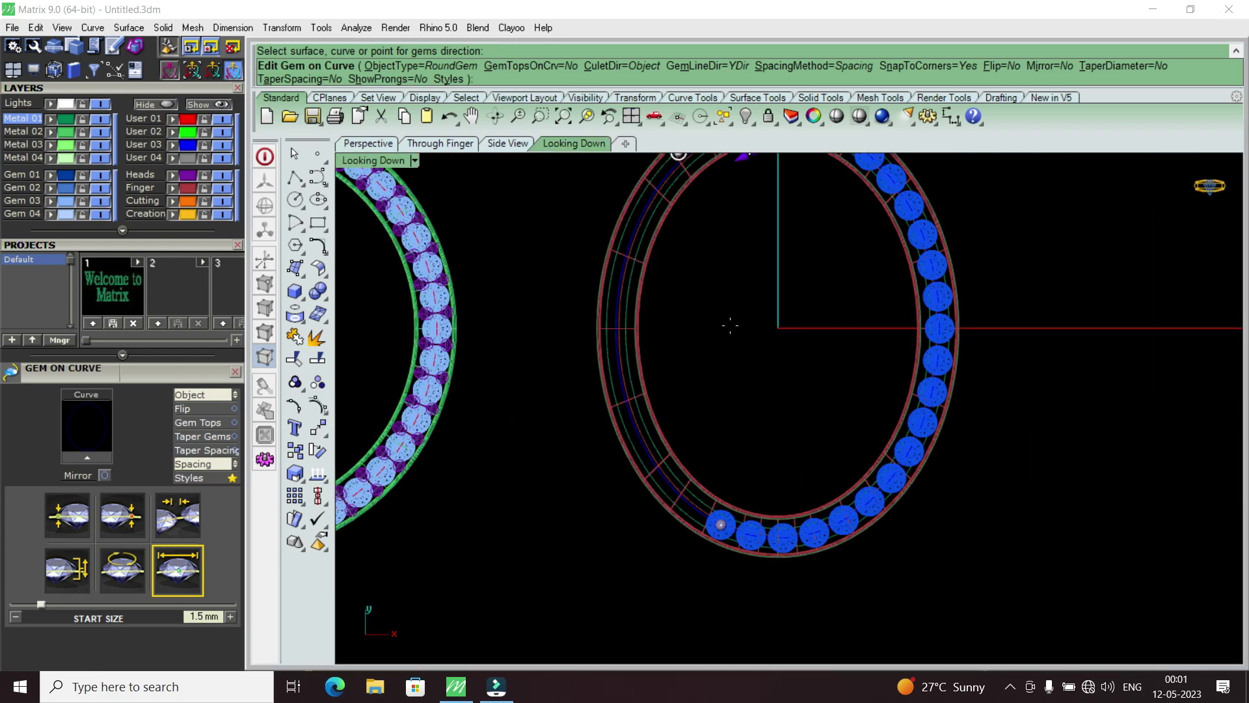
{"action": "scroll", "coordinate": [757, 380], "scroll_direction": "up", "scroll_amount": 1}
{"action": "scroll", "coordinate": [756, 379], "scroll_direction": "up", "scroll_amount": 2}
{"action": "scroll", "coordinate": [756, 380], "scroll_direction": "up", "scroll_amount": 2}
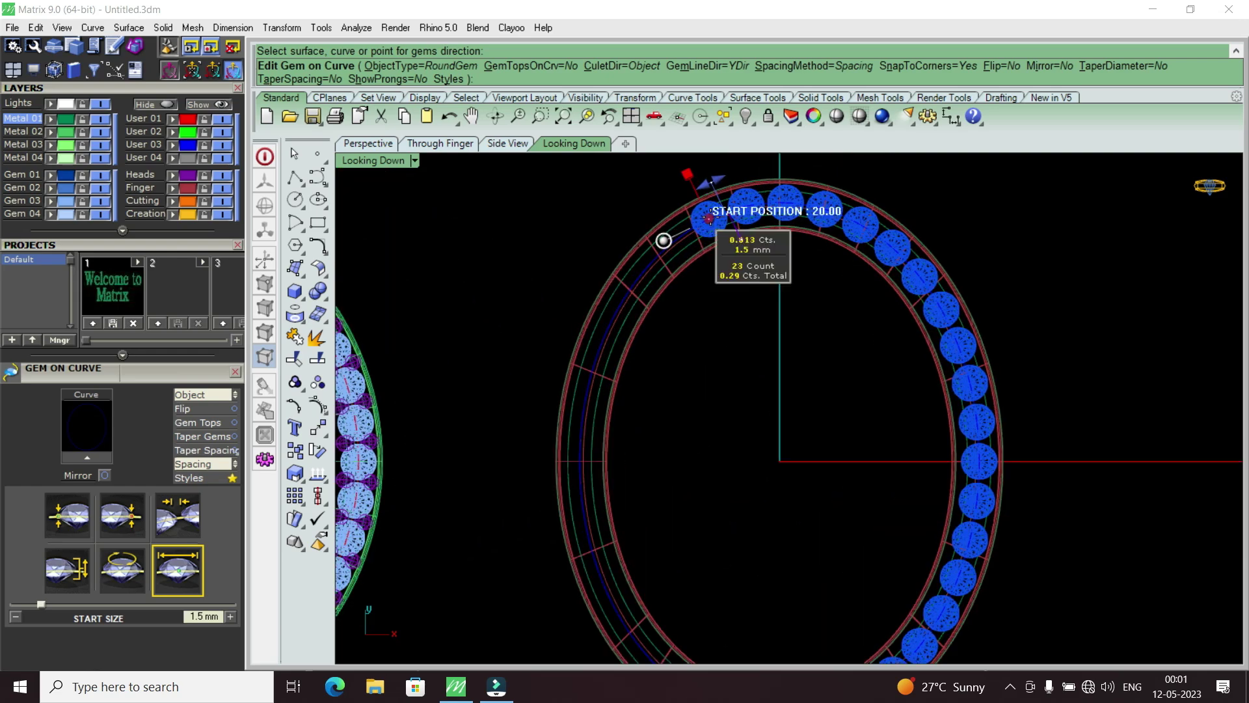
{"action": "mouse_move", "coordinate": [663, 240]}
{"action": "left_mouse_down"}
{"action": "mouse_move", "coordinate": [582, 391]}
{"action": "mouse_move", "coordinate": [584, 540]}
{"action": "mouse_move", "coordinate": [634, 589]}
{"action": "mouse_move", "coordinate": [605, 589]}
{"action": "left_mouse_up"}
{"action": "scroll", "coordinate": [750, 404], "scroll_direction": "down", "scroll_amount": 2}
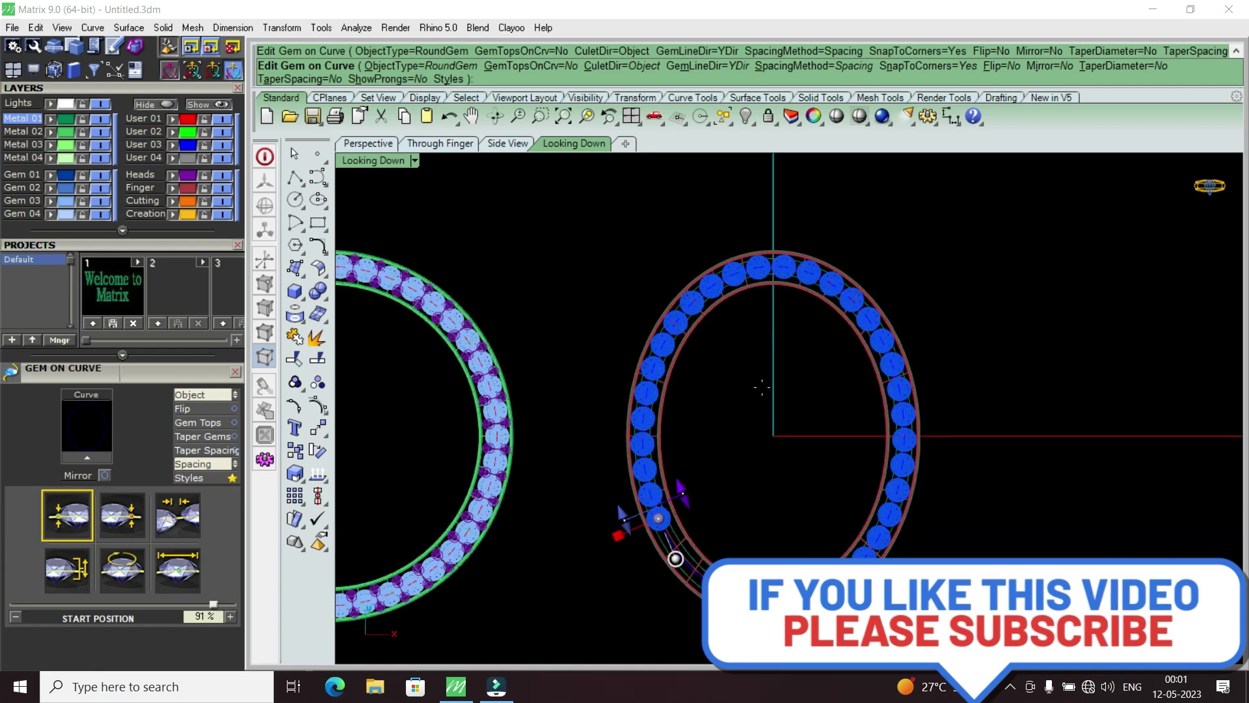
{"action": "scroll", "coordinate": [711, 510], "scroll_direction": "down", "scroll_amount": 1}
{"action": "scroll", "coordinate": [717, 497], "scroll_direction": "up", "scroll_amount": 2}
{"action": "scroll", "coordinate": [717, 498], "scroll_direction": "up", "scroll_amount": 2}
{"action": "mouse_move", "coordinate": [715, 497]}
{"action": "left_mouse_down"}
{"action": "mouse_move", "coordinate": [722, 514]}
{"action": "mouse_move", "coordinate": [751, 502]}
{"action": "mouse_move", "coordinate": [807, 512]}
{"action": "left_mouse_up"}
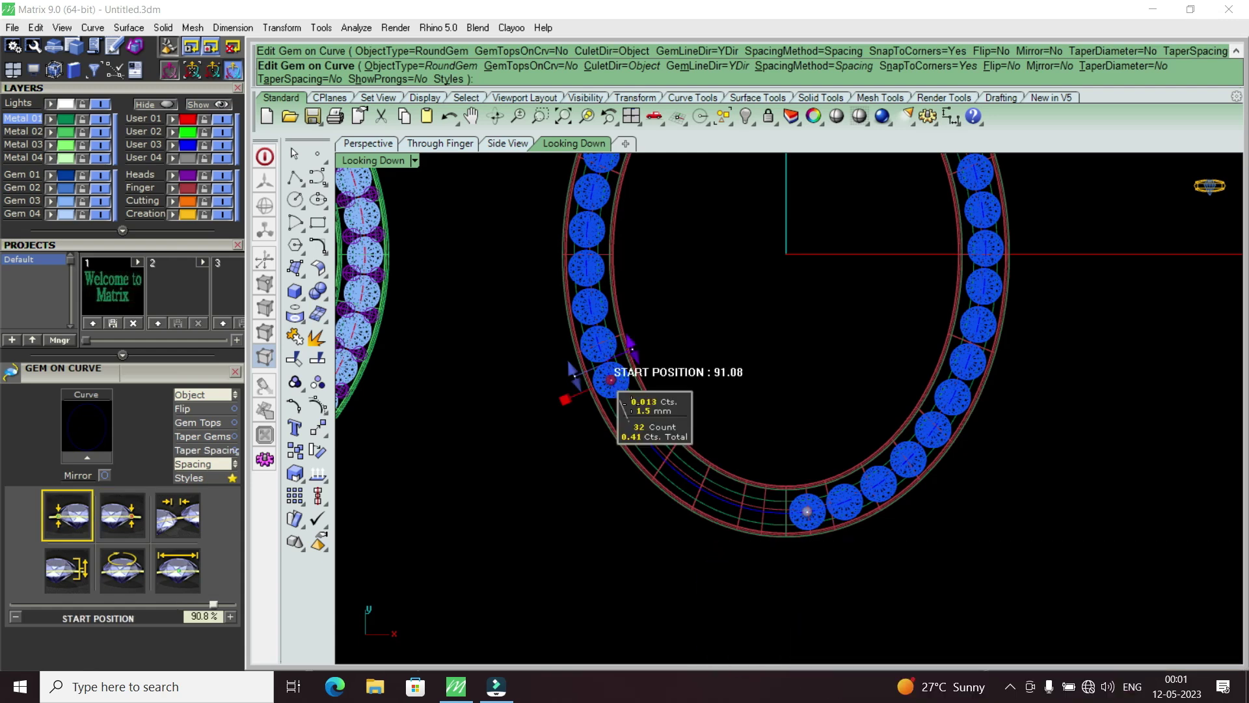
{"action": "mouse_move", "coordinate": [610, 379]}
{"action": "left_mouse_down"}
{"action": "mouse_move", "coordinate": [700, 488]}
{"action": "mouse_move", "coordinate": [764, 512]}
{"action": "mouse_move", "coordinate": [761, 522]}
{"action": "left_mouse_up"}
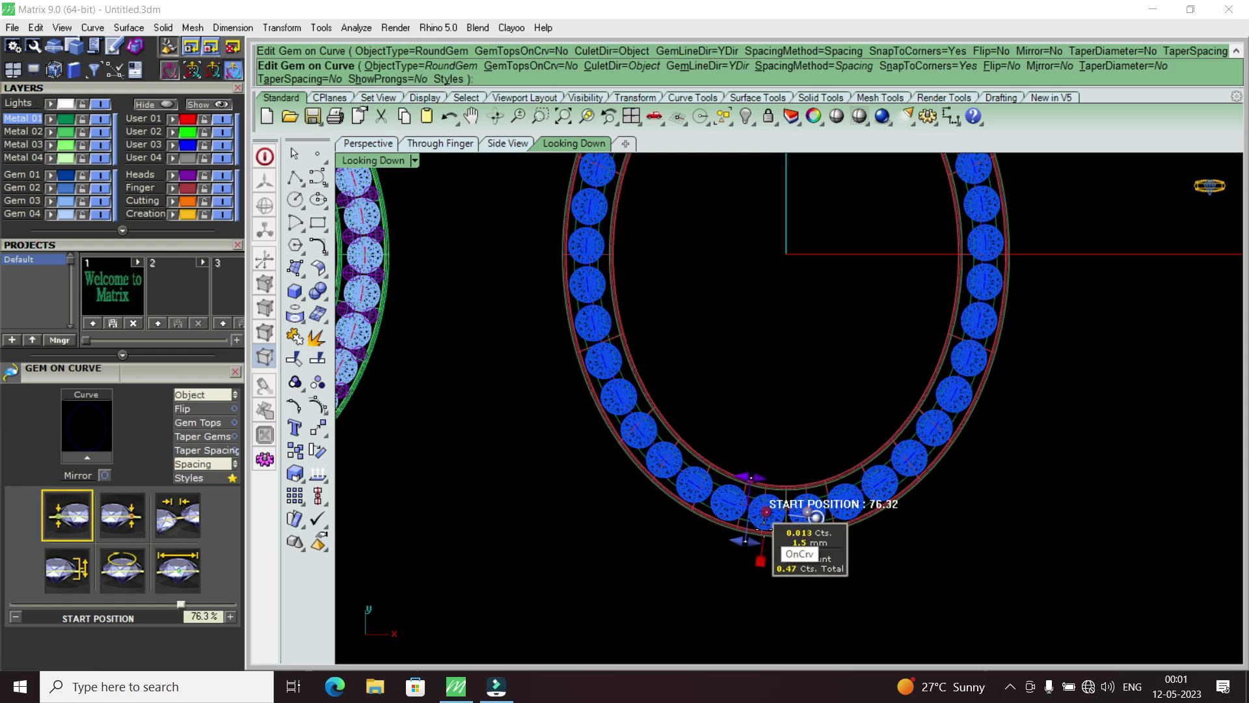
Fine-tune the row to a 76.3% start and 73.9% end so the gap closes evenly.
{"action": "scroll", "coordinate": [764, 524], "scroll_direction": "up", "scroll_amount": 2}
{"action": "scroll", "coordinate": [787, 526], "scroll_direction": "up", "scroll_amount": 3}
{"action": "scroll", "coordinate": [788, 524], "scroll_direction": "up", "scroll_amount": 3}
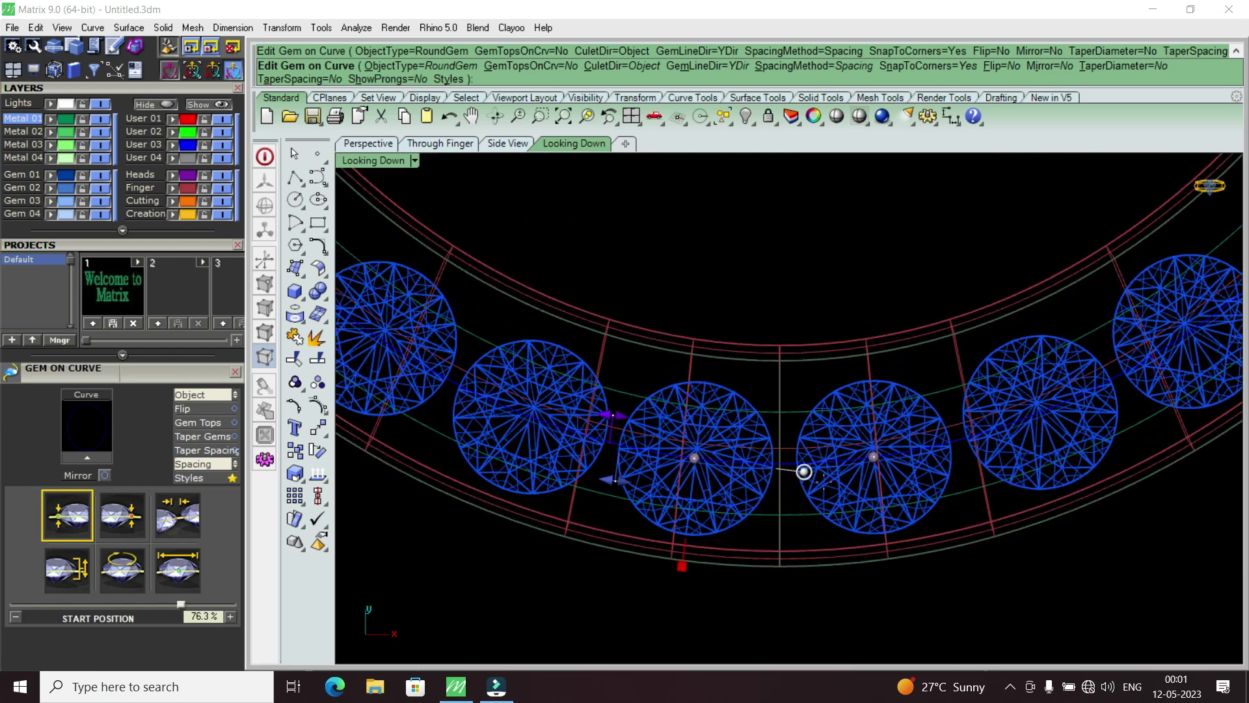
{"action": "left_click_drag", "start_coordinate": [872, 457], "coordinate": [857, 459]}
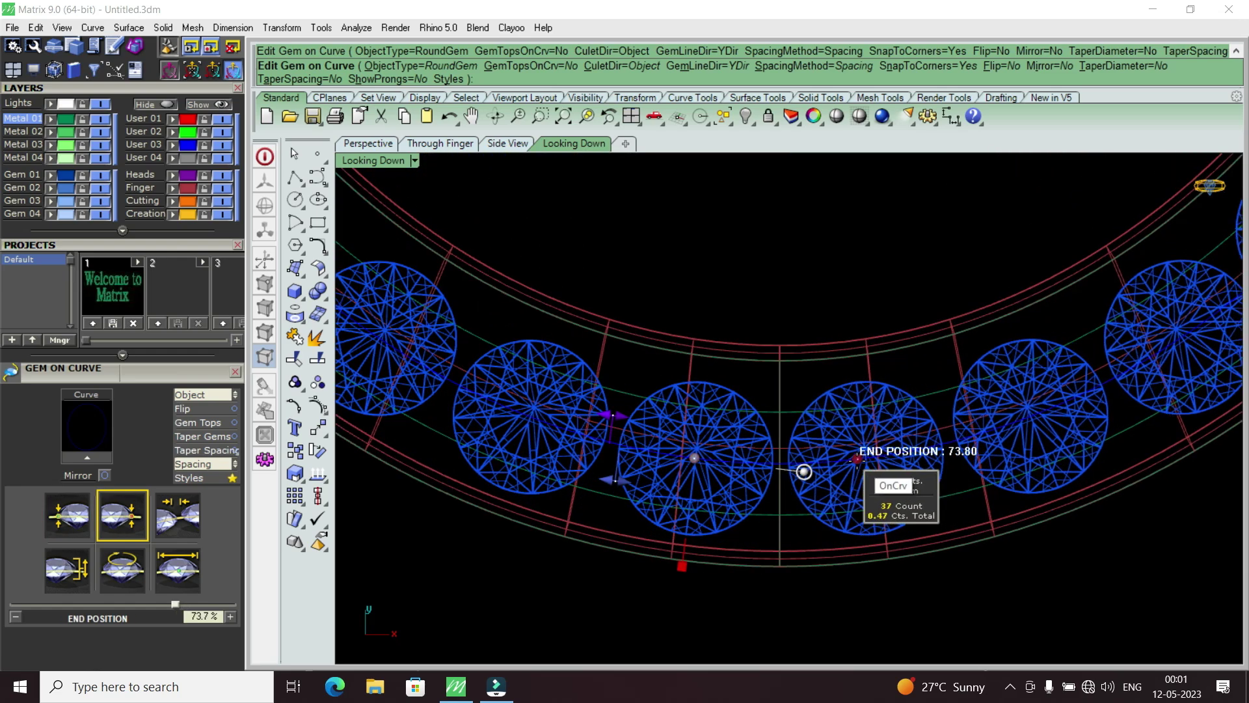
{"action": "left_click_drag", "start_coordinate": [694, 458], "coordinate": [694, 459]}
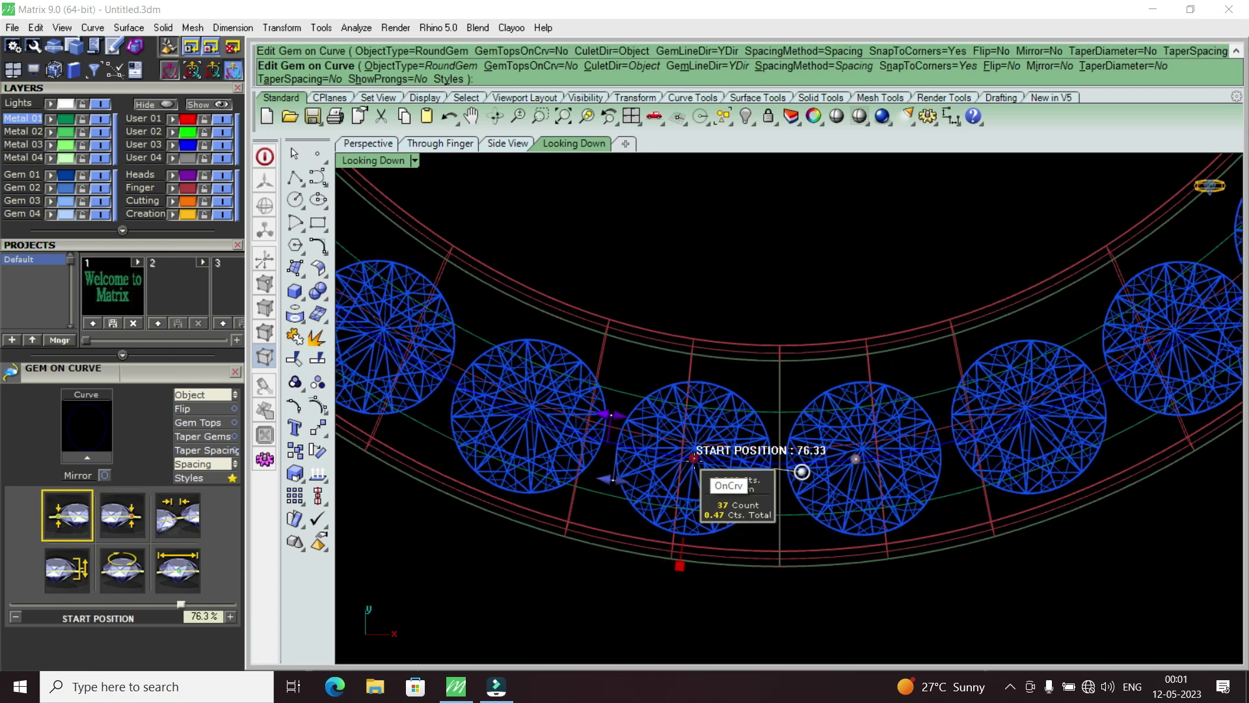
{"action": "left_click_drag", "start_coordinate": [695, 458], "coordinate": [696, 459]}
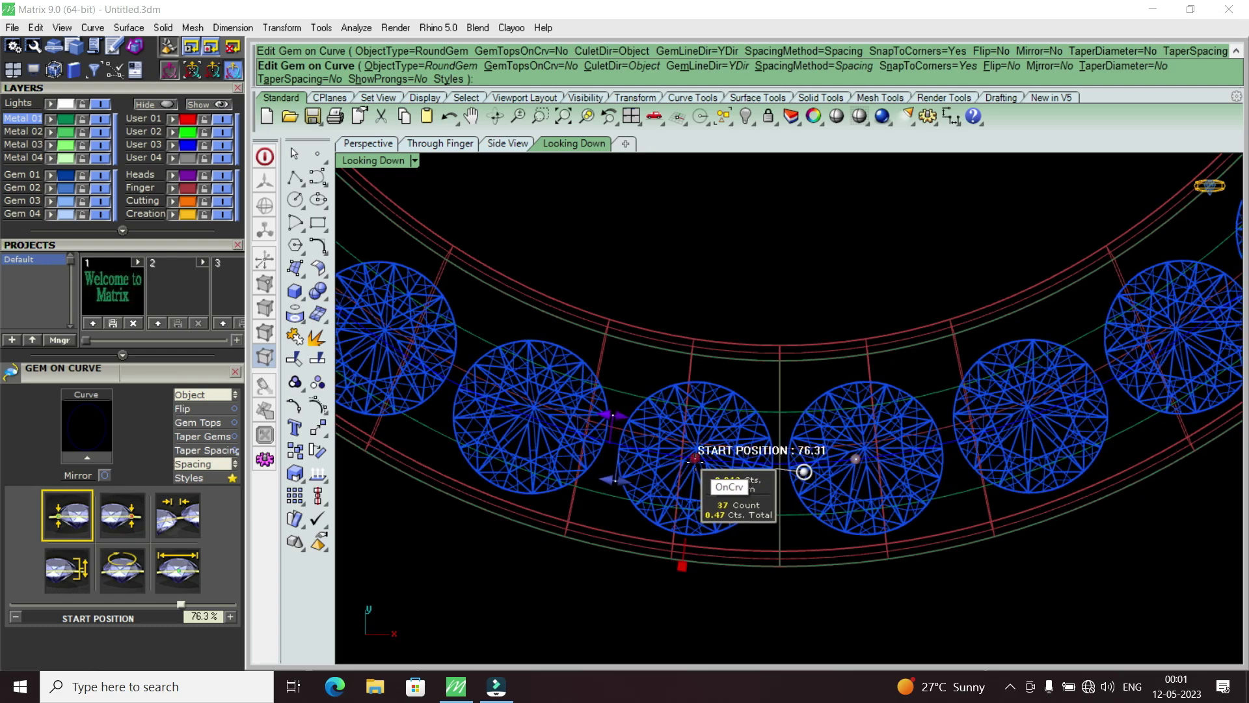
{"action": "scroll", "coordinate": [790, 469], "scroll_direction": "up", "scroll_amount": 2}
{"action": "scroll", "coordinate": [800, 467], "scroll_direction": "up", "scroll_amount": 2}
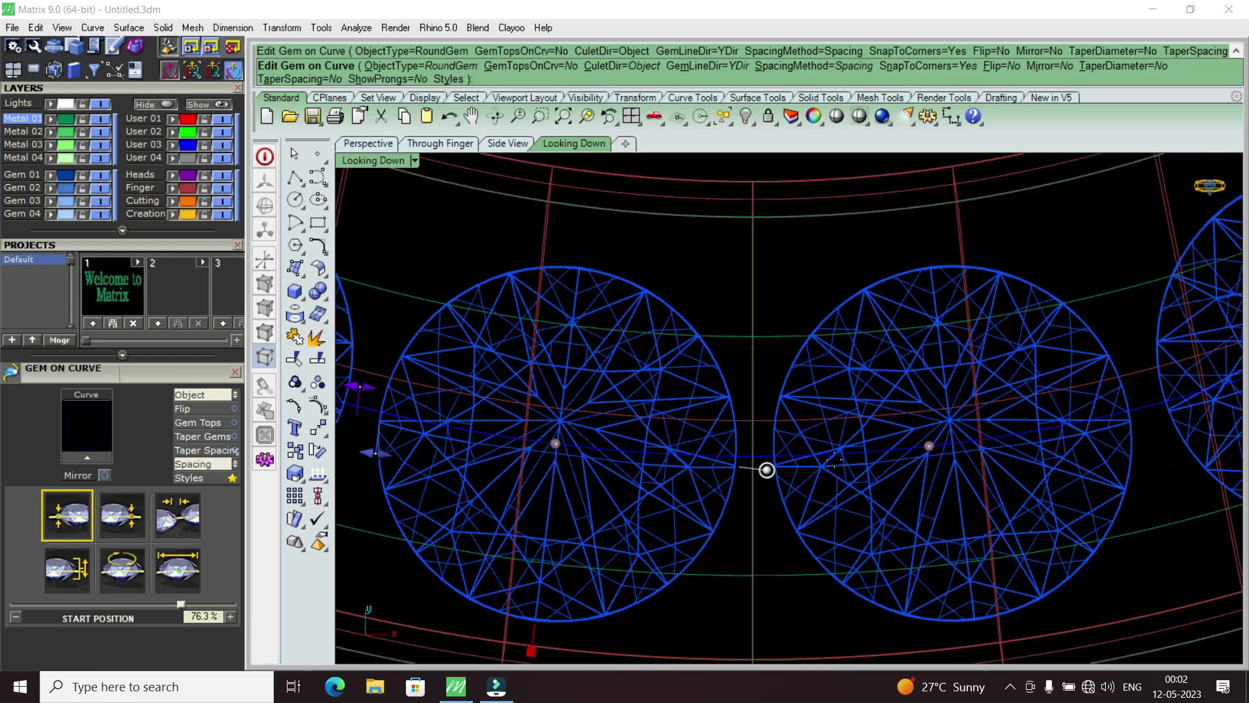
{"action": "left_click_drag", "start_coordinate": [917, 448], "coordinate": [844, 476]}
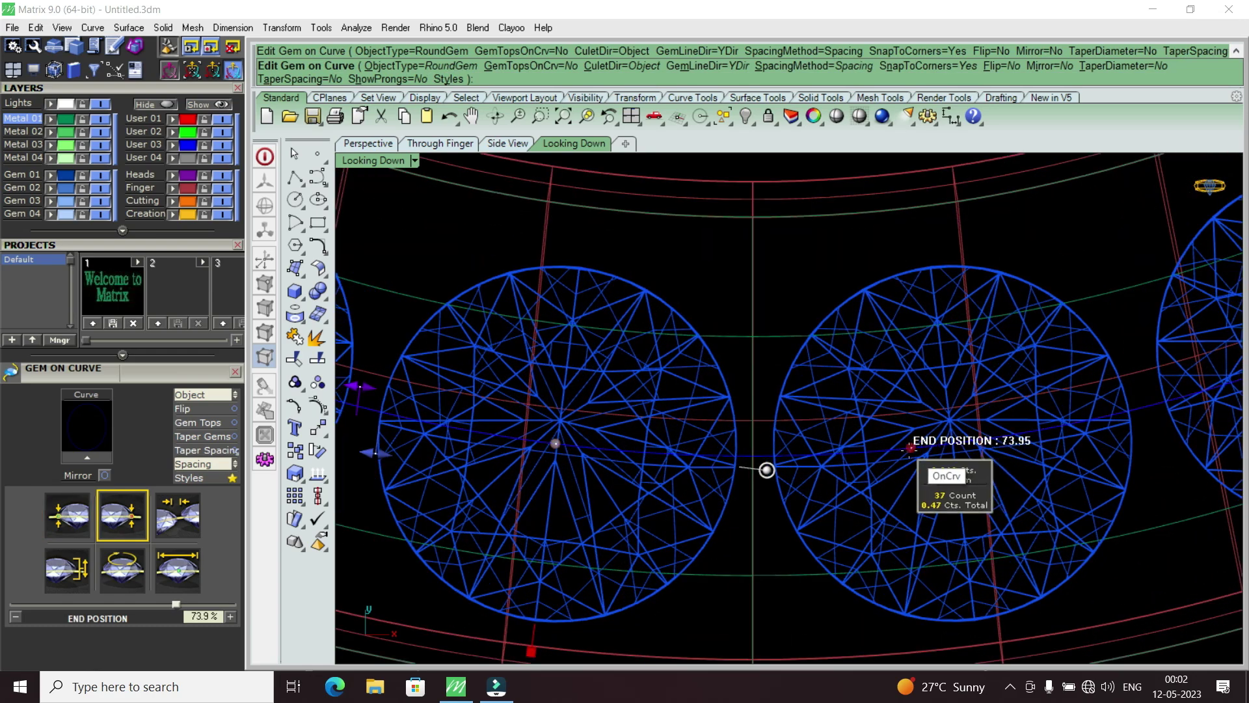
{"action": "scroll", "coordinate": [845, 476], "scroll_direction": "down", "scroll_amount": 2}
{"action": "scroll", "coordinate": [844, 477], "scroll_direction": "down", "scroll_amount": 2}
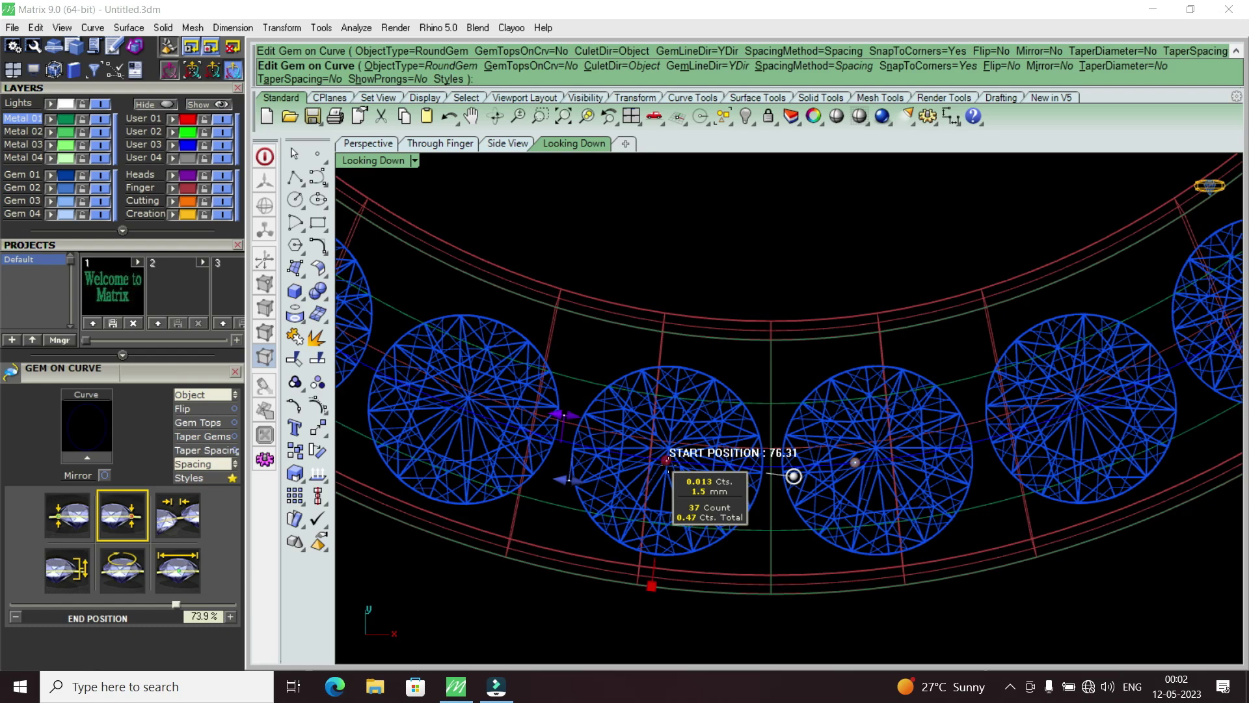
{"action": "left_click_drag", "start_coordinate": [666, 460], "coordinate": [665, 460]}
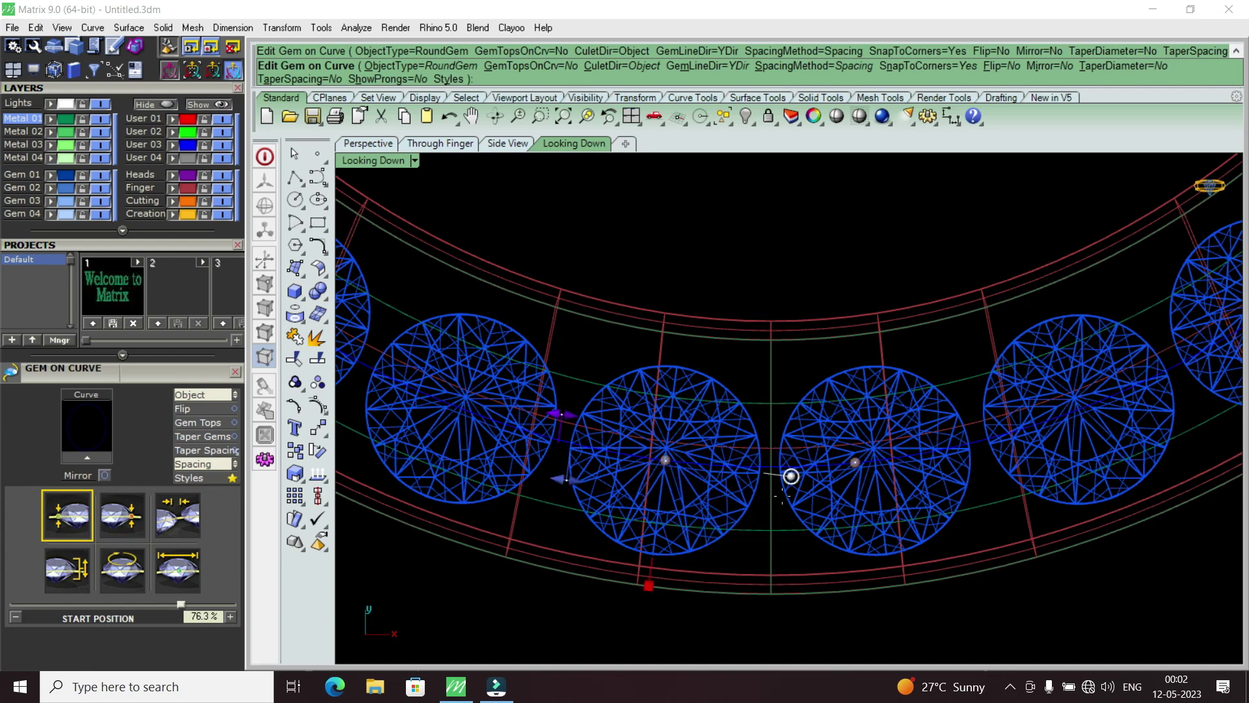
{"action": "scroll", "coordinate": [812, 504], "scroll_direction": "down", "scroll_amount": 3}
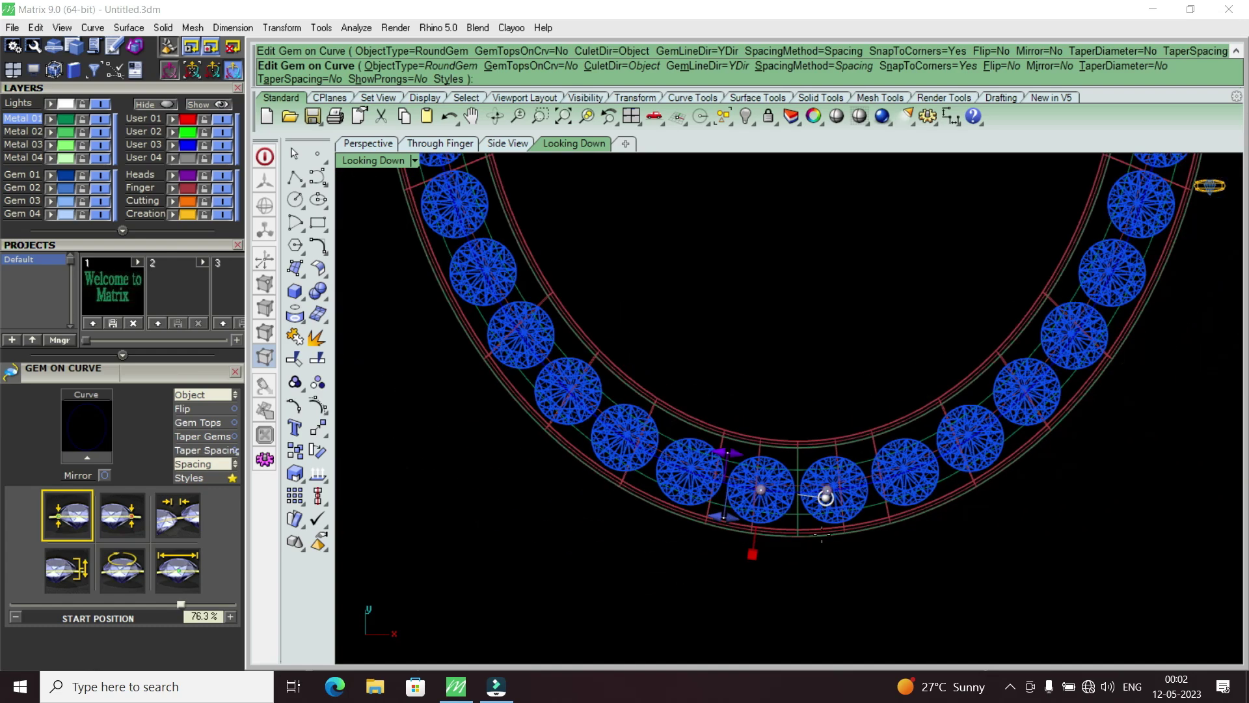
{"action": "scroll", "coordinate": [824, 498], "scroll_direction": "up", "scroll_amount": 3}
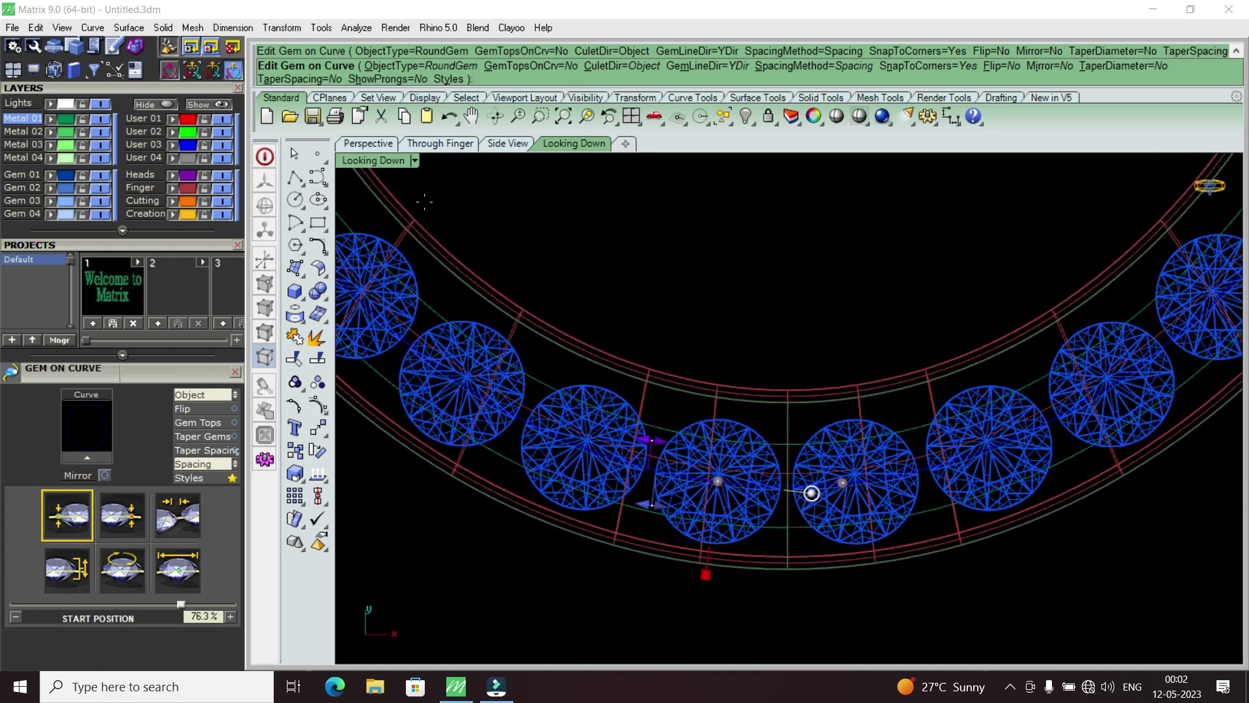
Finish the gem row and inspect the band and gem crowns in a maximized Perspective view.
{"action": "double_click", "coordinate": [410, 163]}
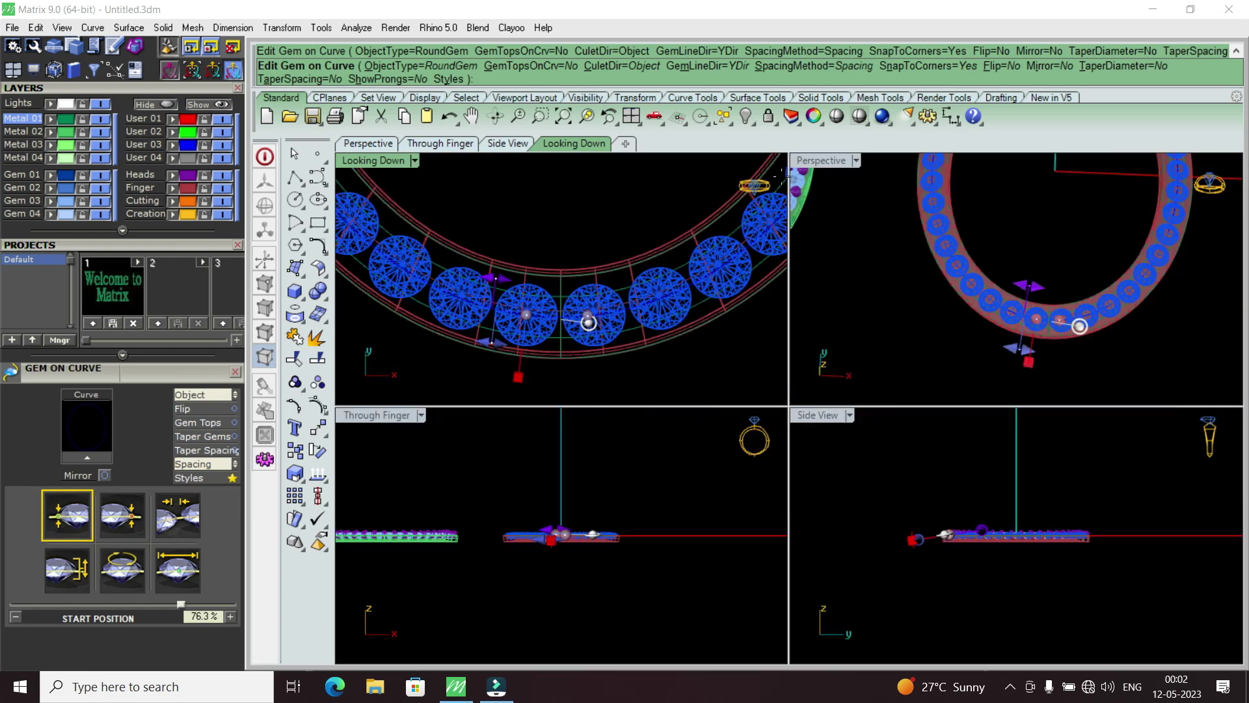
{"action": "left_click", "coordinate": [838, 160]}
{"action": "key", "text": "Return"}
{"action": "double_click", "coordinate": [821, 160]}
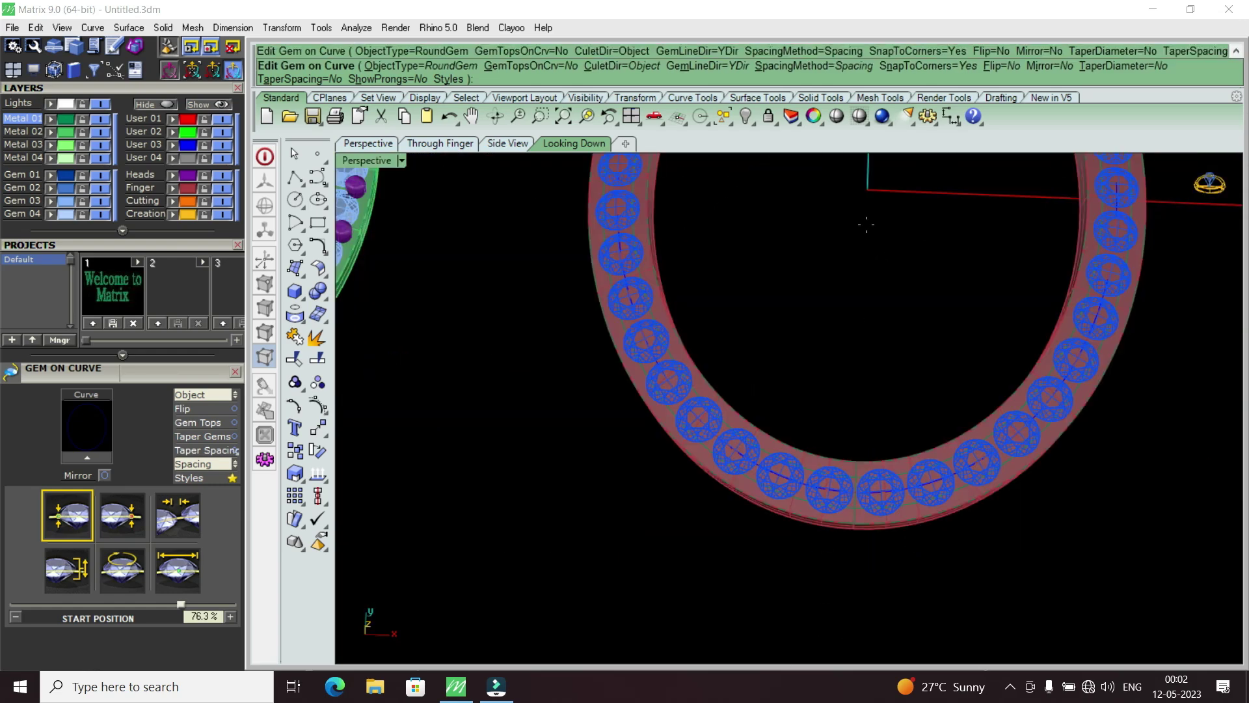
{"action": "scroll", "coordinate": [869, 518], "scroll_direction": "up", "scroll_amount": 3}
{"action": "scroll", "coordinate": [834, 478], "scroll_direction": "up", "scroll_amount": 3}
{"action": "scroll", "coordinate": [860, 555], "scroll_direction": "up", "scroll_amount": 3}
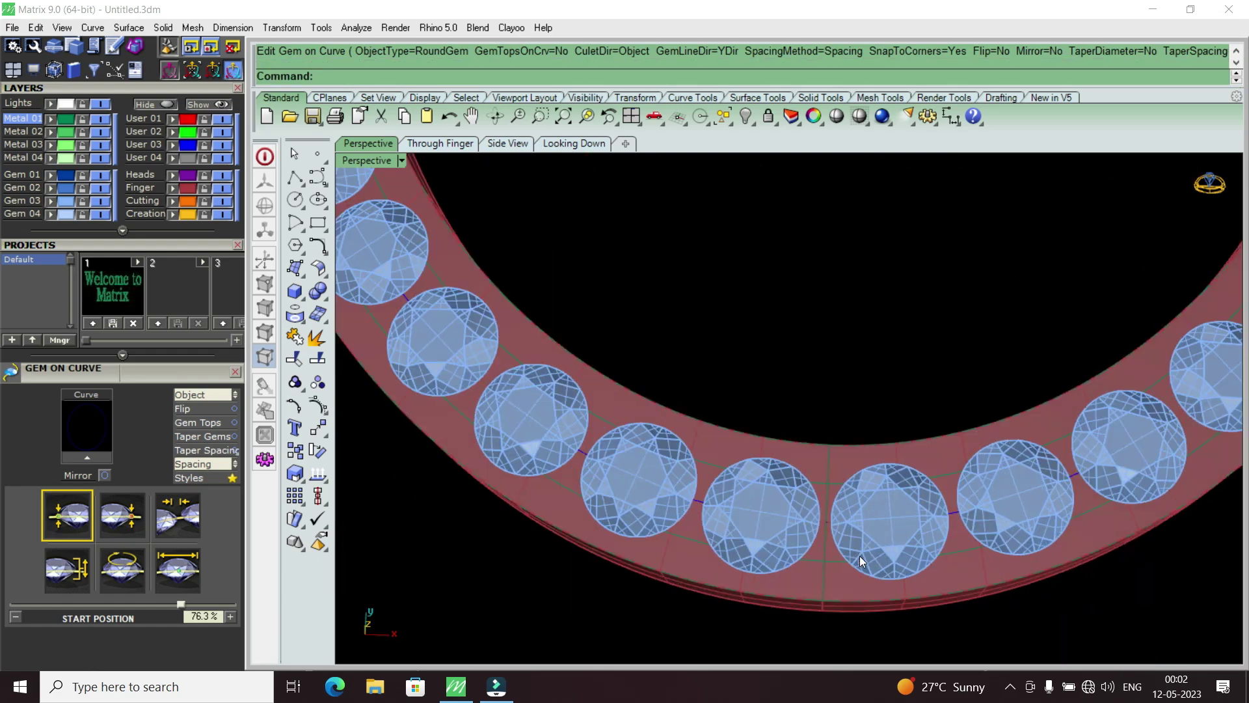
{"action": "scroll", "coordinate": [860, 555], "scroll_direction": "up", "scroll_amount": 2}
{"action": "mouse_move", "coordinate": [858, 538]}
{"action": "right_mouse_down"}
{"action": "mouse_move", "coordinate": [844, 502]}
{"action": "mouse_move", "coordinate": [791, 487]}
{"action": "right_mouse_up"}
{"action": "scroll", "coordinate": [791, 487], "scroll_direction": "down", "scroll_amount": 3}
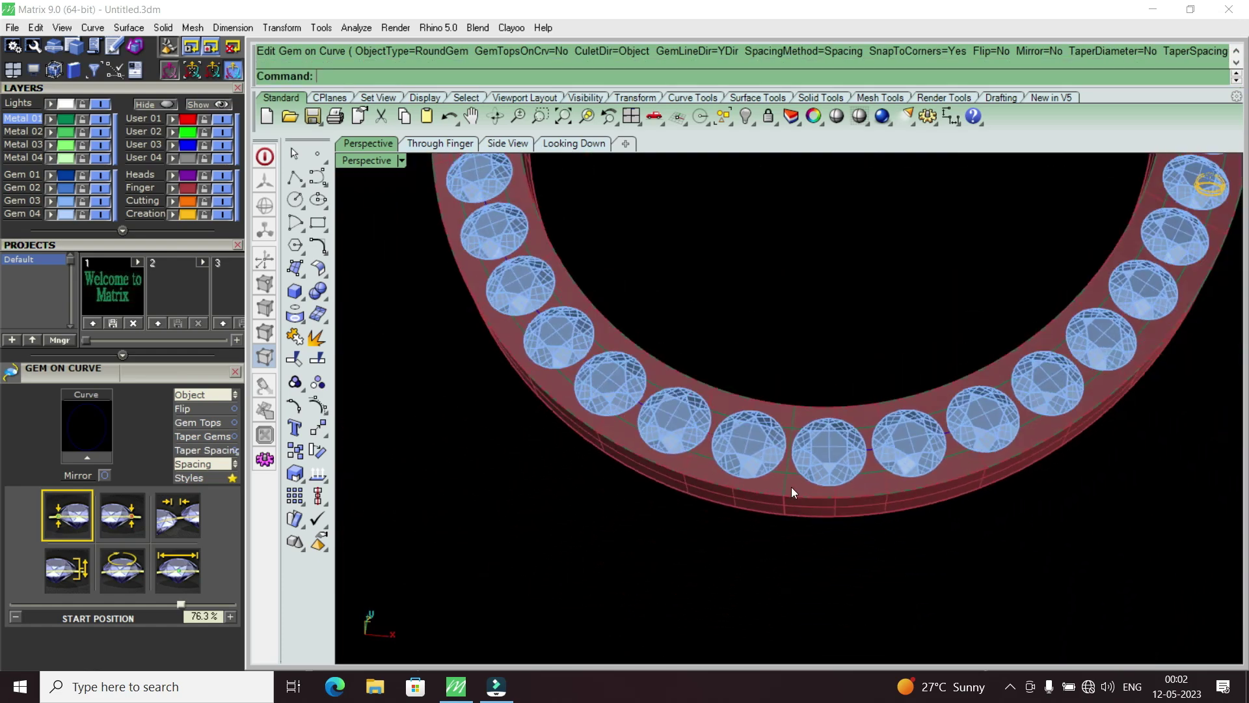
{"action": "scroll", "coordinate": [782, 505], "scroll_direction": "down", "scroll_amount": 2}
Rerun Gem on Curve and pick the red band.
{"action": "key", "text": "Return"}
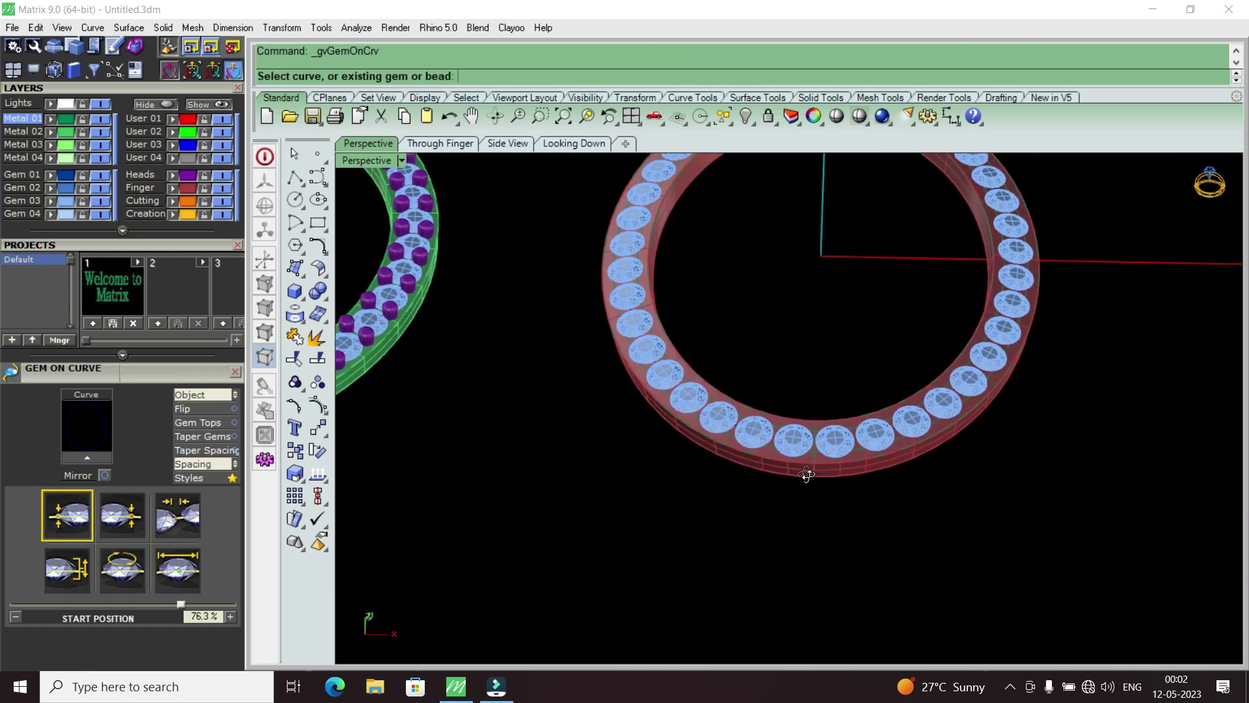
{"action": "right_click_drag", "start_coordinate": [789, 503], "coordinate": [797, 513]}
{"action": "scroll", "coordinate": [793, 537], "scroll_direction": "up", "scroll_amount": 5}
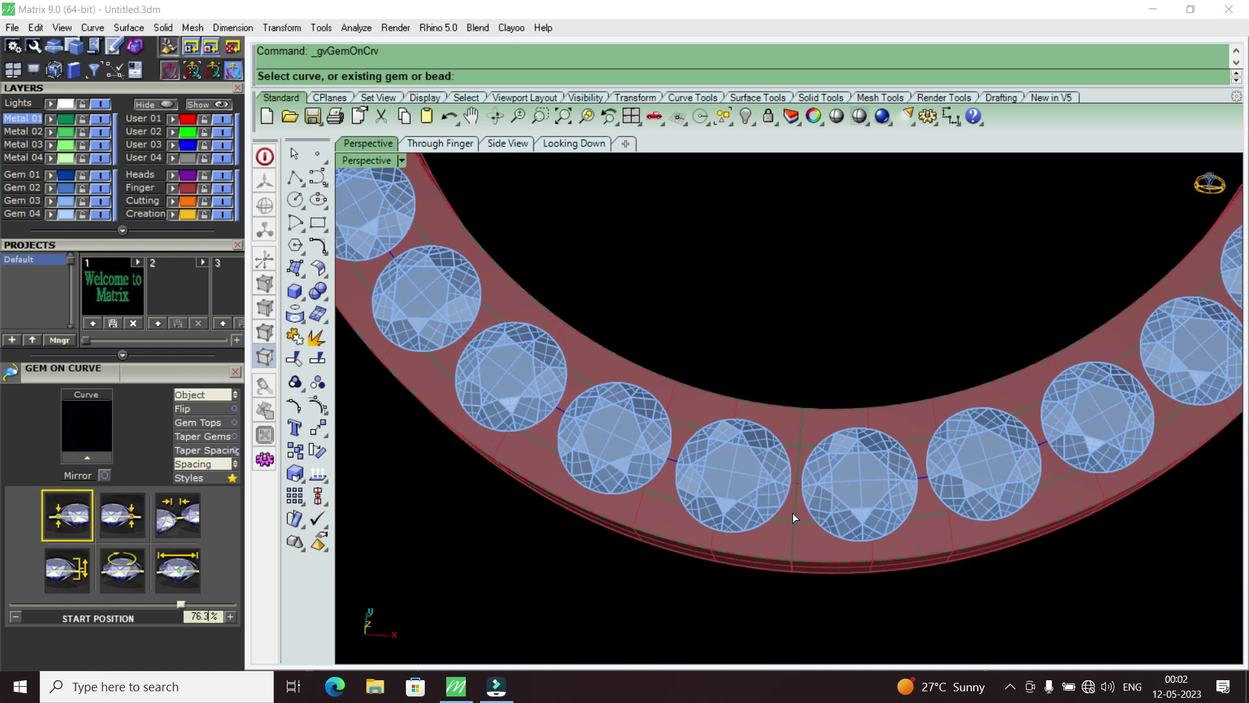
{"action": "scroll", "coordinate": [800, 470], "scroll_direction": "down", "scroll_amount": 2}
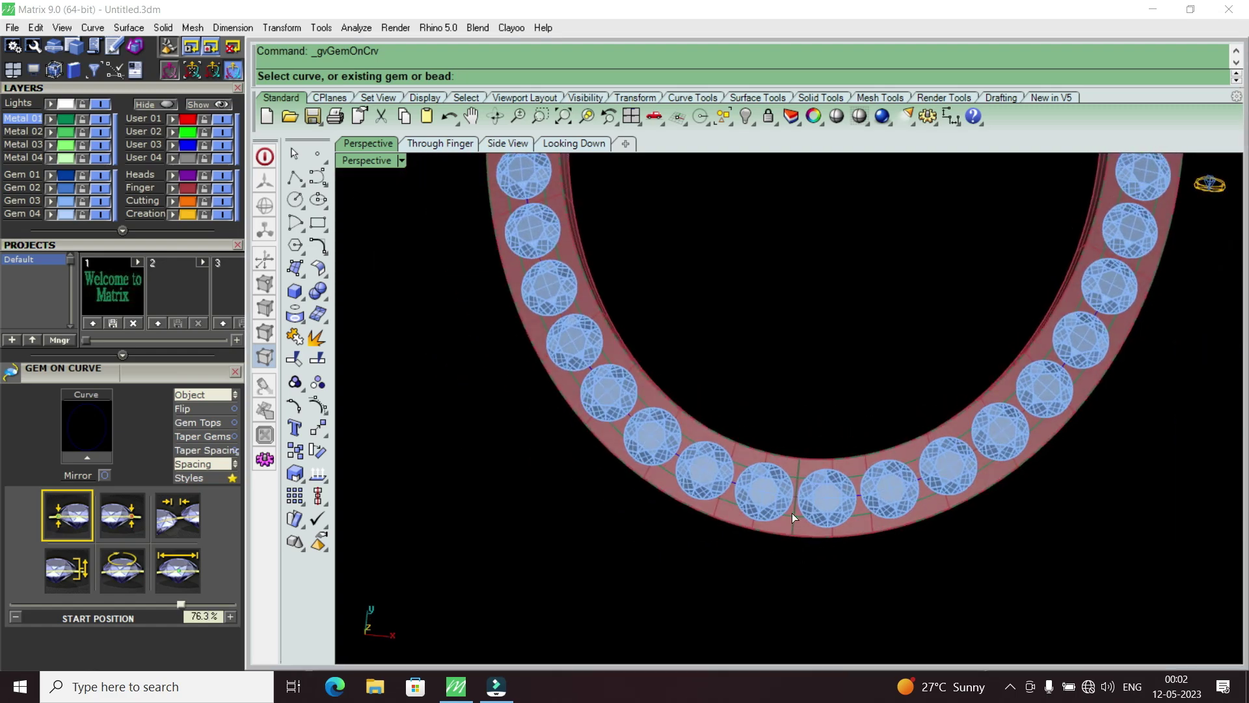
{"action": "scroll", "coordinate": [791, 513], "scroll_direction": "up", "scroll_amount": 3}
{"action": "left_click", "coordinate": [820, 408]}
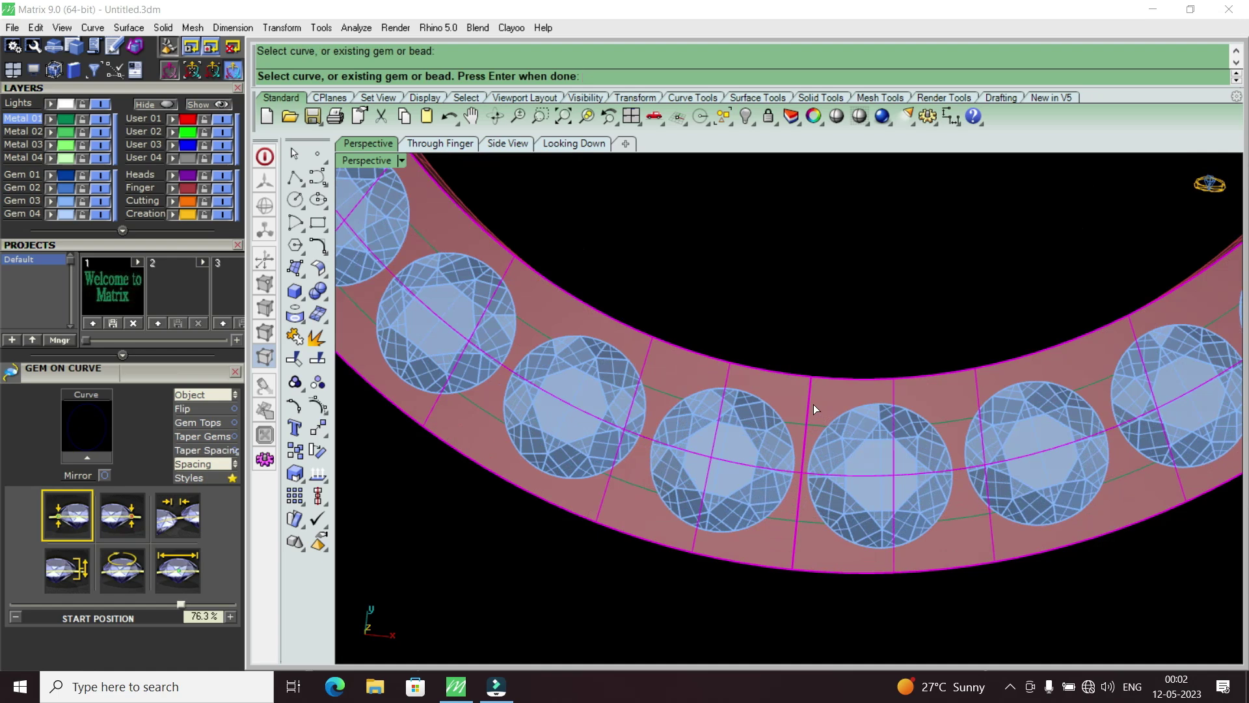
Select the red band and start Prong on Surface from its actions panel.
{"action": "middle_click", "coordinate": [813, 404]}
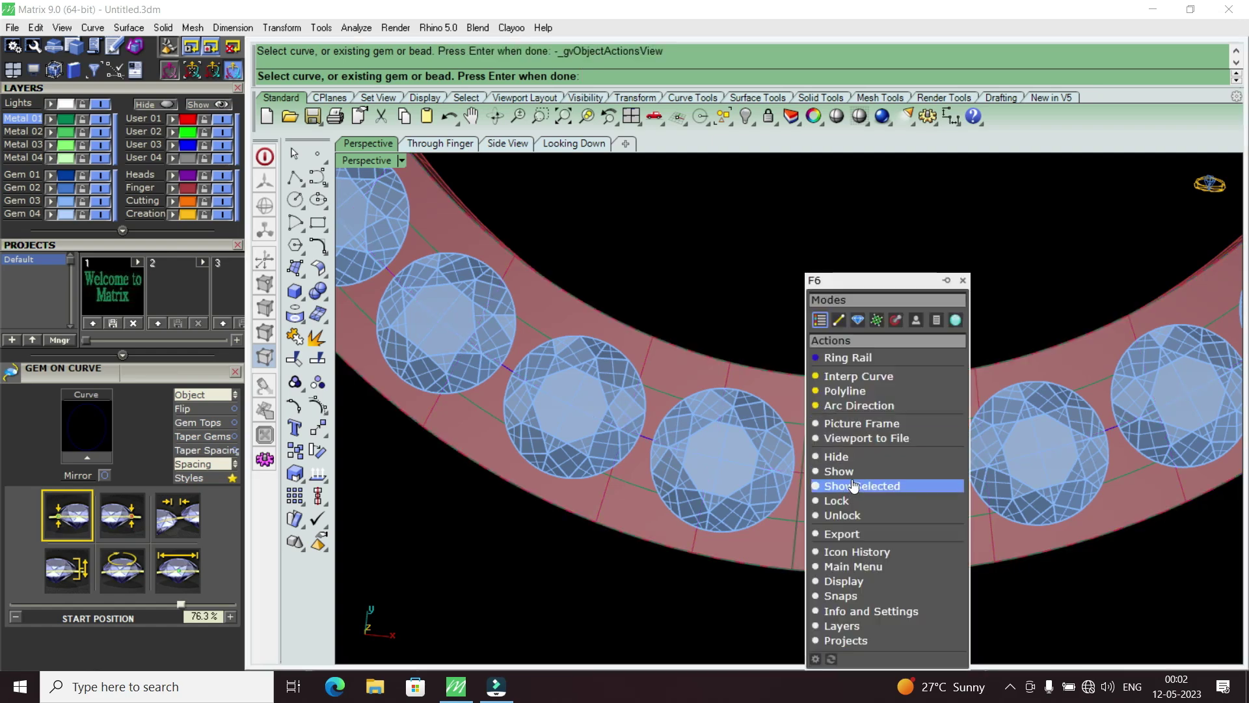
{"action": "key", "text": "Escape"}
{"action": "scroll", "coordinate": [771, 395], "scroll_direction": "up", "scroll_amount": 2}
{"action": "left_click", "coordinate": [772, 395]}
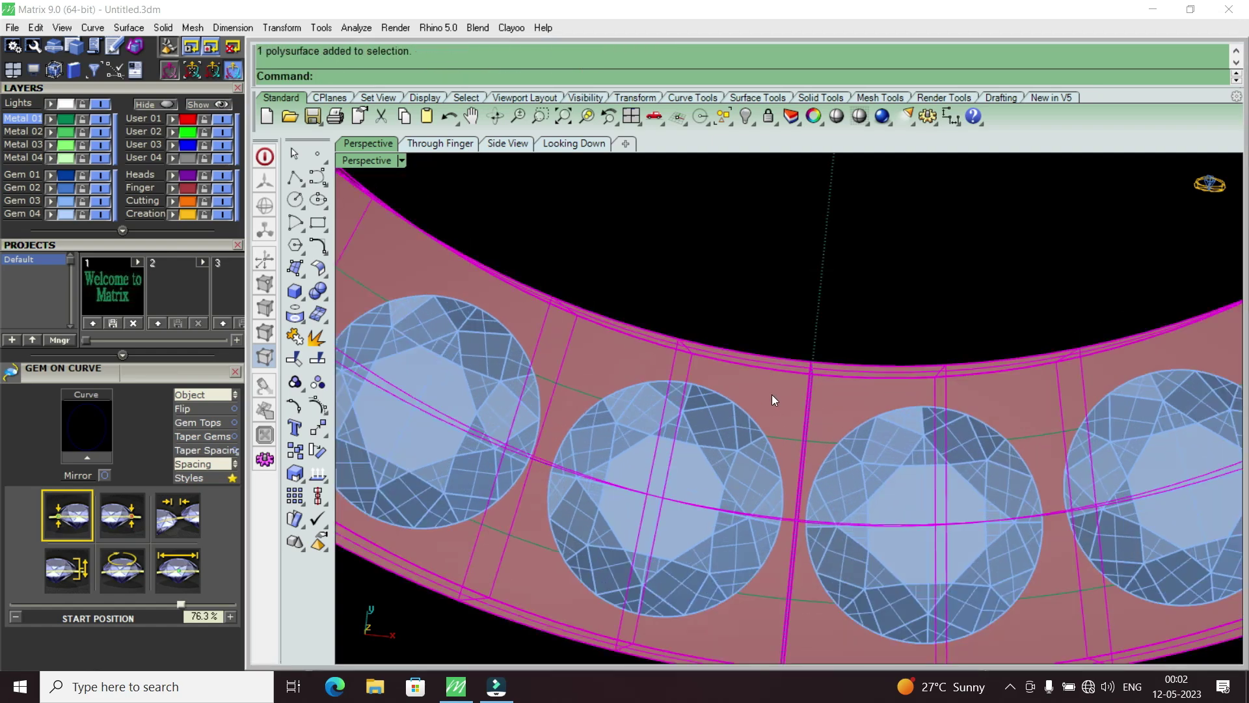
{"action": "middle_click", "coordinate": [771, 394]}
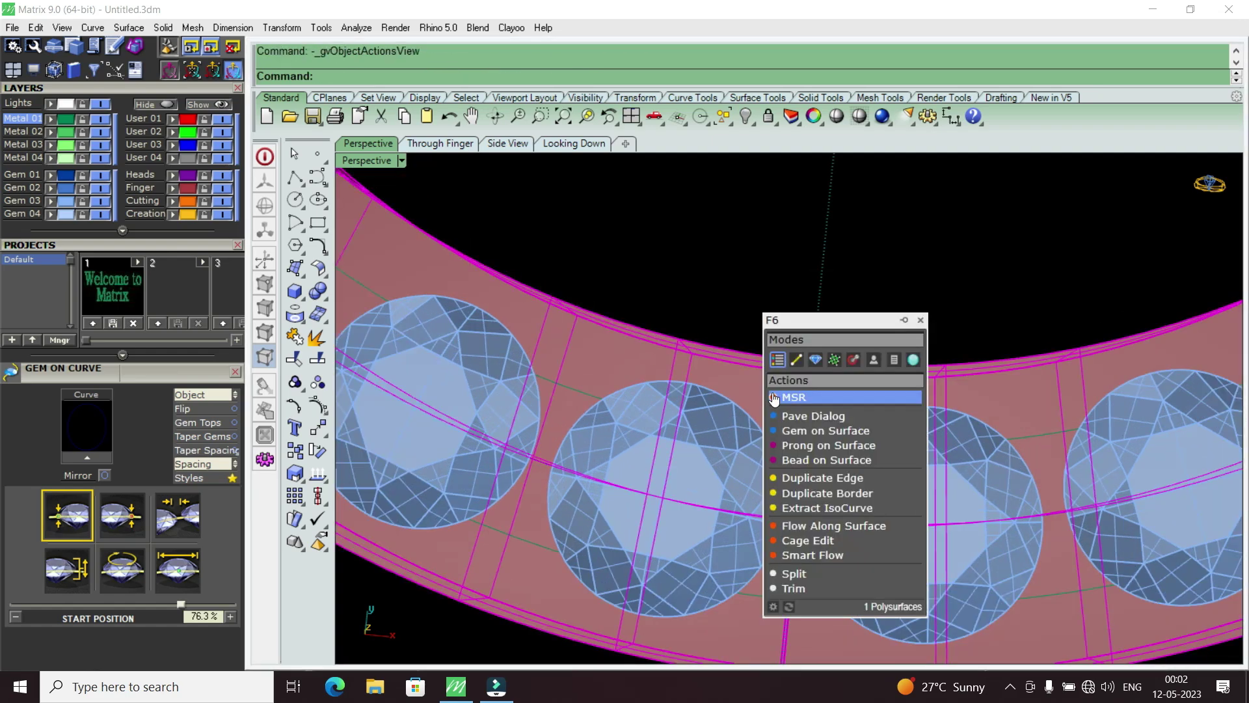
{"action": "left_click", "coordinate": [826, 445]}
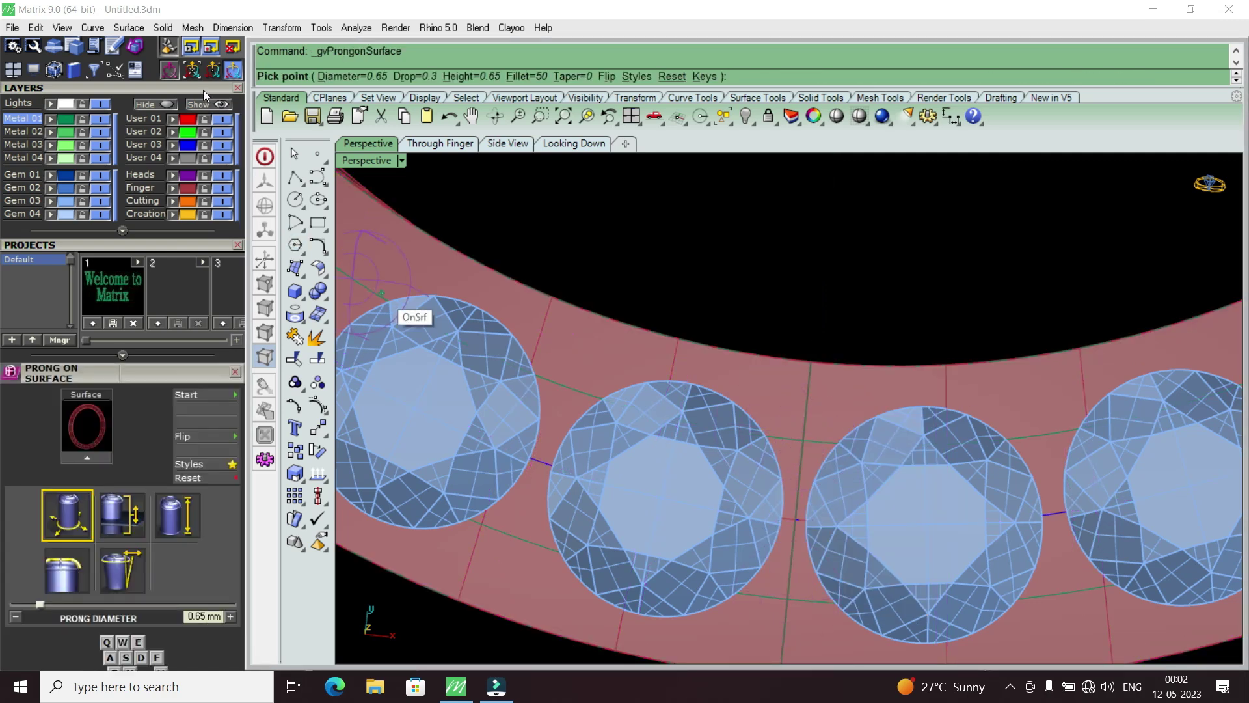
Place two 0.65 mm prongs between two neighbouring gems, one nearer each edge.
{"action": "mouse_move", "coordinate": [203, 89]}
{"action": "left_mouse_down"}
{"action": "mouse_move", "coordinate": [182, 416]}
{"action": "mouse_move", "coordinate": [189, 375]}
{"action": "left_mouse_up"}
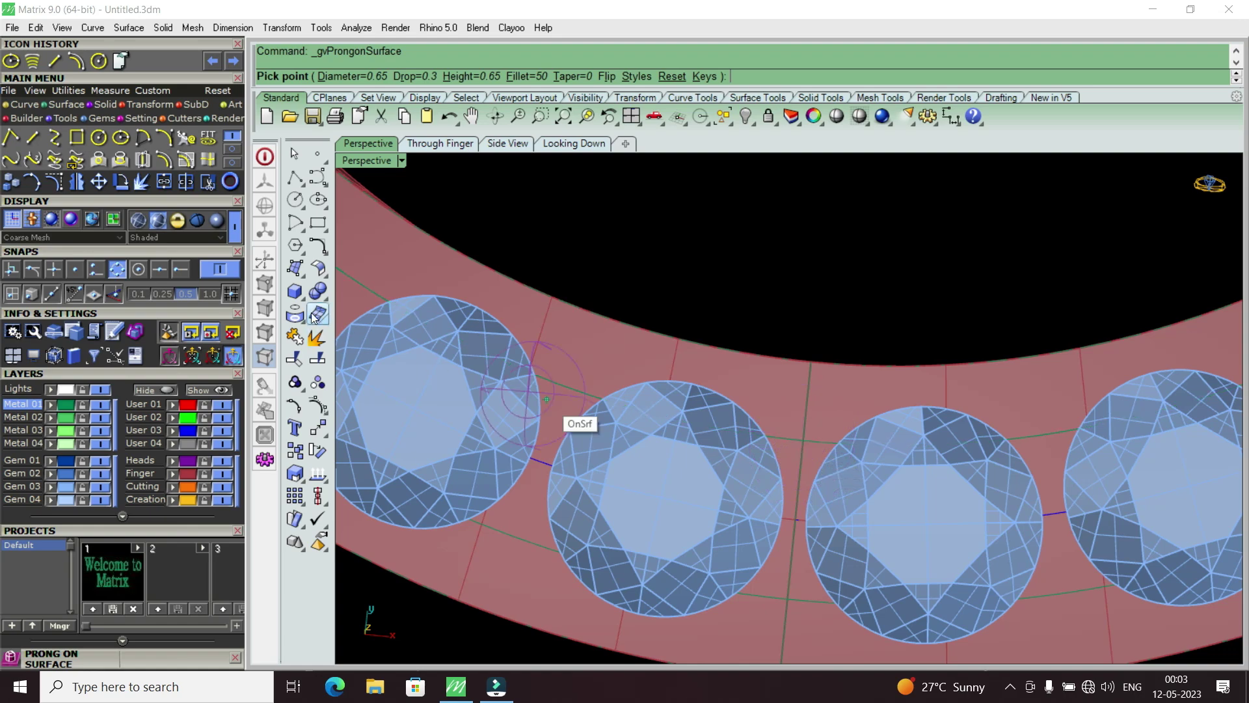
{"action": "scroll", "coordinate": [915, 431], "scroll_direction": "down", "scroll_amount": 3}
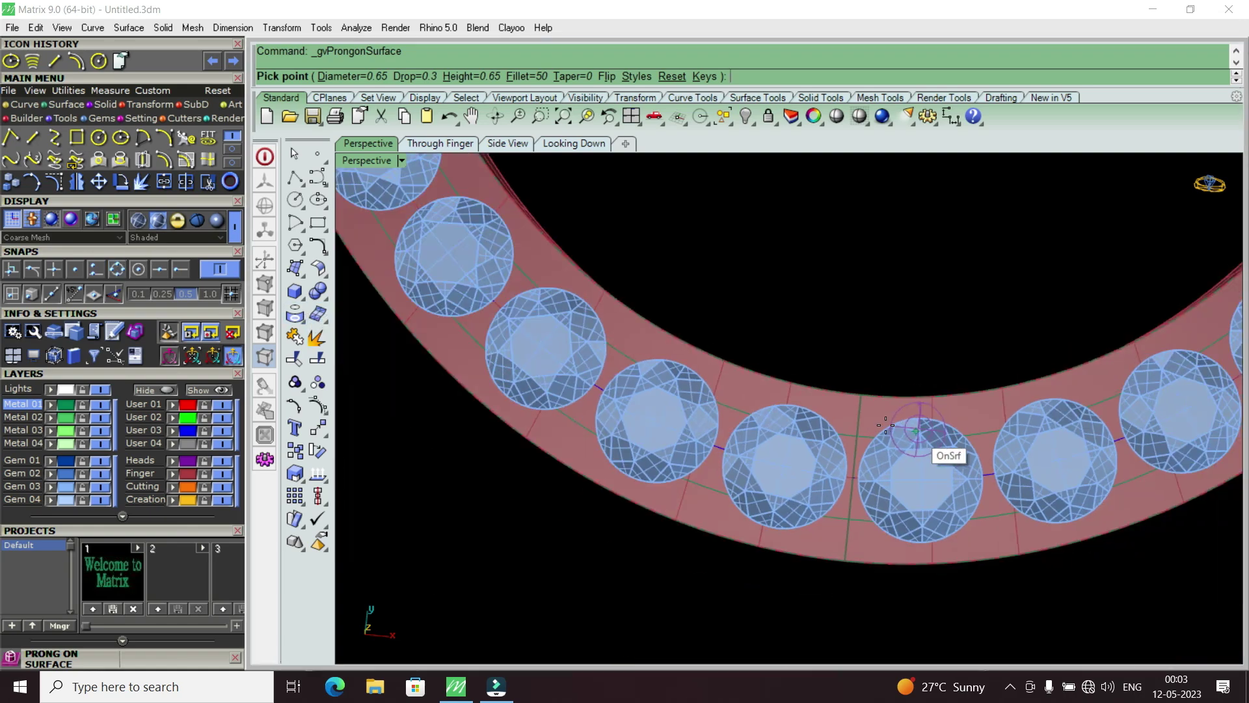
{"action": "scroll", "coordinate": [875, 430], "scroll_direction": "up", "scroll_amount": 2}
{"action": "scroll", "coordinate": [846, 430], "scroll_direction": "up", "scroll_amount": 2}
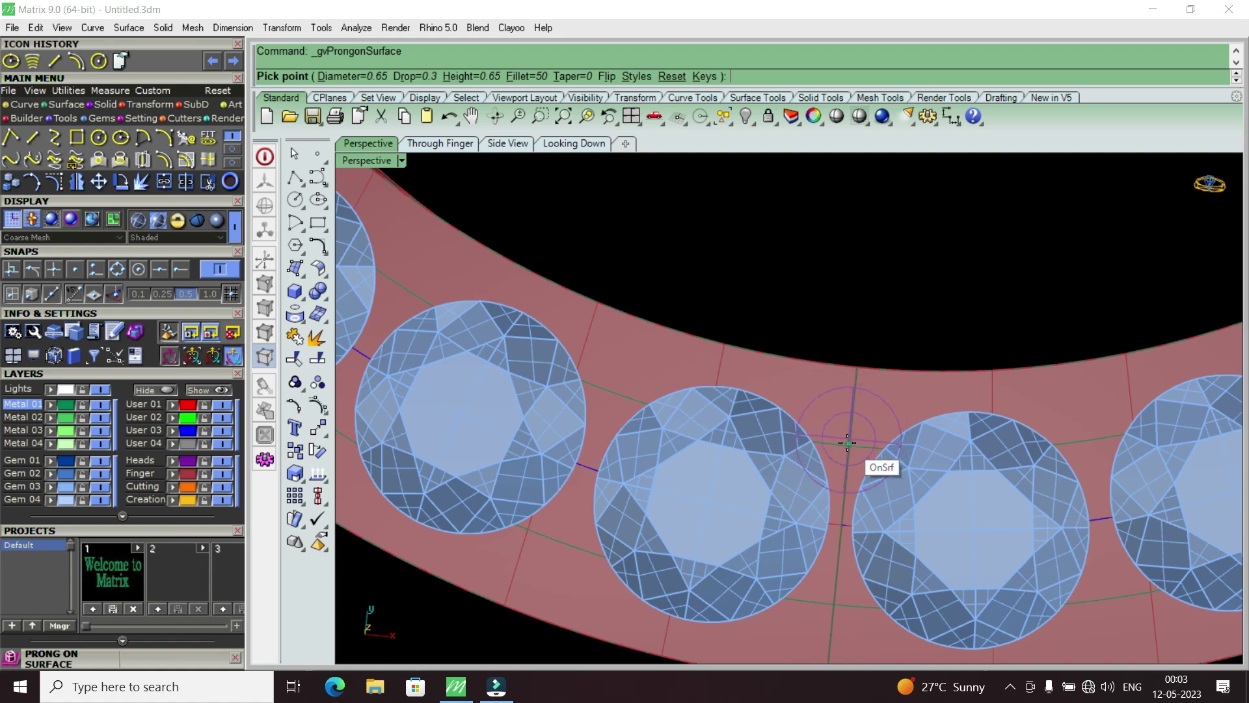
{"action": "left_click", "coordinate": [847, 443]}
{"action": "scroll", "coordinate": [849, 507], "scroll_direction": "down", "scroll_amount": 3}
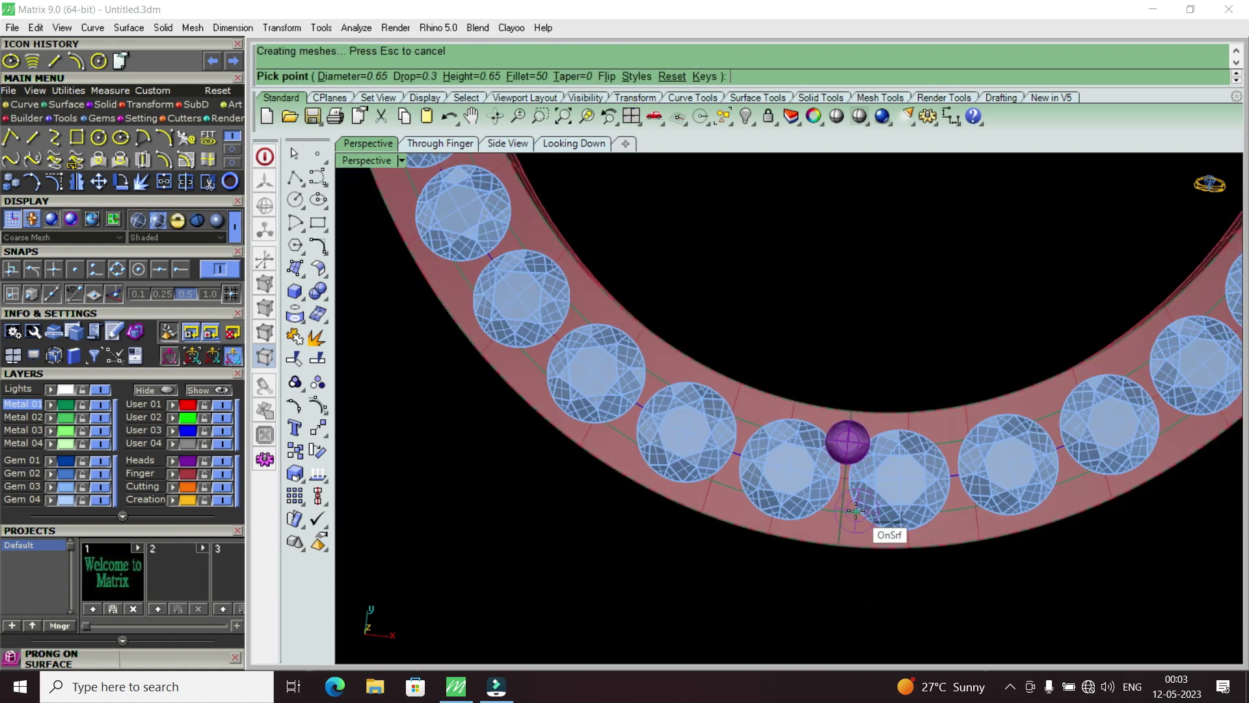
{"action": "scroll", "coordinate": [828, 525], "scroll_direction": "up", "scroll_amount": 3}
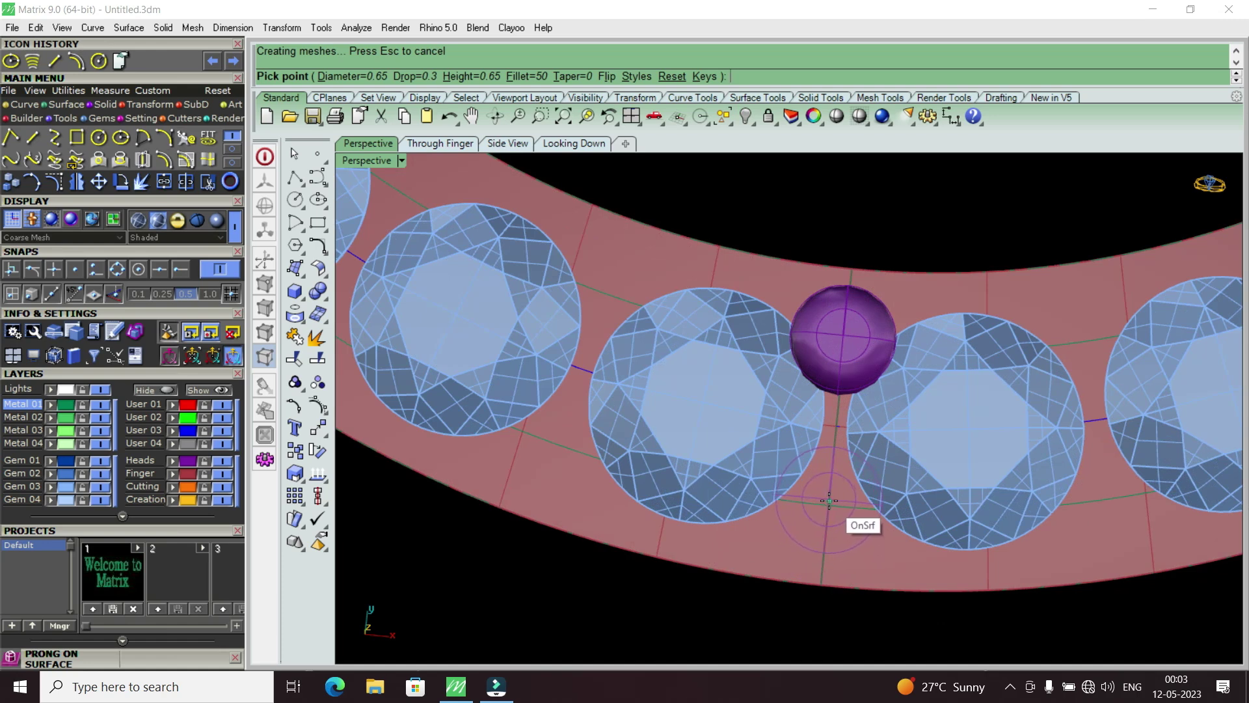
{"action": "left_click", "coordinate": [828, 500]}
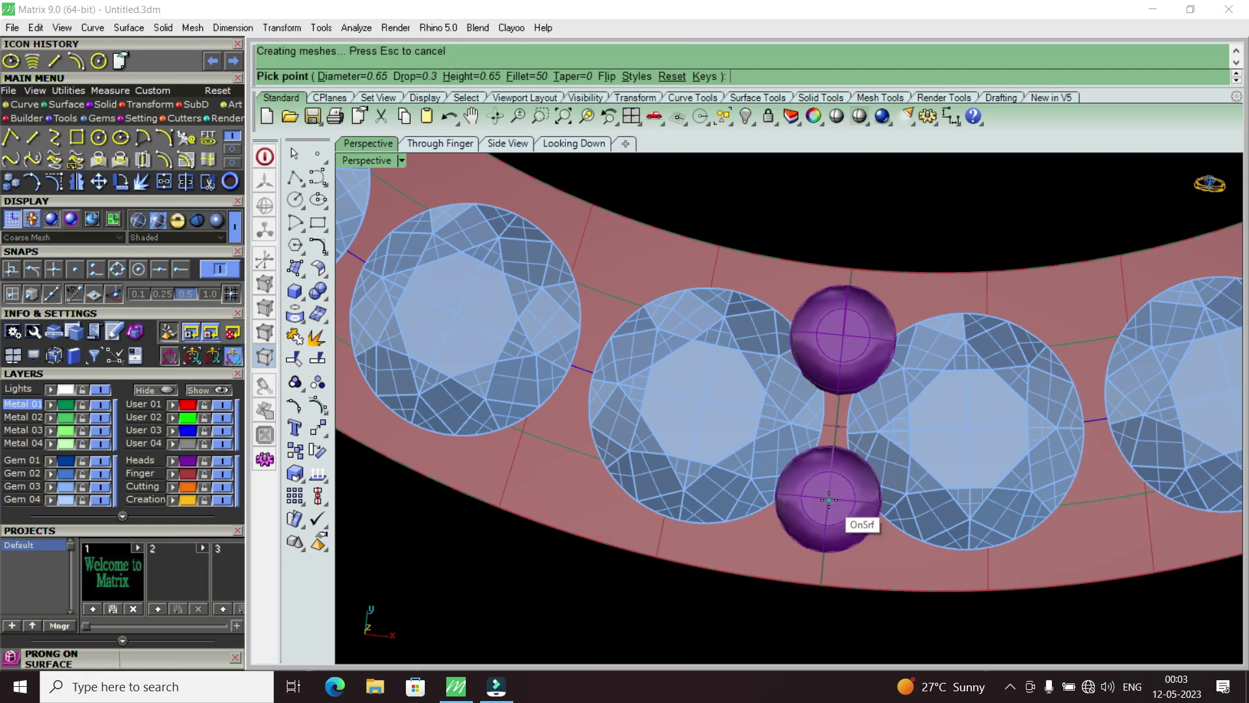
{"action": "scroll", "coordinate": [829, 501], "scroll_direction": "down", "scroll_amount": 1}
{"action": "scroll", "coordinate": [829, 500], "scroll_direction": "down", "scroll_amount": 1}
{"action": "key", "text": "Return"}
Select the two new prongs and group them together.
{"action": "left_click", "coordinate": [826, 500]}
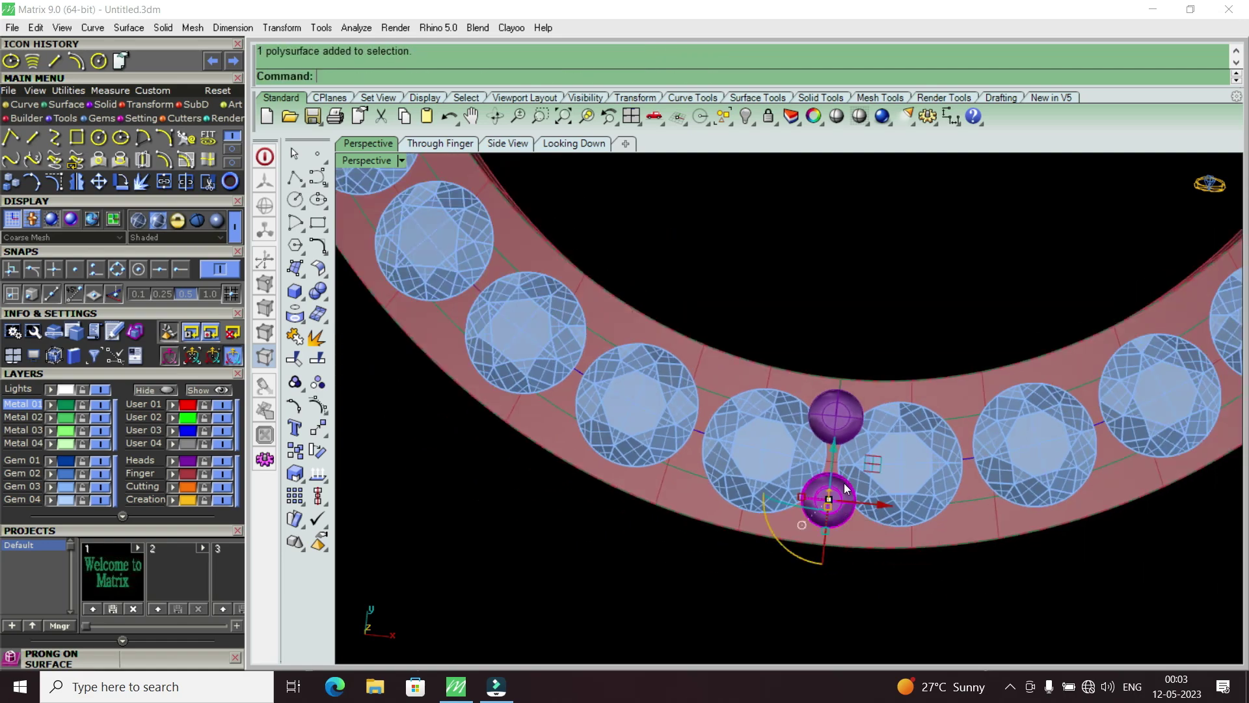
{"action": "left_click", "coordinate": [851, 437], "text": "shift"}
{"action": "type", "text": "g"}
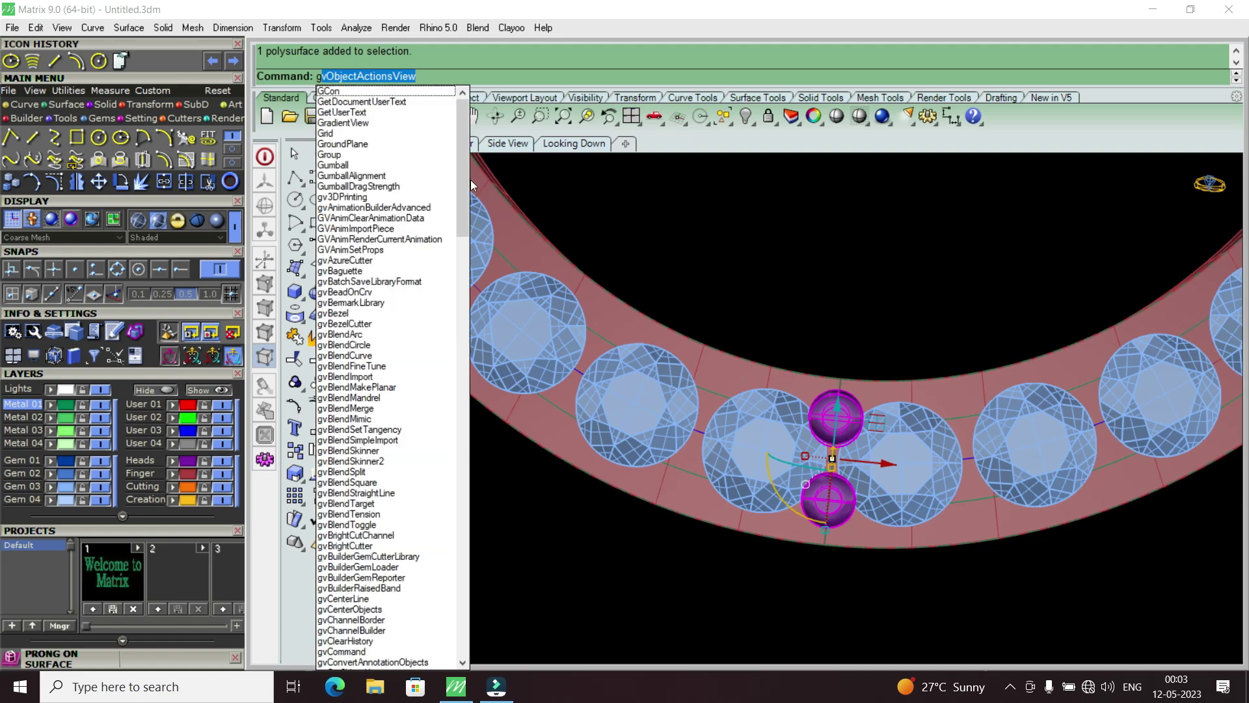
{"action": "left_click", "coordinate": [362, 158]}
{"action": "scroll", "coordinate": [853, 464], "scroll_direction": "down", "scroll_amount": 2}
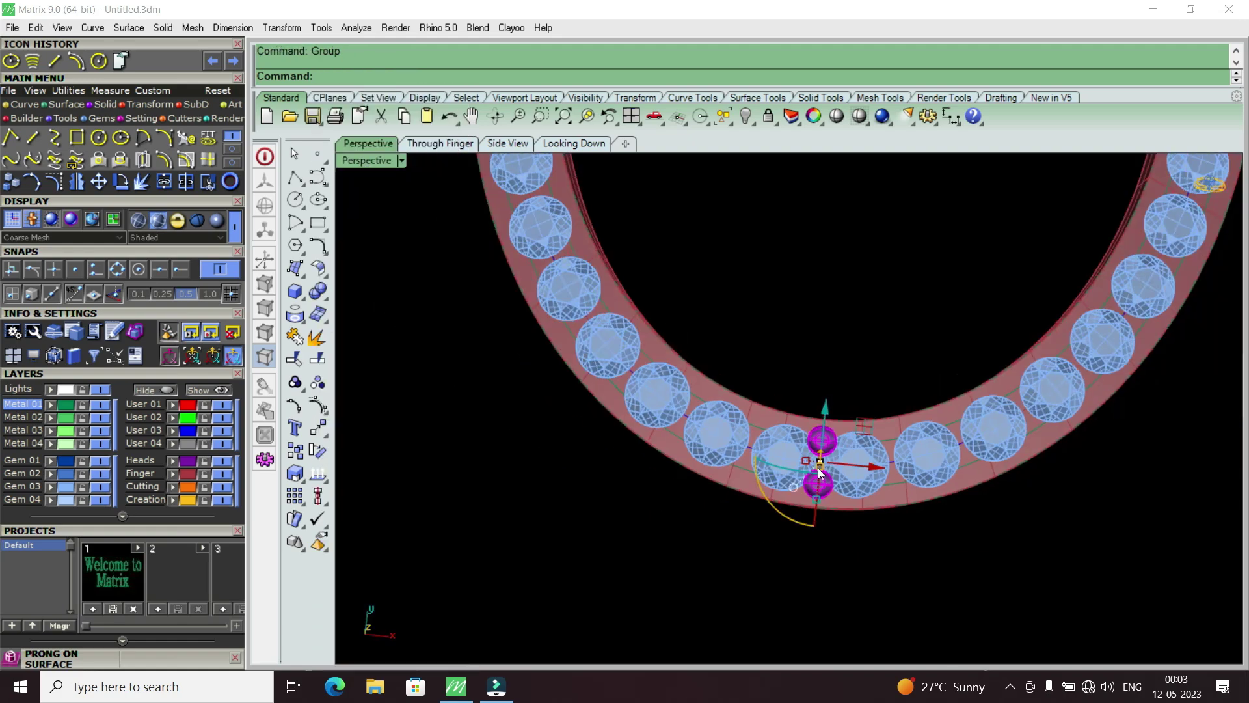
{"action": "key", "text": "Escape"}
{"action": "scroll", "coordinate": [853, 463], "scroll_direction": "down", "scroll_amount": 3}
{"action": "scroll", "coordinate": [856, 476], "scroll_direction": "down", "scroll_amount": 2}
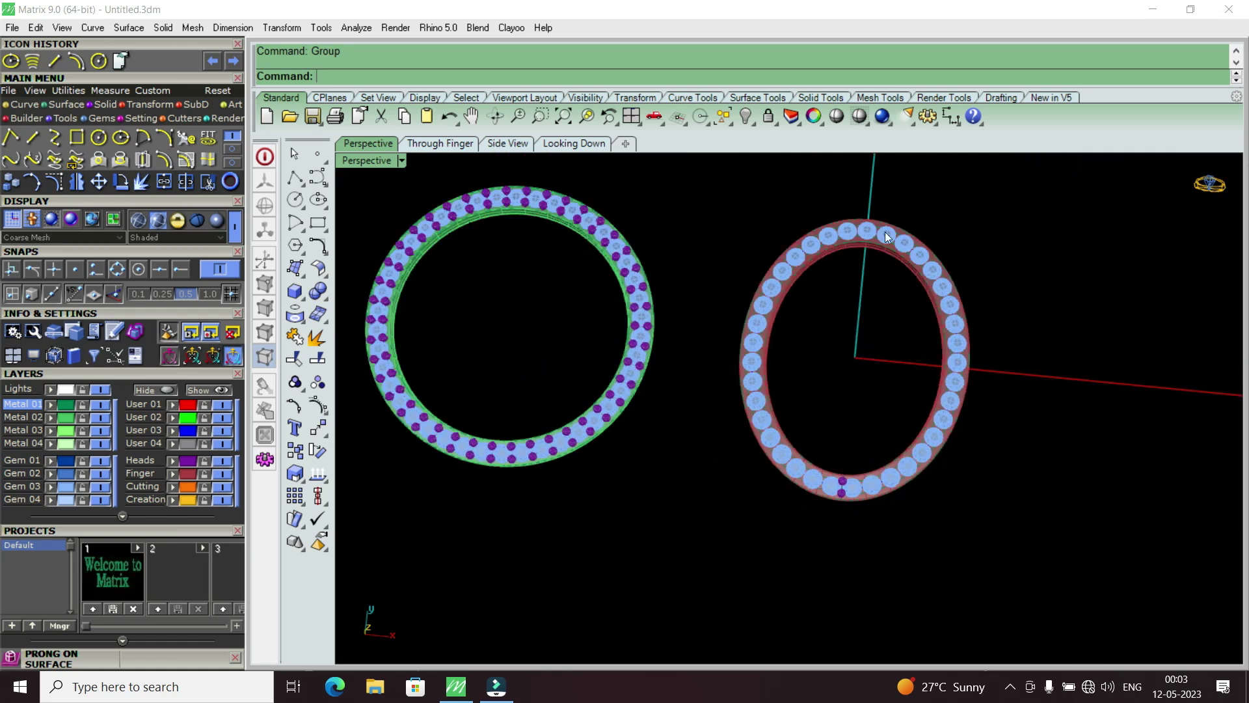
{"action": "scroll", "coordinate": [890, 238], "scroll_direction": "up", "scroll_amount": 2}
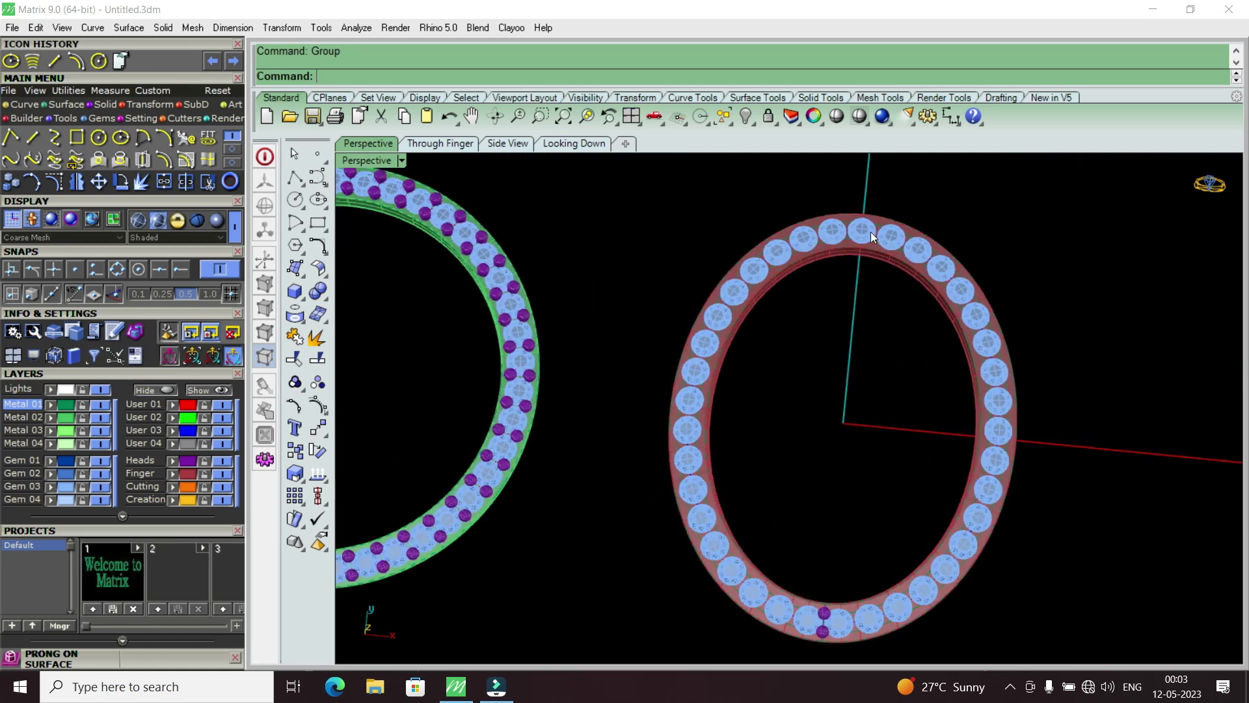
Select the two prong beads at the band's bottom and begin entering ArrayCrv.
{"action": "left_click", "coordinate": [849, 619]}
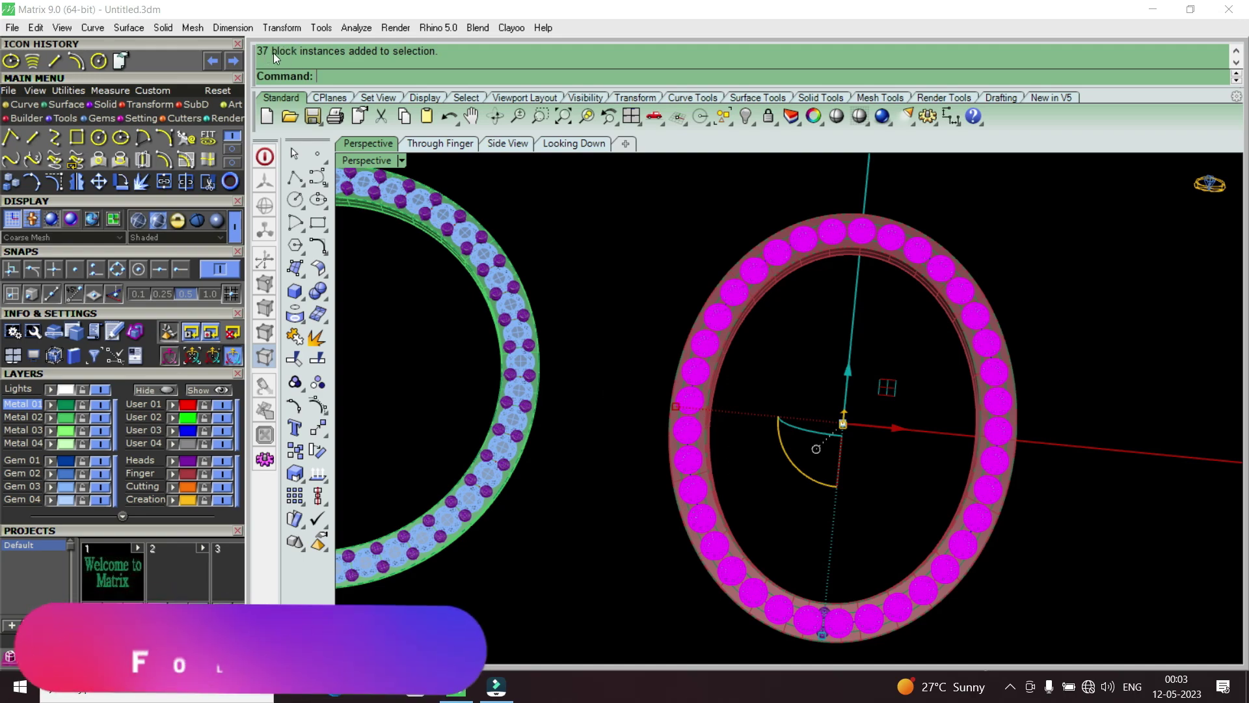
{"action": "scroll", "coordinate": [836, 567], "scroll_direction": "up", "scroll_amount": 5}
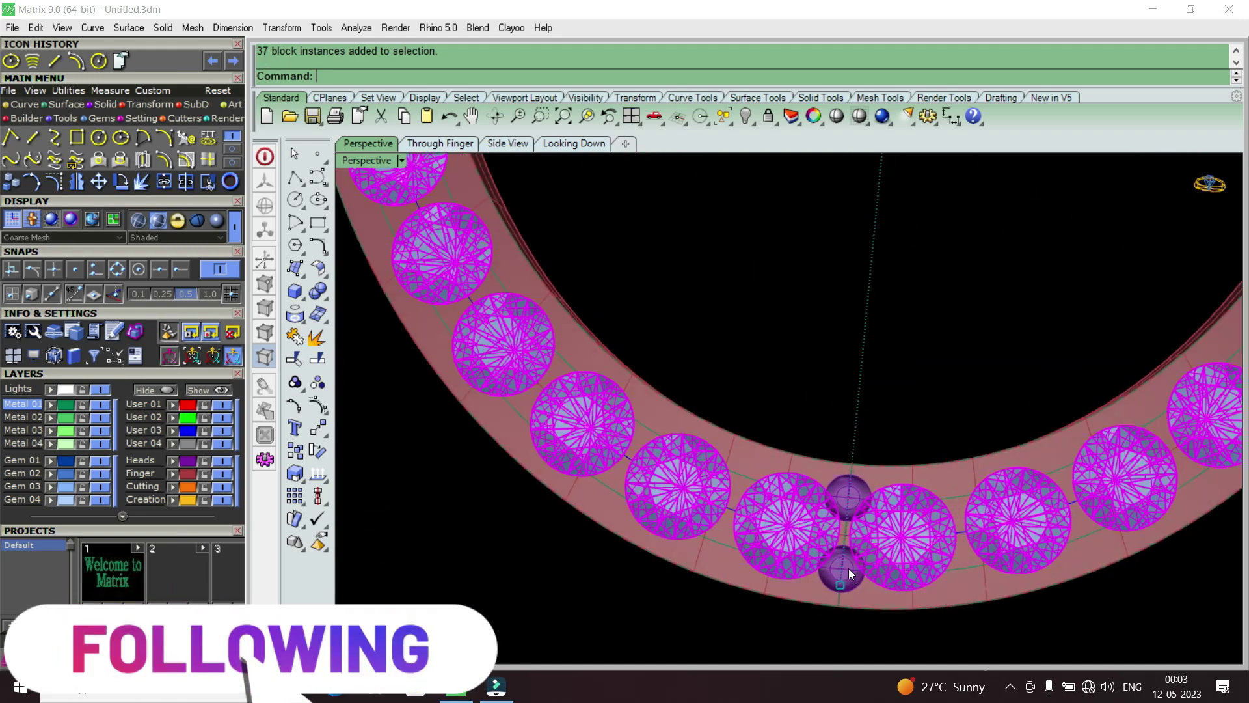
{"action": "scroll", "coordinate": [849, 568], "scroll_direction": "up", "scroll_amount": 3}
{"action": "left_click", "coordinate": [836, 579]}
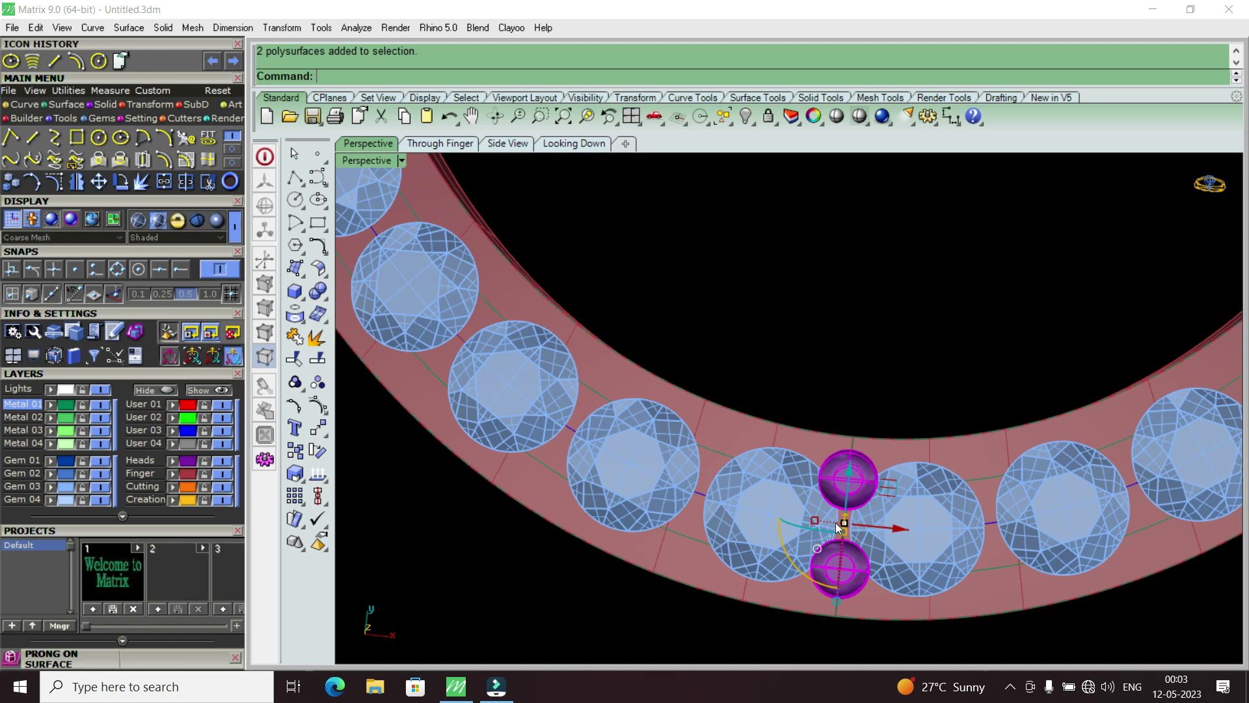
{"action": "type", "text": "ayCrv"}
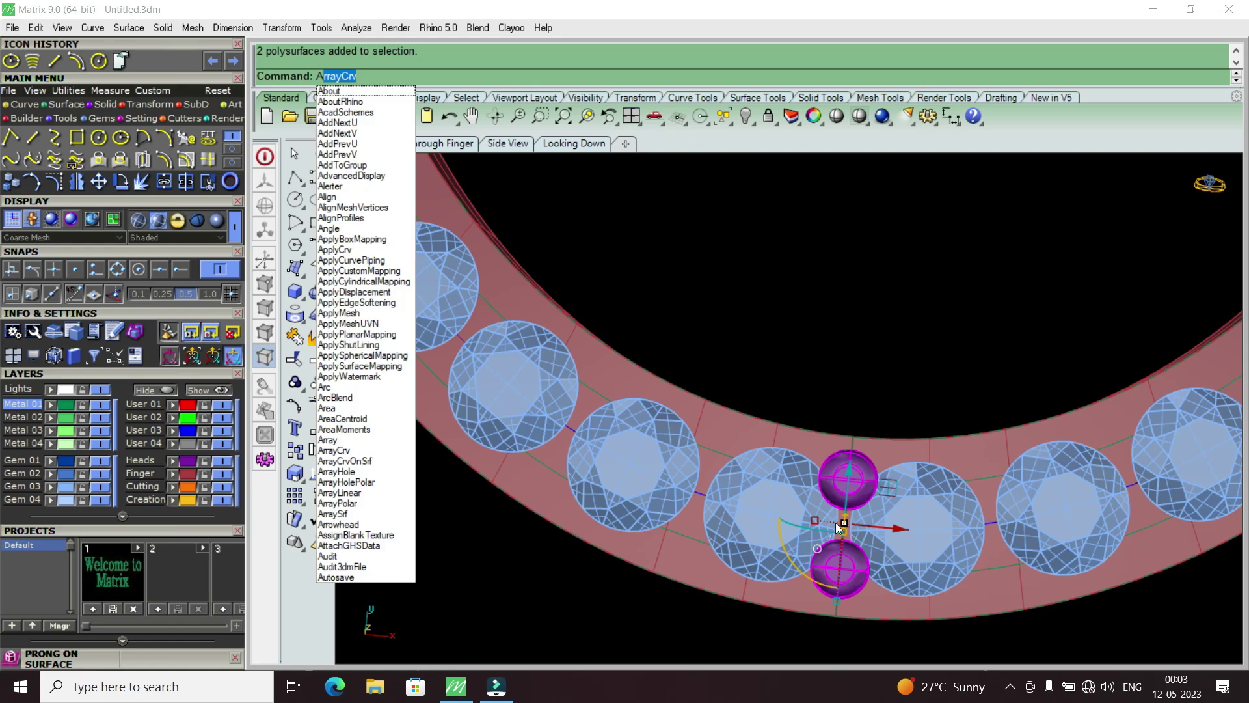
Array the purple prong bead pair along the red oval band's curve, setting the number of items to 3.
{"action": "left_click", "coordinate": [362, 452]}
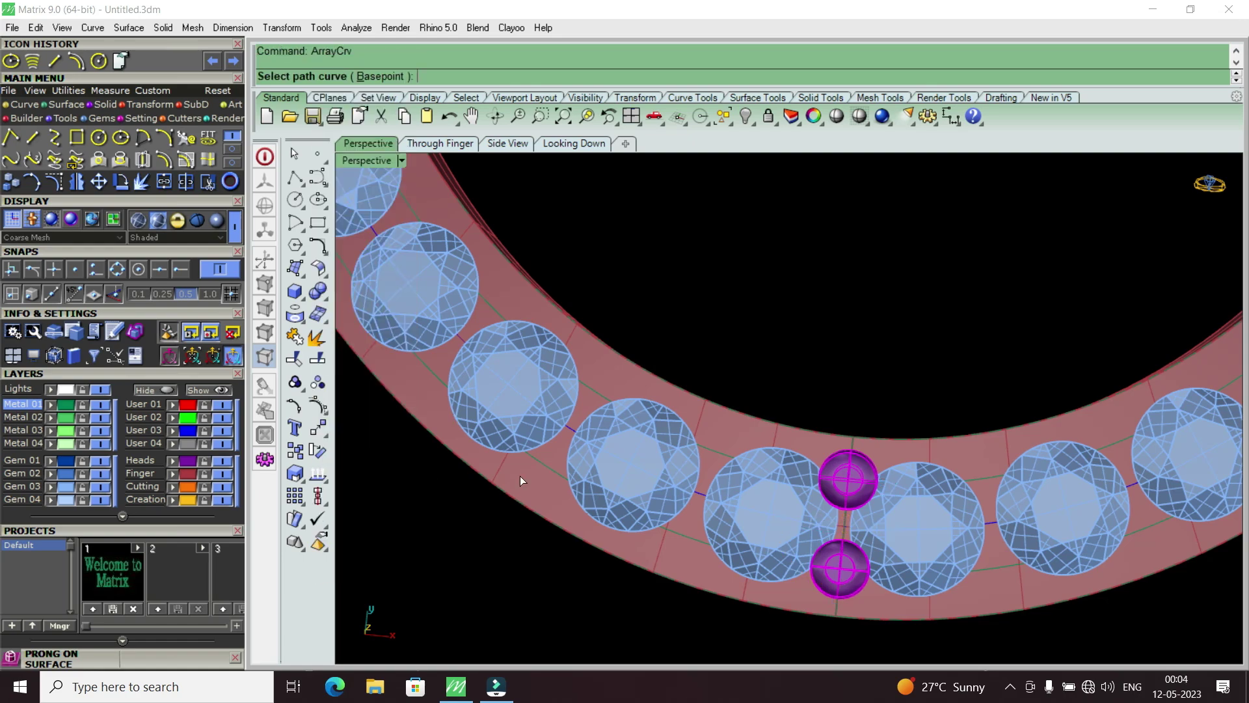
{"action": "scroll", "coordinate": [695, 495], "scroll_direction": "up", "scroll_amount": 5}
{"action": "left_click", "coordinate": [700, 491]}
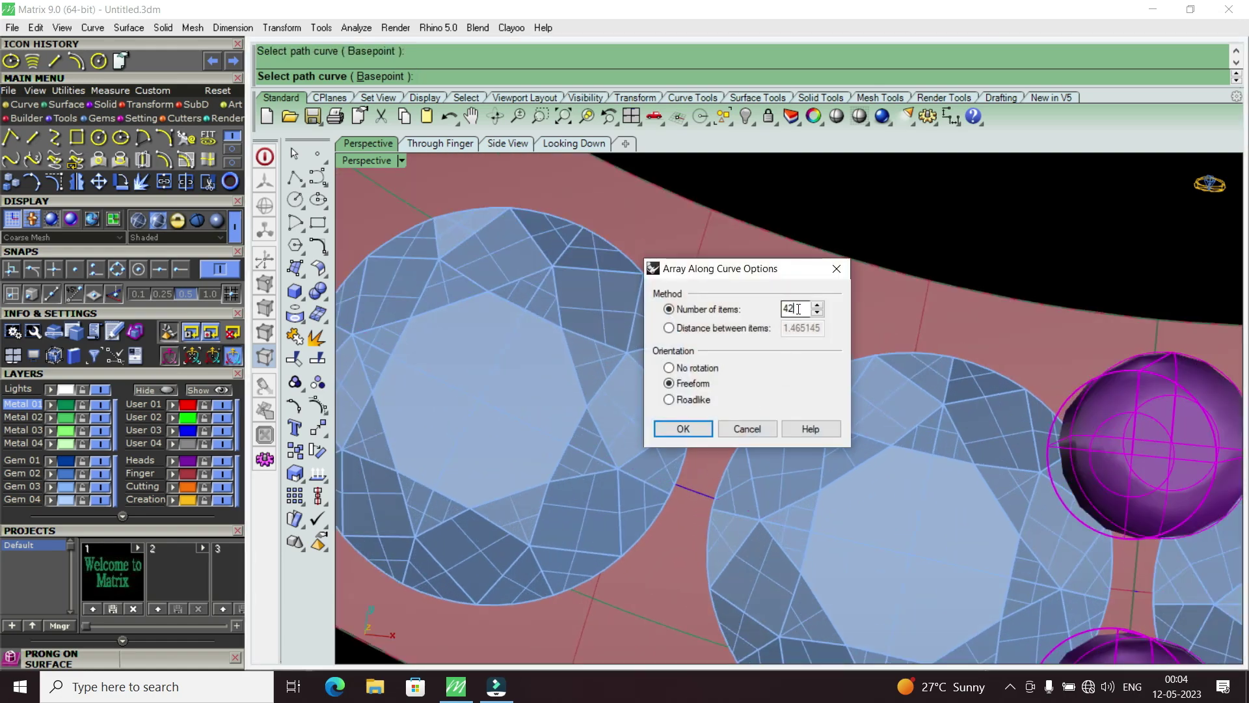
{"action": "left_click", "coordinate": [797, 309]}
{"action": "key", "text": "BackSpace"}
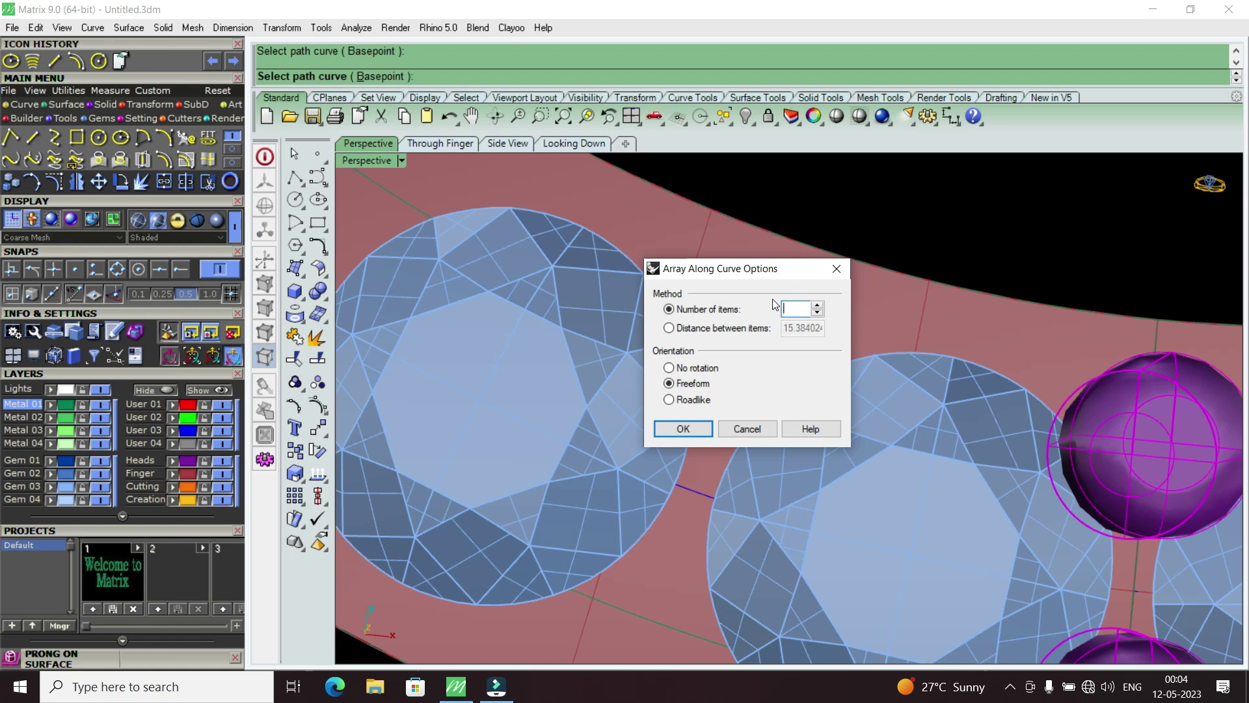
{"action": "type", "text": "37"}
{"action": "key", "text": "Return"}
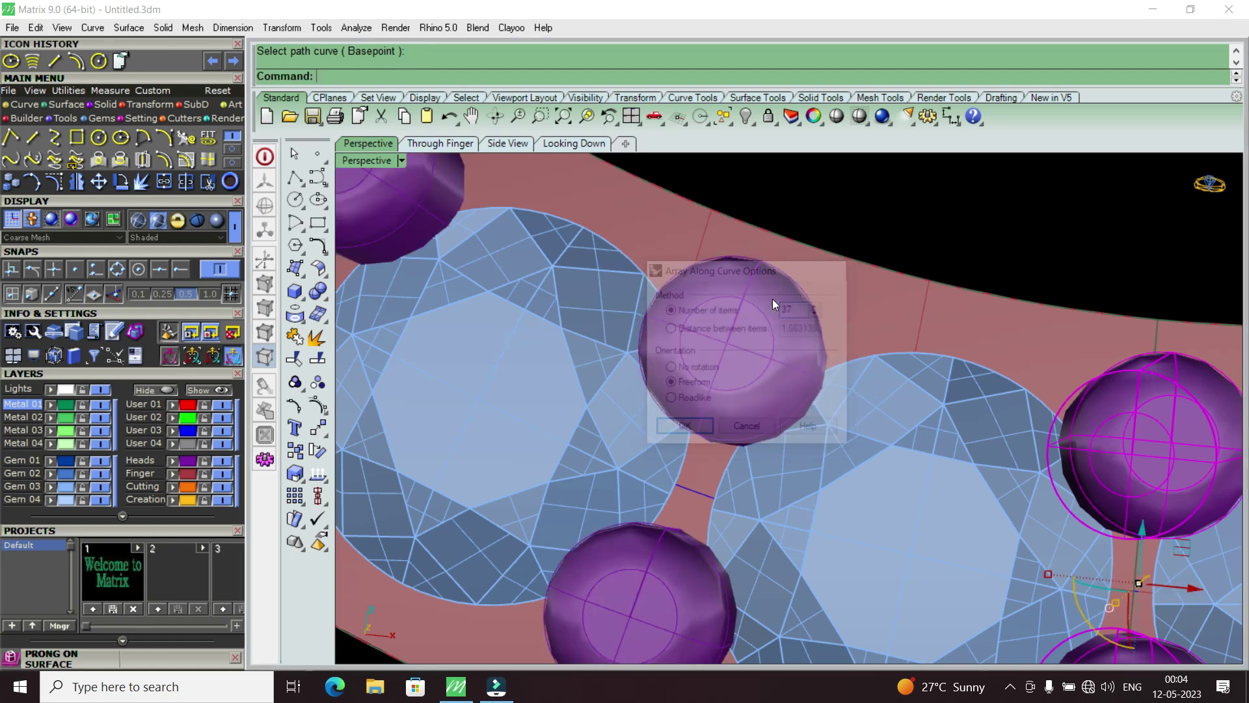
Zoom and orbit to inspect the arrayed bead pairs along the lower stone row.
{"action": "scroll", "coordinate": [860, 383], "scroll_direction": "down", "scroll_amount": 3}
{"action": "scroll", "coordinate": [896, 436], "scroll_direction": "down", "scroll_amount": 3}
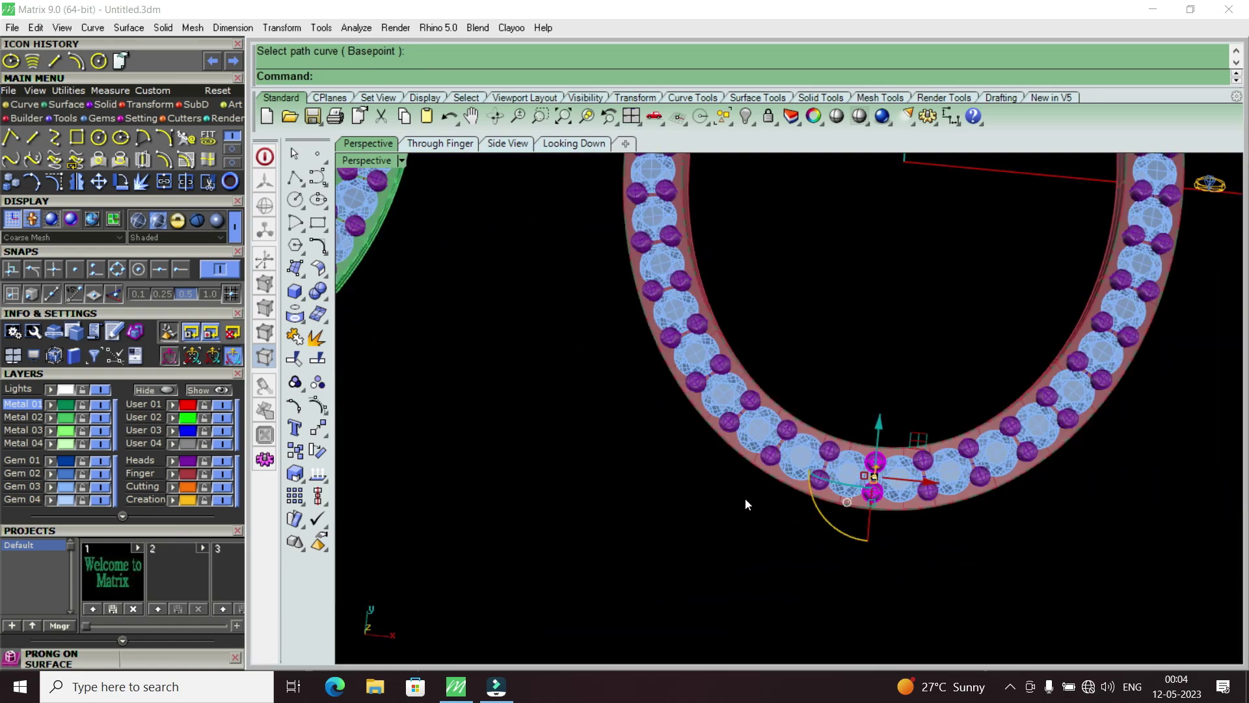
{"action": "scroll", "coordinate": [744, 498], "scroll_direction": "down", "scroll_amount": 2}
{"action": "scroll", "coordinate": [764, 434], "scroll_direction": "up", "scroll_amount": 2}
{"action": "scroll", "coordinate": [817, 210], "scroll_direction": "up", "scroll_amount": 3}
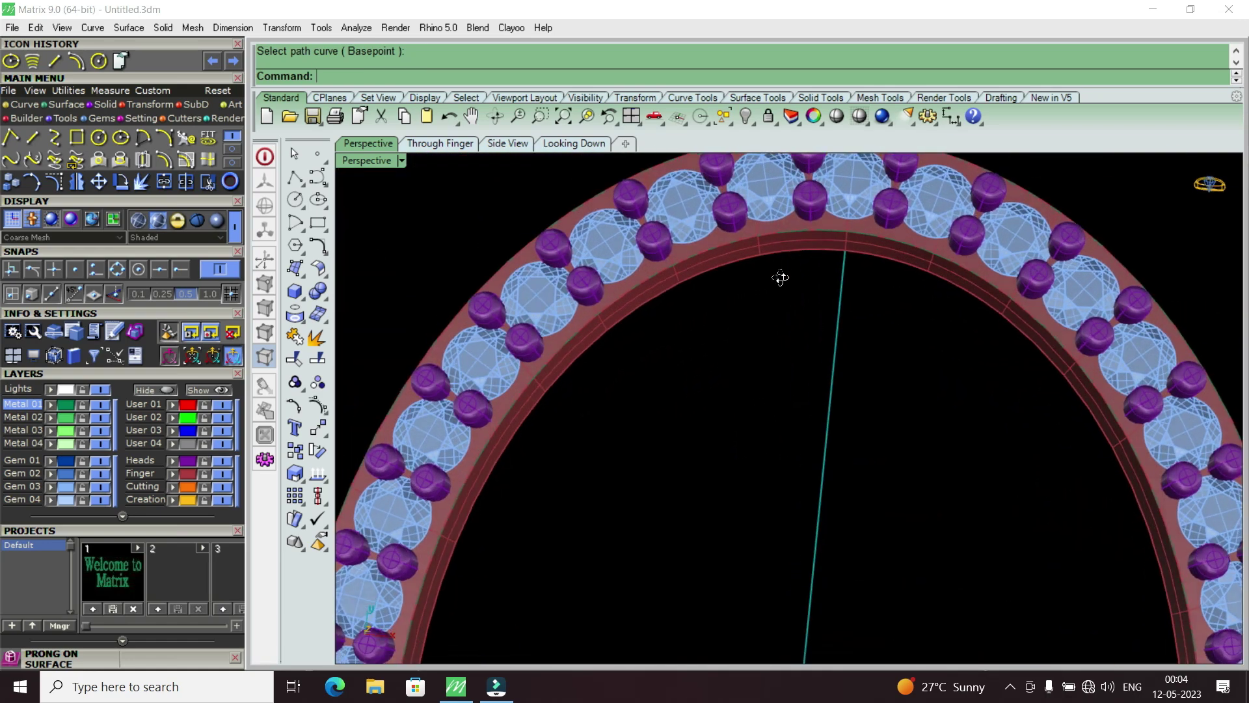
{"action": "scroll", "coordinate": [827, 322], "scroll_direction": "down", "scroll_amount": 1}
{"action": "scroll", "coordinate": [804, 220], "scroll_direction": "down", "scroll_amount": 1}
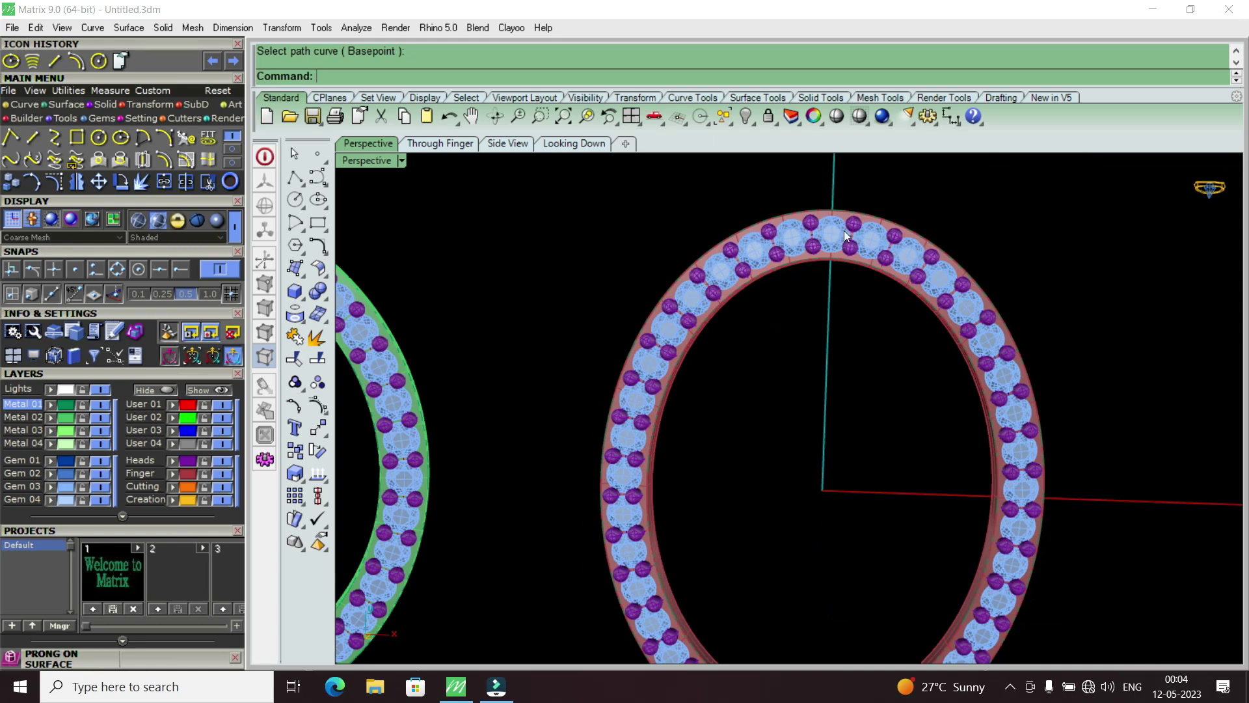
{"action": "scroll", "coordinate": [791, 338], "scroll_direction": "down", "scroll_amount": 3}
{"action": "scroll", "coordinate": [736, 444], "scroll_direction": "up", "scroll_amount": 3}
{"action": "scroll", "coordinate": [731, 474], "scroll_direction": "up", "scroll_amount": 1}
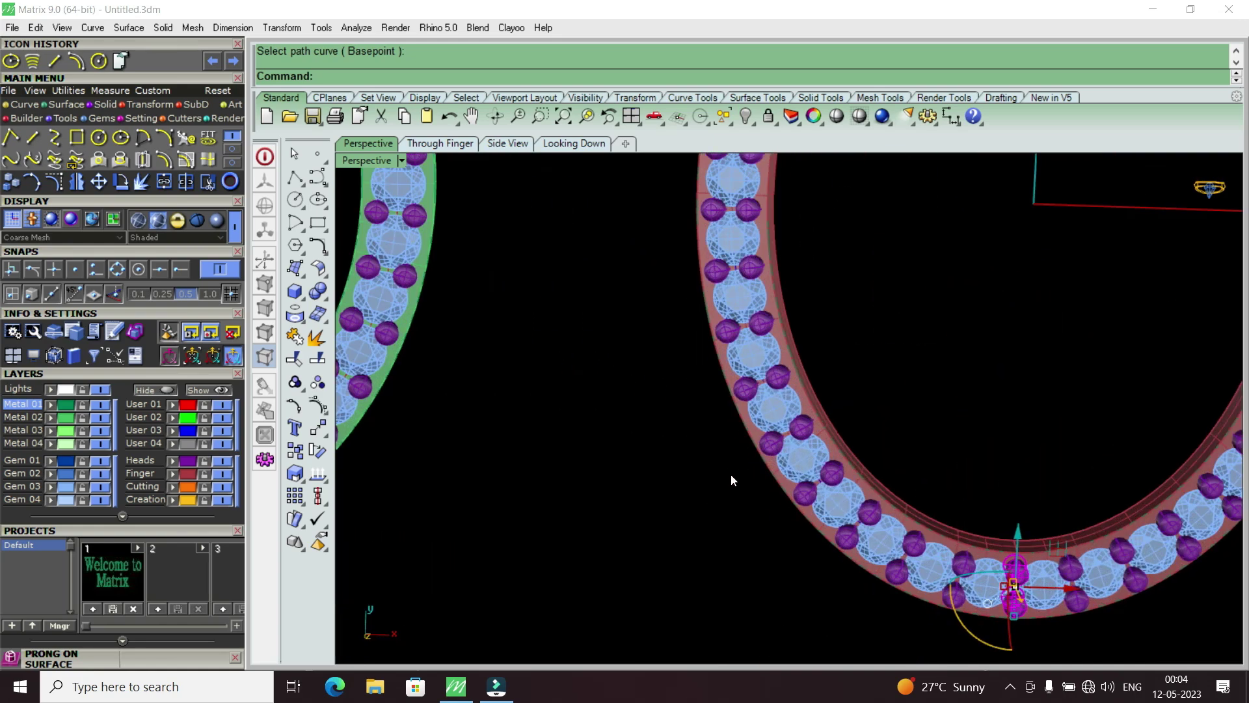
{"action": "right_click_drag", "start_coordinate": [923, 440], "coordinate": [953, 443]}
{"action": "scroll", "coordinate": [911, 466], "scroll_direction": "up", "scroll_amount": 3}
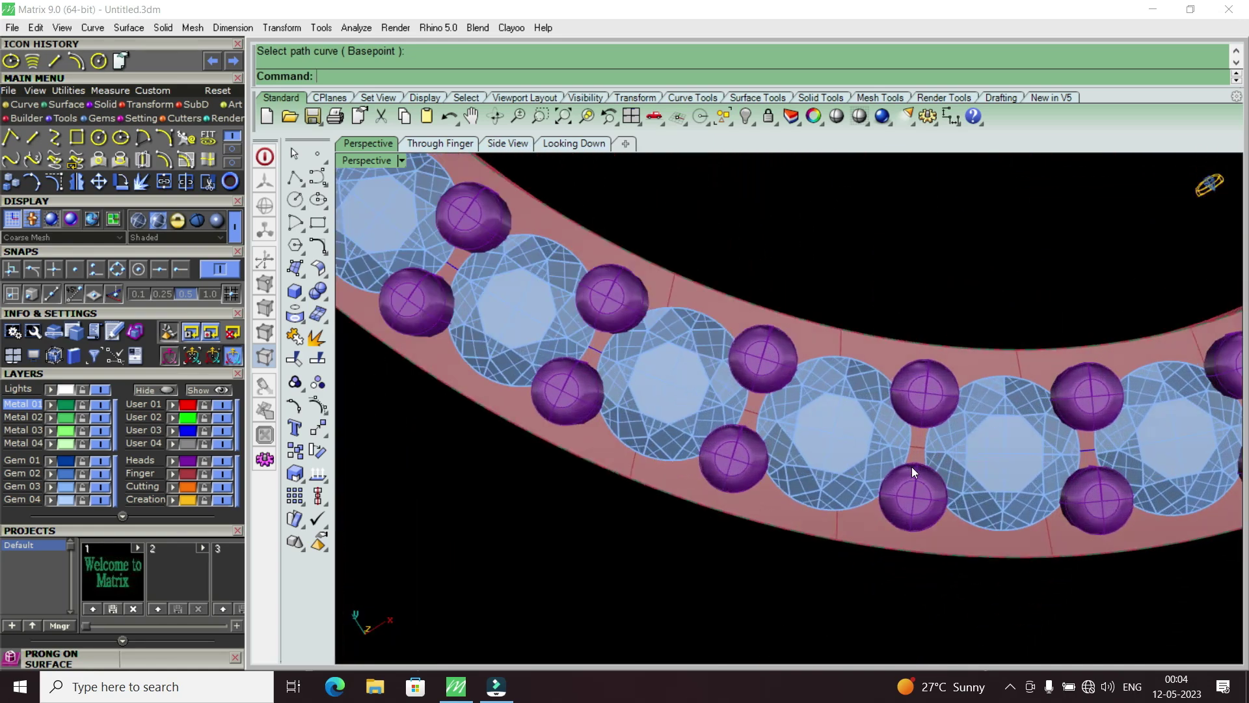
{"action": "scroll", "coordinate": [889, 487], "scroll_direction": "up", "scroll_amount": 1}
{"action": "scroll", "coordinate": [888, 495], "scroll_direction": "down", "scroll_amount": 3}
{"action": "scroll", "coordinate": [937, 514], "scroll_direction": "up", "scroll_amount": 3}
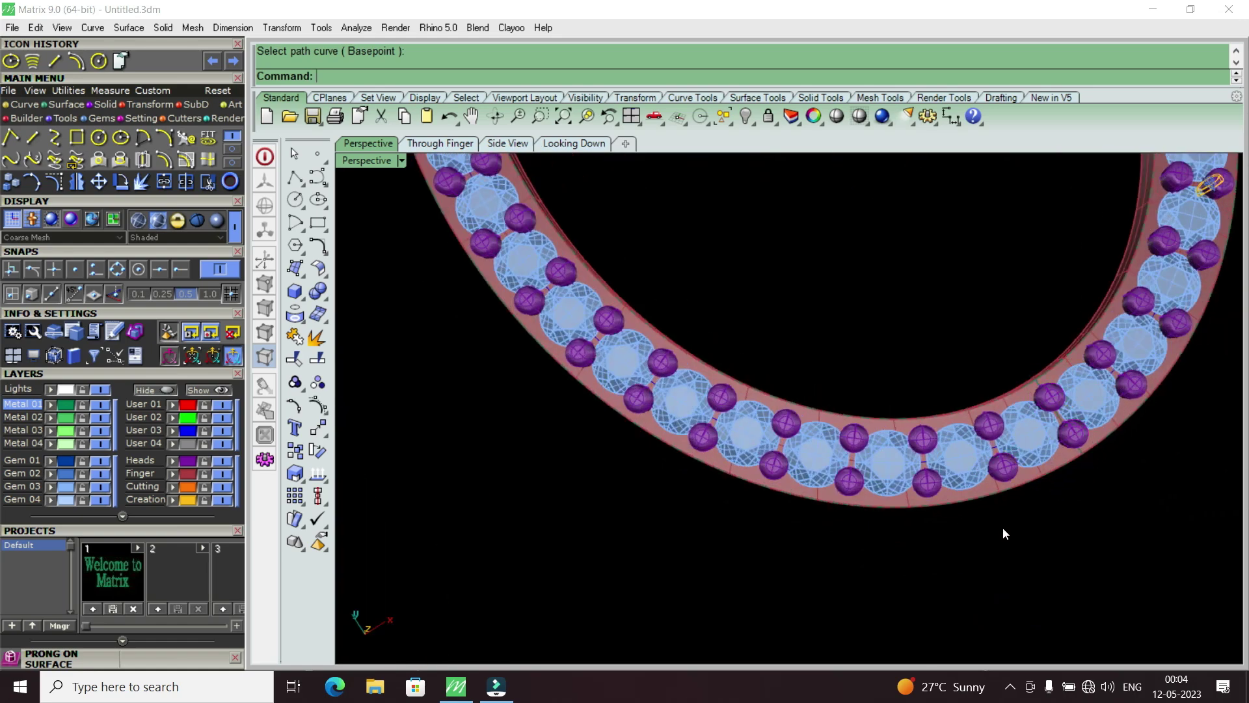
Repeat ArrayCrv and switch the Perspective viewport to Machine display mode.
{"action": "right_click", "coordinate": [952, 526]}
{"action": "scroll", "coordinate": [850, 499], "scroll_direction": "down", "scroll_amount": 1}
{"action": "scroll", "coordinate": [884, 529], "scroll_direction": "down", "scroll_amount": 3}
{"action": "scroll", "coordinate": [1004, 517], "scroll_direction": "down", "scroll_amount": 2}
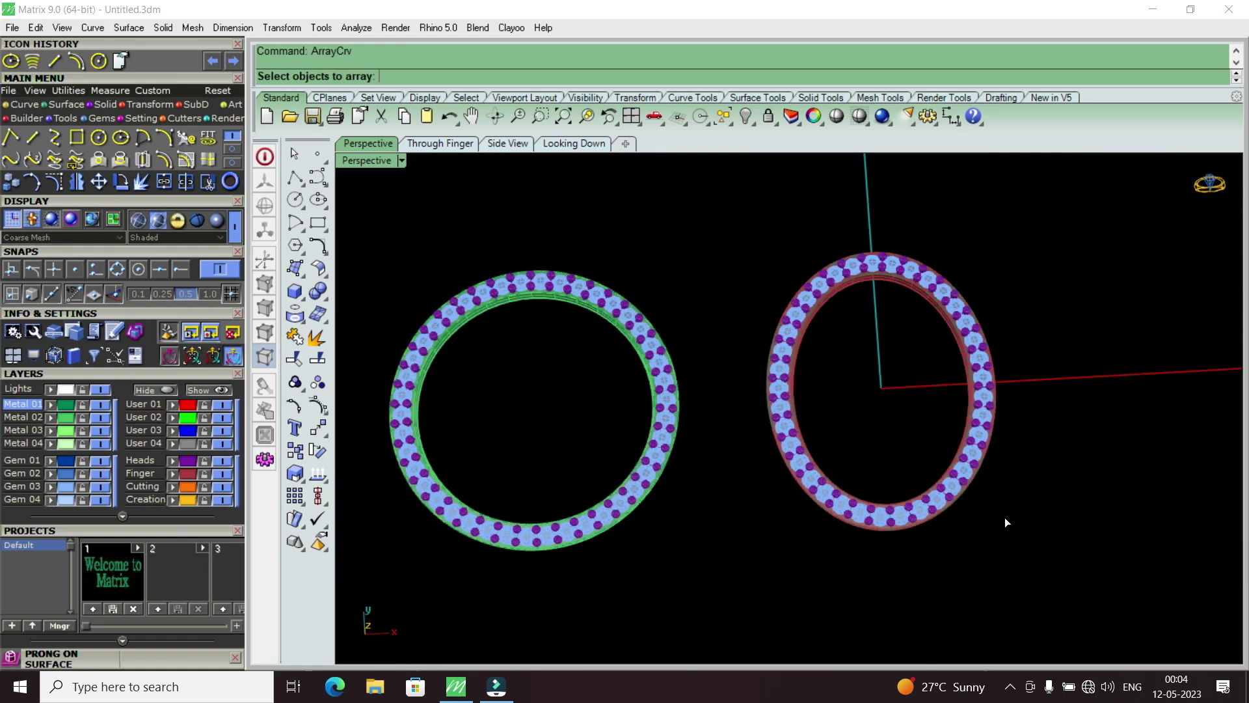
{"action": "scroll", "coordinate": [990, 468], "scroll_direction": "up", "scroll_amount": 1}
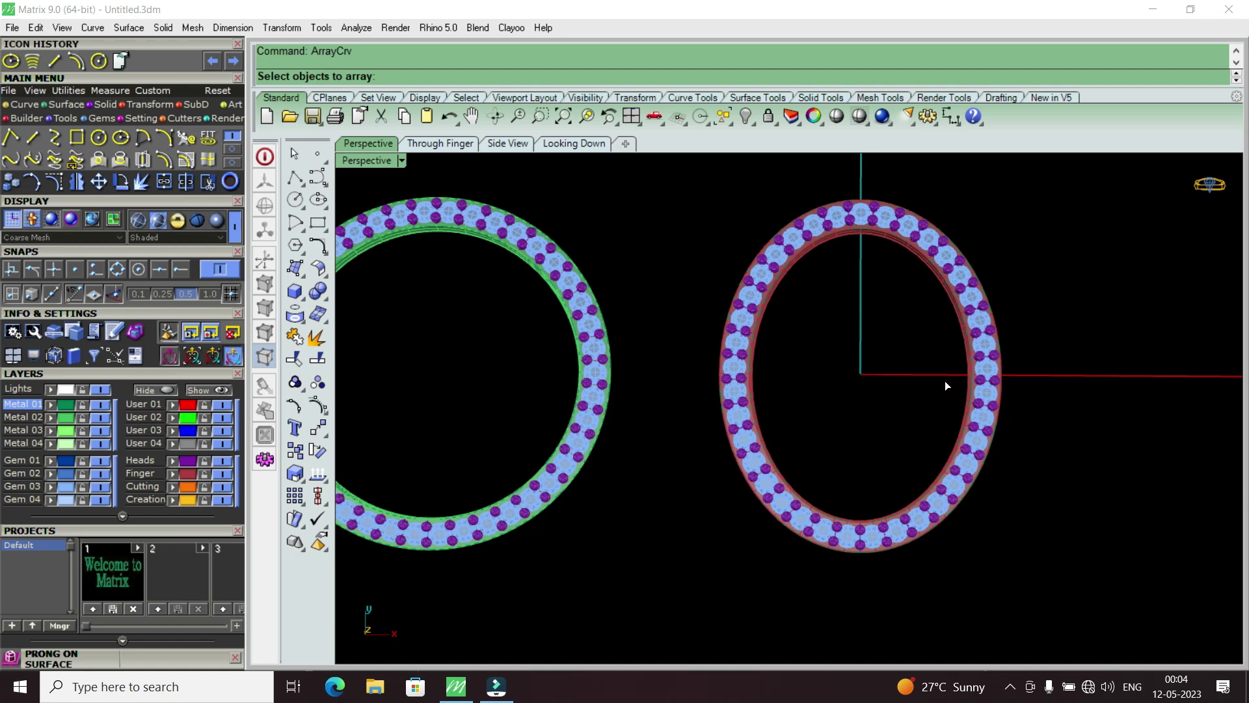
{"action": "scroll", "coordinate": [945, 383], "scroll_direction": "down", "scroll_amount": 2}
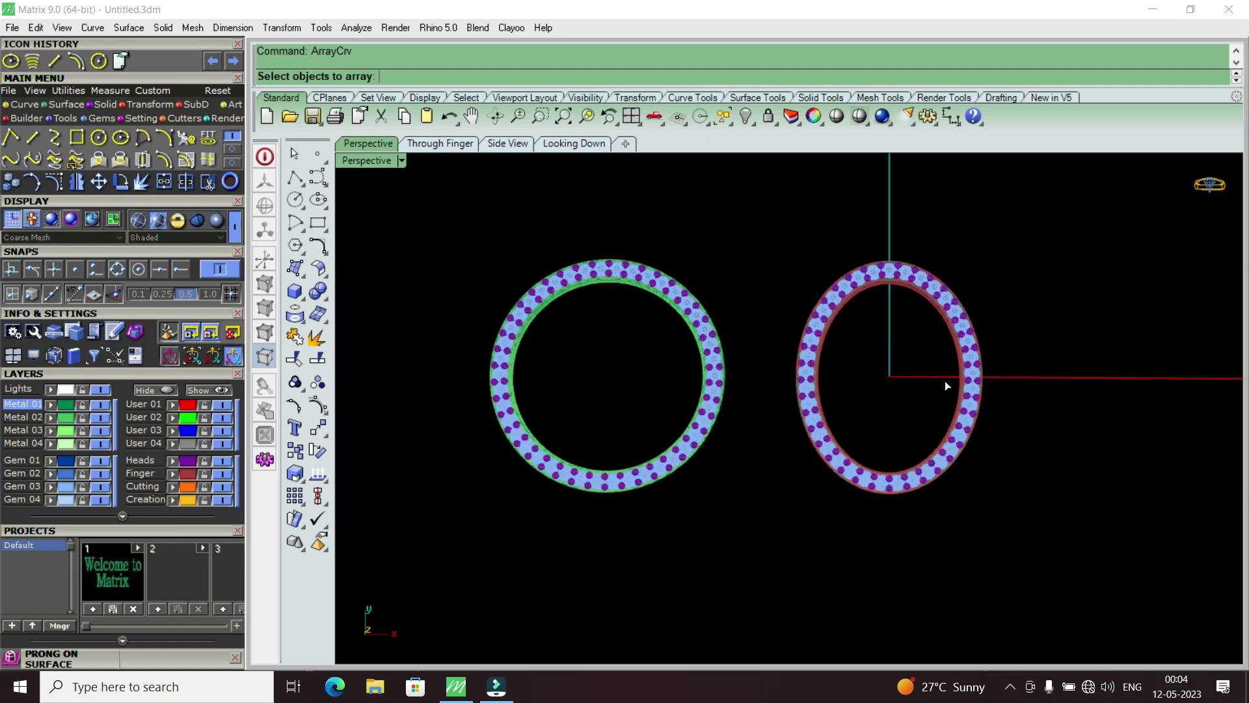
{"action": "left_click", "coordinate": [384, 162]}
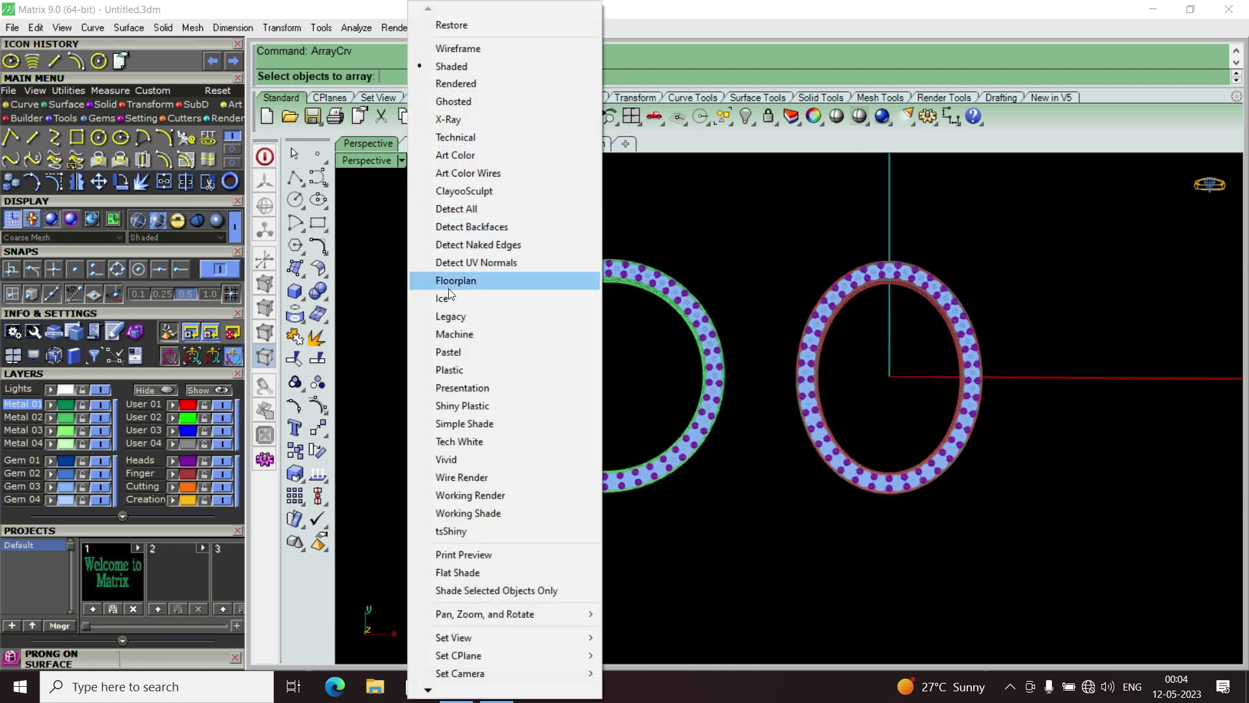
{"action": "left_click", "coordinate": [471, 334]}
{"action": "scroll", "coordinate": [746, 403], "scroll_direction": "up", "scroll_amount": 1}
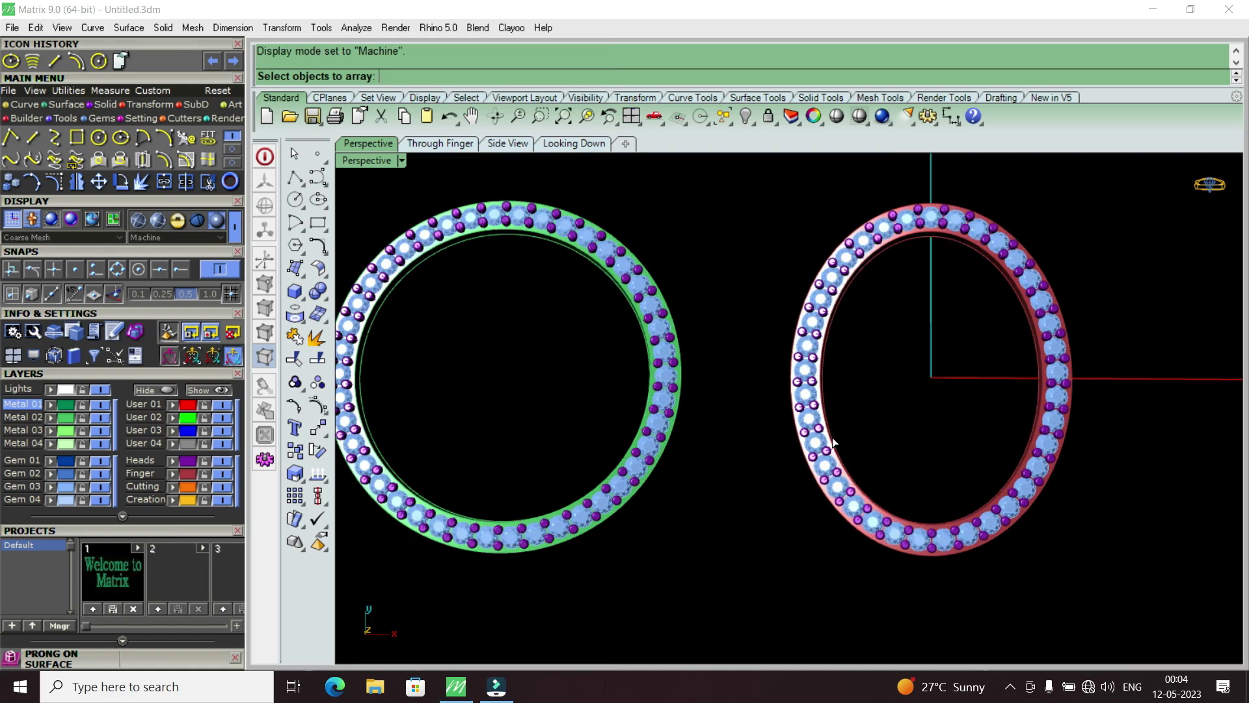
{"action": "mouse_move", "coordinate": [867, 384]}
{"action": "right_mouse_down"}
{"action": "mouse_move", "coordinate": [853, 340]}
{"action": "mouse_move", "coordinate": [859, 379]}
{"action": "right_mouse_up"}
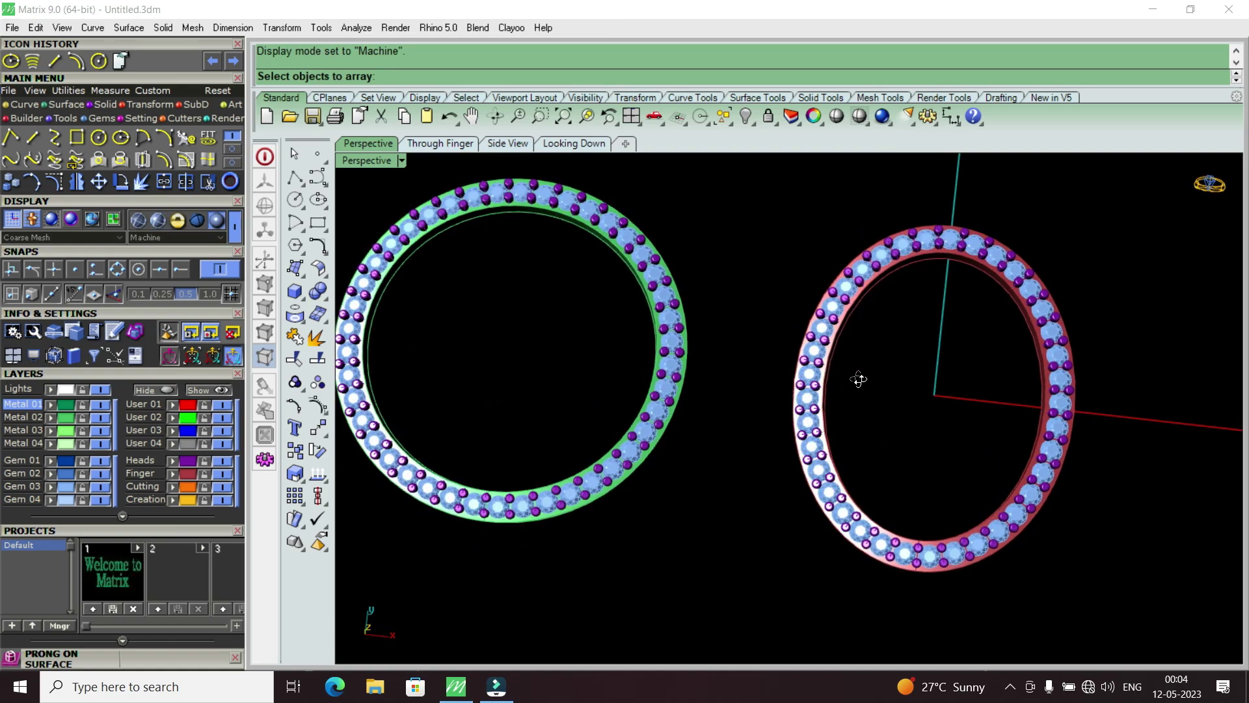
Orbit and zoom around the green and red bands, cancelling the repeated ArrayCrv with Esc.
{"action": "scroll", "coordinate": [702, 418], "scroll_direction": "down", "scroll_amount": 4}
{"action": "scroll", "coordinate": [683, 385], "scroll_direction": "up", "scroll_amount": 5}
{"action": "mouse_move", "coordinate": [683, 385]}
{"action": "right_mouse_down"}
{"action": "mouse_move", "coordinate": [691, 306]}
{"action": "mouse_move", "coordinate": [703, 382]}
{"action": "mouse_move", "coordinate": [687, 418]}
{"action": "right_mouse_up"}
{"action": "scroll", "coordinate": [864, 315], "scroll_direction": "up", "scroll_amount": 3}
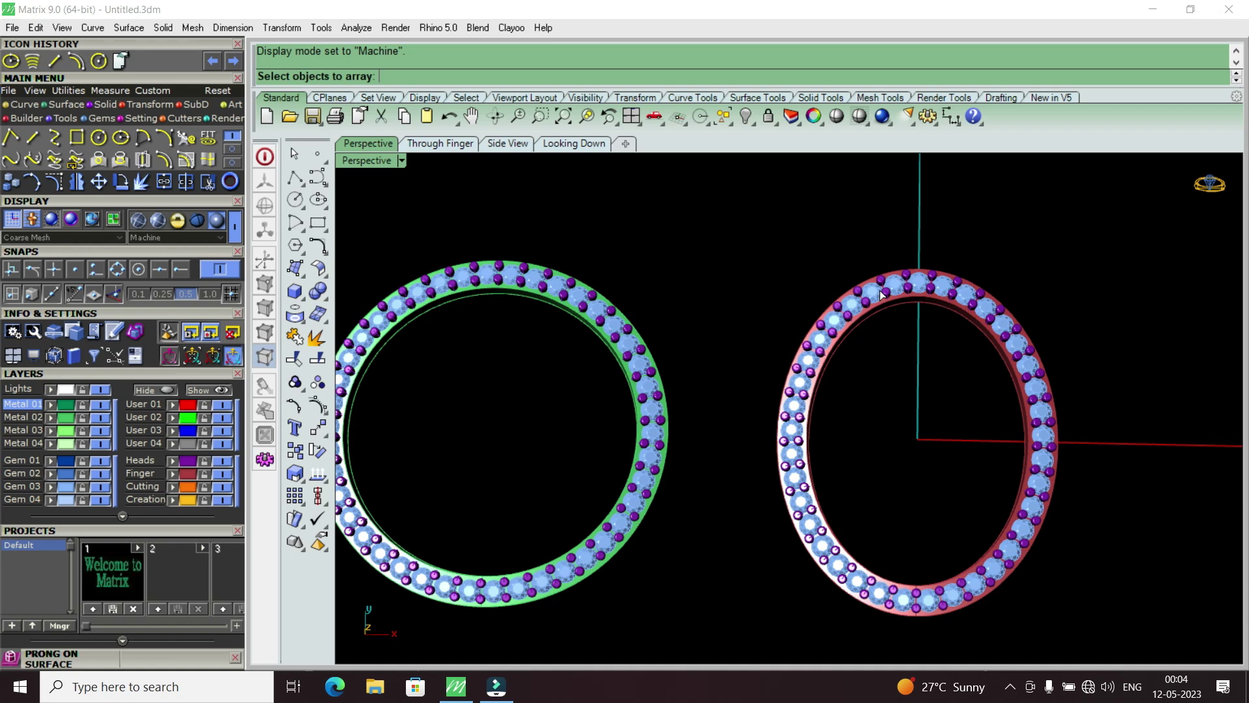
{"action": "scroll", "coordinate": [891, 330], "scroll_direction": "down", "scroll_amount": 3}
{"action": "scroll", "coordinate": [890, 423], "scroll_direction": "up", "scroll_amount": 3}
{"action": "scroll", "coordinate": [895, 420], "scroll_direction": "up", "scroll_amount": 2}
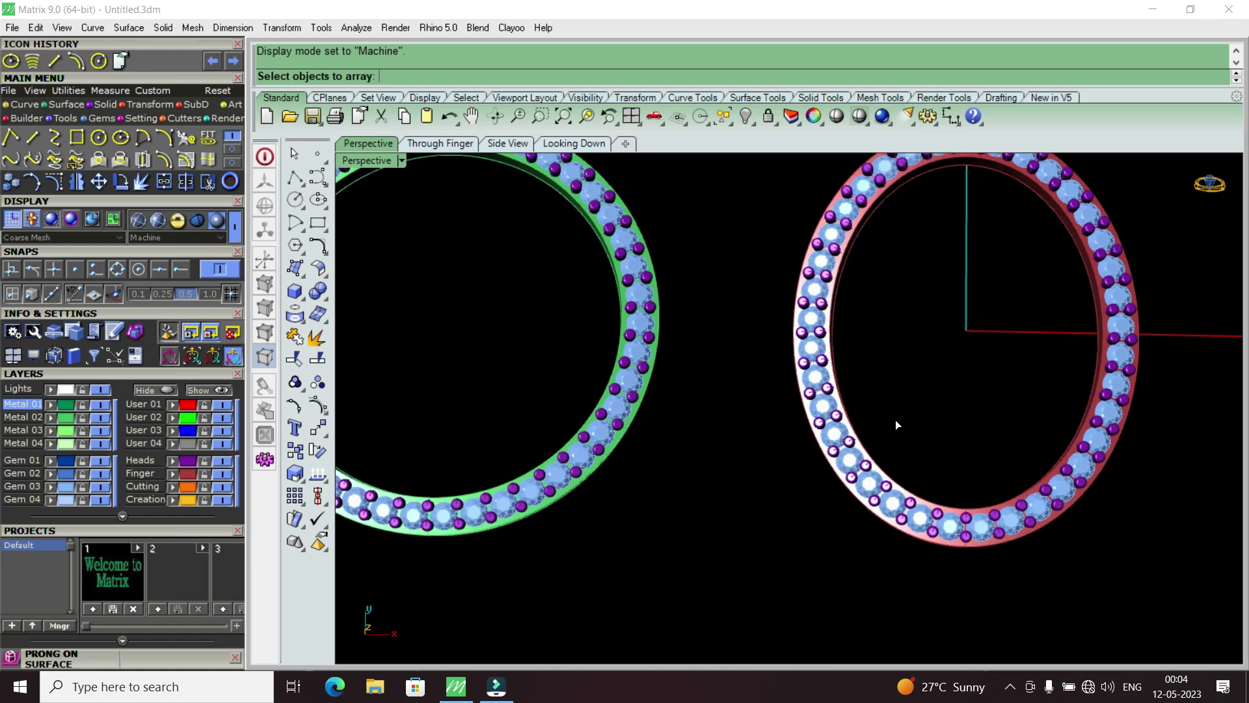
{"action": "scroll", "coordinate": [896, 401], "scroll_direction": "down", "scroll_amount": 3}
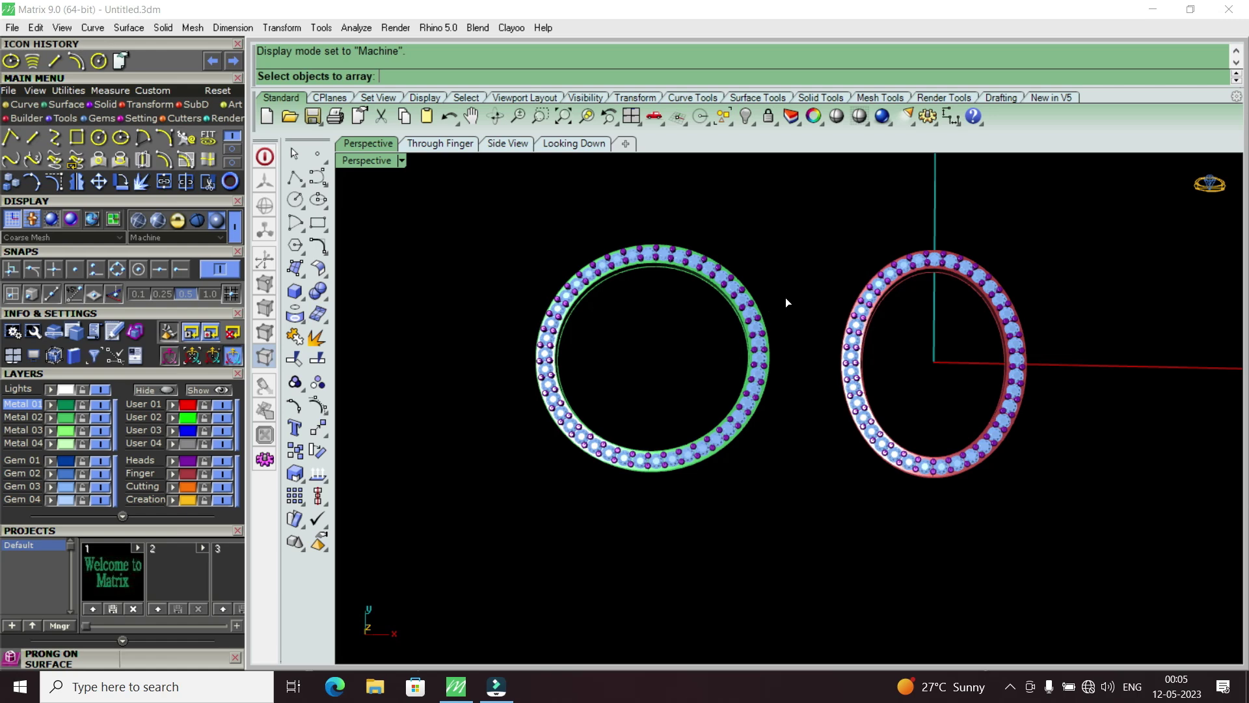
{"action": "scroll", "coordinate": [908, 473], "scroll_direction": "up", "scroll_amount": 3}
{"action": "scroll", "coordinate": [891, 487], "scroll_direction": "up", "scroll_amount": 3}
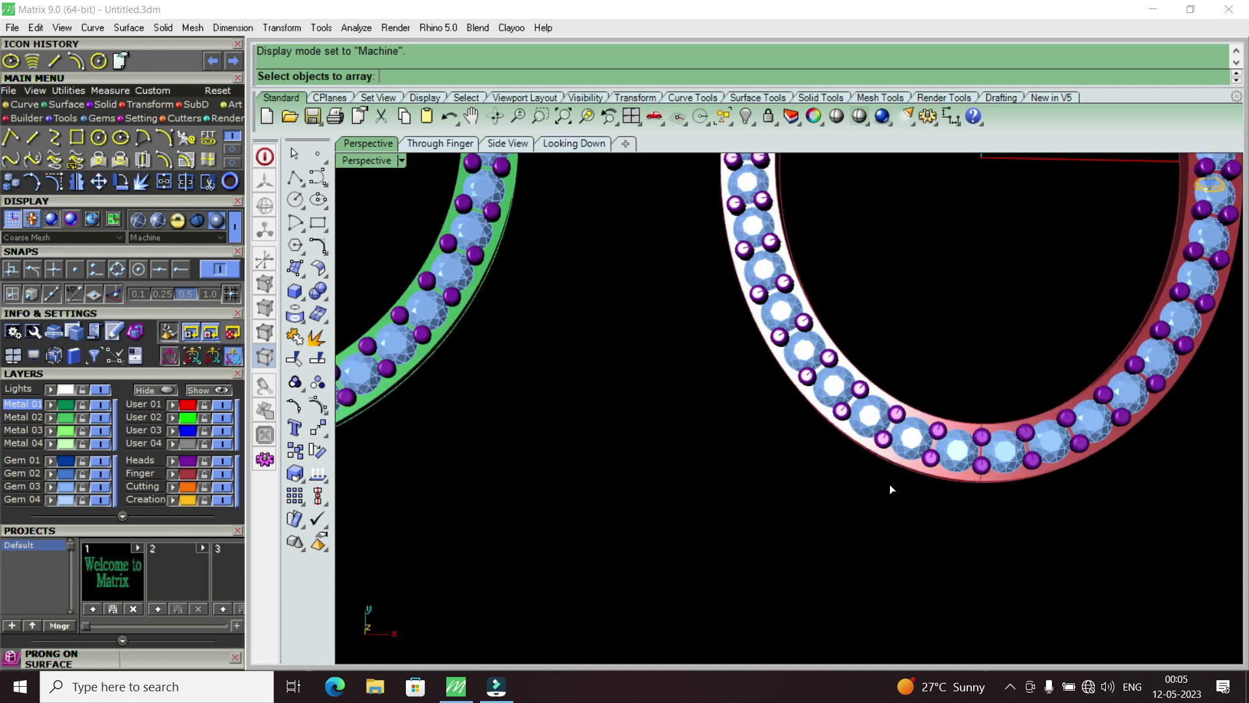
{"action": "key", "text": "Escape"}
{"action": "scroll", "coordinate": [820, 436], "scroll_direction": "down", "scroll_amount": 5}
{"action": "scroll", "coordinate": [942, 495], "scroll_direction": "up", "scroll_amount": 3}
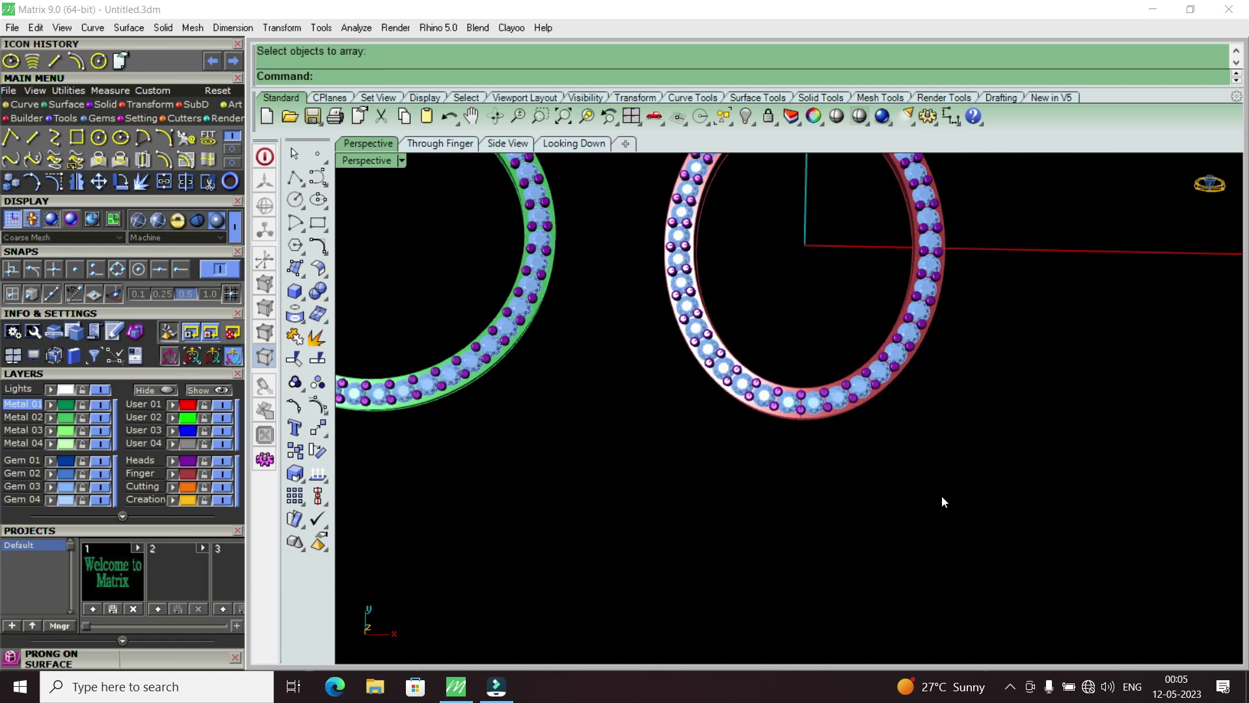
{"action": "scroll", "coordinate": [895, 389], "scroll_direction": "up", "scroll_amount": 1}
{"action": "scroll", "coordinate": [896, 392], "scroll_direction": "up", "scroll_amount": 2}
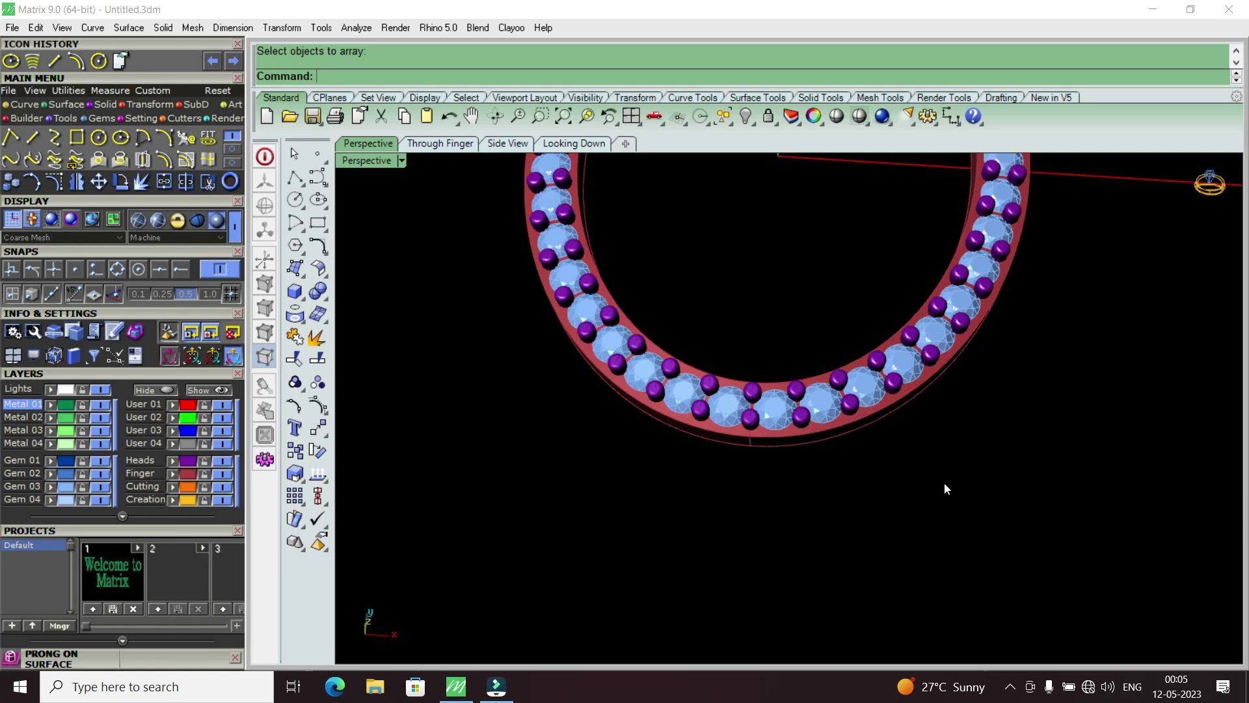
{"action": "scroll", "coordinate": [945, 489], "scroll_direction": "down", "scroll_amount": 5}
{"action": "key", "text": "Return"}
{"action": "right_click_drag", "start_coordinate": [892, 529], "coordinate": [958, 340]}
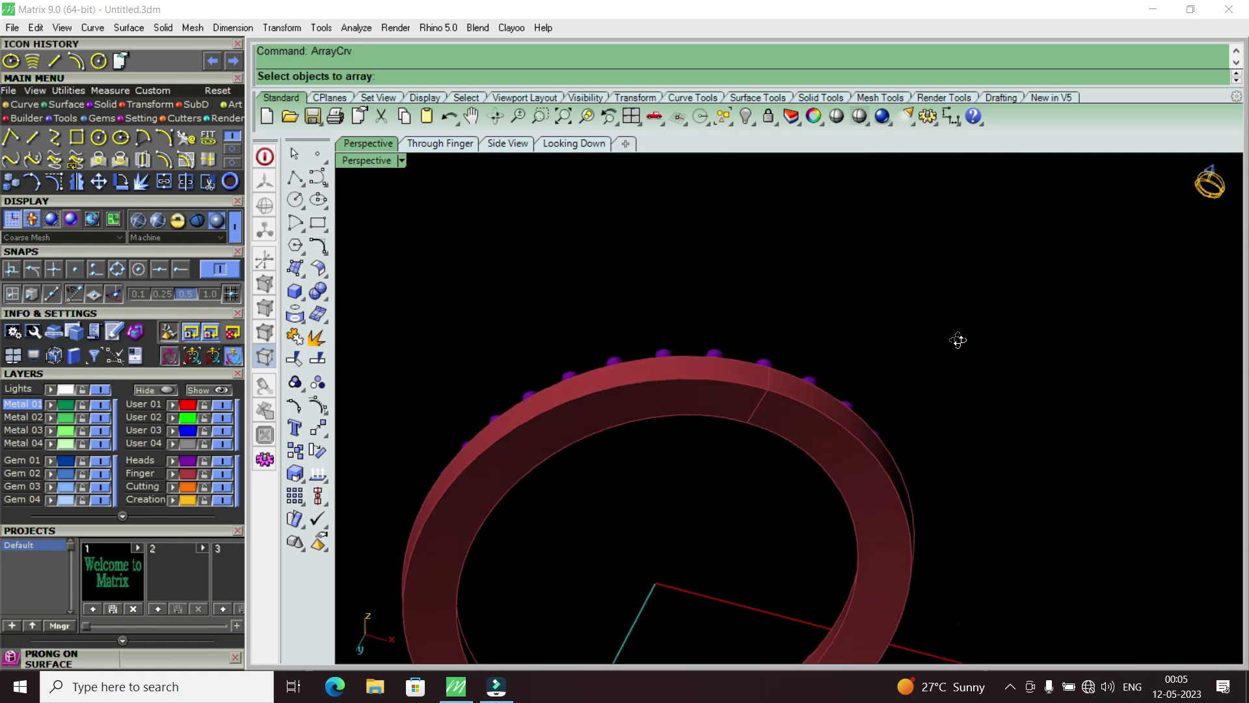
{"action": "scroll", "coordinate": [958, 340], "scroll_direction": "down", "scroll_amount": 3}
{"action": "scroll", "coordinate": [944, 357], "scroll_direction": "up", "scroll_amount": 3}
{"action": "scroll", "coordinate": [691, 420], "scroll_direction": "down", "scroll_amount": 3}
{"action": "scroll", "coordinate": [691, 420], "scroll_direction": "up", "scroll_amount": 3}
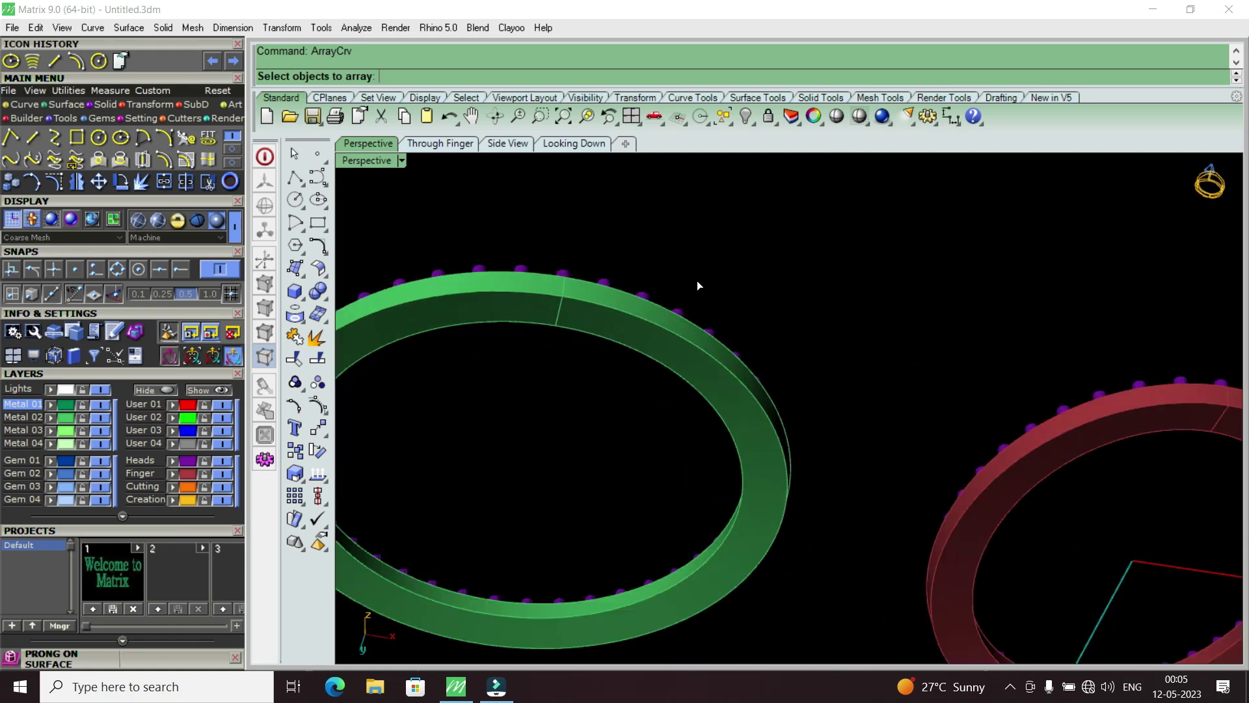
{"action": "right_click_drag", "start_coordinate": [702, 418], "coordinate": [680, 616]}
{"action": "right_click_drag", "start_coordinate": [808, 474], "coordinate": [791, 557]}
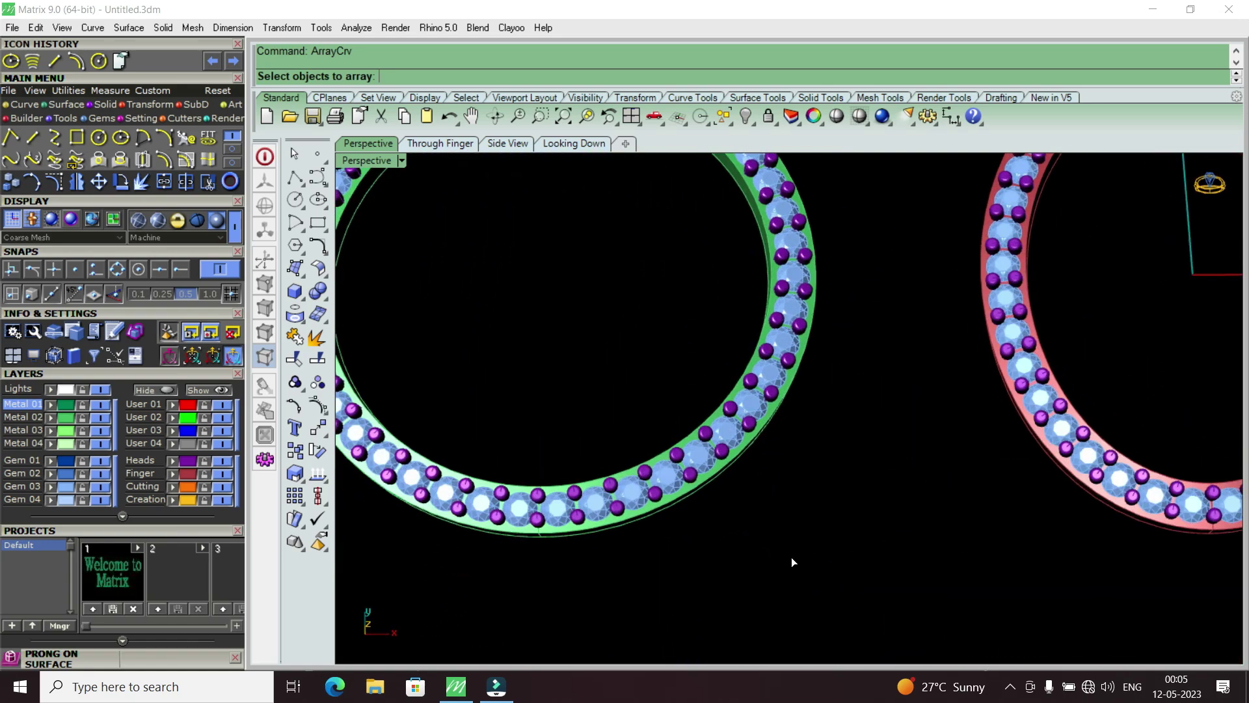
{"action": "scroll", "coordinate": [711, 528], "scroll_direction": "down", "scroll_amount": 3}
{"action": "scroll", "coordinate": [708, 530], "scroll_direction": "up", "scroll_amount": 3}
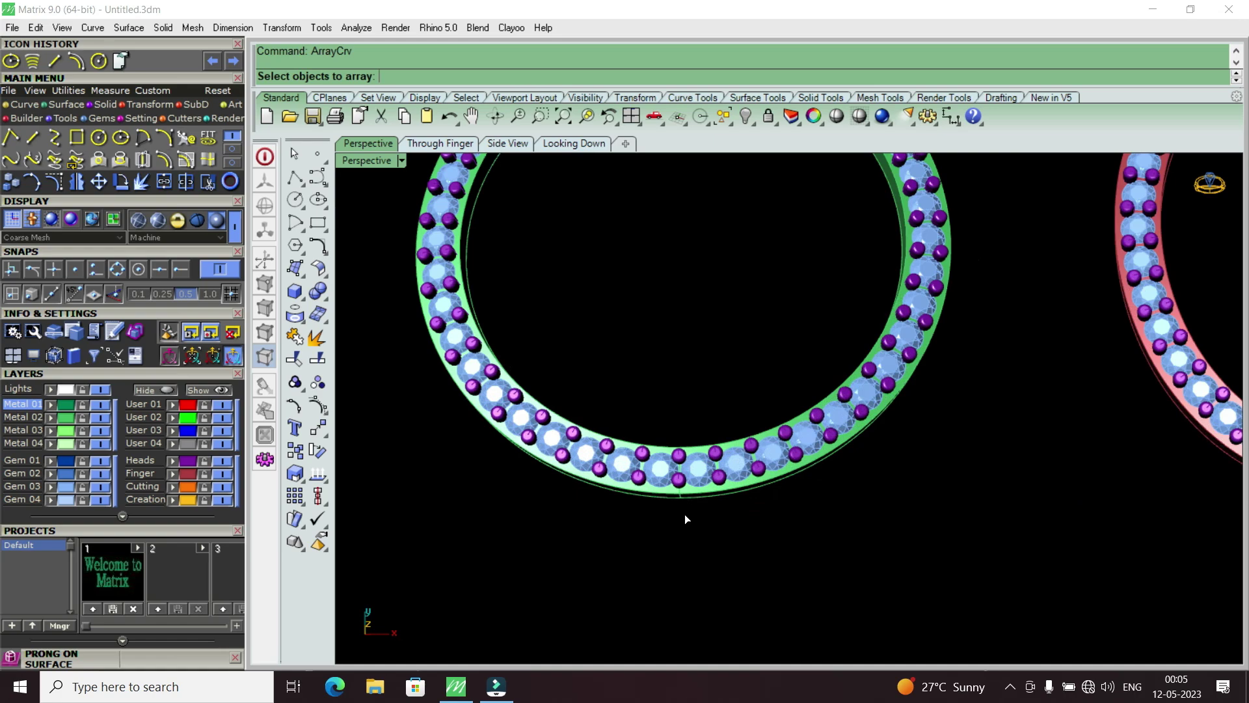
{"action": "scroll", "coordinate": [650, 513], "scroll_direction": "up", "scroll_amount": 3}
{"action": "scroll", "coordinate": [642, 475], "scroll_direction": "up", "scroll_amount": 3}
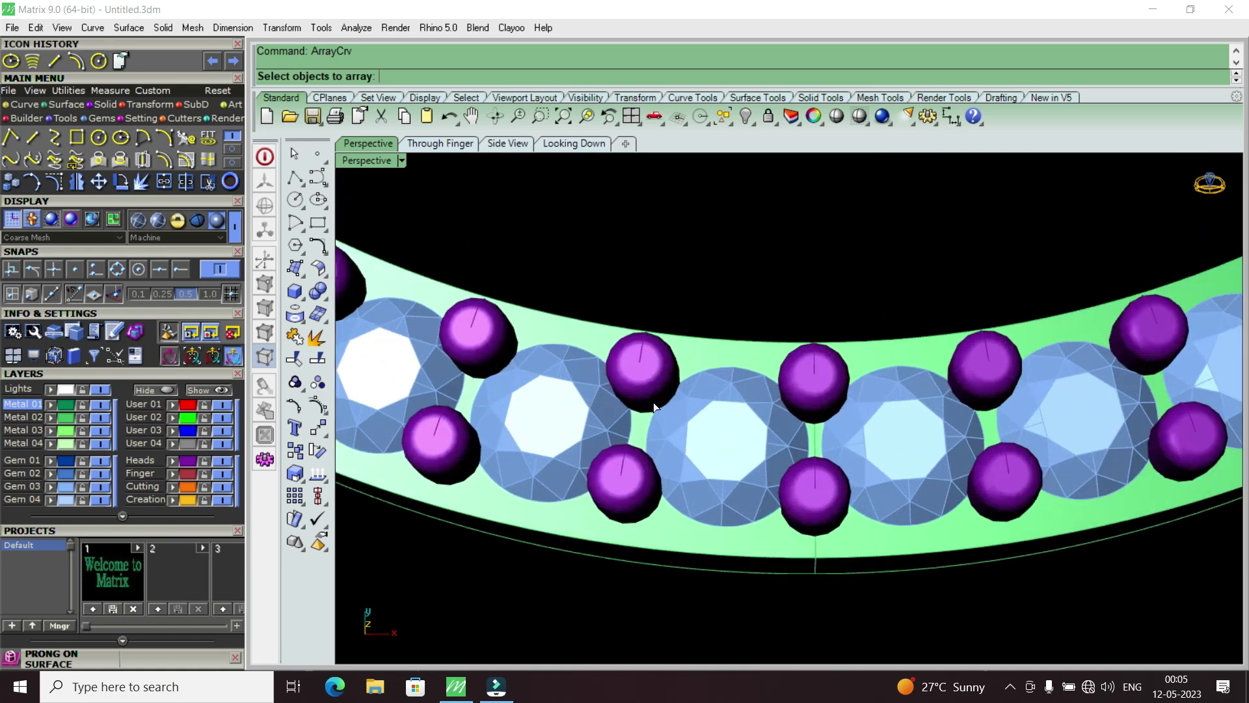
{"action": "scroll", "coordinate": [663, 405], "scroll_direction": "down", "scroll_amount": 2}
{"action": "scroll", "coordinate": [756, 481], "scroll_direction": "down", "scroll_amount": 3}
{"action": "scroll", "coordinate": [772, 493], "scroll_direction": "up", "scroll_amount": 4}
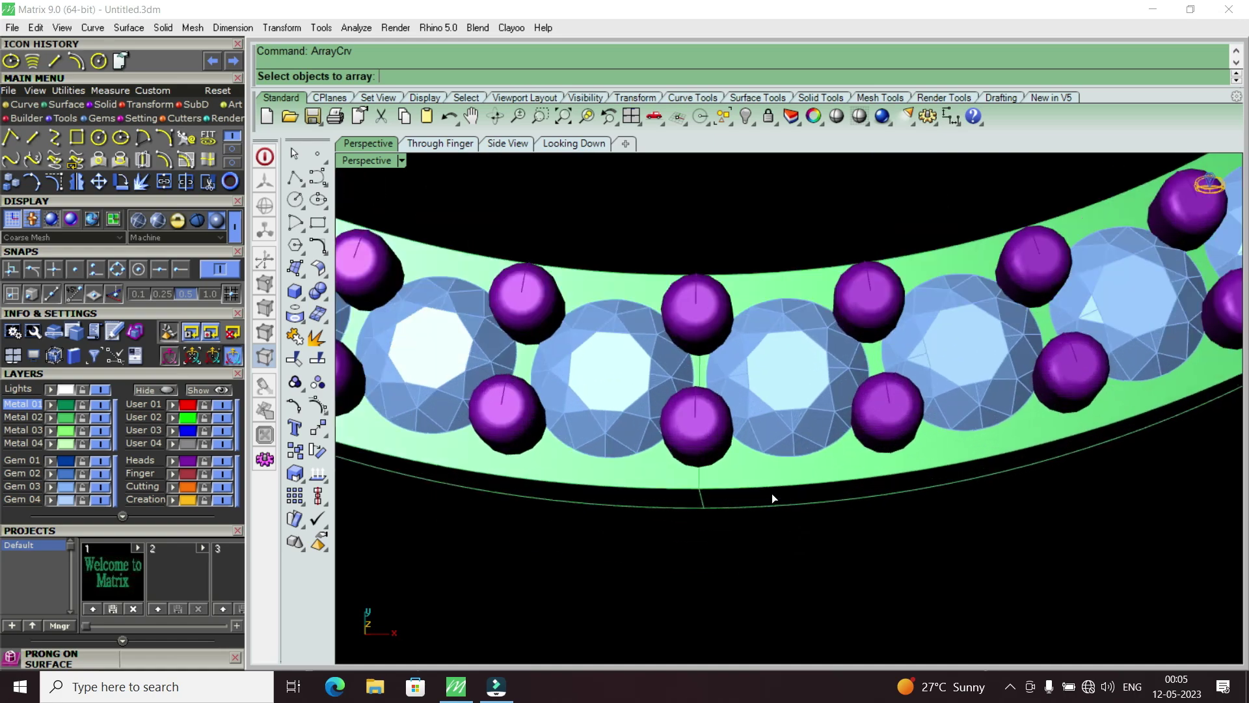
{"action": "scroll", "coordinate": [765, 489], "scroll_direction": "up", "scroll_amount": 2}
{"action": "scroll", "coordinate": [704, 509], "scroll_direction": "down", "scroll_amount": 2}
{"action": "scroll", "coordinate": [707, 514], "scroll_direction": "down", "scroll_amount": 3}
{"action": "scroll", "coordinate": [774, 412], "scroll_direction": "down", "scroll_amount": 1}
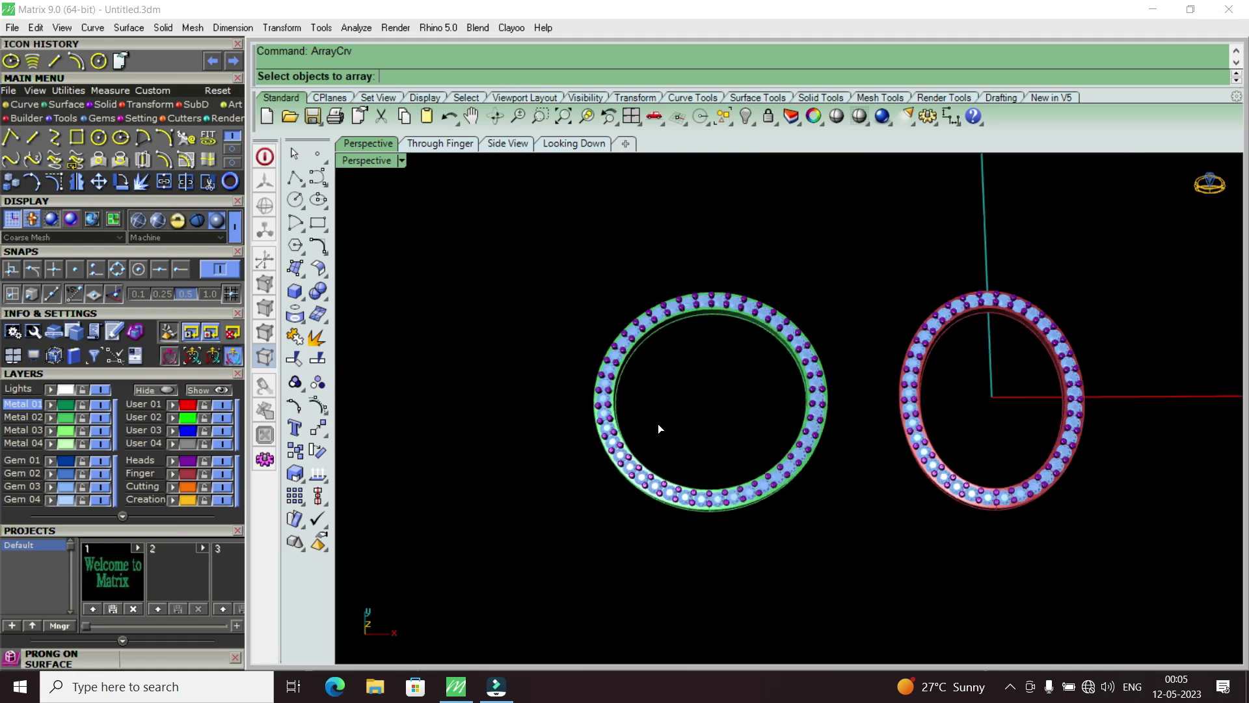
{"action": "scroll", "coordinate": [671, 333], "scroll_direction": "up", "scroll_amount": 2}
{"action": "scroll", "coordinate": [645, 319], "scroll_direction": "up", "scroll_amount": 3}
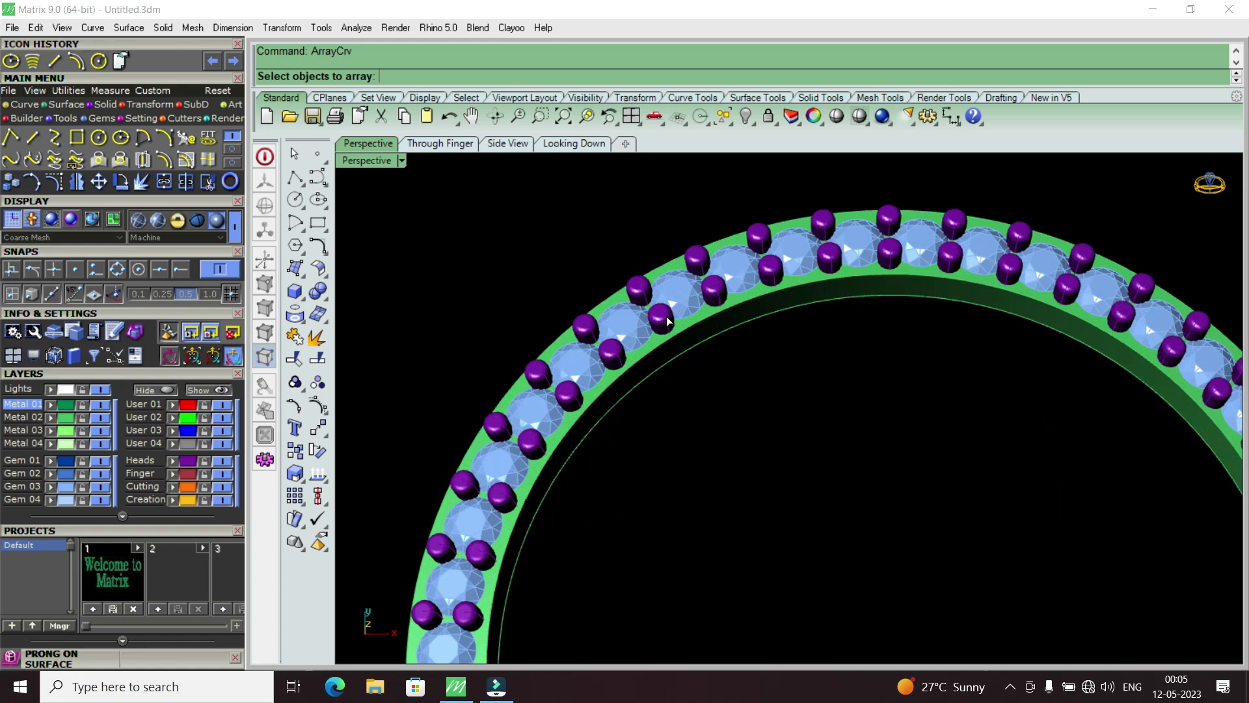
{"action": "scroll", "coordinate": [681, 309], "scroll_direction": "down", "scroll_amount": 1}
{"action": "scroll", "coordinate": [685, 330], "scroll_direction": "down", "scroll_amount": 2}
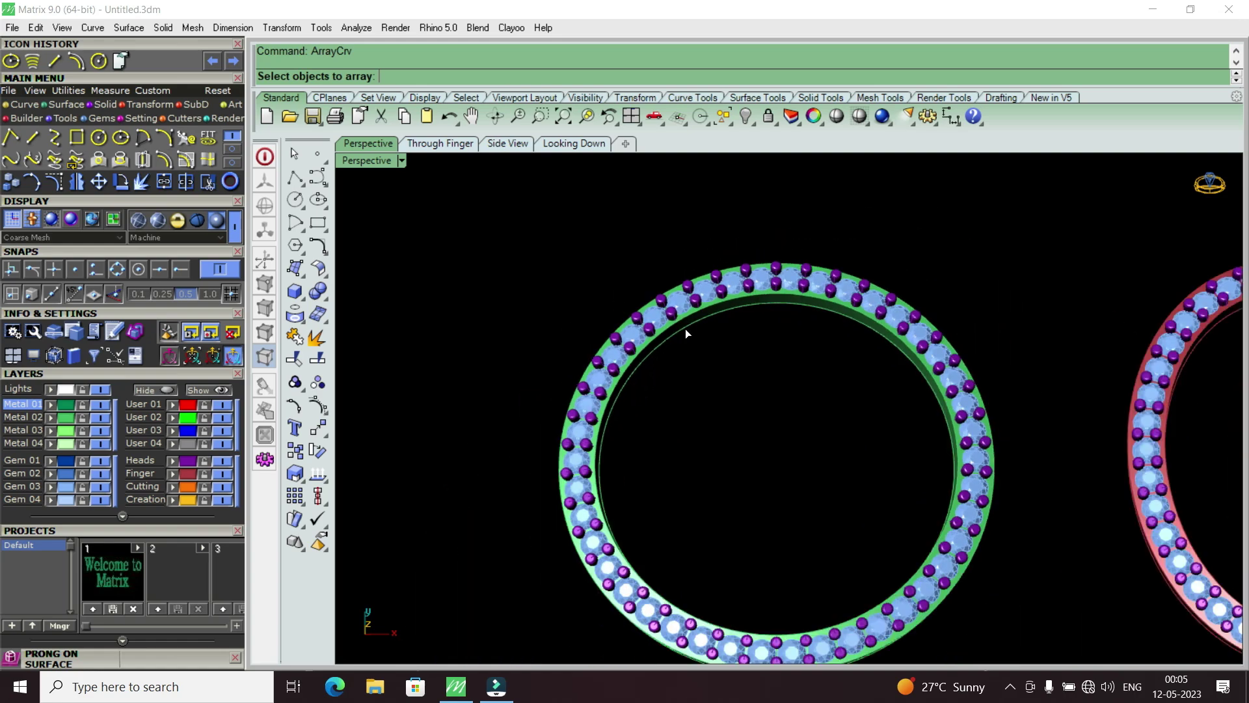
{"action": "scroll", "coordinate": [637, 367], "scroll_direction": "up", "scroll_amount": 3}
{"action": "scroll", "coordinate": [707, 411], "scroll_direction": "down", "scroll_amount": 2}
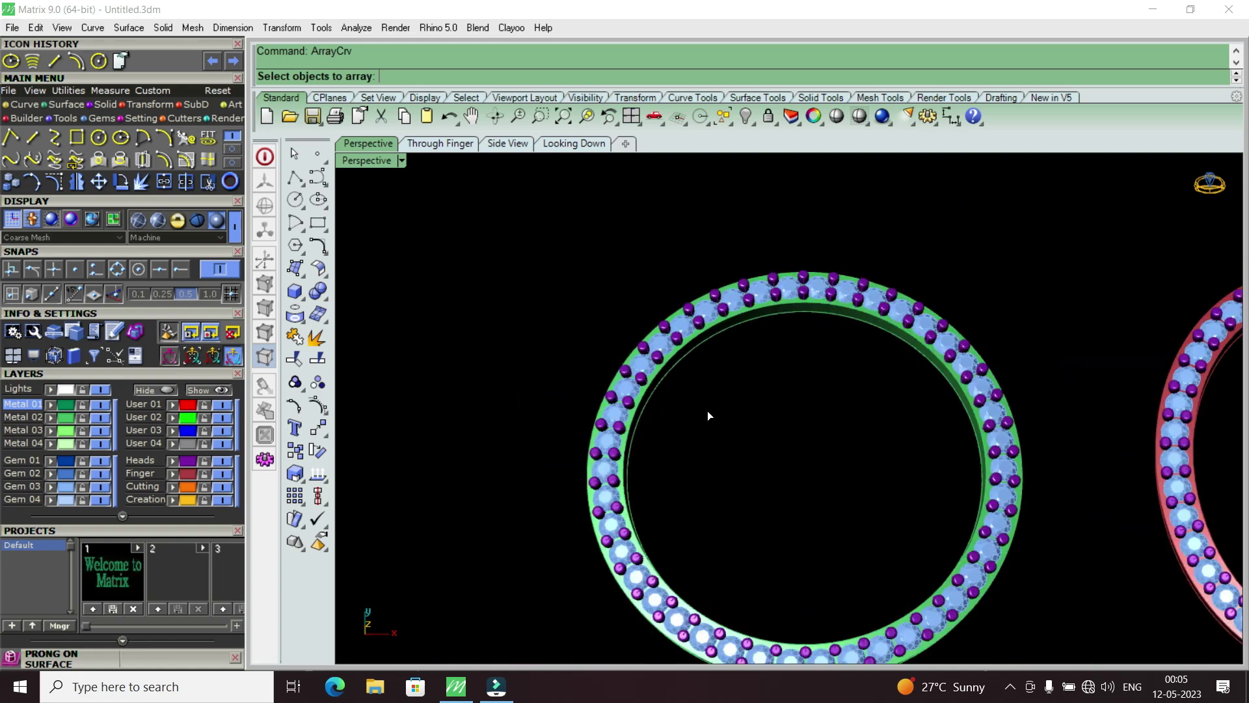
{"action": "scroll", "coordinate": [780, 420], "scroll_direction": "down", "scroll_amount": 2}
{"action": "scroll", "coordinate": [875, 431], "scroll_direction": "up", "scroll_amount": 2}
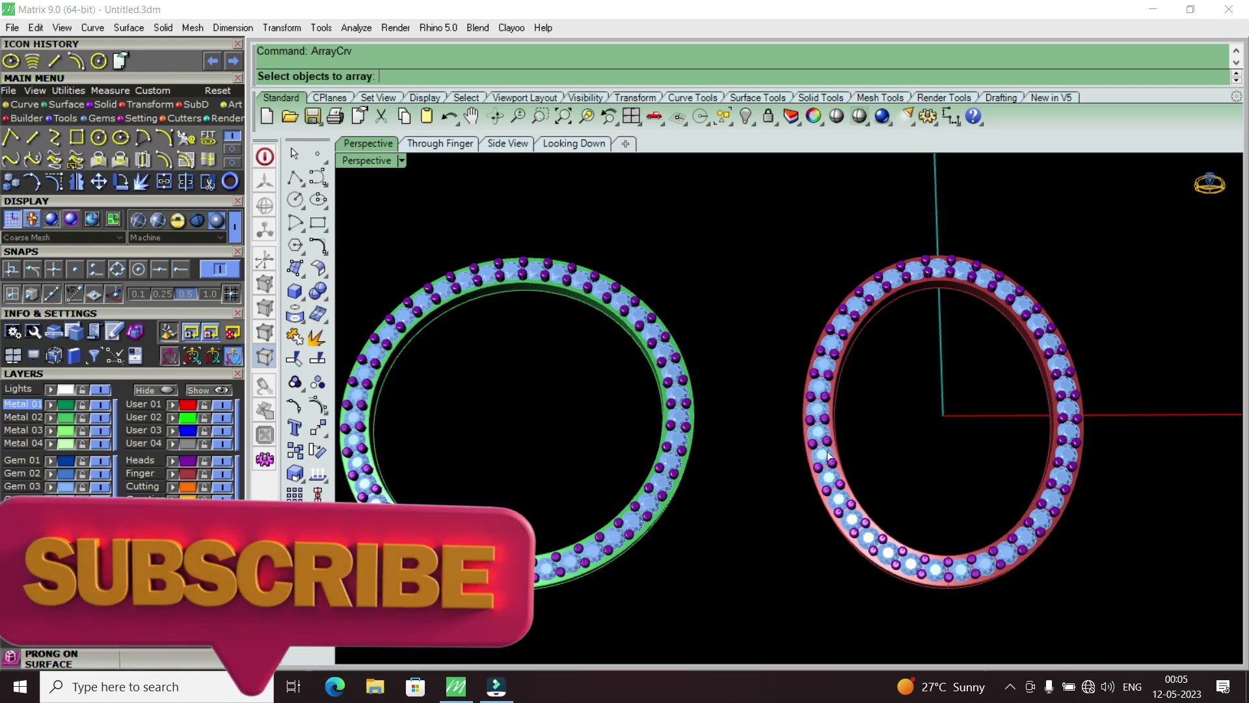
{"action": "scroll", "coordinate": [912, 340], "scroll_direction": "down", "scroll_amount": 2}
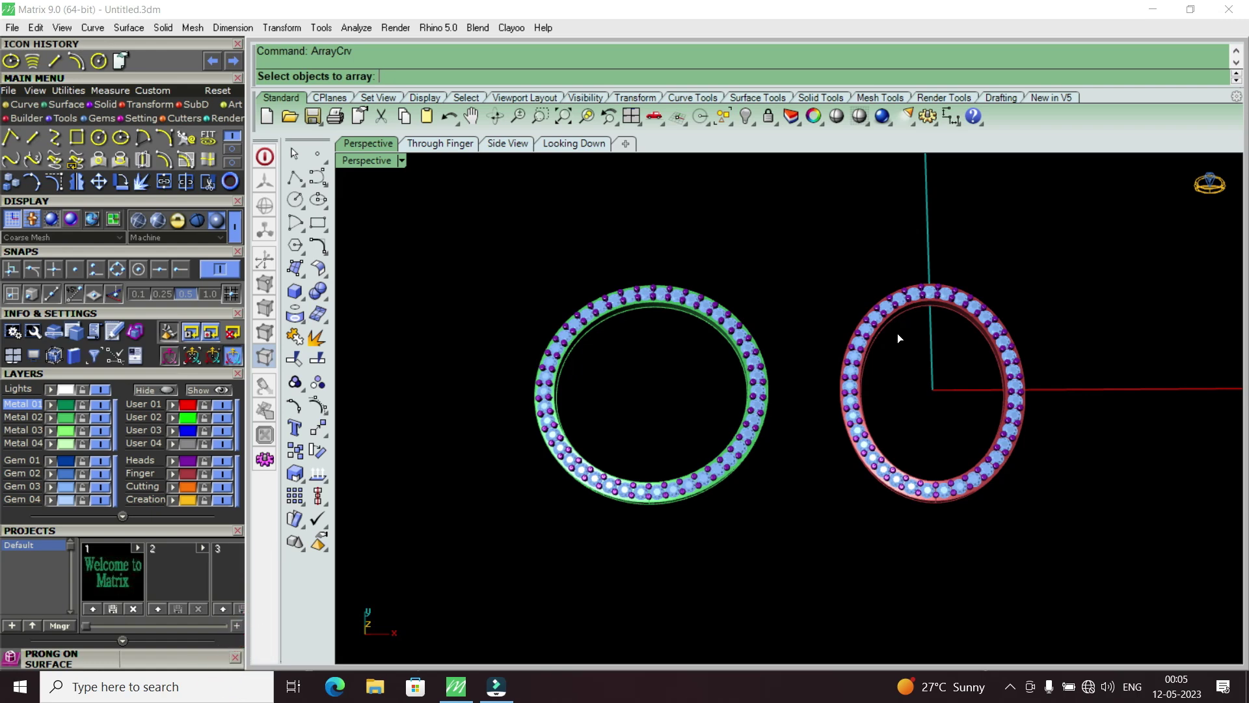
{"action": "mouse_move", "coordinate": [923, 328]}
{"action": "right_mouse_down"}
{"action": "mouse_move", "coordinate": [919, 388]}
{"action": "mouse_move", "coordinate": [778, 389]}
{"action": "right_mouse_up"}
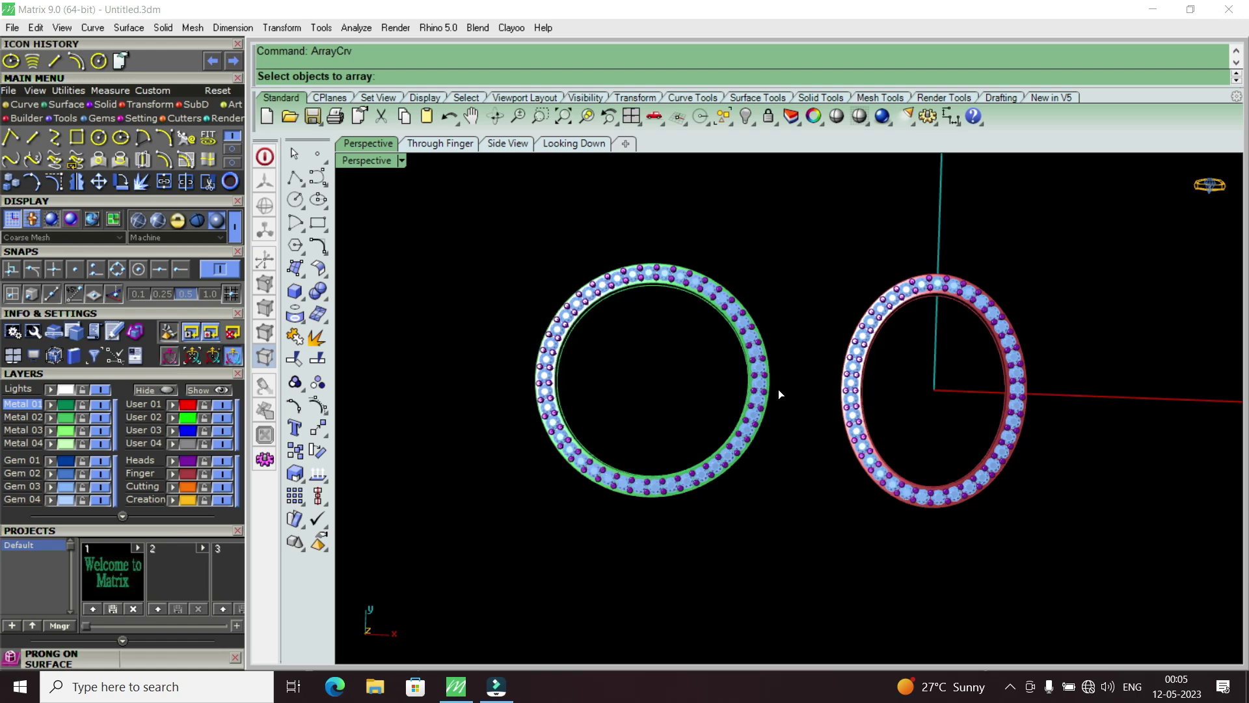
{"action": "right_click_drag", "start_coordinate": [778, 389], "coordinate": [806, 470]}
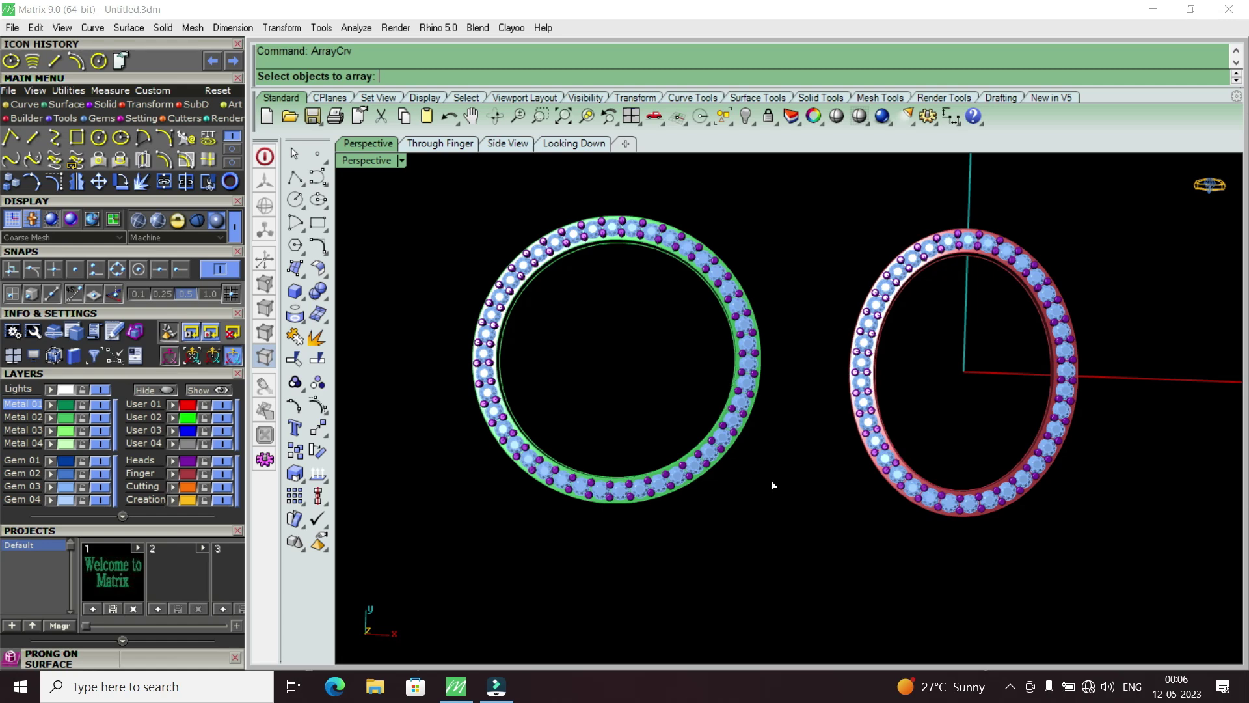
{"action": "scroll", "coordinate": [891, 377], "scroll_direction": "up", "scroll_amount": 3}
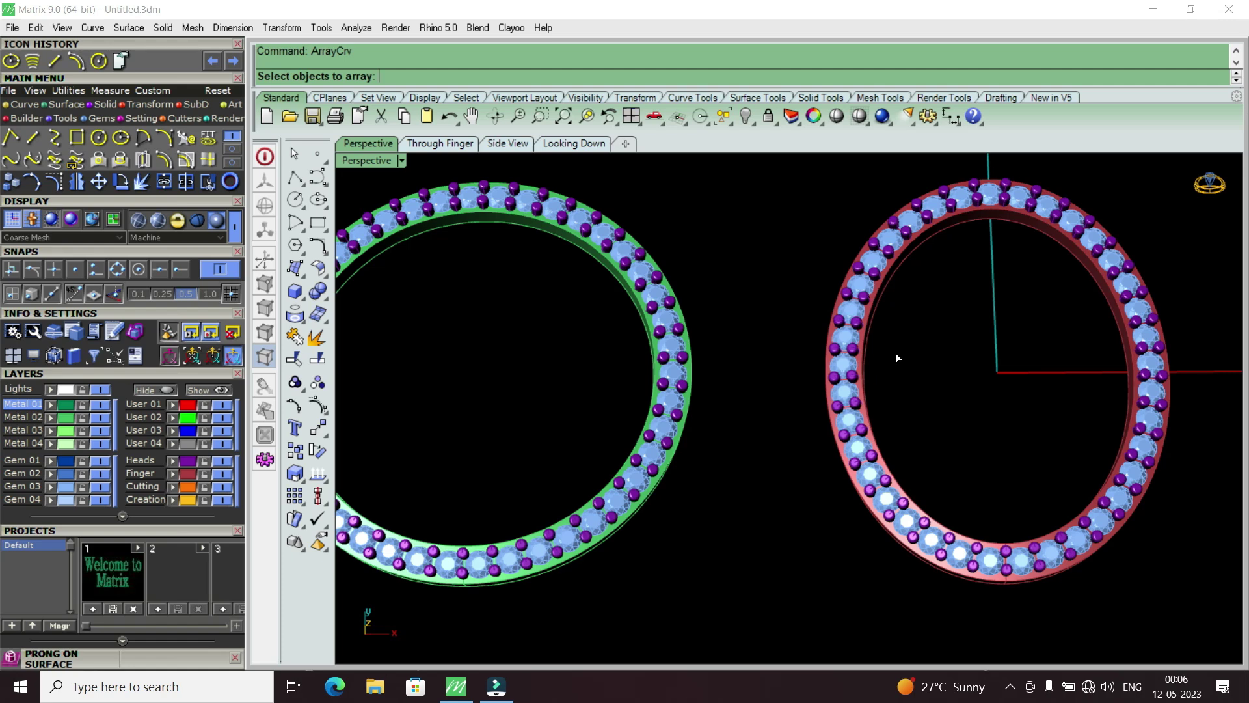
{"action": "scroll", "coordinate": [955, 323], "scroll_direction": "down", "scroll_amount": 3}
{"action": "scroll", "coordinate": [959, 319], "scroll_direction": "up", "scroll_amount": 1}
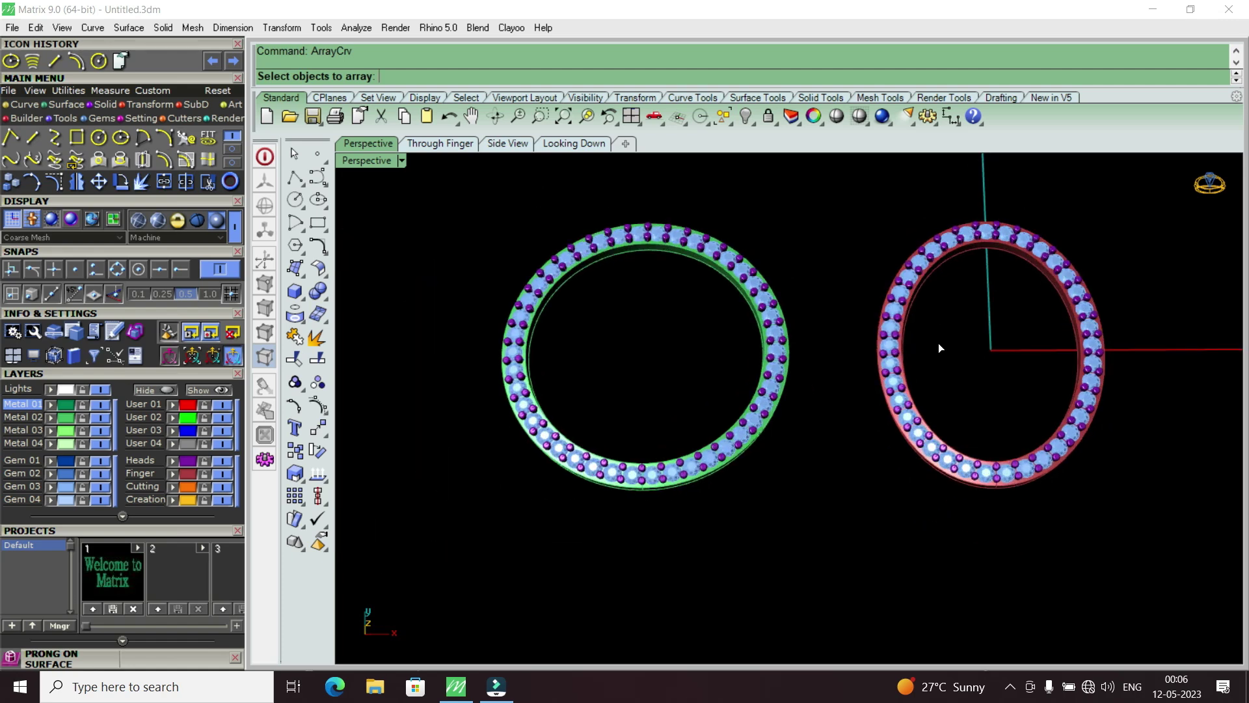
{"action": "scroll", "coordinate": [959, 328], "scroll_direction": "up", "scroll_amount": 2}
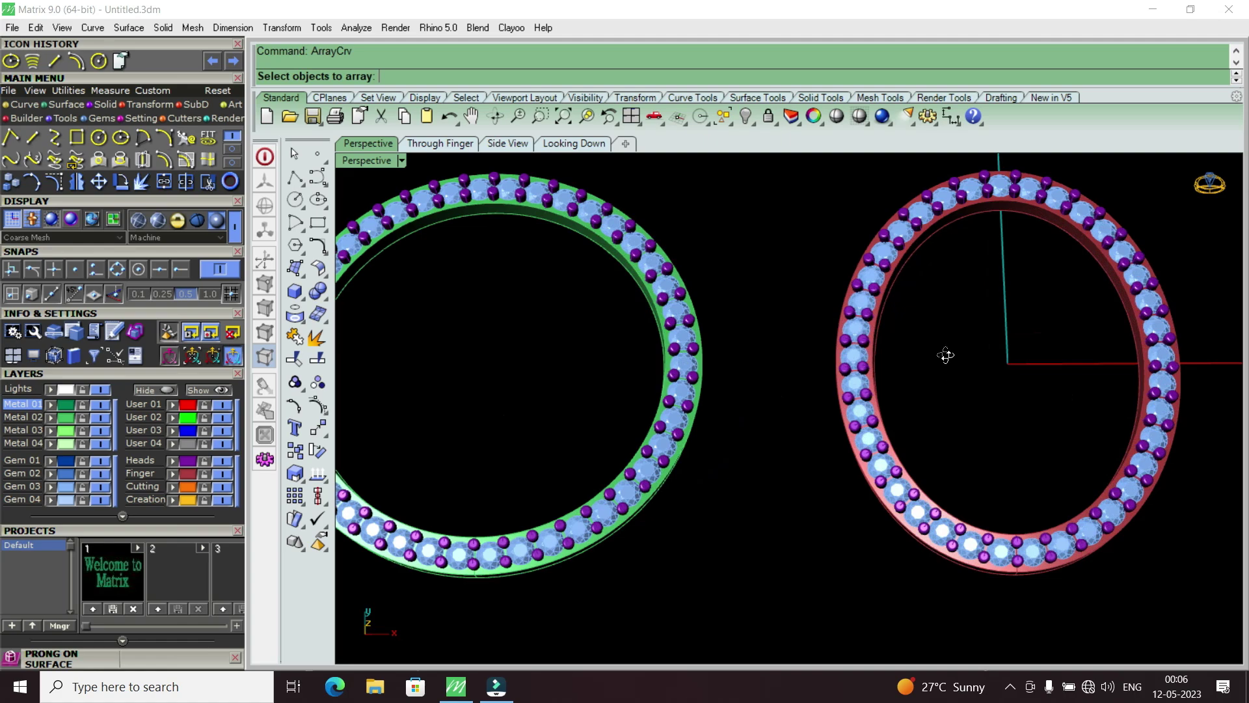
{"action": "scroll", "coordinate": [936, 361], "scroll_direction": "down", "scroll_amount": 2}
{"action": "scroll", "coordinate": [970, 409], "scroll_direction": "down", "scroll_amount": 3}
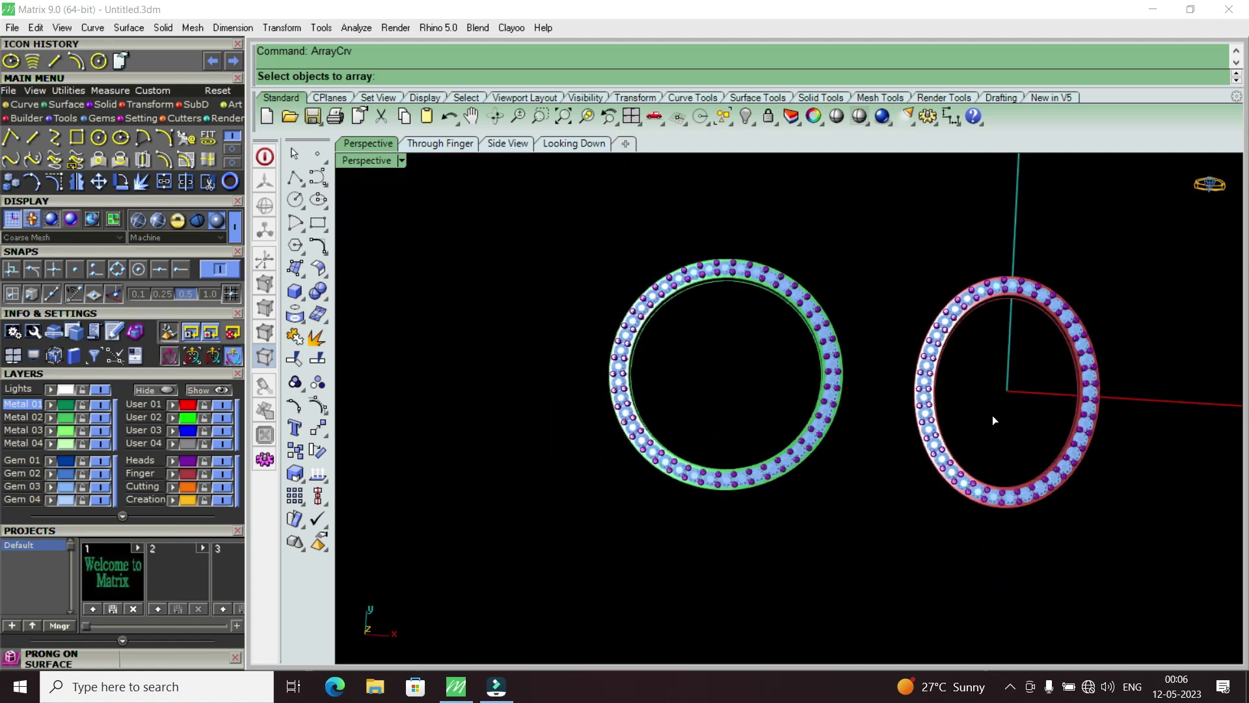
{"action": "scroll", "coordinate": [1021, 339], "scroll_direction": "up", "scroll_amount": 2}
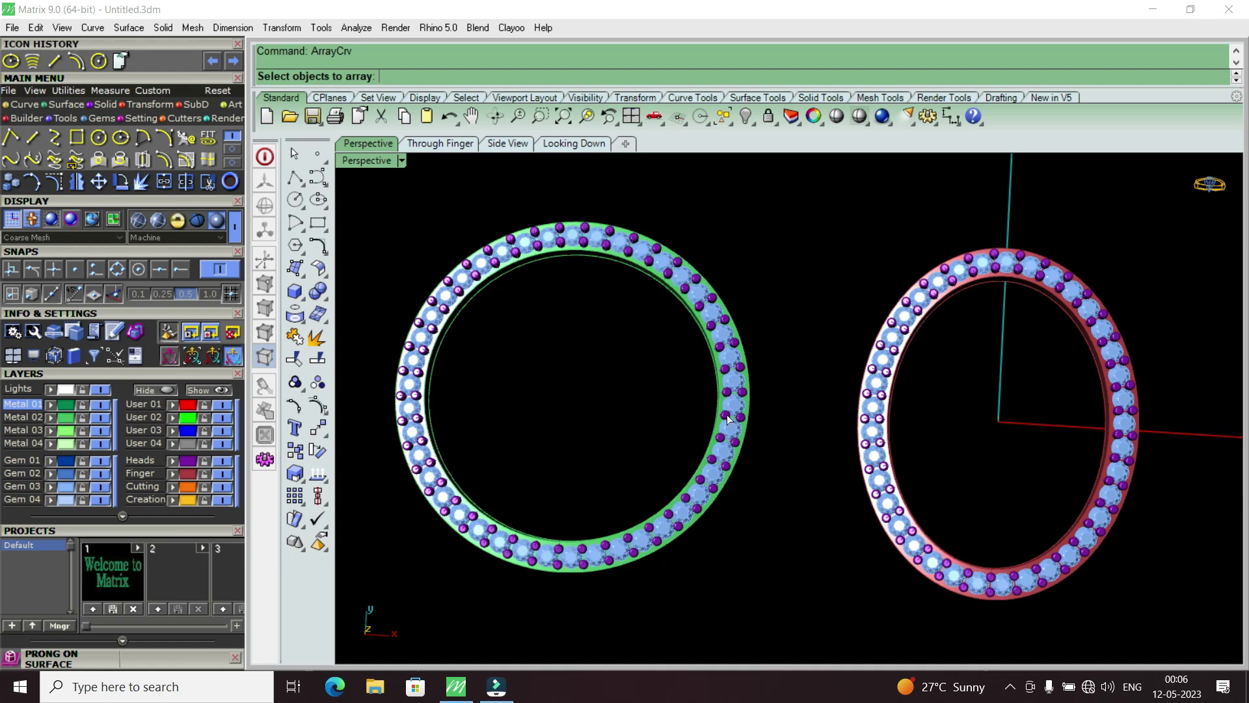
{"action": "scroll", "coordinate": [823, 435], "scroll_direction": "down", "scroll_amount": 3}
{"action": "scroll", "coordinate": [826, 482], "scroll_direction": "up", "scroll_amount": 3}
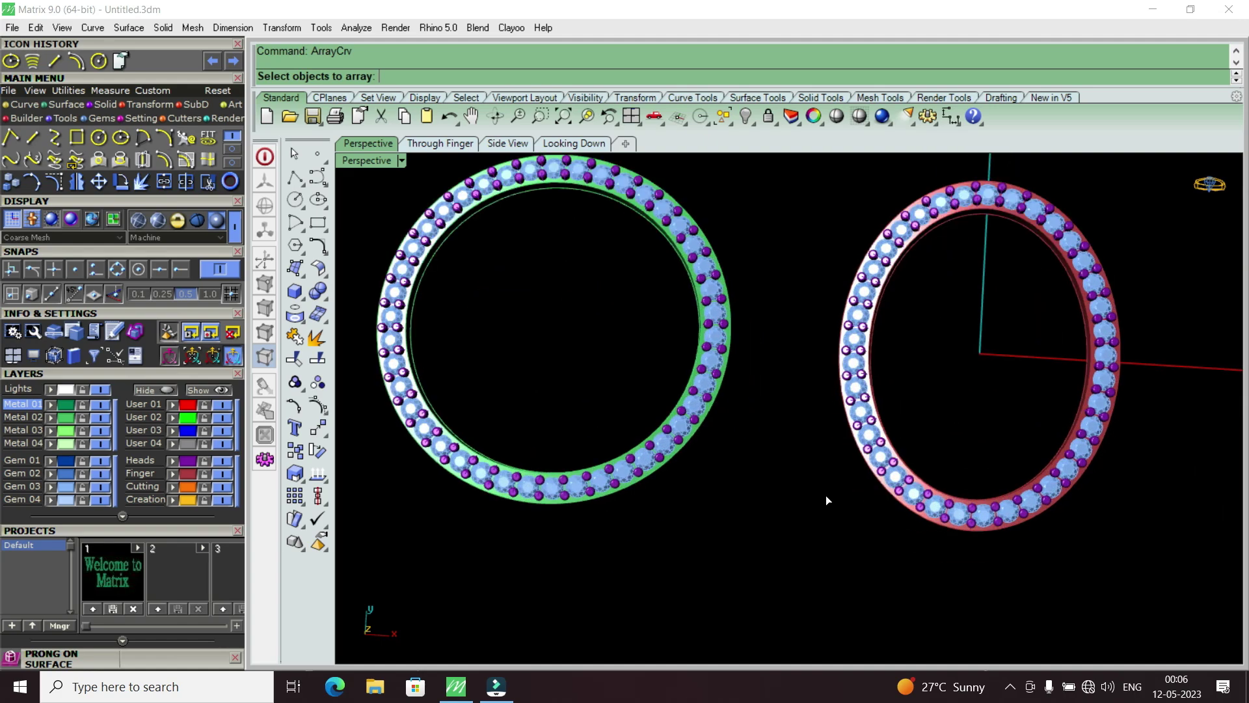
{"action": "mouse_move", "coordinate": [825, 495]}
{"action": "right_mouse_down"}
{"action": "mouse_move", "coordinate": [822, 365]}
{"action": "mouse_move", "coordinate": [803, 388]}
{"action": "mouse_move", "coordinate": [803, 446]}
{"action": "mouse_move", "coordinate": [824, 480]}
{"action": "right_mouse_up"}
{"action": "scroll", "coordinate": [827, 492], "scroll_direction": "down", "scroll_amount": 3}
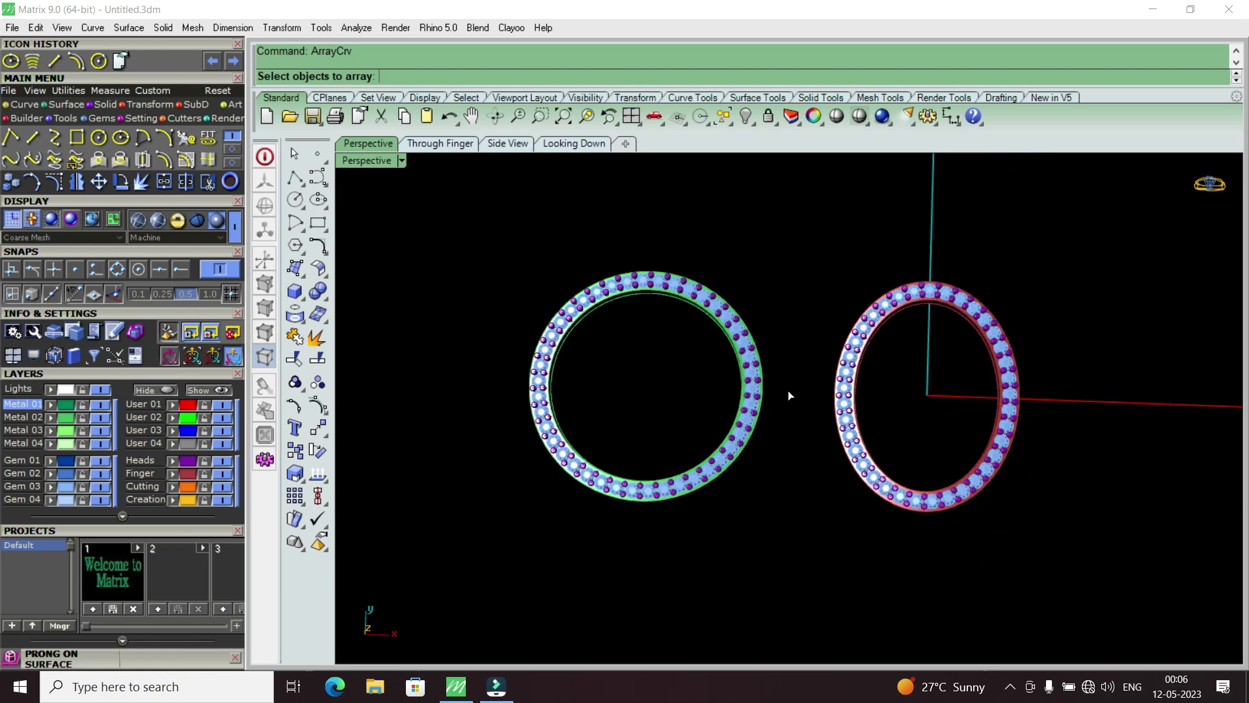
{"action": "scroll", "coordinate": [789, 397], "scroll_direction": "up", "scroll_amount": 3}
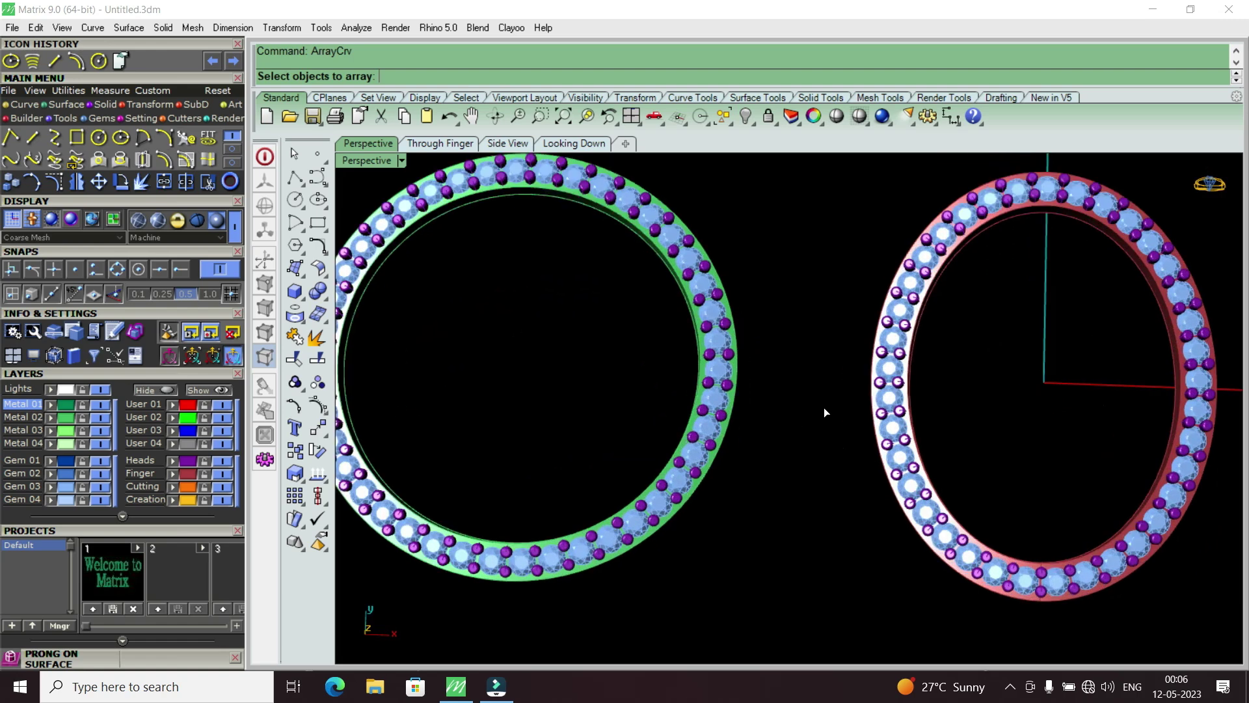
{"action": "scroll", "coordinate": [823, 408], "scroll_direction": "down", "scroll_amount": 3}
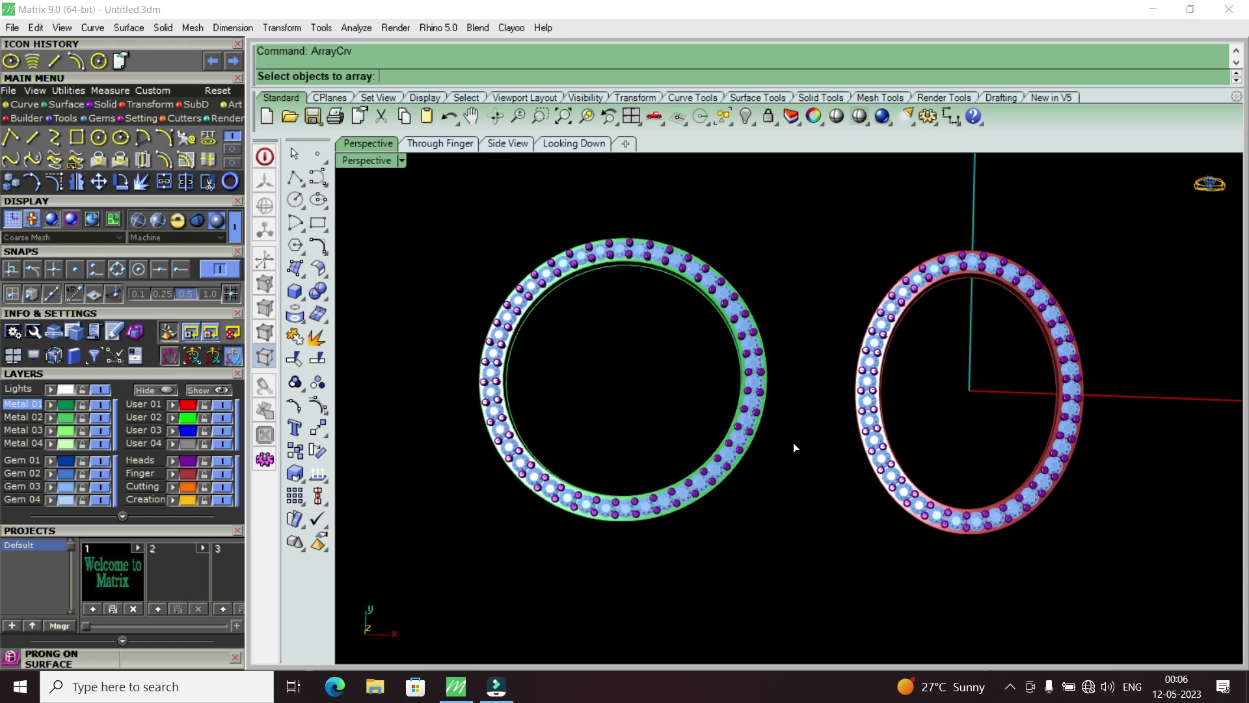
{"action": "right_click_drag", "start_coordinate": [791, 443], "coordinate": [792, 459]}
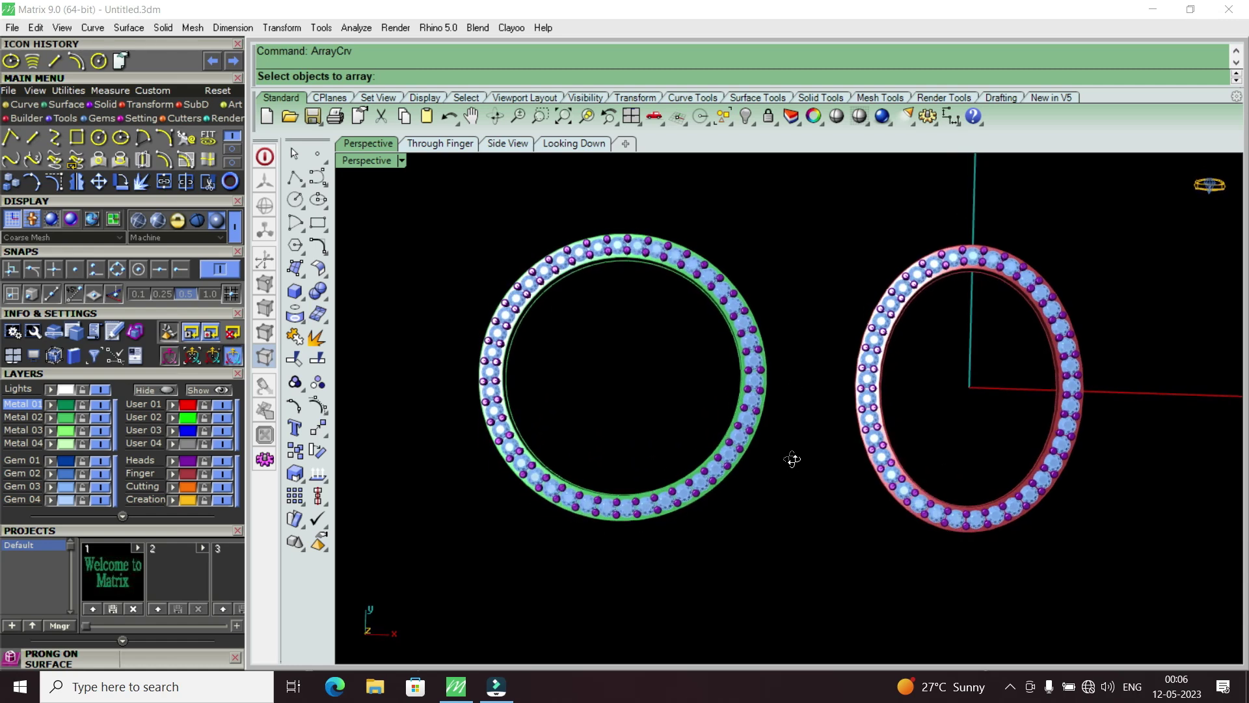
{"action": "scroll", "coordinate": [791, 463], "scroll_direction": "down", "scroll_amount": 2}
{"action": "scroll", "coordinate": [809, 393], "scroll_direction": "up", "scroll_amount": 2}
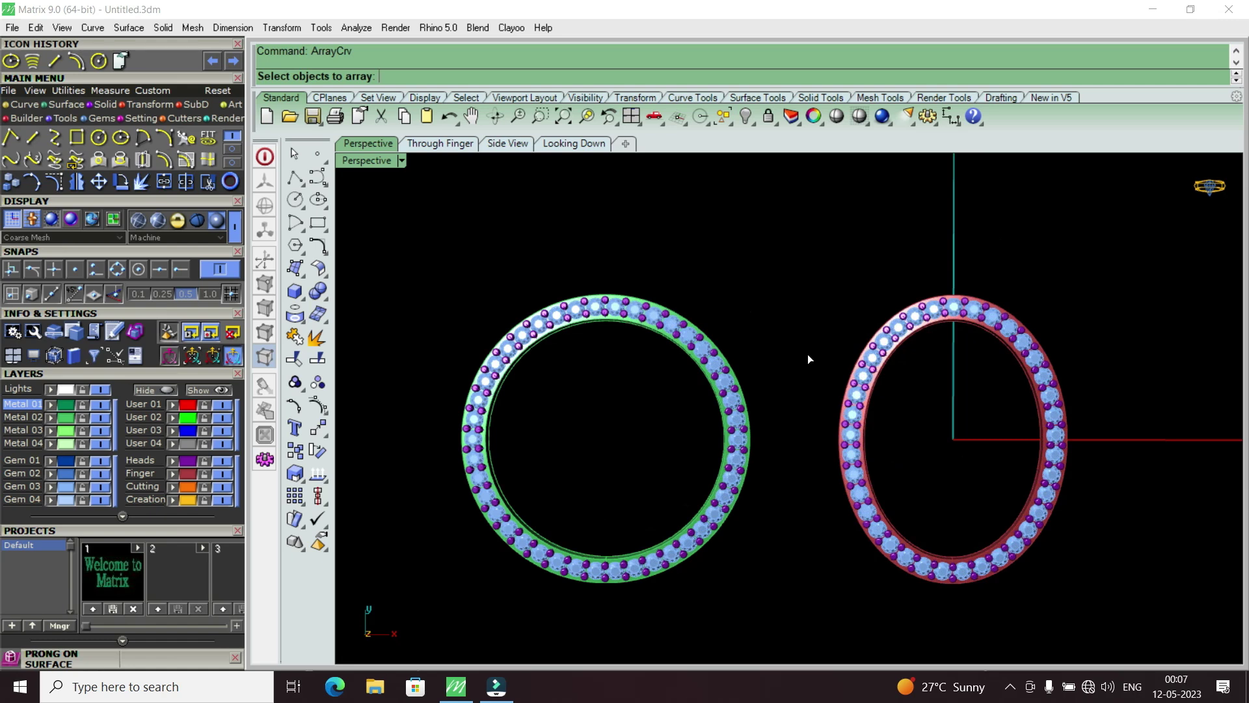
{"action": "scroll", "coordinate": [806, 354], "scroll_direction": "down", "scroll_amount": 1}
{"action": "scroll", "coordinate": [807, 354], "scroll_direction": "down", "scroll_amount": 1}
{"action": "scroll", "coordinate": [799, 454], "scroll_direction": "up", "scroll_amount": 2}
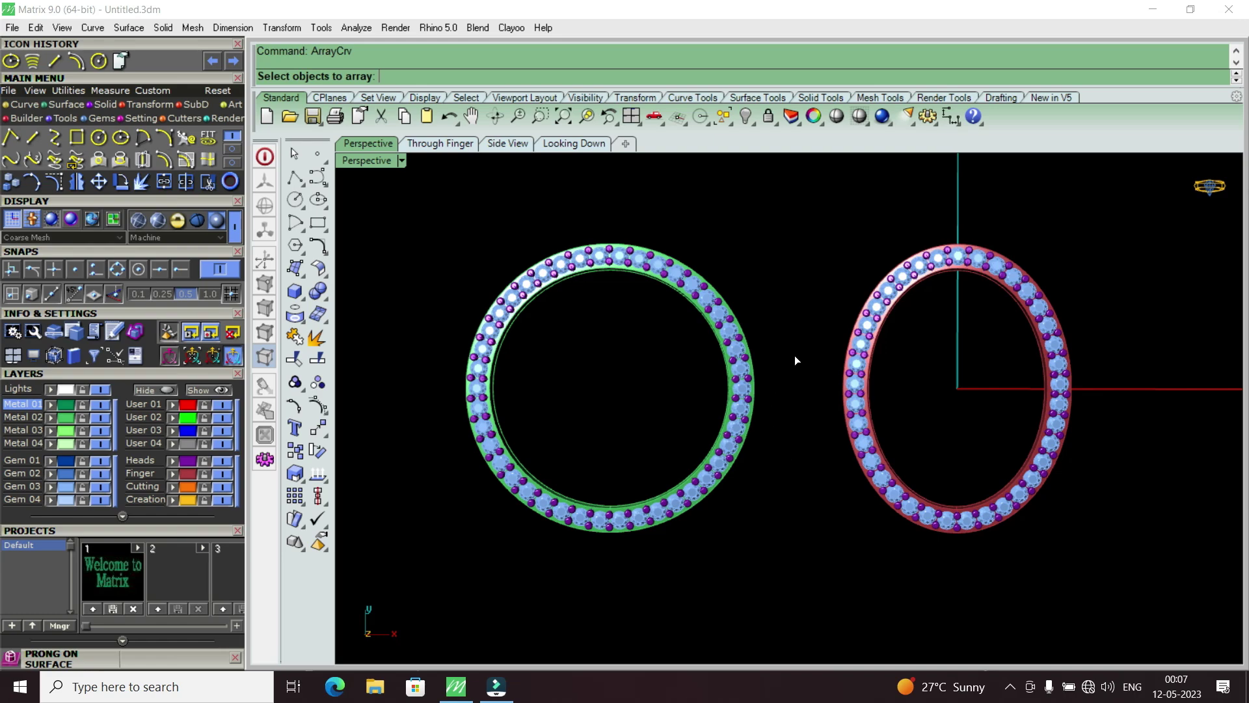
{"action": "right_click_drag", "start_coordinate": [795, 355], "coordinate": [817, 499]}
{"action": "scroll", "coordinate": [856, 354], "scroll_direction": "down", "scroll_amount": 4}
{"action": "scroll", "coordinate": [767, 421], "scroll_direction": "up", "scroll_amount": 3}
{"action": "scroll", "coordinate": [735, 509], "scroll_direction": "up", "scroll_amount": 2}
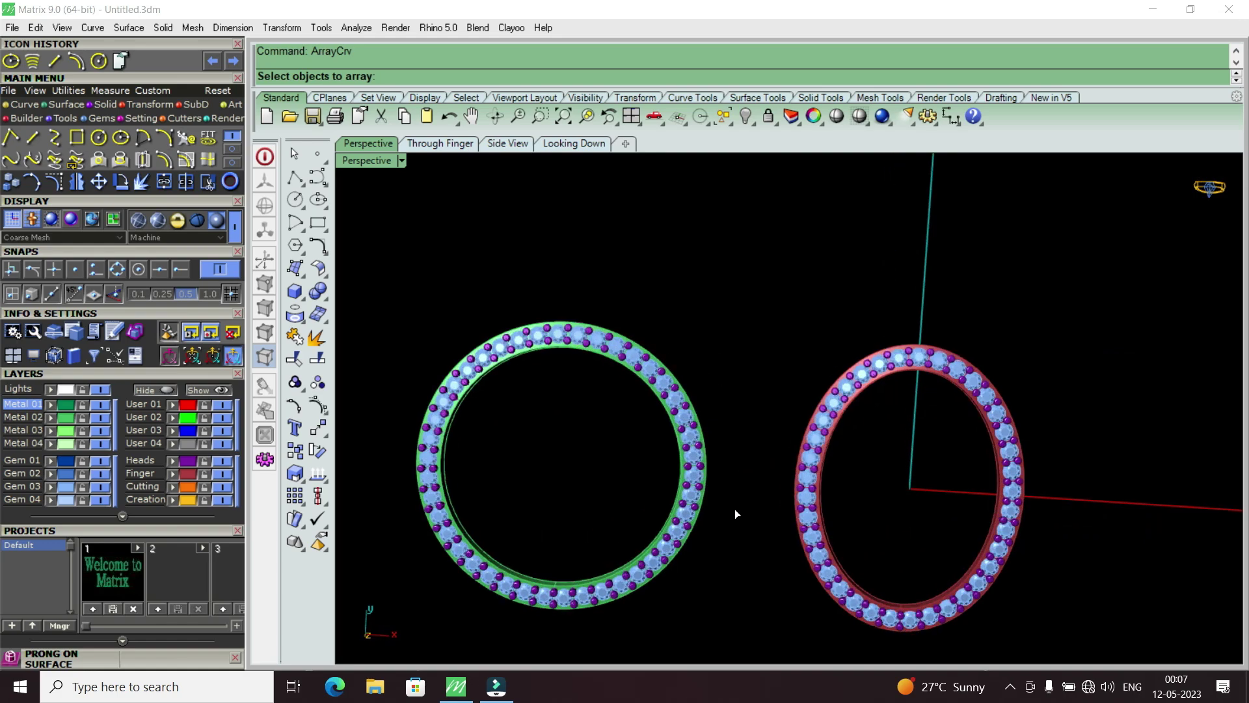
{"action": "scroll", "coordinate": [735, 514], "scroll_direction": "down", "scroll_amount": 2}
{"action": "scroll", "coordinate": [764, 513], "scroll_direction": "up", "scroll_amount": 4}
{"action": "scroll", "coordinate": [780, 397], "scroll_direction": "up", "scroll_amount": 2}
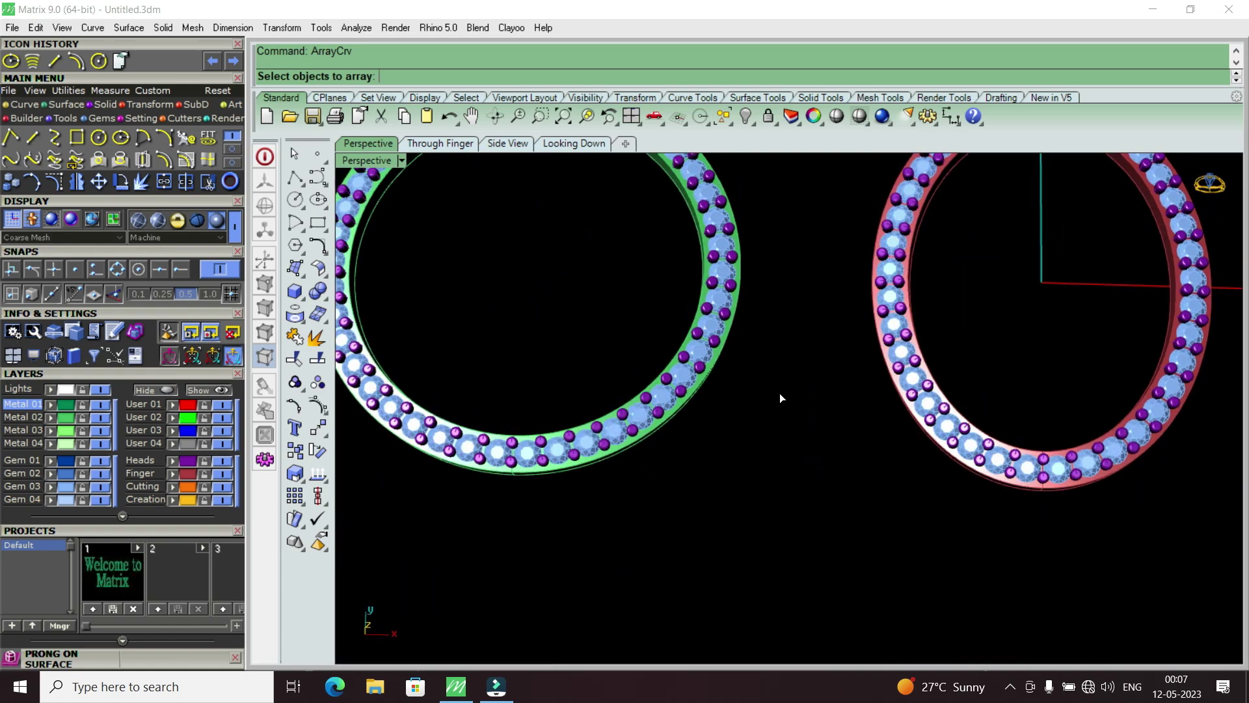
{"action": "scroll", "coordinate": [801, 380], "scroll_direction": "down", "scroll_amount": 3}
{"action": "scroll", "coordinate": [802, 381], "scroll_direction": "up", "scroll_amount": 3}
{"action": "scroll", "coordinate": [800, 427], "scroll_direction": "up", "scroll_amount": 1}
{"action": "scroll", "coordinate": [795, 437], "scroll_direction": "up", "scroll_amount": 1}
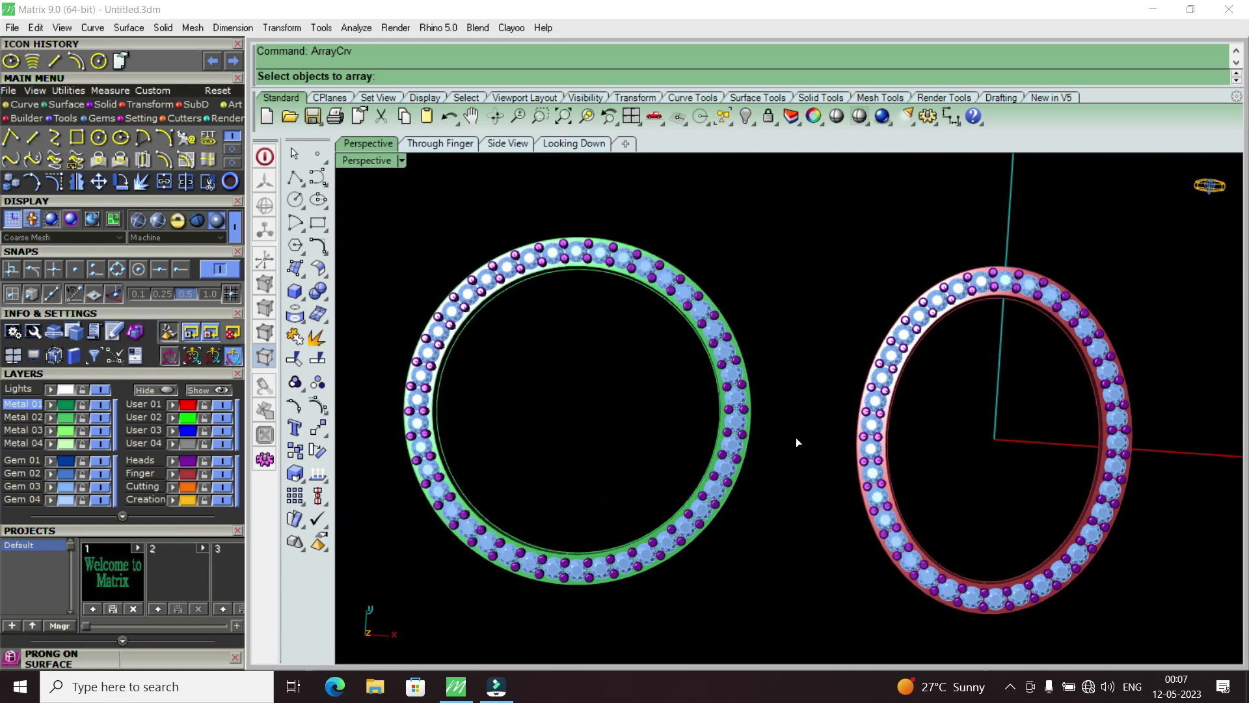
{"action": "right_click_drag", "start_coordinate": [789, 474], "coordinate": [798, 446]}
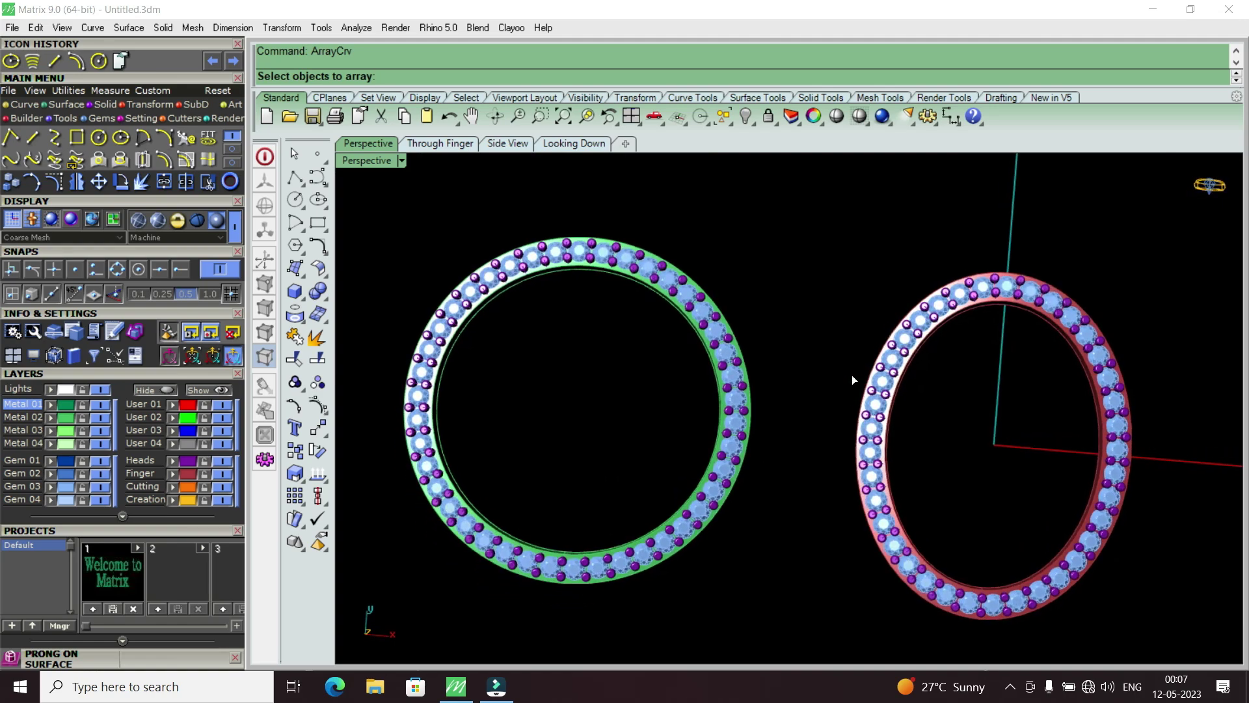
{"action": "scroll", "coordinate": [786, 425], "scroll_direction": "down", "scroll_amount": 2}
{"action": "scroll", "coordinate": [799, 443], "scroll_direction": "up", "scroll_amount": 2}
{"action": "right_click_drag", "start_coordinate": [801, 439], "coordinate": [815, 422], "text": "shift"}
{"action": "scroll", "coordinate": [815, 423], "scroll_direction": "down", "scroll_amount": 2}
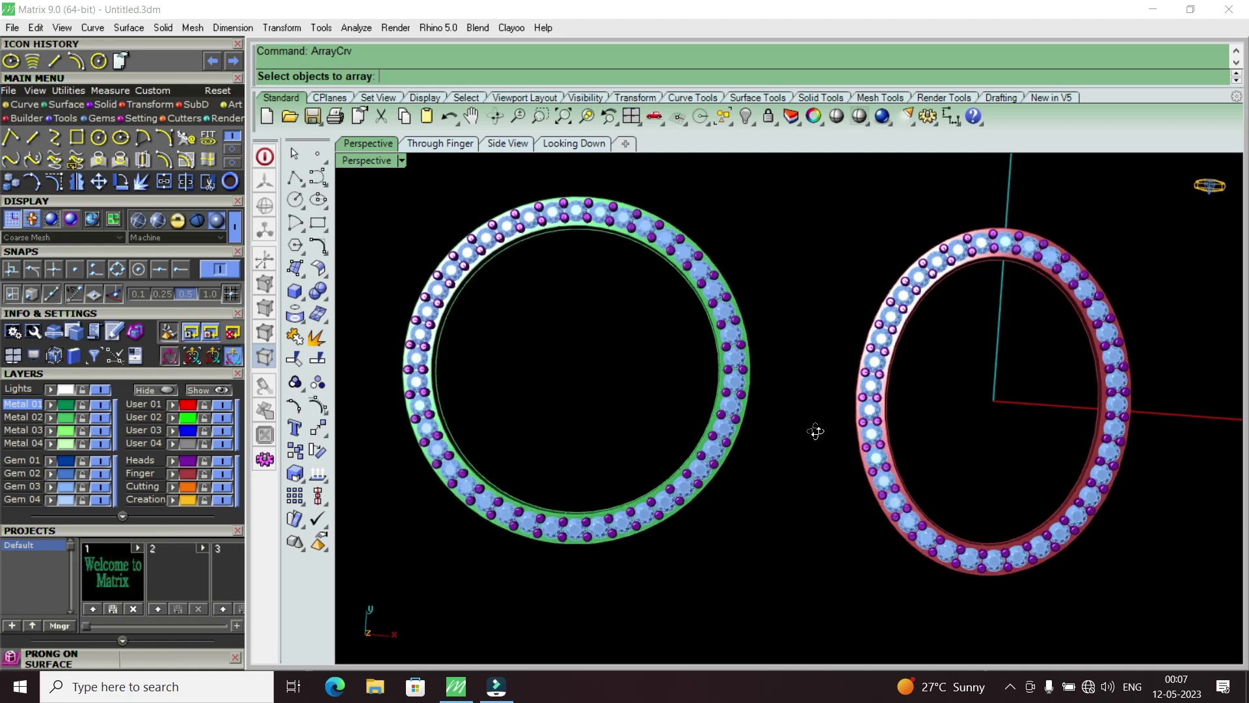
{"action": "scroll", "coordinate": [815, 425], "scroll_direction": "down", "scroll_amount": 2}
{"action": "scroll", "coordinate": [814, 427], "scroll_direction": "down", "scroll_amount": 1}
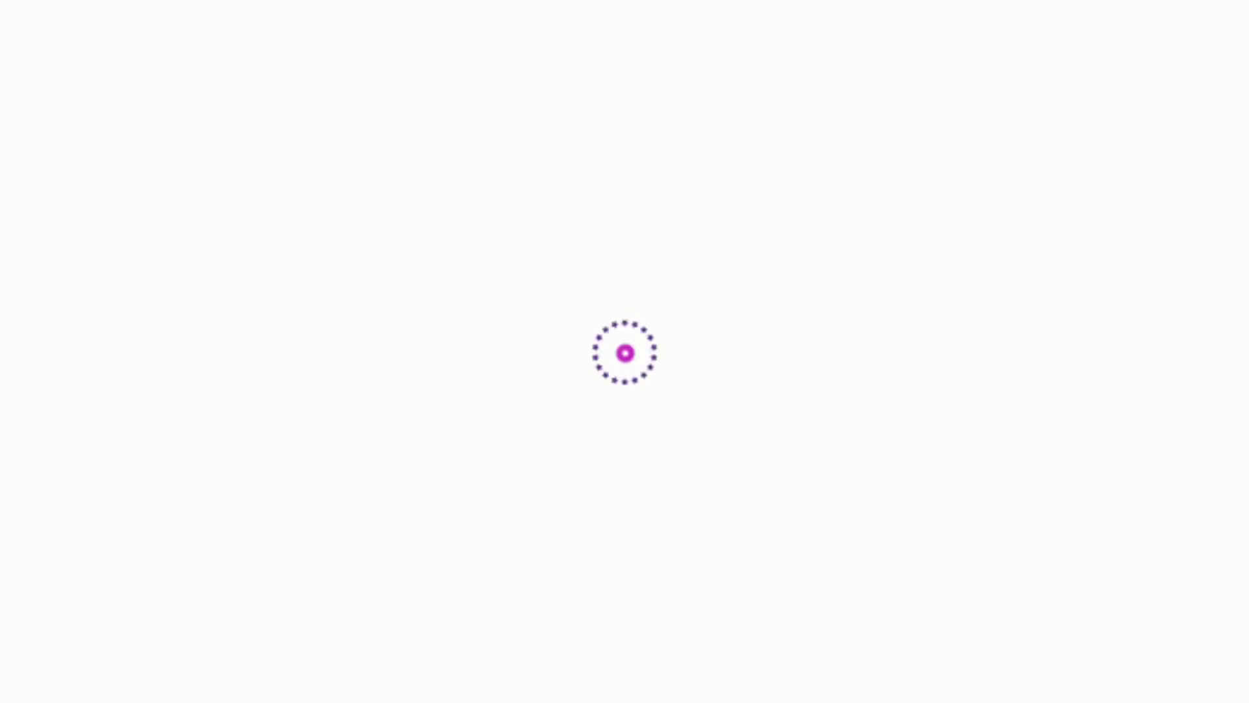